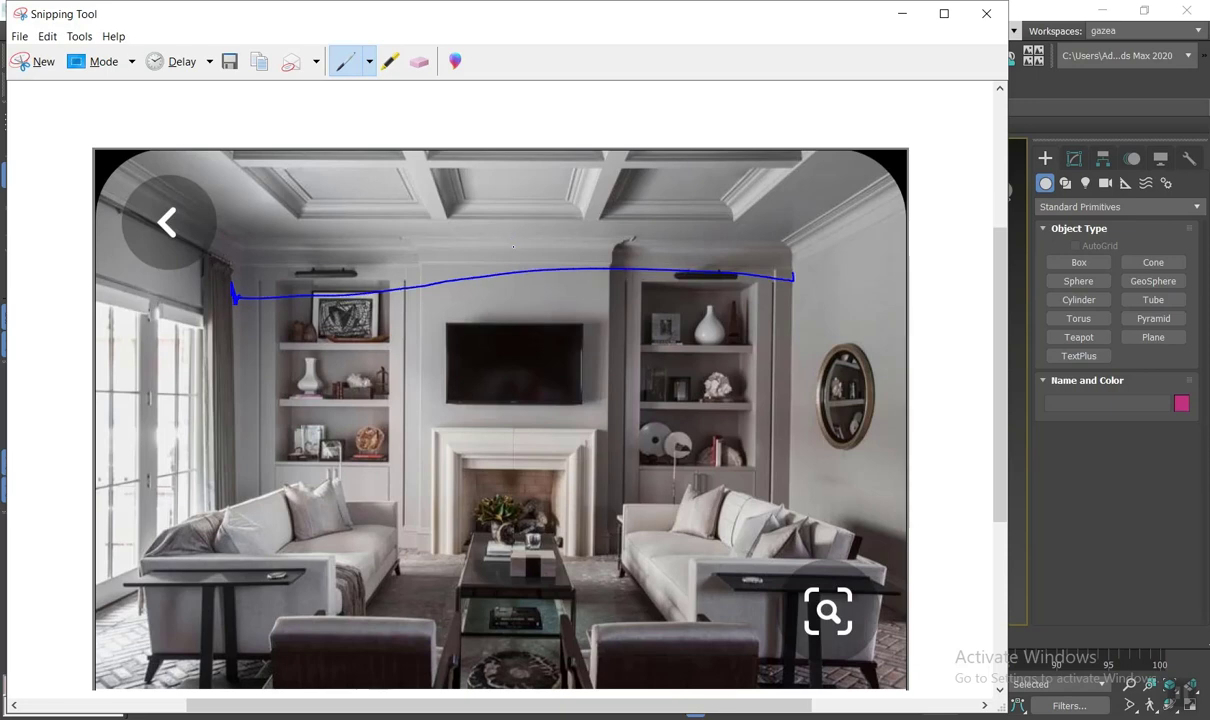
# Step: Label the back wall's overall width 45 on the room photo and mark the spans of its right, left and middle sections
pyautogui.moveTo(513, 246)
pyautogui.mouseDown()
pyautogui.moveTo(497, 244)
pyautogui.moveTo(523, 251)
pyautogui.mouseUp()
pyautogui.moveTo(612, 310); pyautogui.dragTo(794, 300)
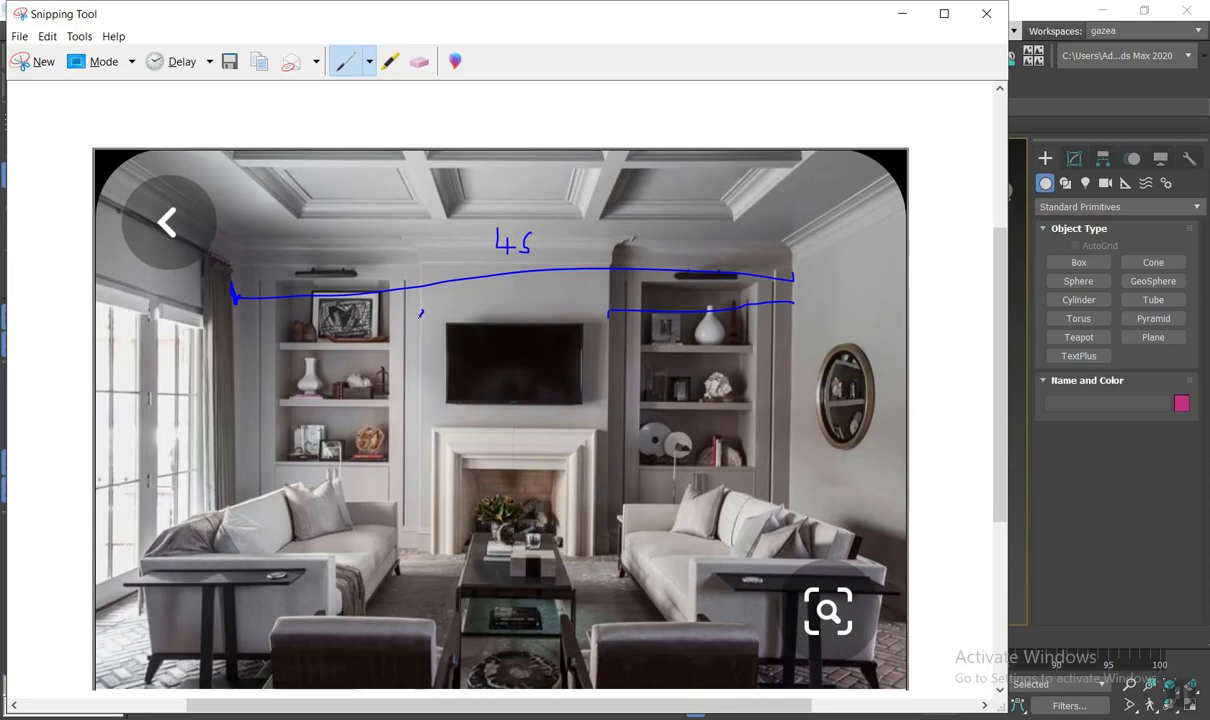
pyautogui.moveTo(421, 312)
pyautogui.mouseDown()
pyautogui.moveTo(302, 331)
pyautogui.moveTo(240, 326)
pyautogui.mouseUp()
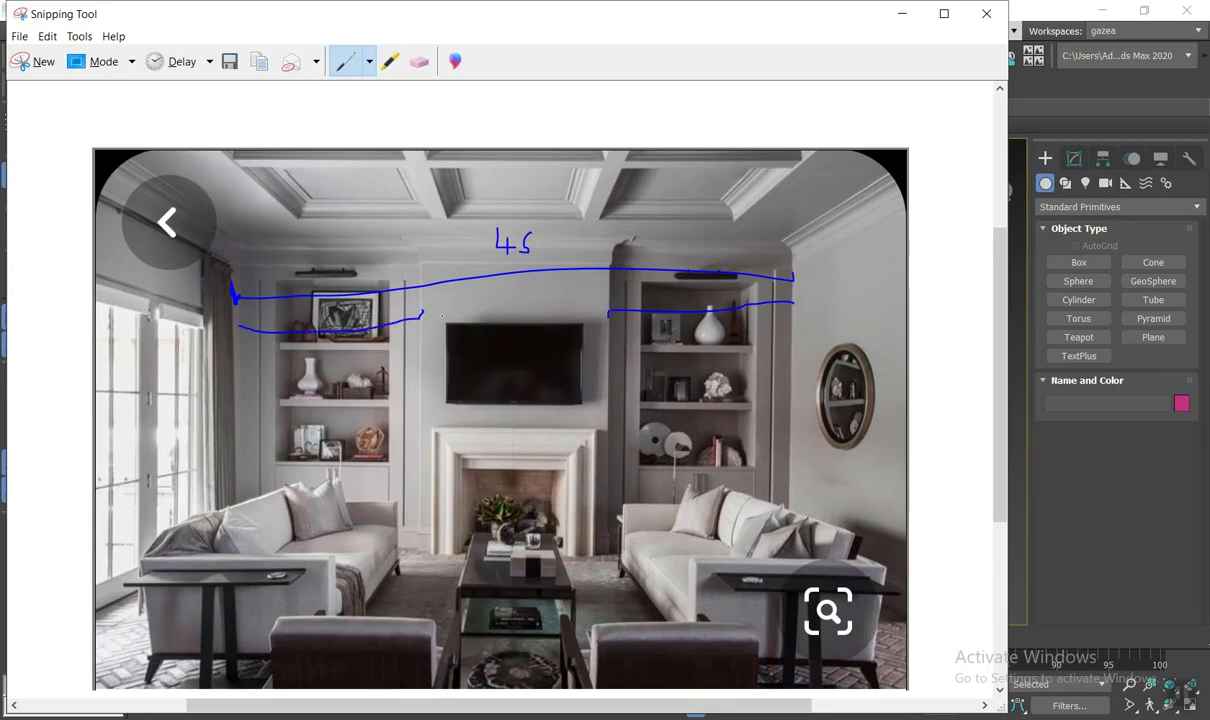
pyautogui.moveTo(416, 311); pyautogui.dragTo(418, 323)
pyautogui.moveTo(610, 307); pyautogui.dragTo(608, 309)
pyautogui.moveTo(422, 314); pyautogui.dragTo(605, 314)
# Step: Mark the shelf opening and its side margins on the photo's right wall section, and switch to the empty 3ds Max scene
pyautogui.moveTo(643, 323); pyautogui.dragTo(682, 323)
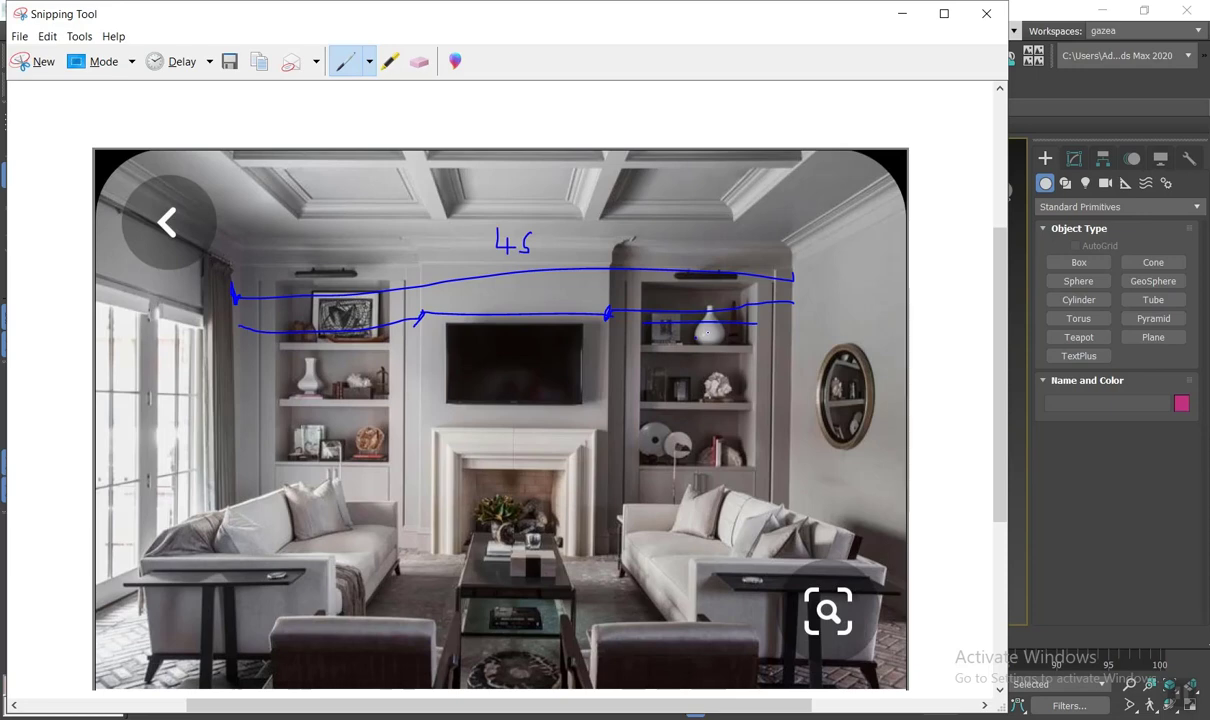
pyautogui.moveTo(751, 326); pyautogui.dragTo(788, 320)
pyautogui.moveTo(642, 325); pyautogui.dragTo(605, 327)
pyautogui.moveTo(644, 327); pyautogui.dragTo(760, 324)
pyautogui.click(901, 15)
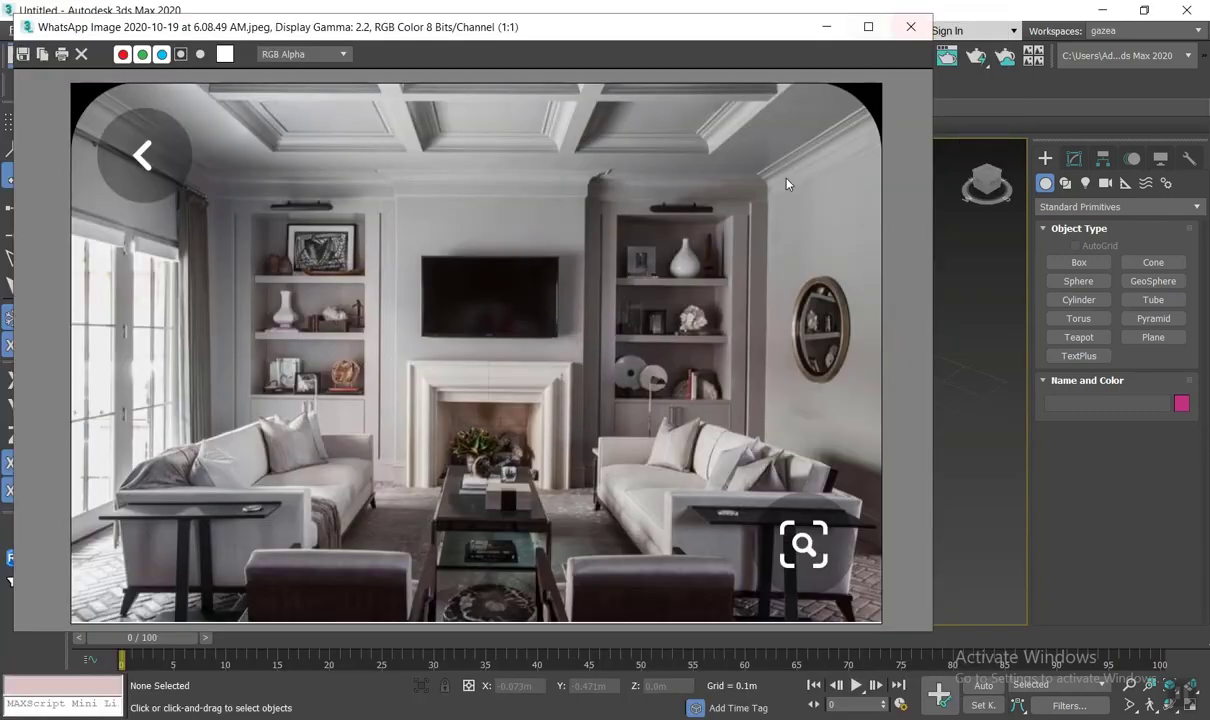
pyautogui.click(827, 27)
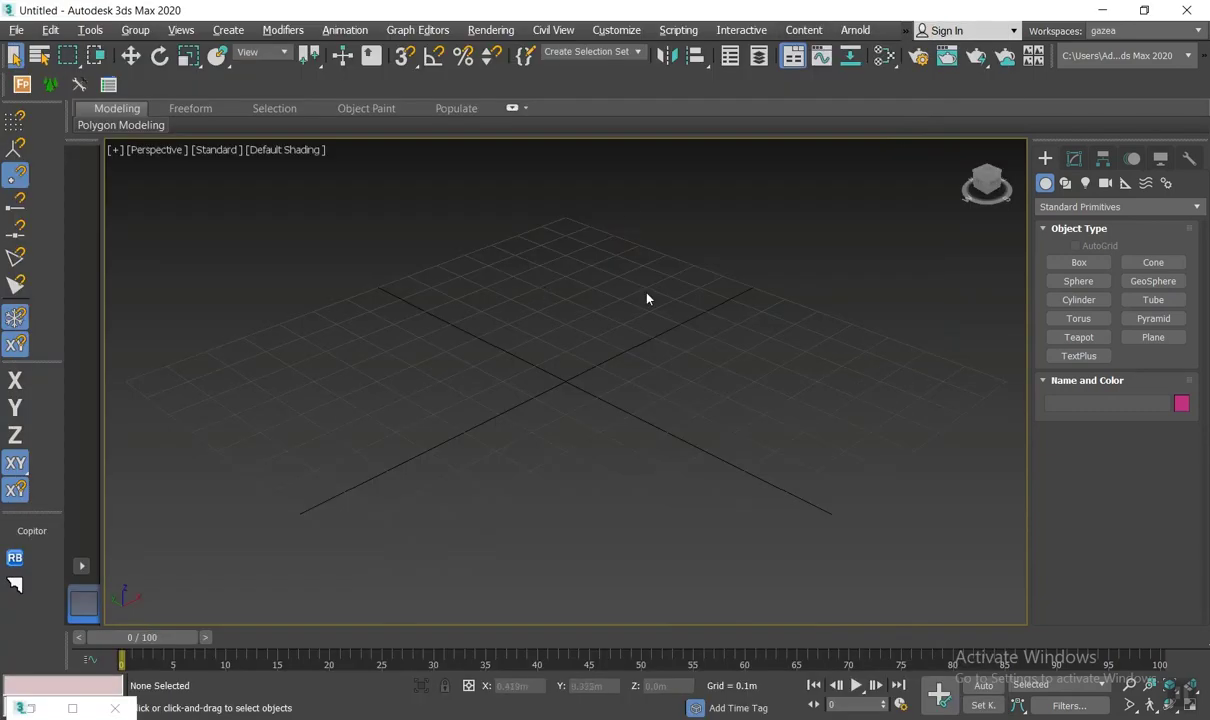
# Step: Create an upright box about 0.15 m long, 0.69 m wide and 0.92 m high near the grid's back edge
pyautogui.scroll(-3, 643, 391)
pyautogui.click(1062, 263)
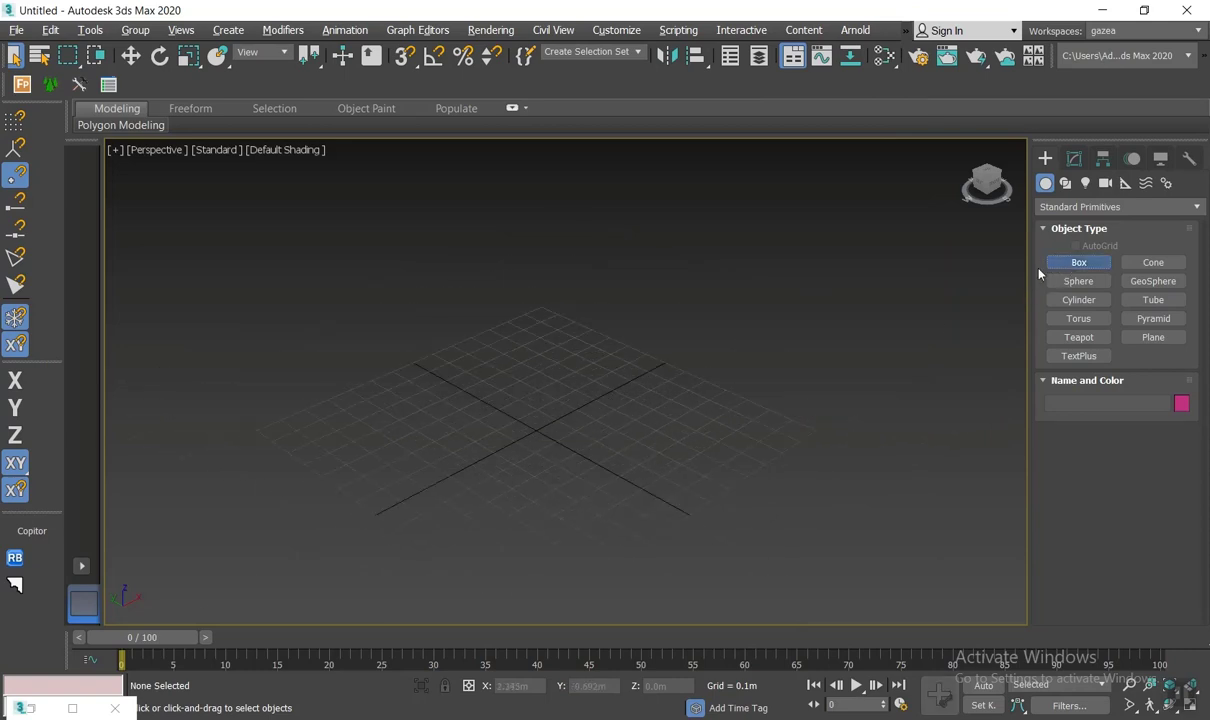
pyautogui.moveTo(480, 340); pyautogui.dragTo(345, 402)
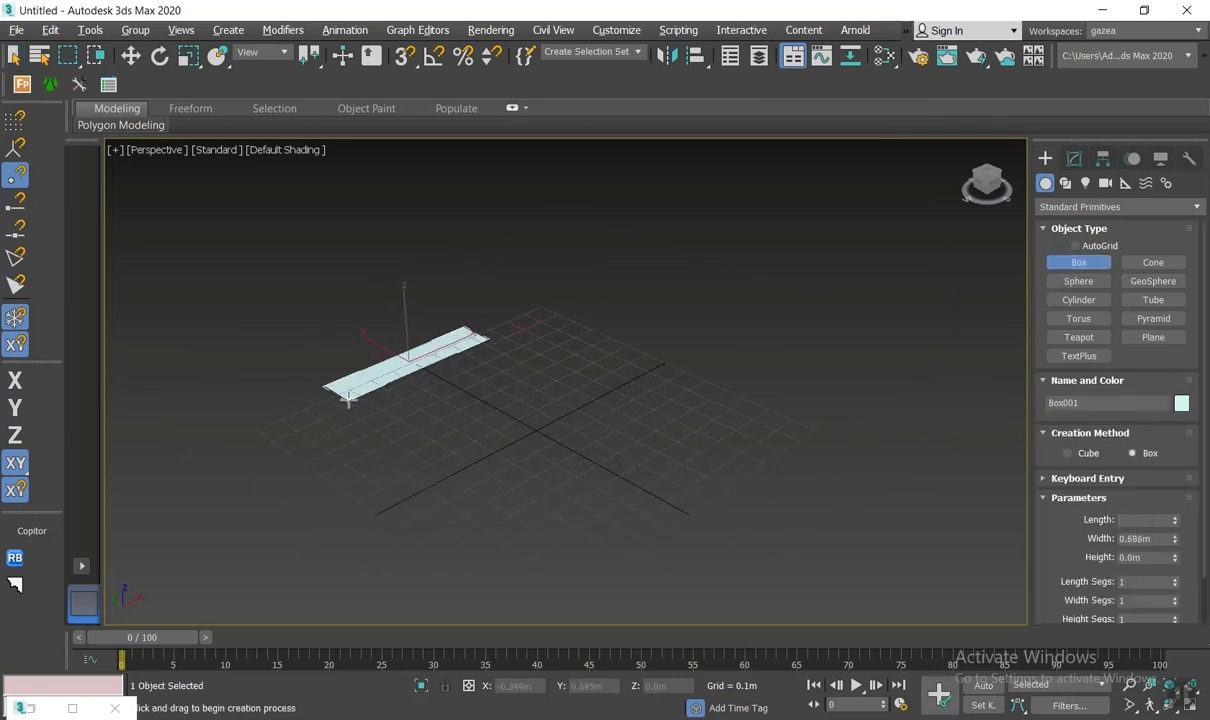
pyautogui.click(333, 165)
pyautogui.moveTo(415, 283); pyautogui.dragTo(443, 377, button='middle')
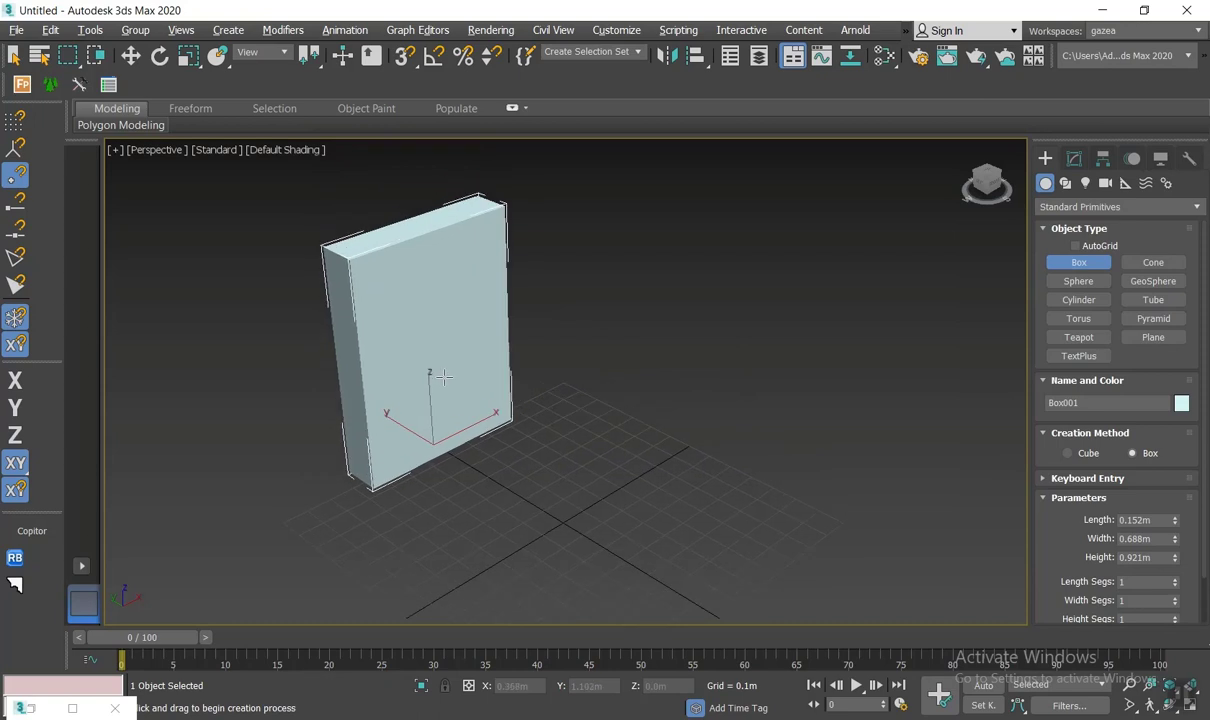
# Step: Set the box's width to 1.6 m and its height to 3 m
pyautogui.click(1074, 159)
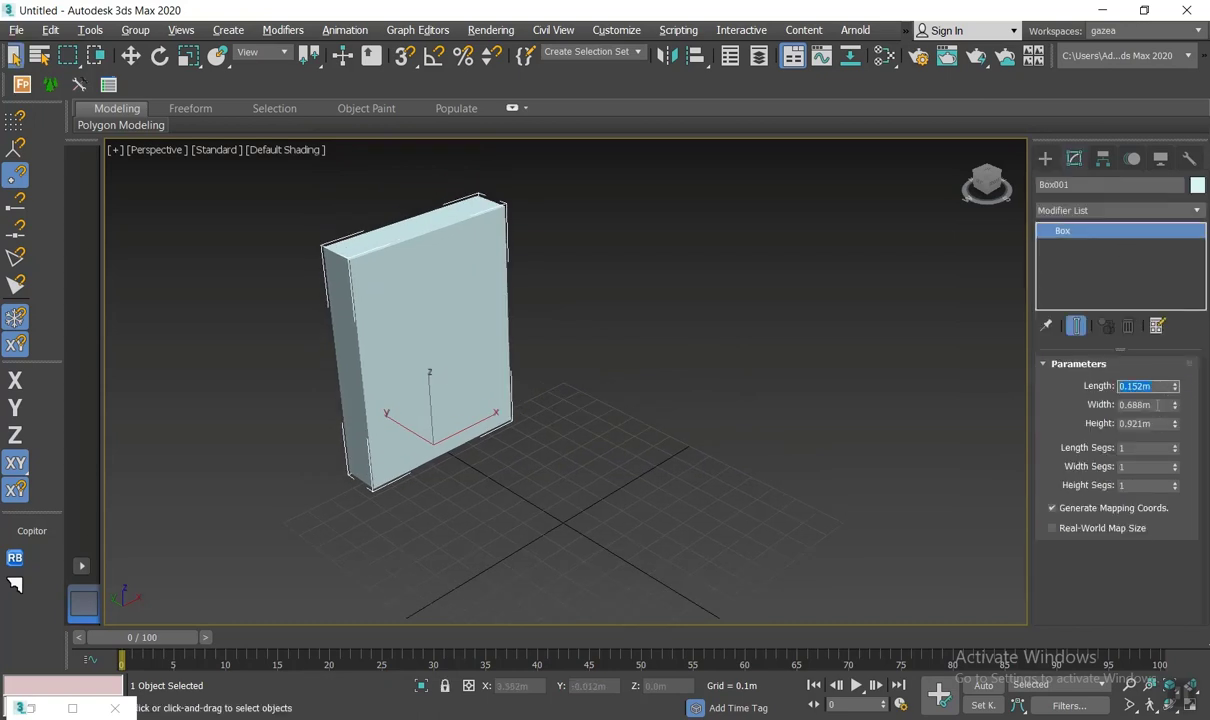
pyautogui.moveTo(1174, 412); pyautogui.dragTo(1174, 404)
pyautogui.write('1.6')
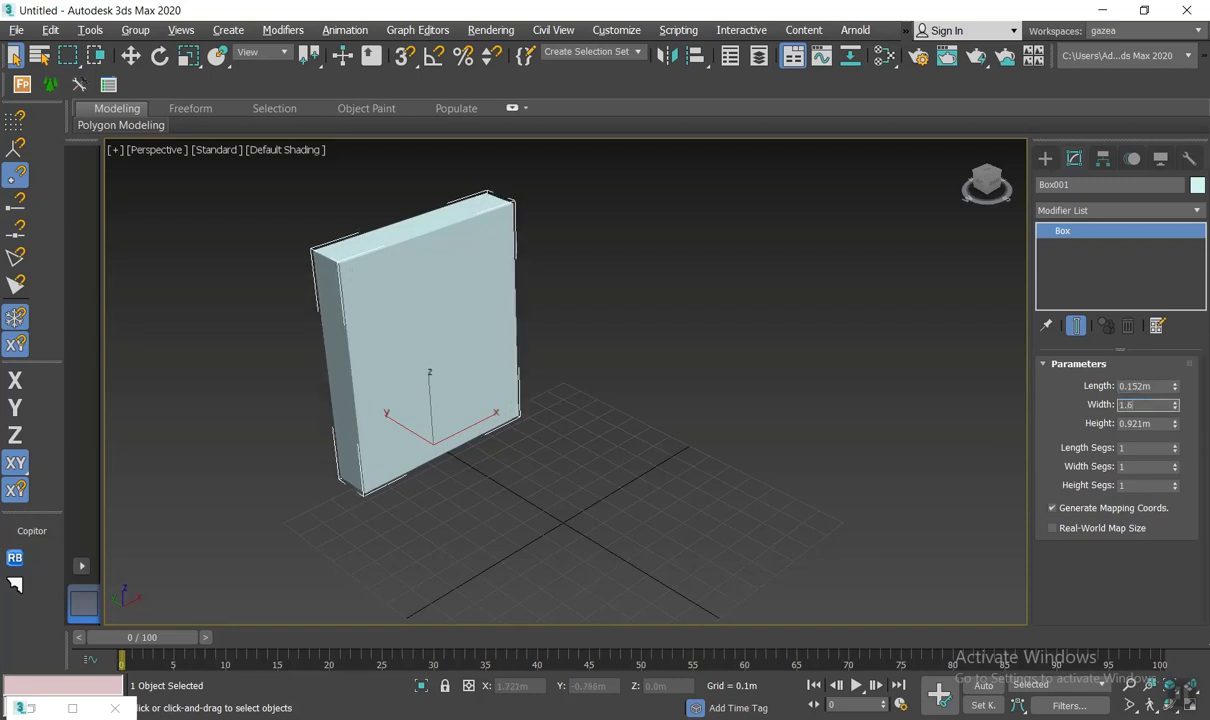
pyautogui.press('Return')
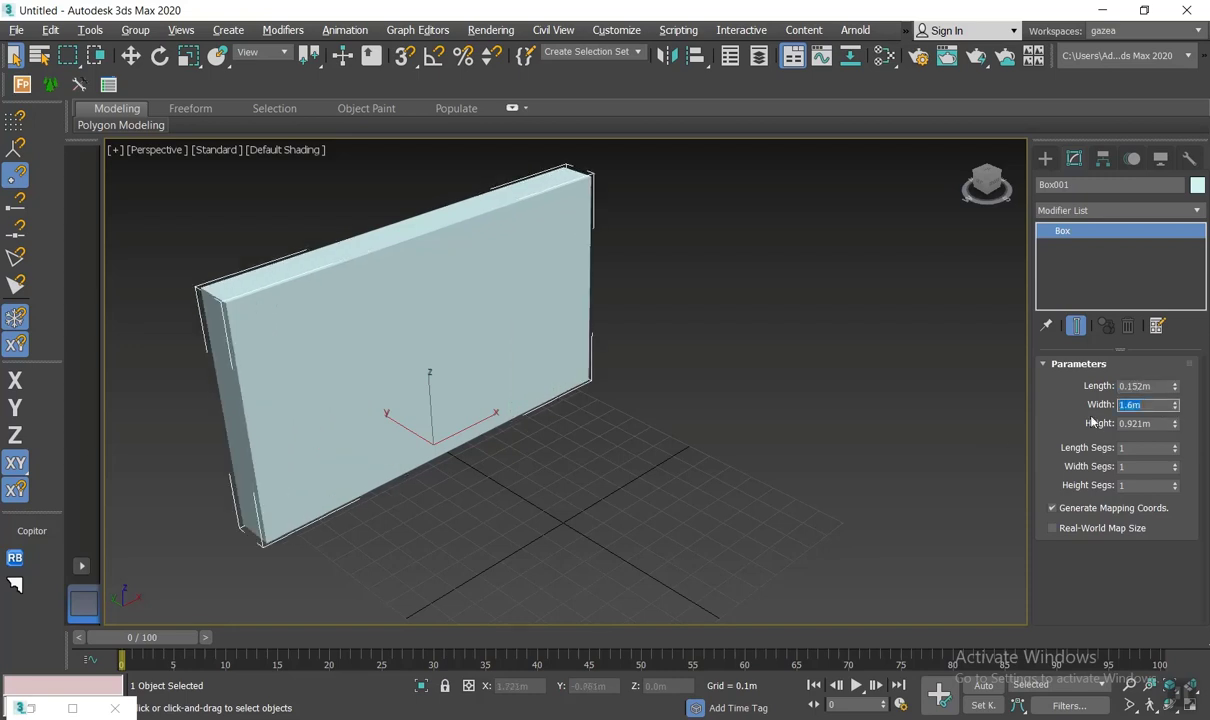
pyautogui.press('Tab')
pyautogui.write('3')
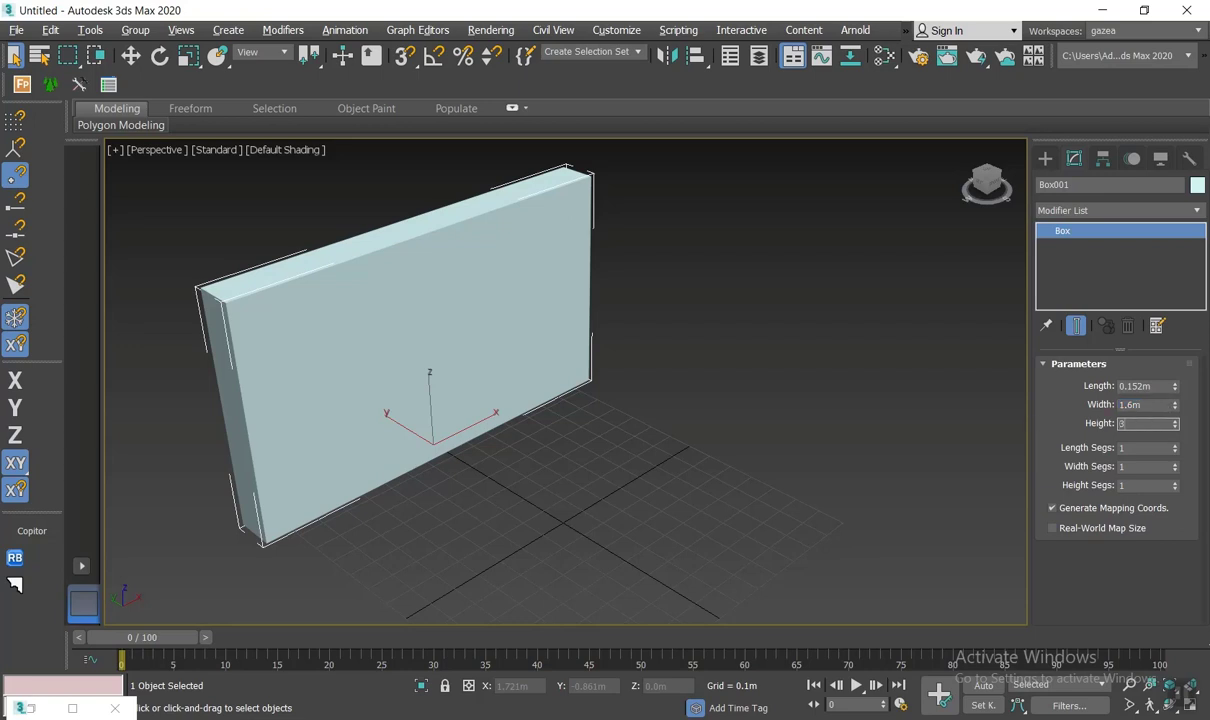
pyautogui.press('Return')
# Step: Set the box's length to 0.3 m
pyautogui.click(1157, 386)
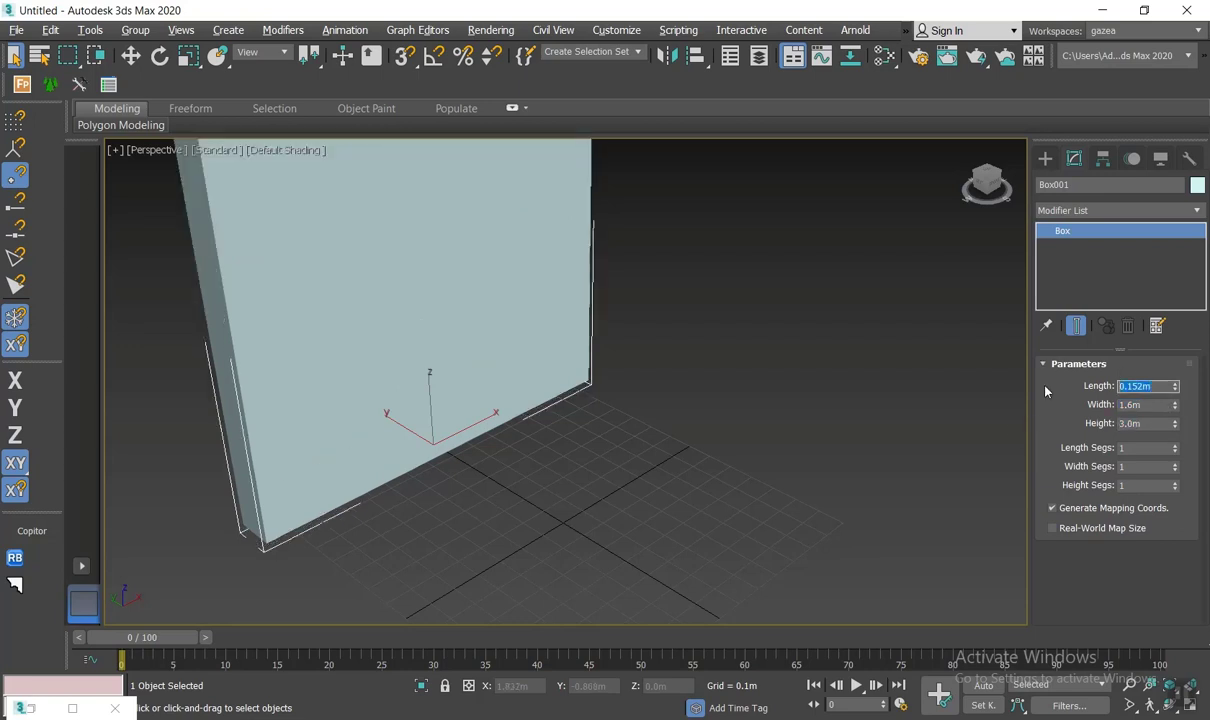
pyautogui.write('0.25')
pyautogui.press('Return')
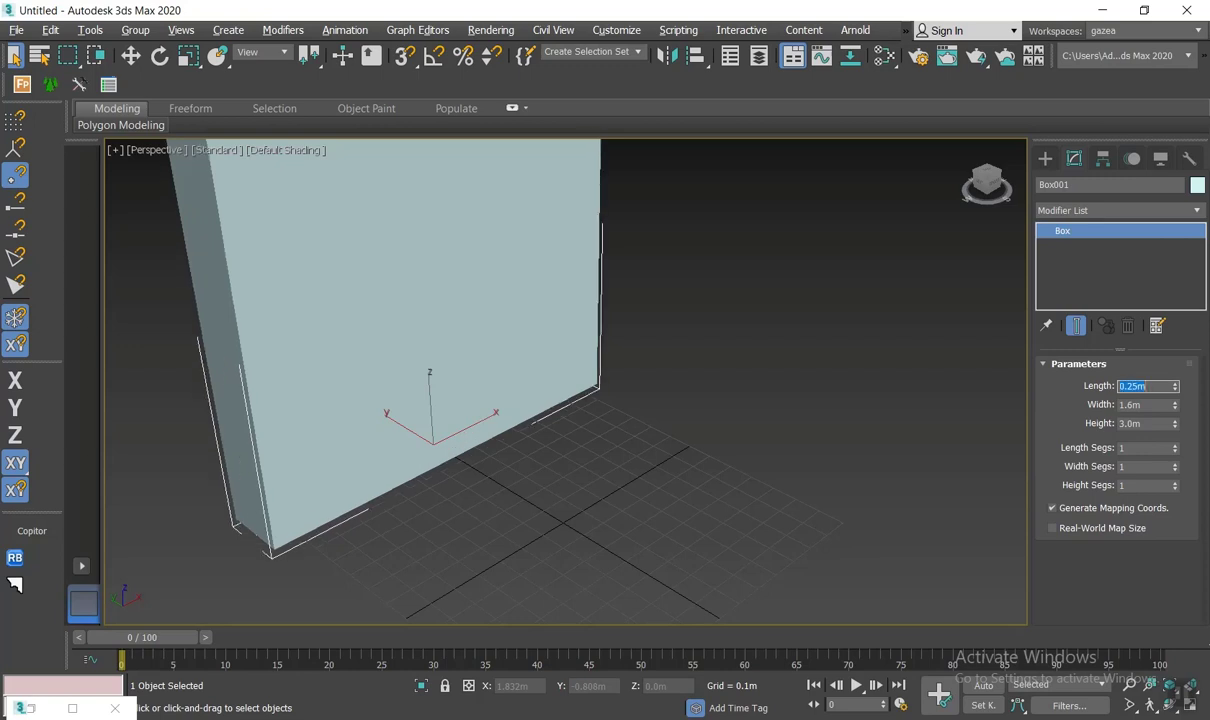
pyautogui.write('0.3')
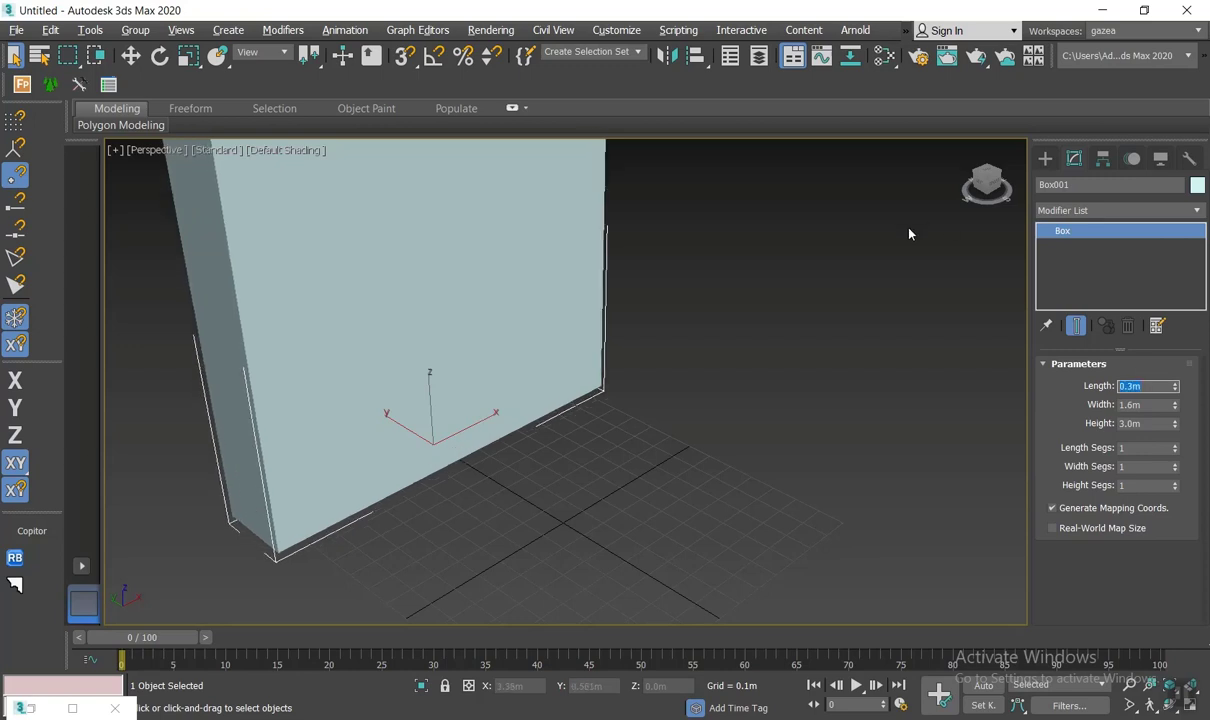
pyautogui.press('Return')
# Step: Clone the box to its right side with vertex snapping, joining the copy's top front-left corner to the original's top back-right corner
pyautogui.scroll(-3, 778, 326)
pyautogui.moveTo(778, 326); pyautogui.dragTo(618, 446, button='middle')
pyautogui.scroll(-5, 735, 456)
pyautogui.press('s')
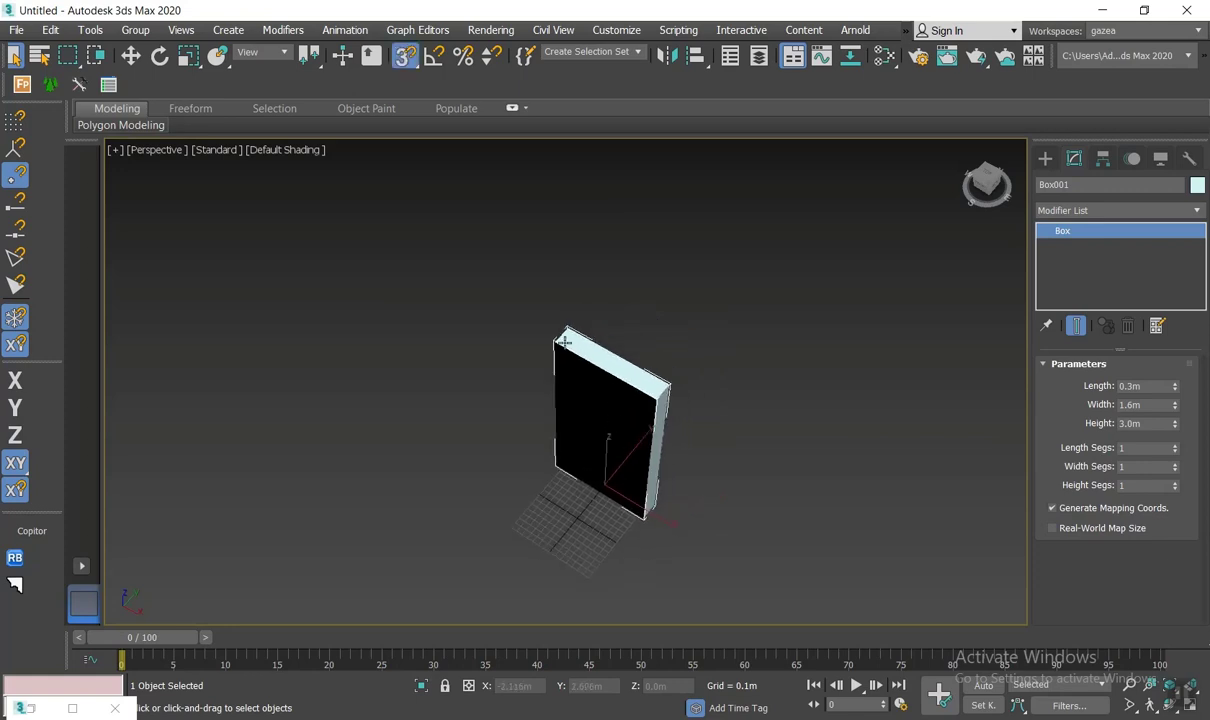
pyautogui.press('w')
pyautogui.moveTo(555, 345)
pyautogui.keyDown('shift'); pyautogui.mouseDown()
pyautogui.moveTo(580, 265)
pyautogui.moveTo(664, 384)
pyautogui.mouseUp(); pyautogui.keyUp('shift')
pyautogui.click(633, 445)
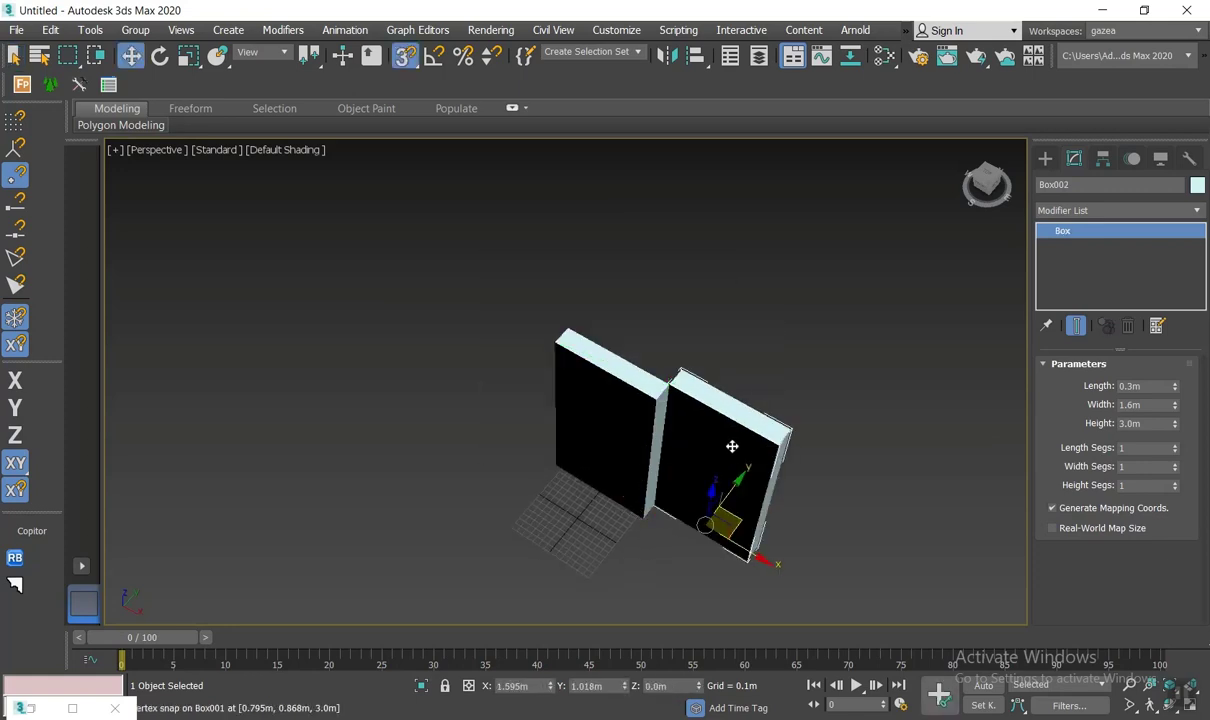
# Step: Clone the right box to the left side of the middle box, snapping its top corner to the middle box's back-left corner
pyautogui.moveTo(775, 445)
pyautogui.keyDown('shift'); pyautogui.mouseDown()
pyautogui.moveTo(560, 350)
pyautogui.moveTo(550, 420)
pyautogui.moveTo(566, 333)
pyautogui.mouseUp(); pyautogui.keyUp('shift')
pyautogui.click(607, 443)
pyautogui.moveTo(613, 432)
pyautogui.keyDown('alt'); pyautogui.mouseDown(button='middle')
pyautogui.moveTo(615, 359)
pyautogui.moveTo(583, 381)
pyautogui.moveTo(678, 397)
pyautogui.moveTo(632, 491)
pyautogui.mouseUp(button='middle'); pyautogui.keyUp('alt')
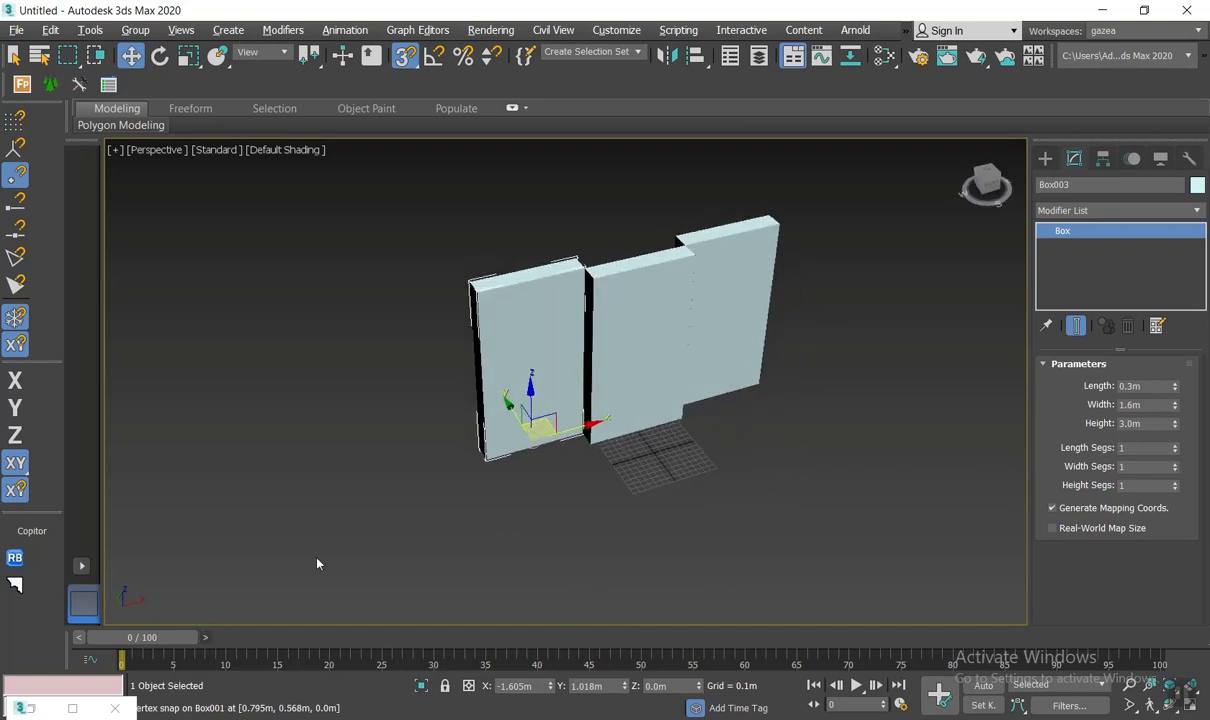
# Step: Check the wall depths in the reference photo and set the right box's length to 0.6 m
pyautogui.click(24, 708)
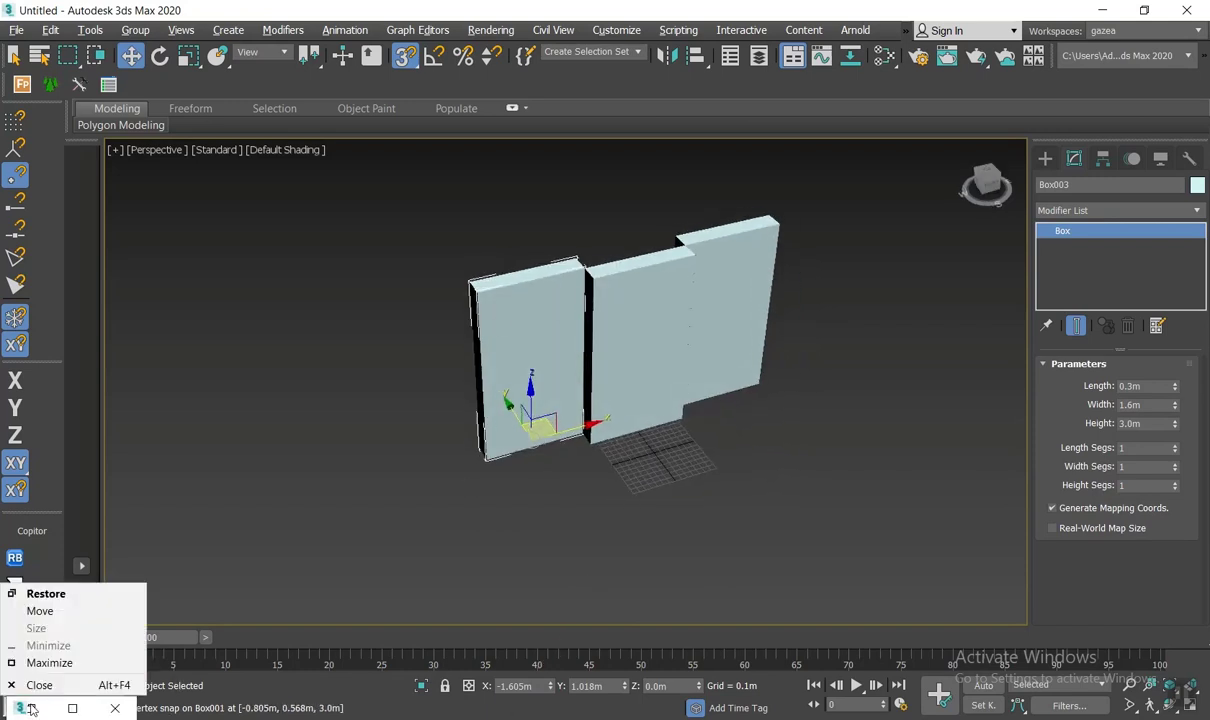
pyautogui.click(43, 590)
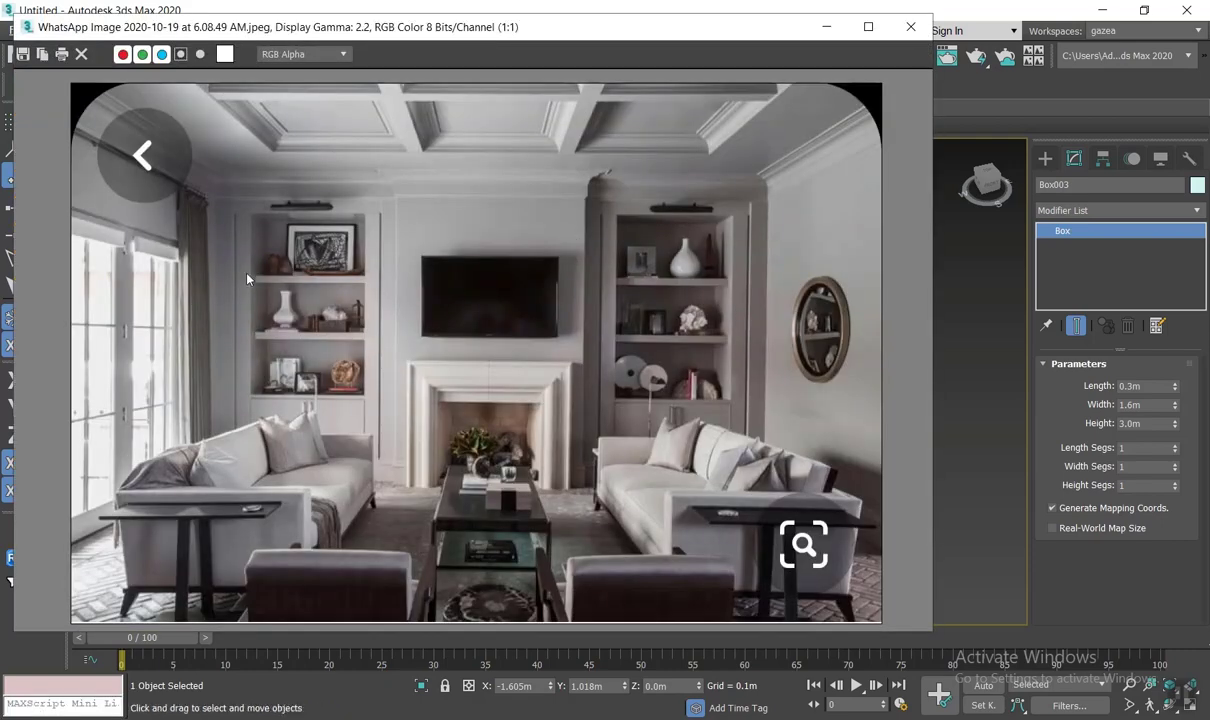
pyautogui.click(826, 27)
pyautogui.keyDown('alt'); pyautogui.moveTo(671, 274); pyautogui.dragTo(690, 320, button='middle'); pyautogui.keyUp('alt')
pyautogui.click(730, 297)
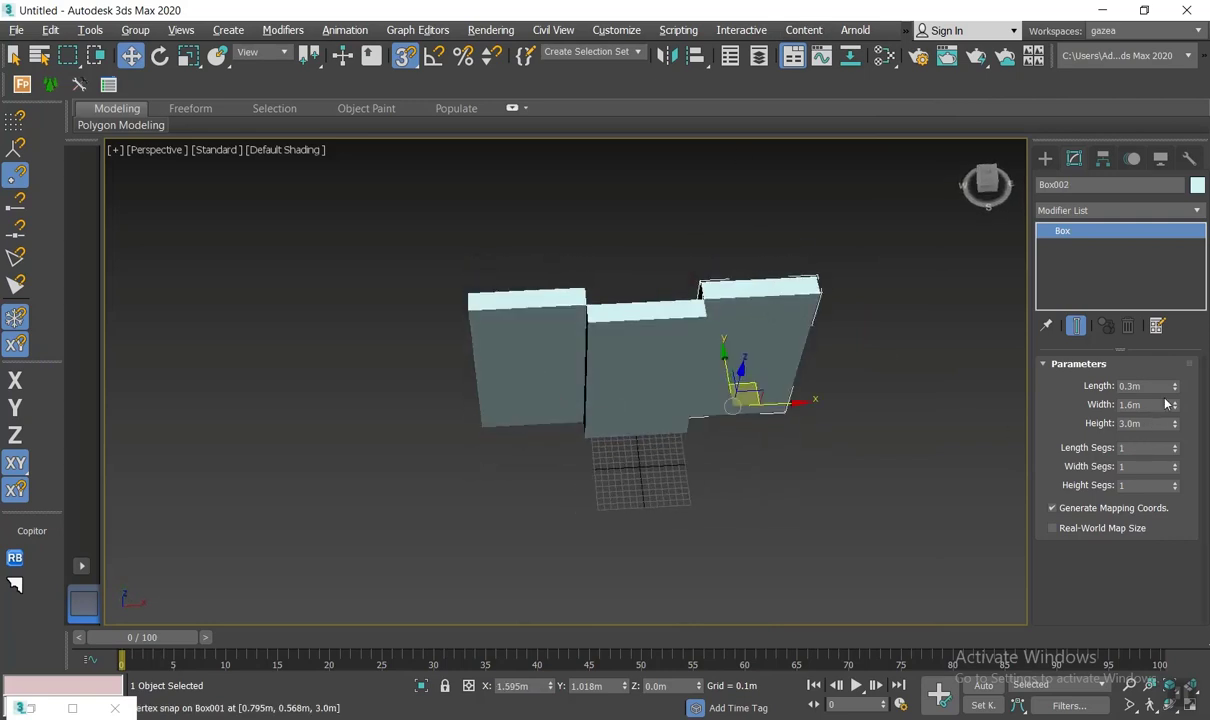
pyautogui.moveTo(1168, 386); pyautogui.dragTo(1082, 387)
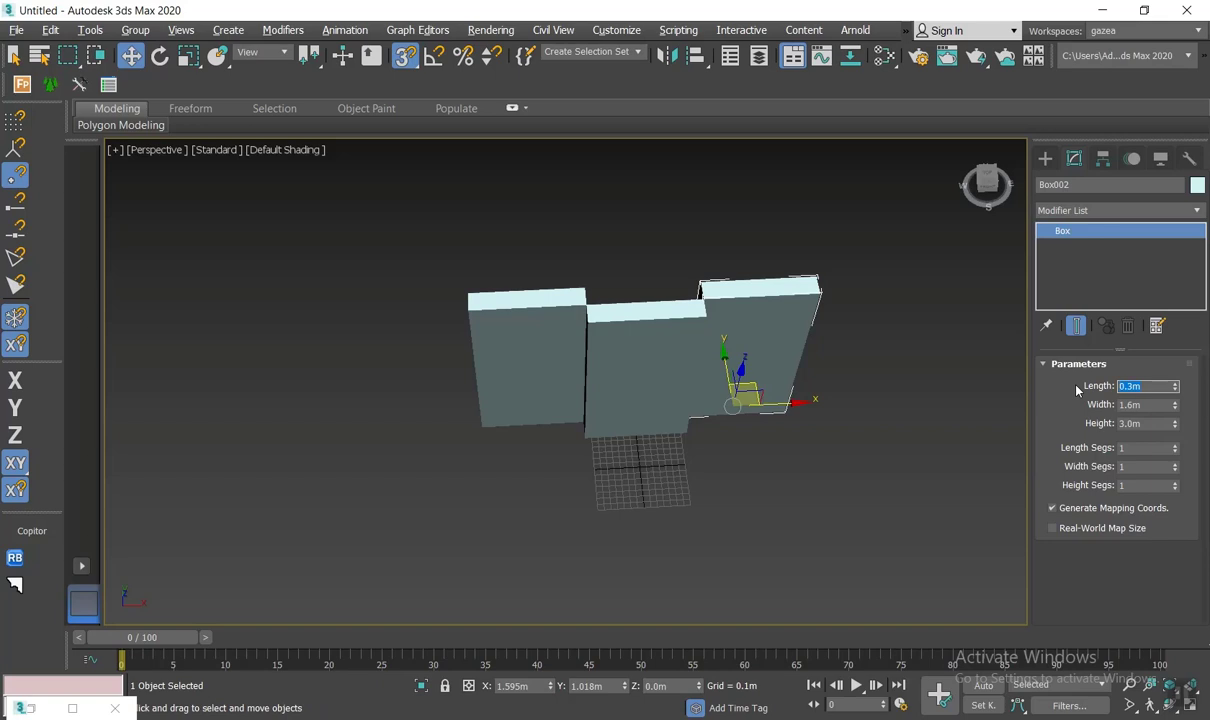
pyautogui.press('BackSpace')
pyautogui.write('0.6')
pyautogui.press('Return')
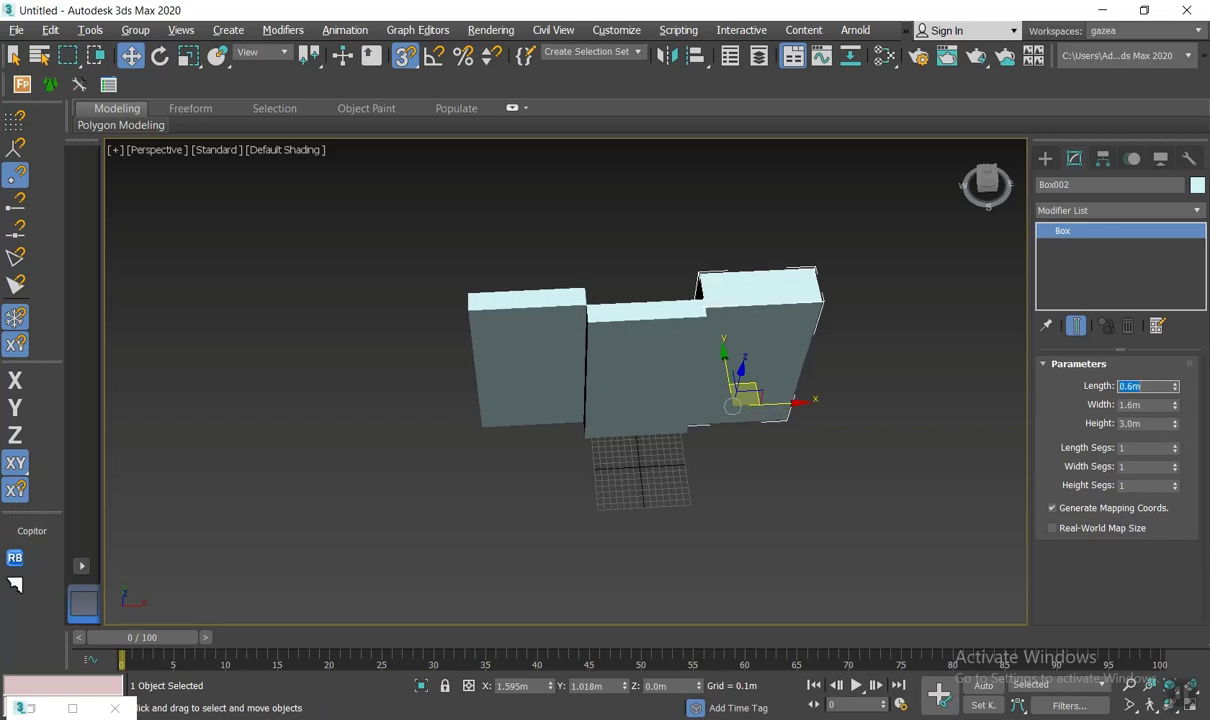
# Step: Set the left box's length to 0.6 m
pyautogui.click(496, 318)
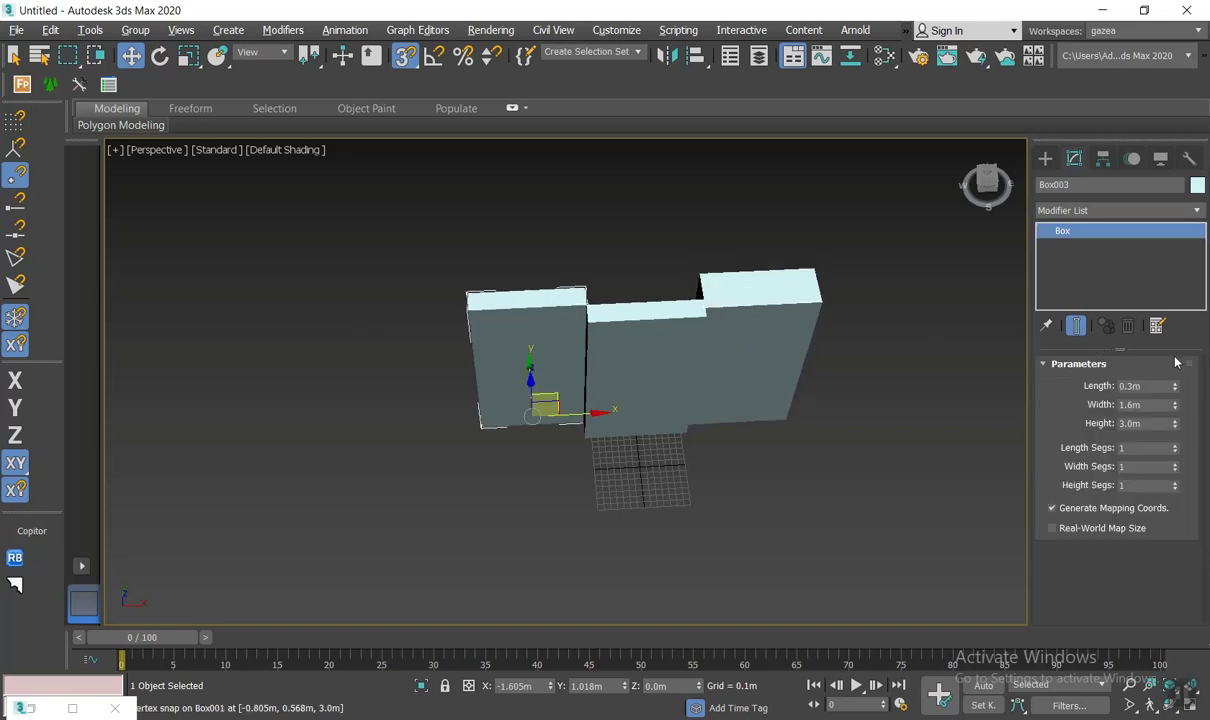
pyautogui.doubleClick(1150, 388)
pyautogui.write('0.6')
pyautogui.press('Return')
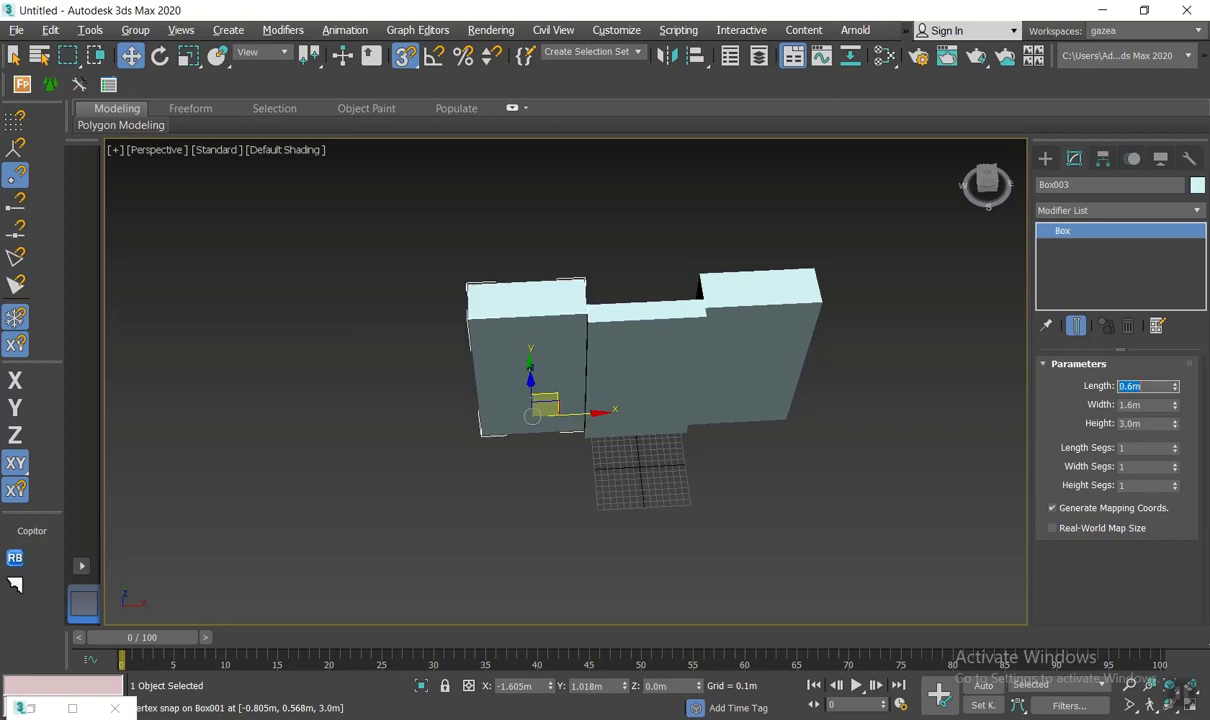
# Step: Move the right box back with vertex snapping so its front face lines up with the middle box's back face
pyautogui.keyDown('alt'); pyautogui.moveTo(672, 375); pyautogui.dragTo(707, 424, button='middle'); pyautogui.keyUp('alt')
pyautogui.click(707, 424)
pyautogui.scroll(5, 681, 430)
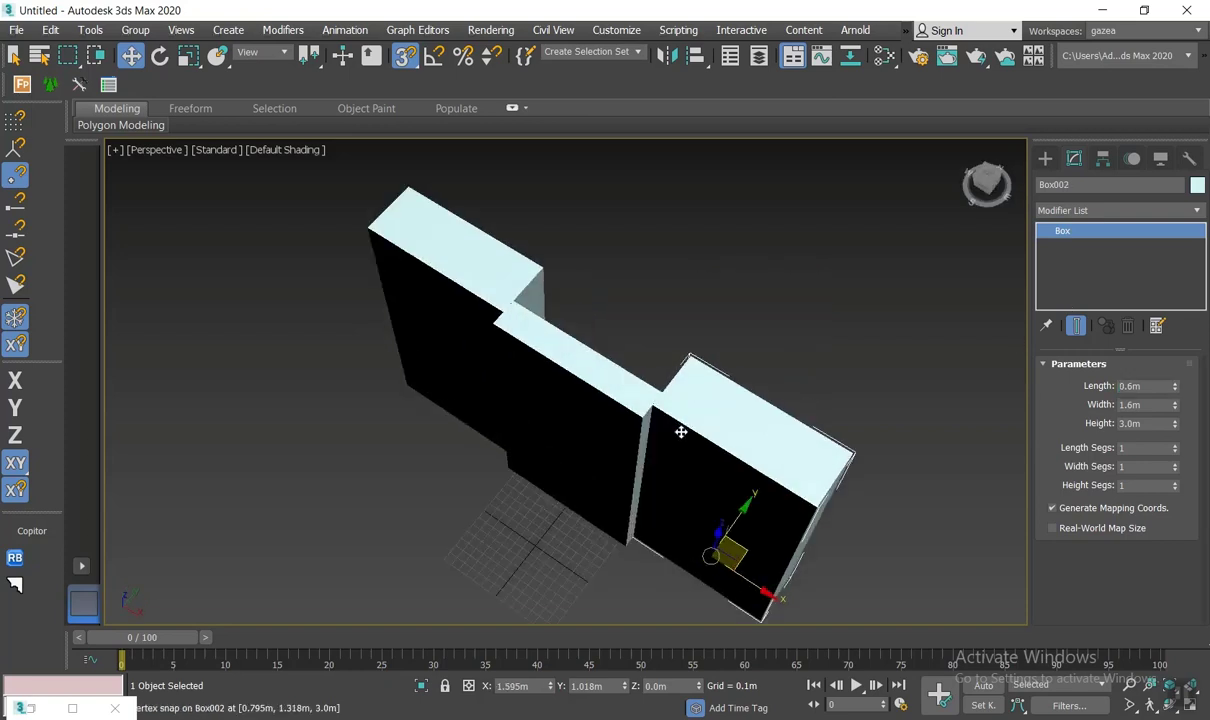
pyautogui.moveTo(619, 378); pyautogui.dragTo(639, 347)
pyautogui.moveTo(641, 354); pyautogui.dragTo(748, 478, button='middle')
# Step: Snap the left box back so its front corner meets the middle box's back corner
pyautogui.click(458, 328)
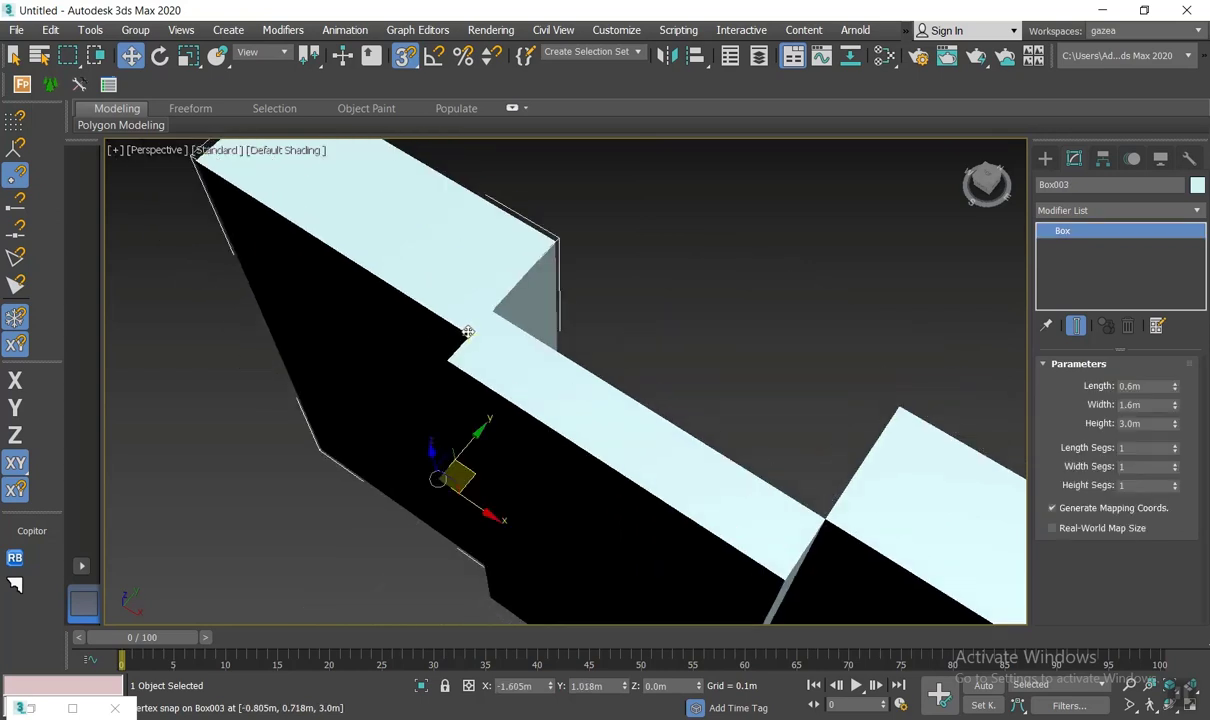
pyautogui.moveTo(480, 316); pyautogui.dragTo(482, 314)
pyautogui.scroll(-6, 520, 302)
pyautogui.keyDown('alt'); pyautogui.moveTo(573, 337); pyautogui.dragTo(654, 289, button='middle'); pyautogui.keyUp('alt')
pyautogui.scroll(3, 645, 292)
# Step: Check the shelf recess in the reference photo and add an Edit Poly modifier to the right box
pyautogui.click(635, 277)
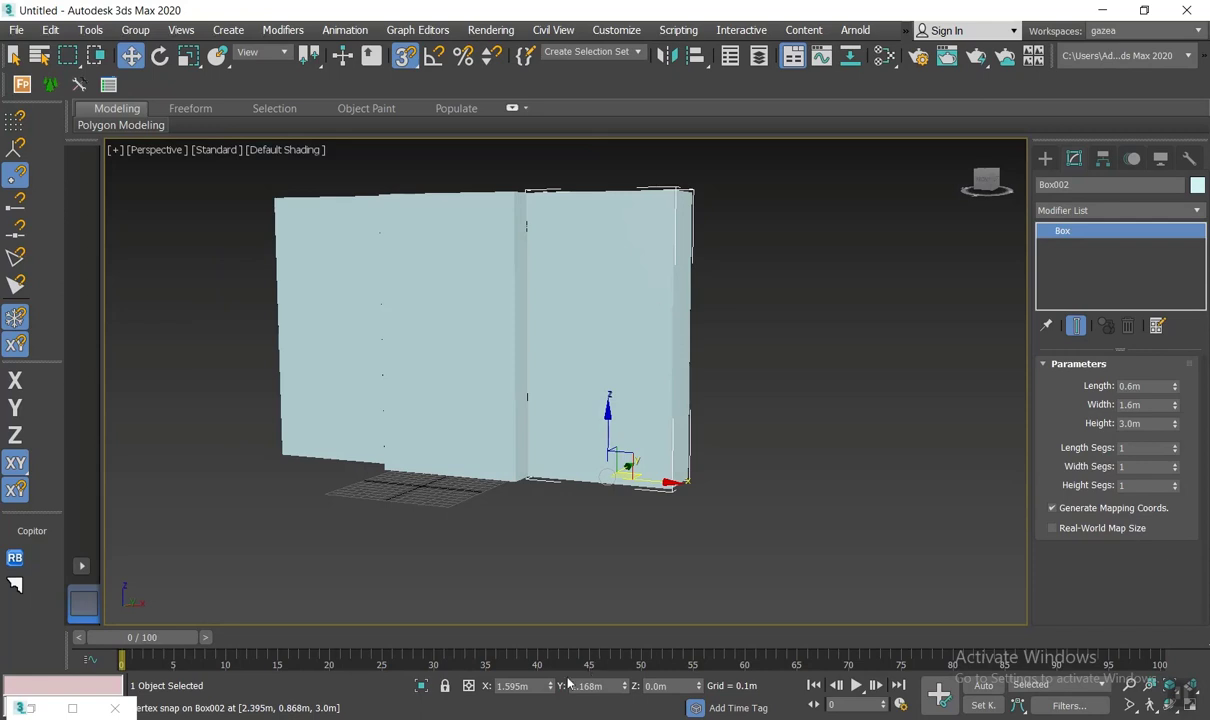
pyautogui.click(31, 708)
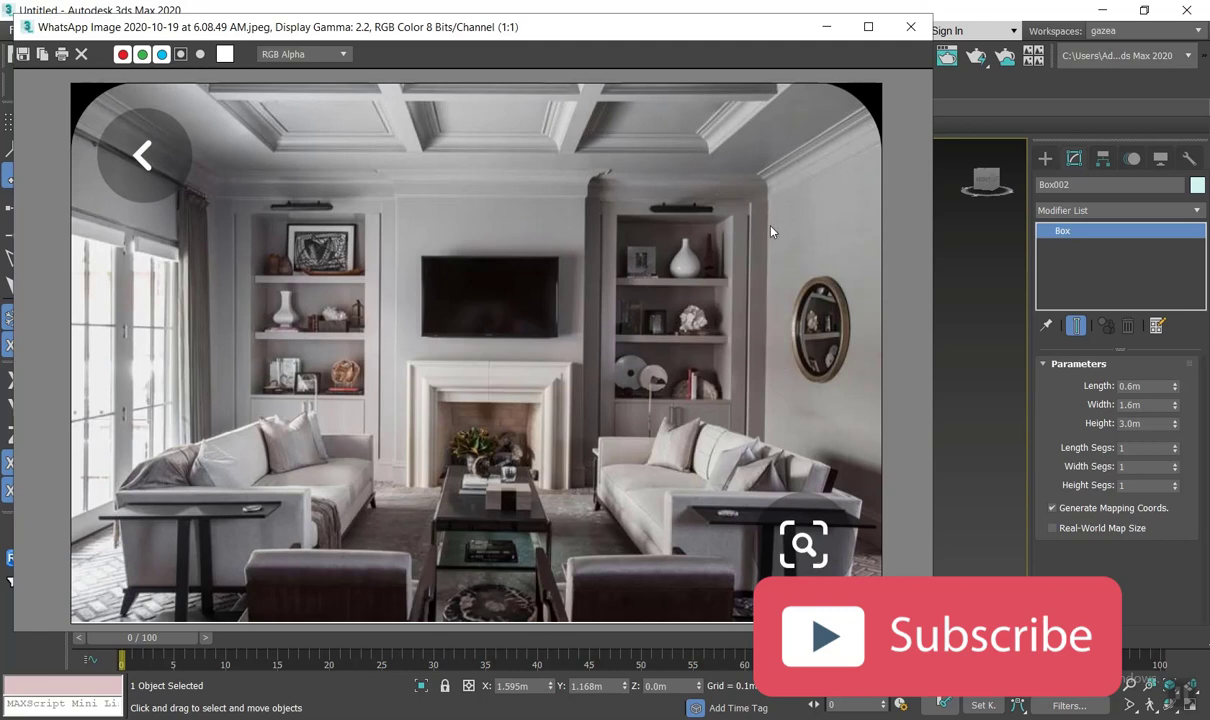
pyautogui.click(828, 27)
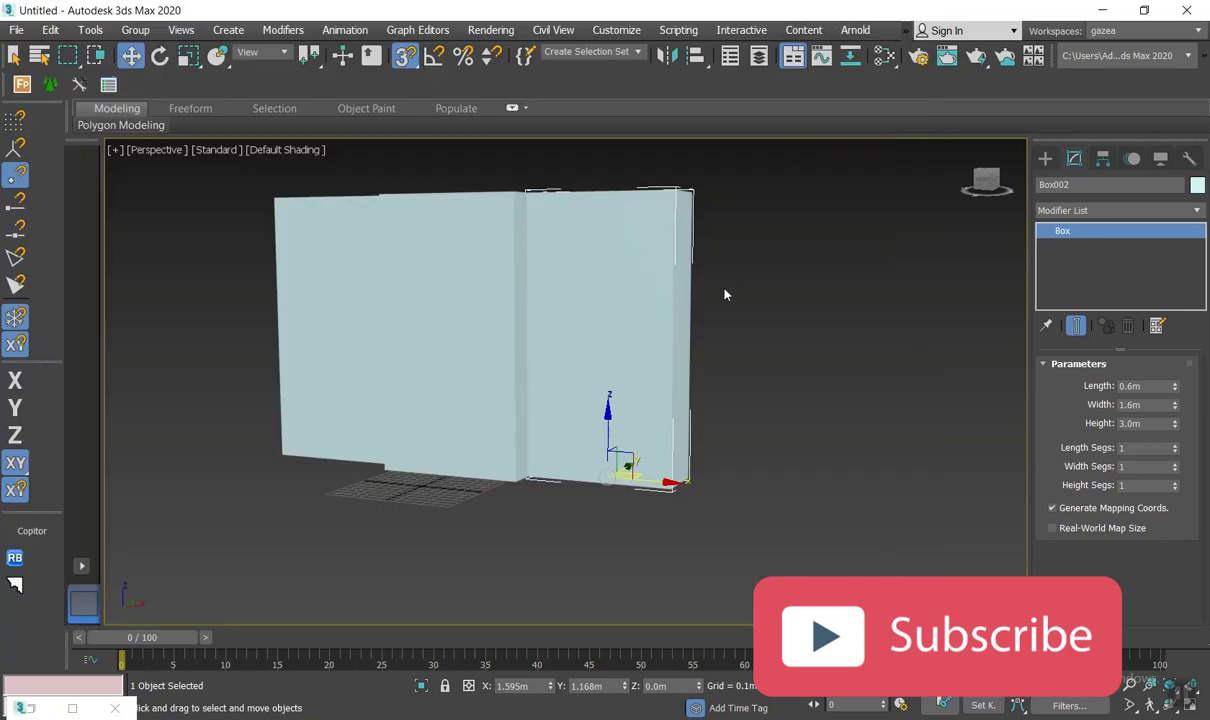
pyautogui.keyDown('alt'); pyautogui.moveTo(613, 302); pyautogui.dragTo(648, 351, button='middle'); pyautogui.keyUp('alt')
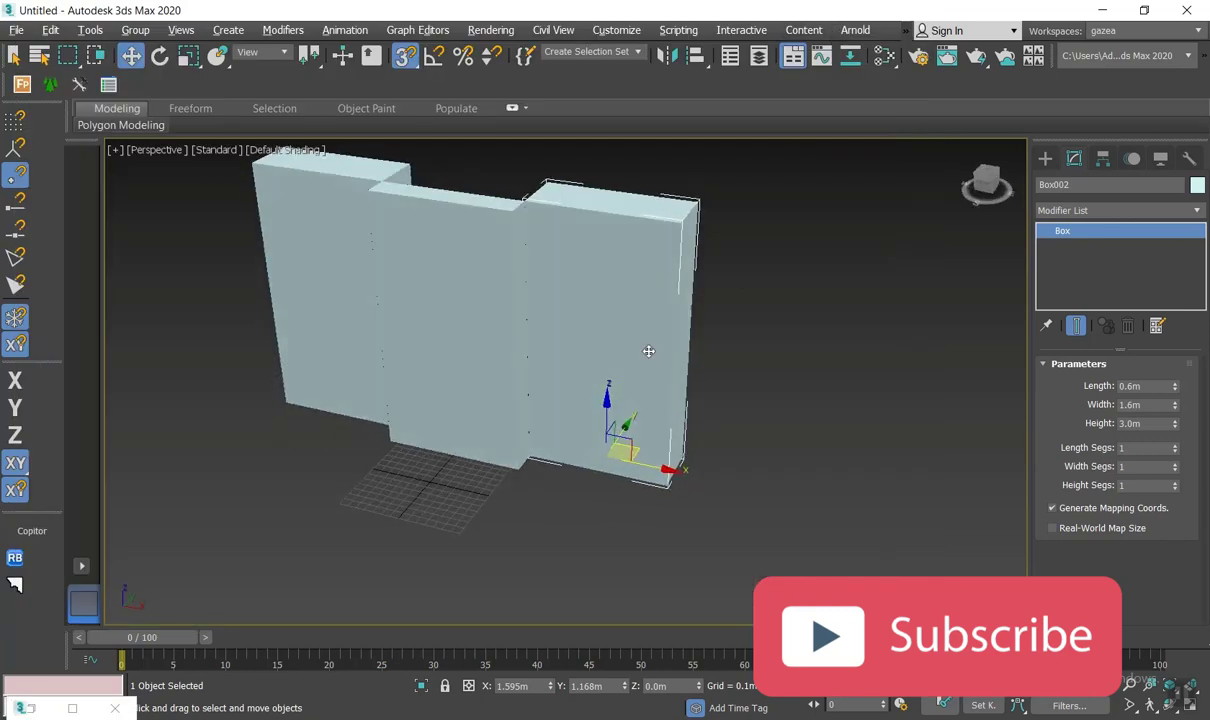
pyautogui.click(1142, 212)
pyautogui.press('e')
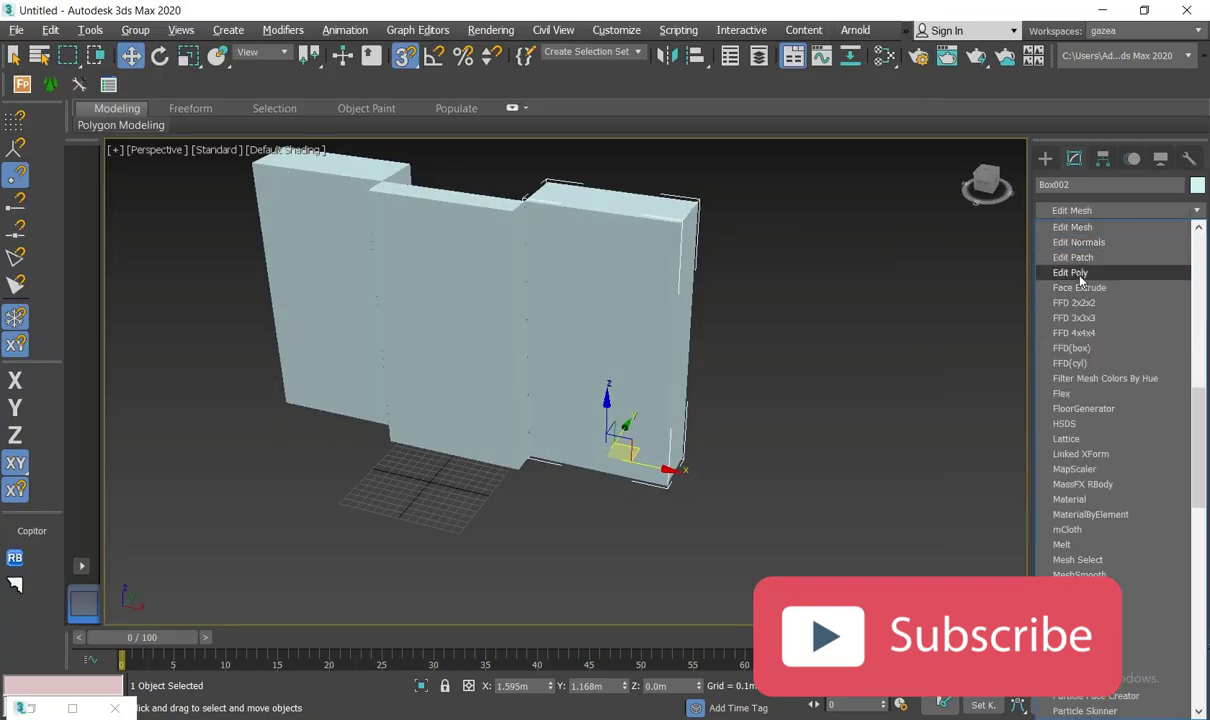
pyautogui.click(1072, 273)
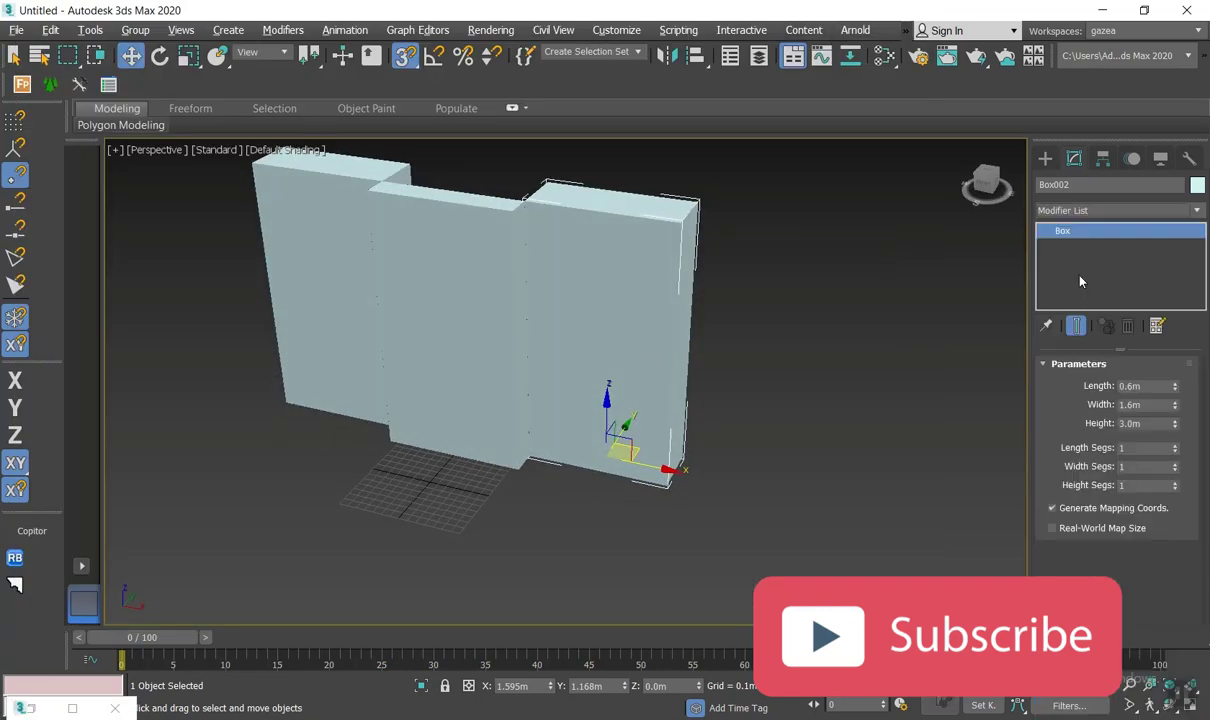
# Step: Inset the right box's front polygon by 0.3 m
pyautogui.click(624, 254)
pyautogui.scroll(-5, 1130, 500)
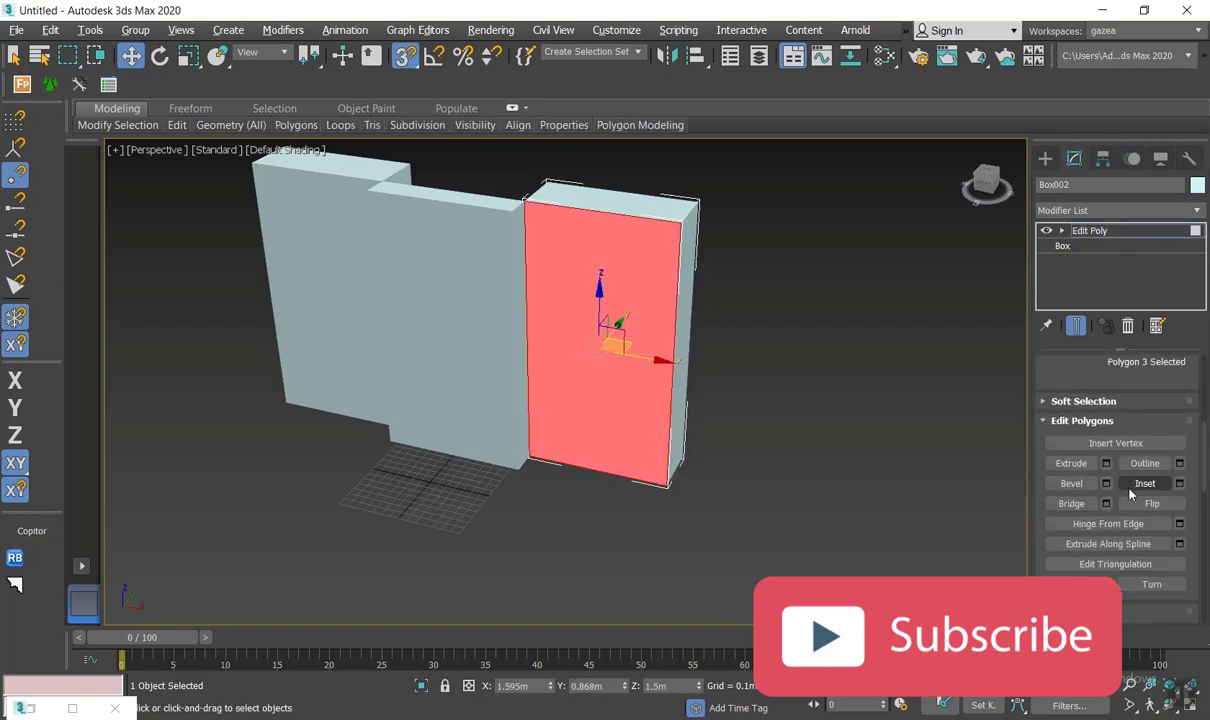
pyautogui.click(1179, 483)
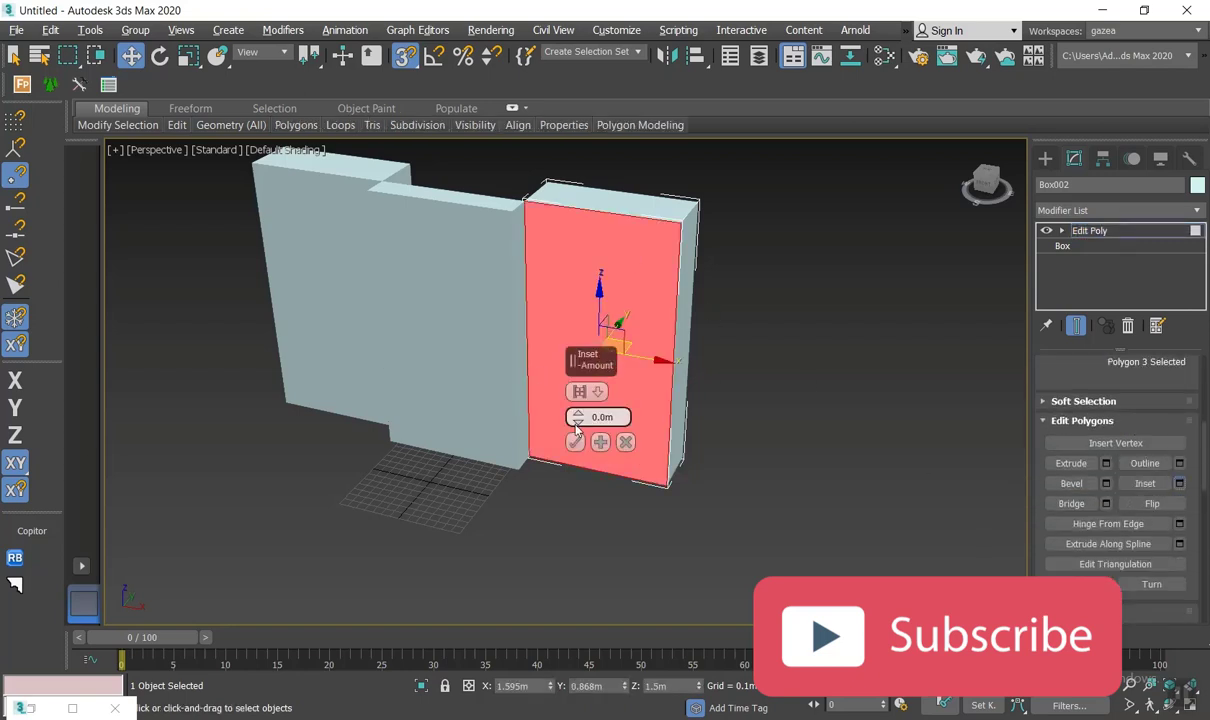
pyautogui.moveTo(577, 416); pyautogui.dragTo(614, 405)
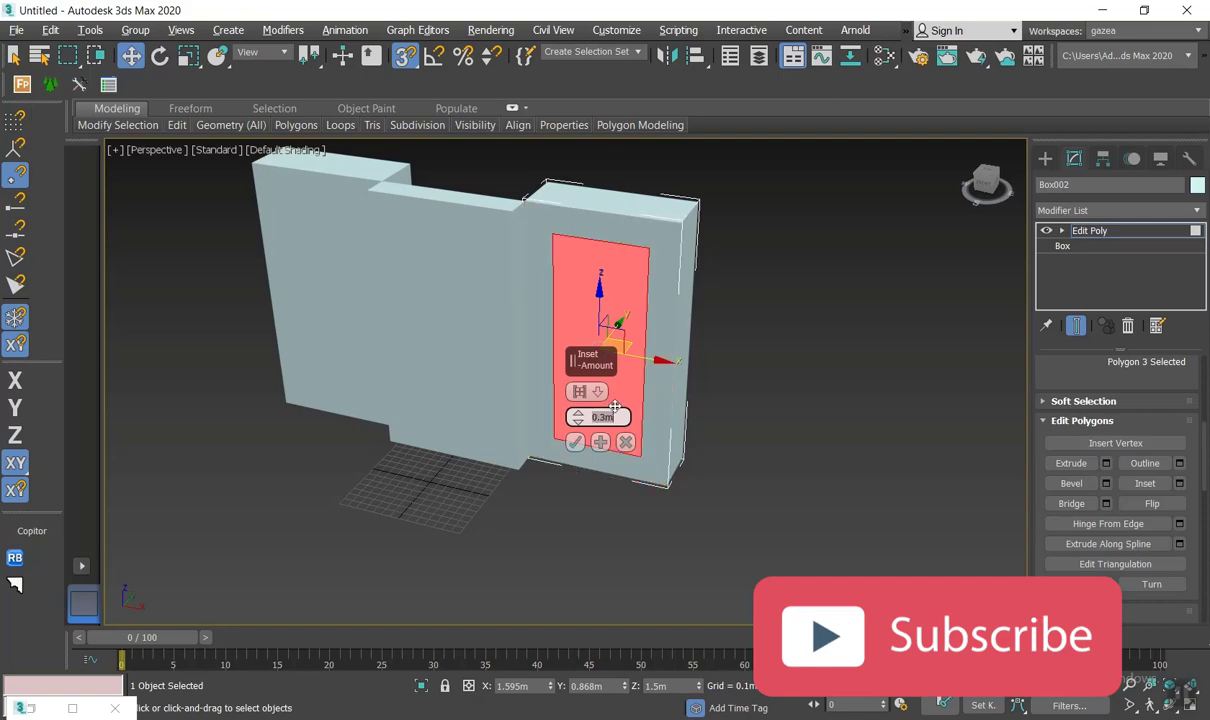
pyautogui.keyDown('alt'); pyautogui.moveTo(309, 156); pyautogui.dragTo(710, 205, button='middle'); pyautogui.keyUp('alt')
pyautogui.scroll(4, 710, 205)
pyautogui.keyDown('alt'); pyautogui.moveTo(529, 413); pyautogui.dragTo(548, 373, button='middle'); pyautogui.keyUp('alt')
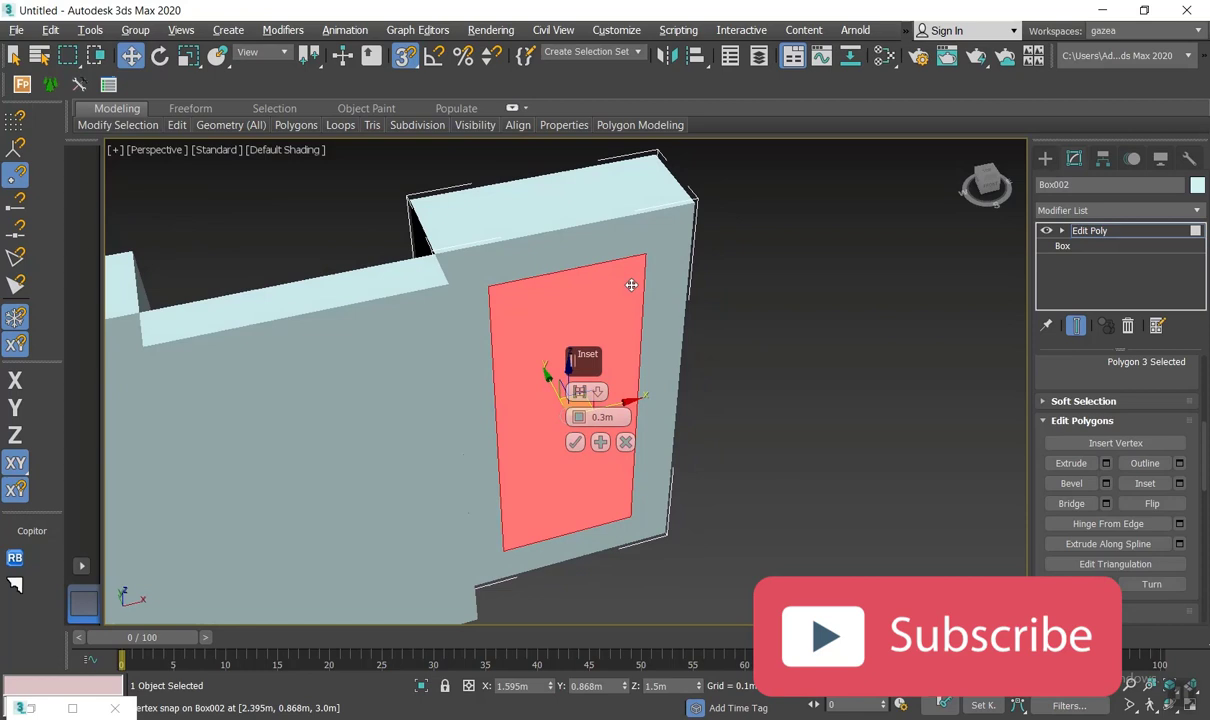
pyautogui.click(575, 442)
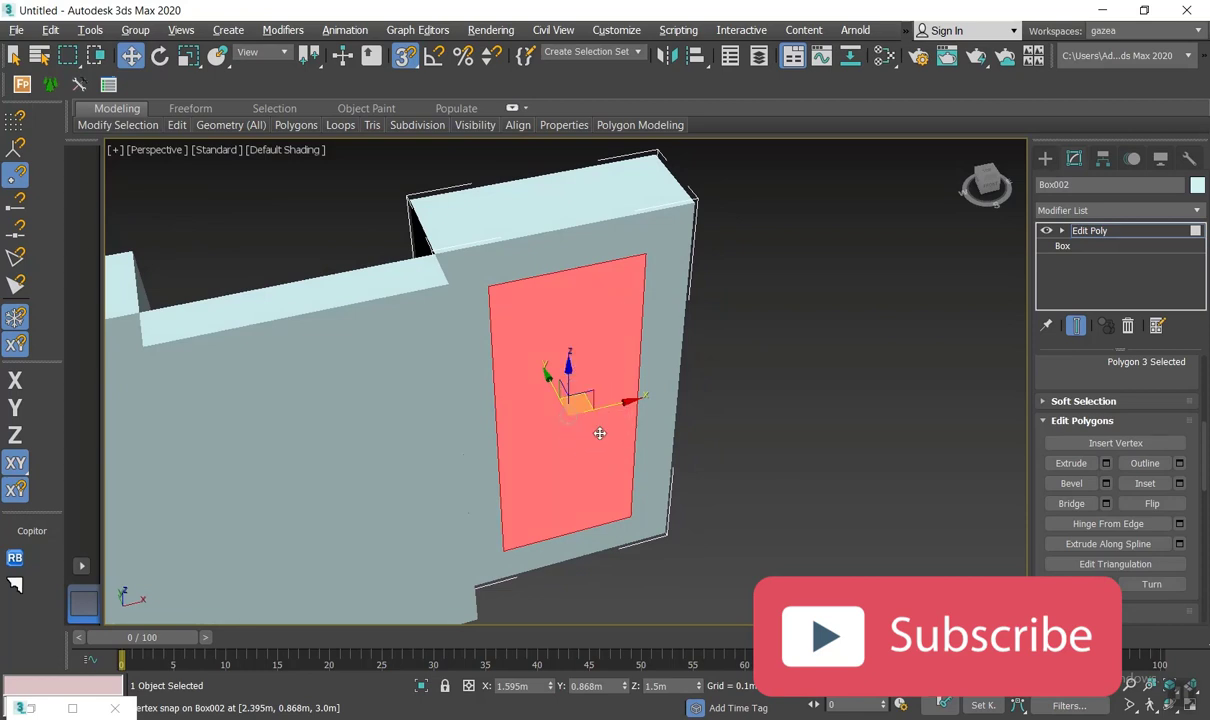
# Step: Extrude the right box's inset polygon by -0.4 m to form a recess, and clear the polygon selection
pyautogui.click(1106, 463)
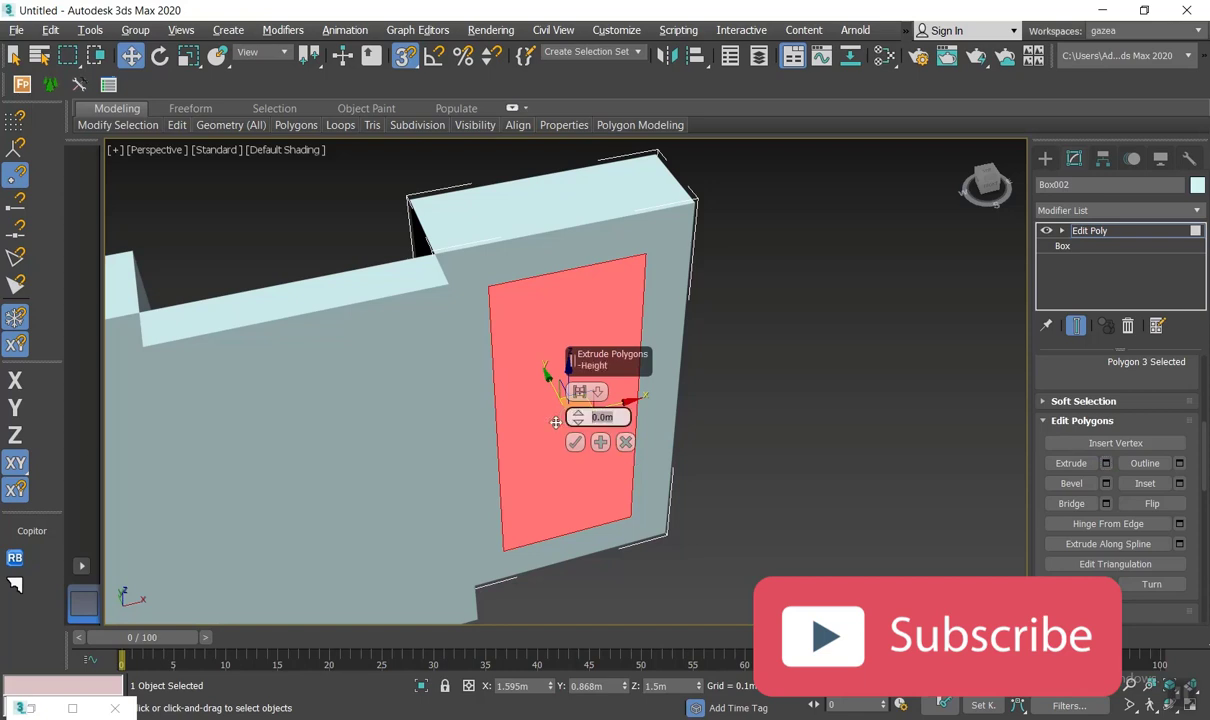
pyautogui.write('-.4')
pyautogui.press('Return')
pyautogui.click(575, 442)
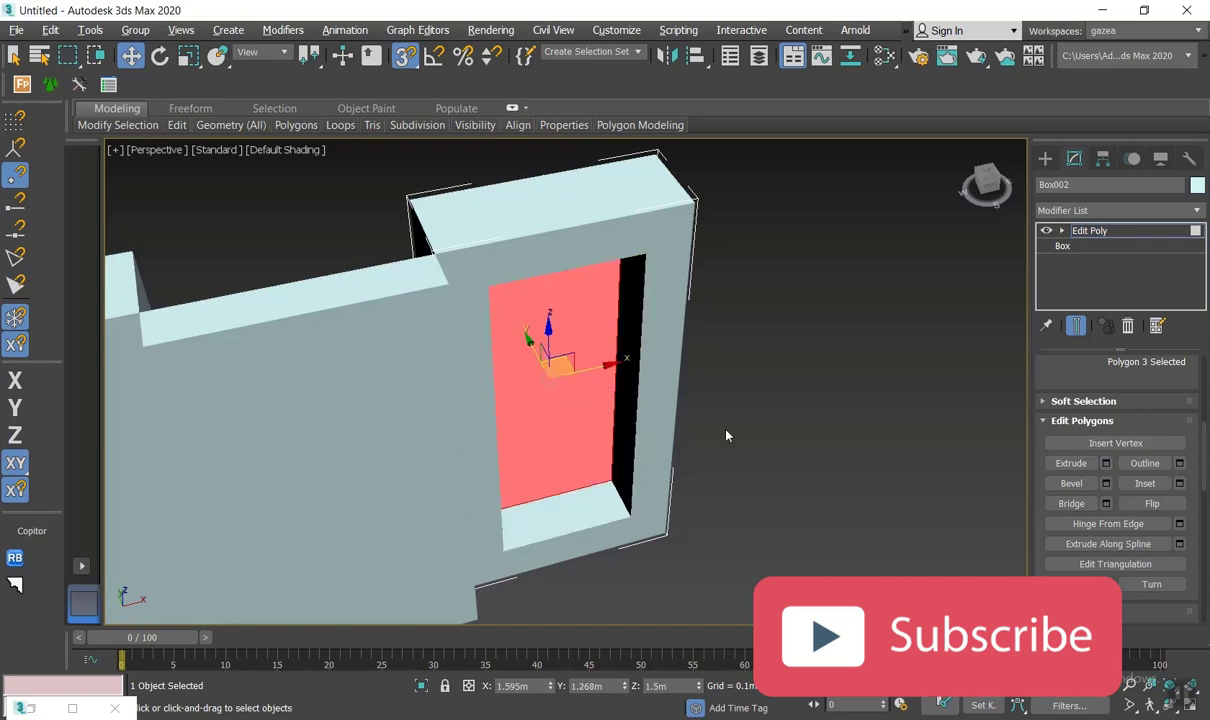
pyautogui.click(821, 424)
pyautogui.keyDown('alt'); pyautogui.moveTo(821, 424); pyautogui.dragTo(742, 372, button='middle'); pyautogui.keyUp('alt')
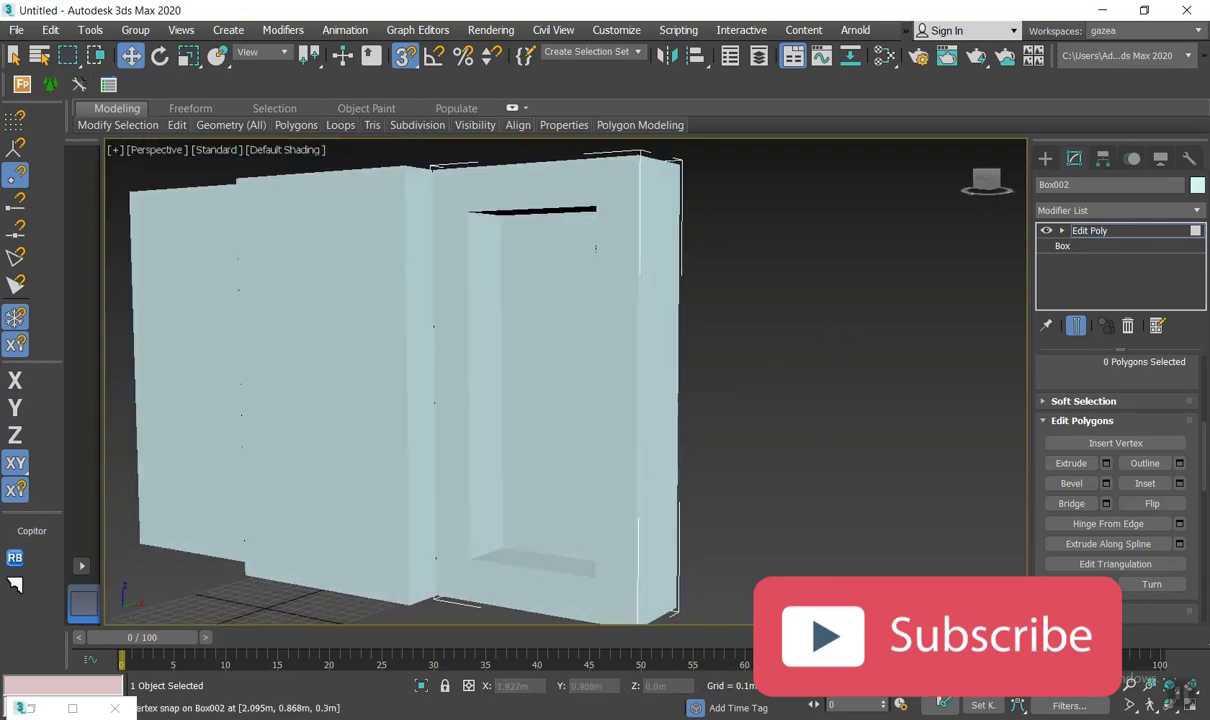
# Step: Compare the right box's recess with the shelf niche and its surrounding frame in the reference photo
pyautogui.click(31, 708)
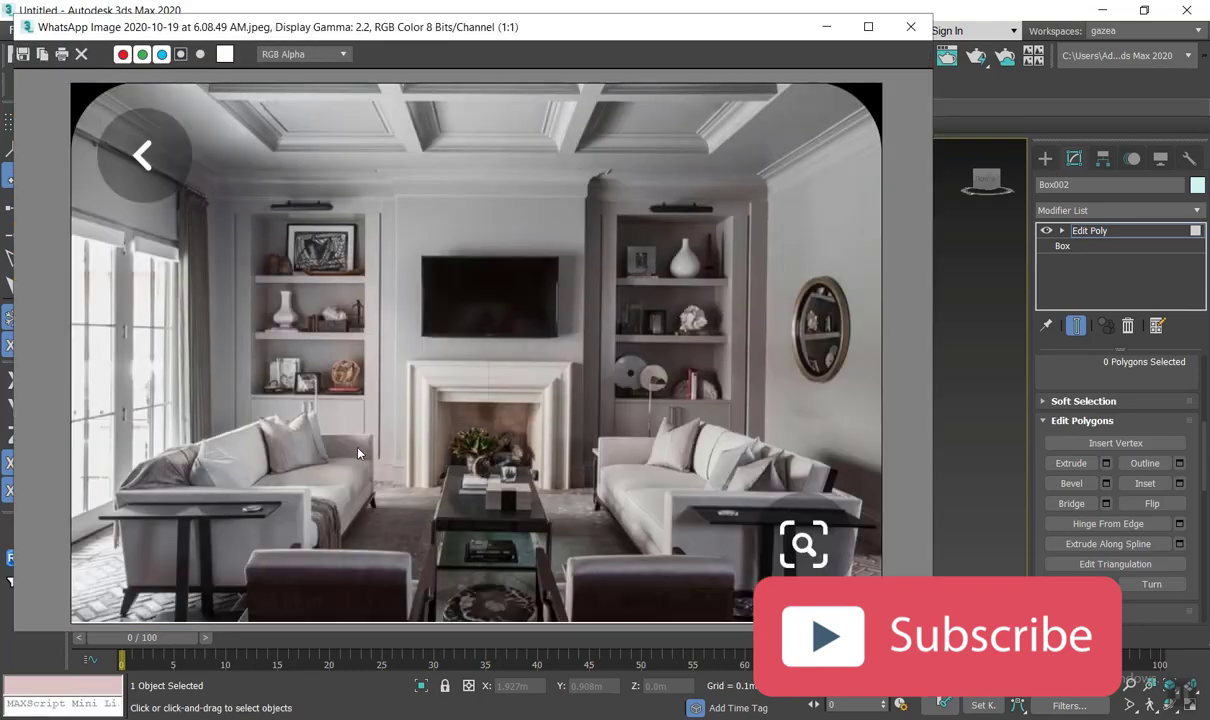
pyautogui.scroll(1, 379, 465)
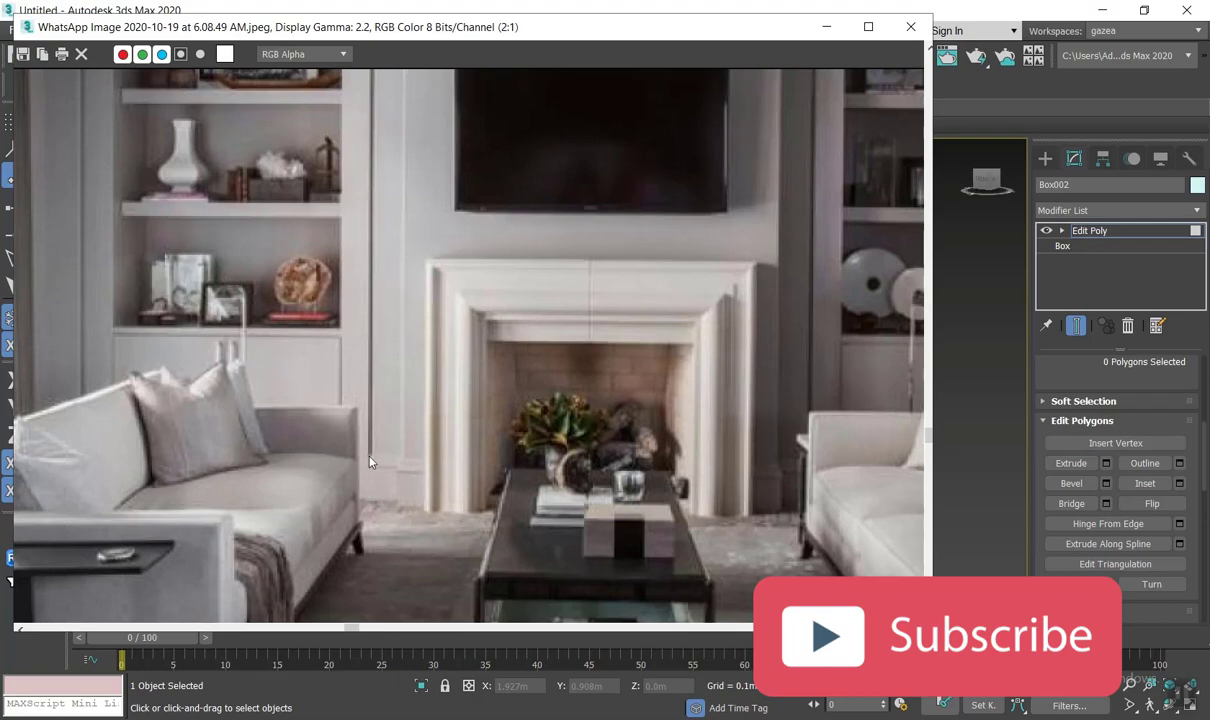
pyautogui.click(826, 26)
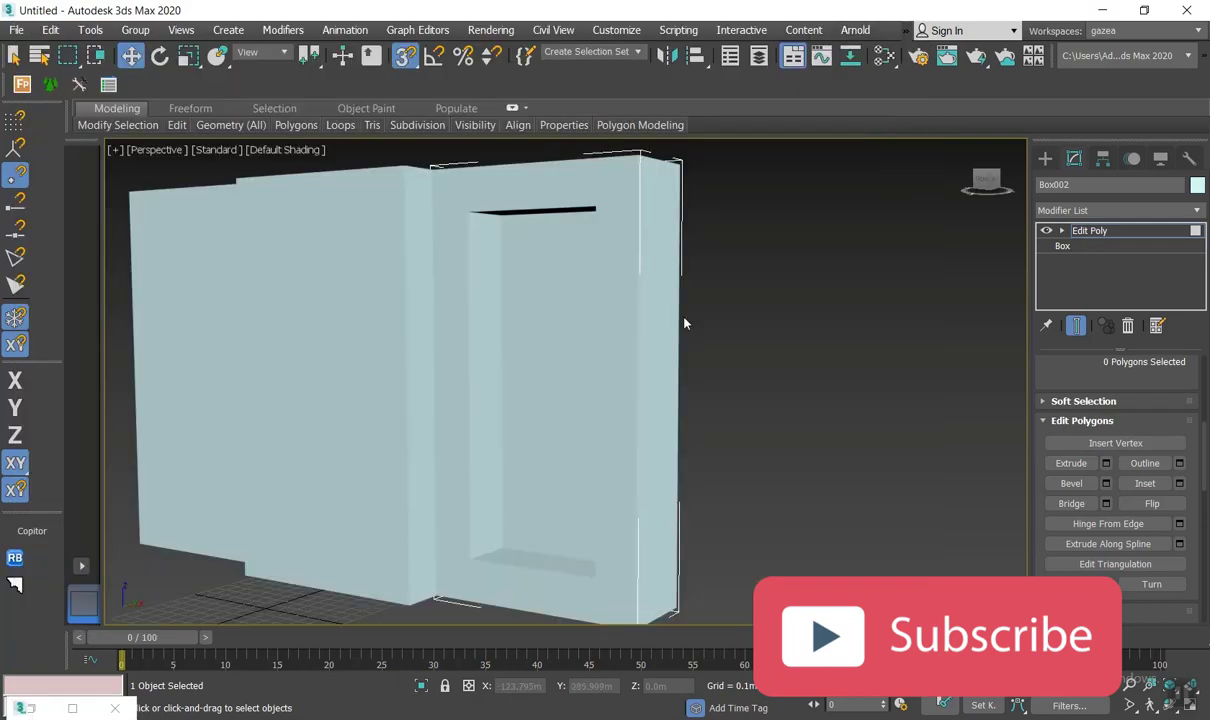
pyautogui.moveTo(710, 337); pyautogui.dragTo(751, 375, button='middle')
pyautogui.press('super')
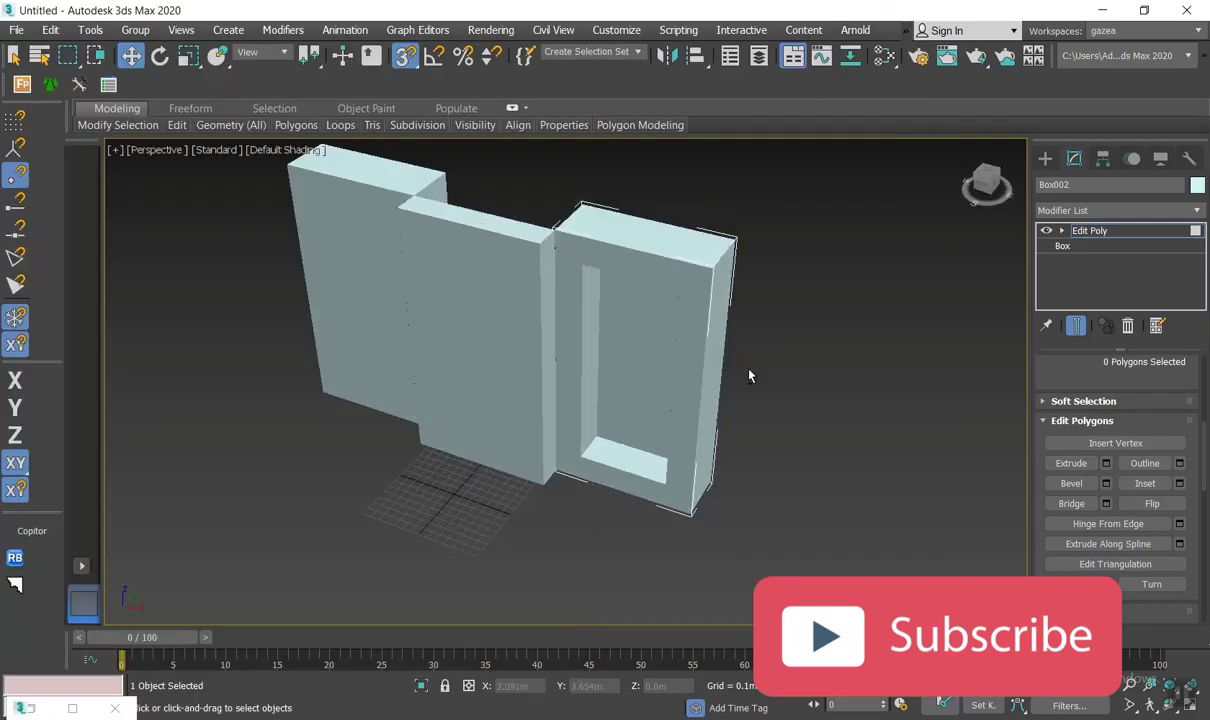
pyautogui.scroll(2, 672, 322)
pyautogui.keyDown('alt'); pyautogui.moveTo(672, 322); pyautogui.dragTo(694, 173, button='middle'); pyautogui.keyUp('alt')
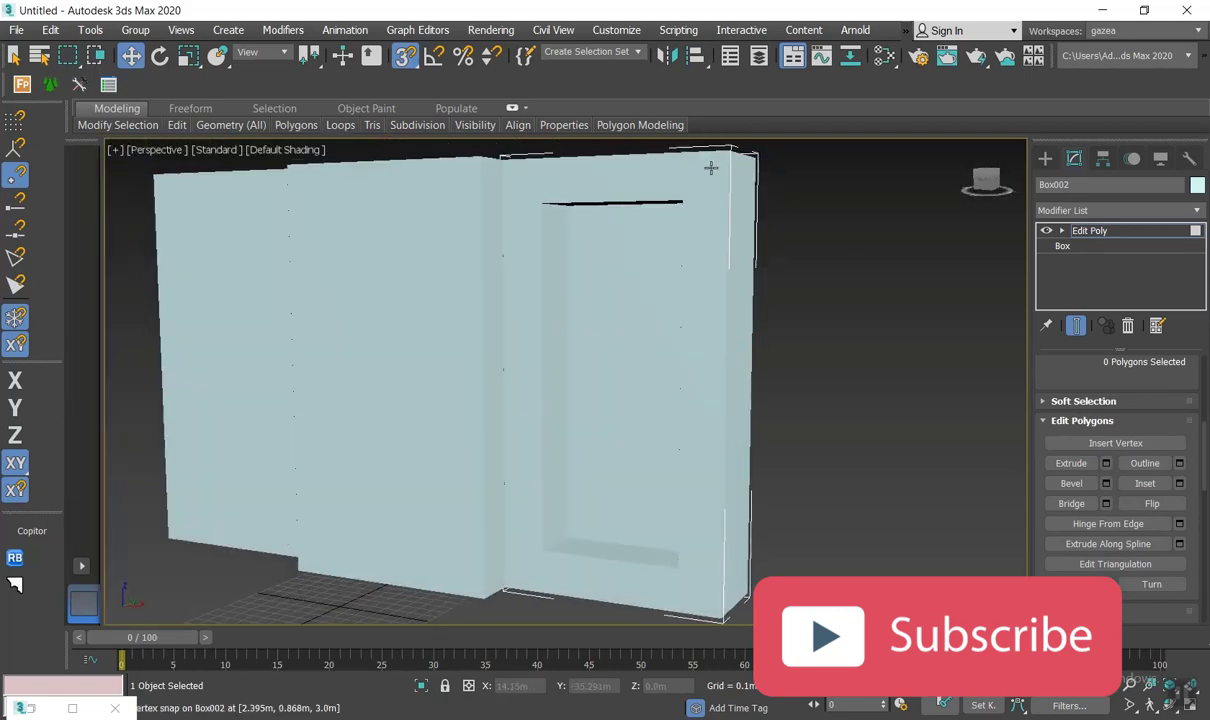
pyautogui.moveTo(600, 194)
pyautogui.keyDown('alt'); pyautogui.mouseDown(button='middle')
pyautogui.moveTo(632, 224)
pyautogui.moveTo(621, 205)
pyautogui.mouseUp(button='middle'); pyautogui.keyUp('alt')
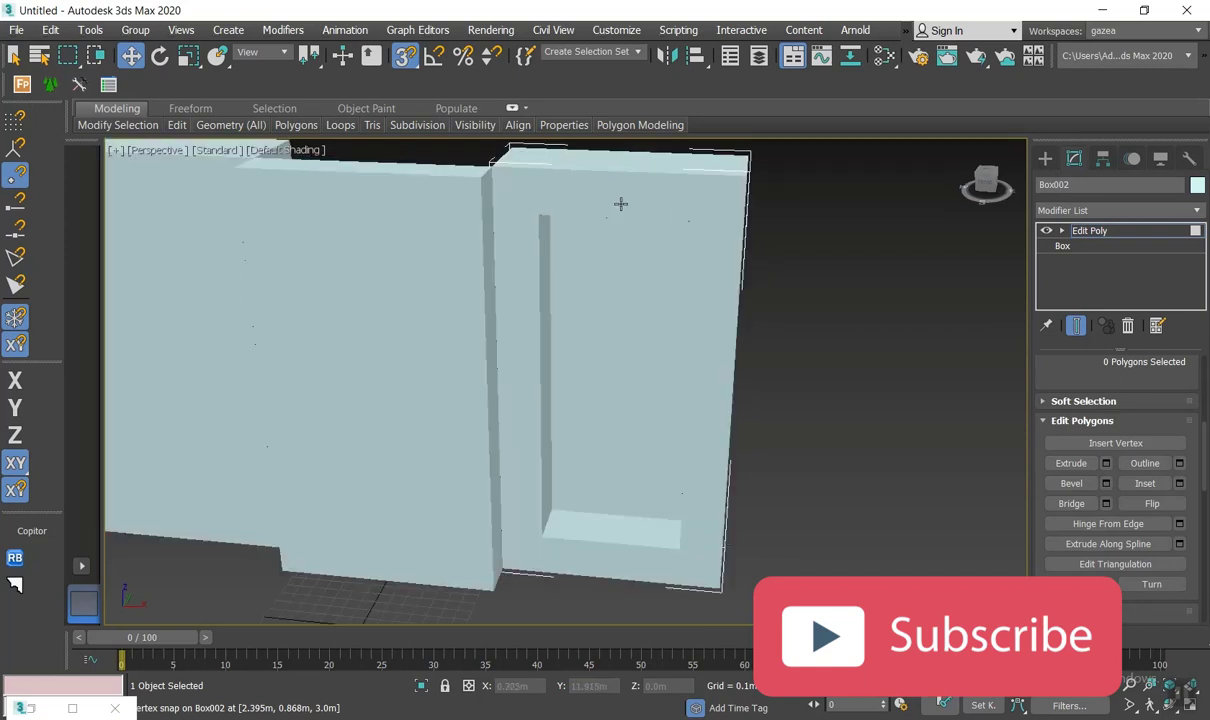
pyautogui.keyDown('alt'); pyautogui.moveTo(712, 237); pyautogui.dragTo(690, 183, button='middle'); pyautogui.keyUp('alt')
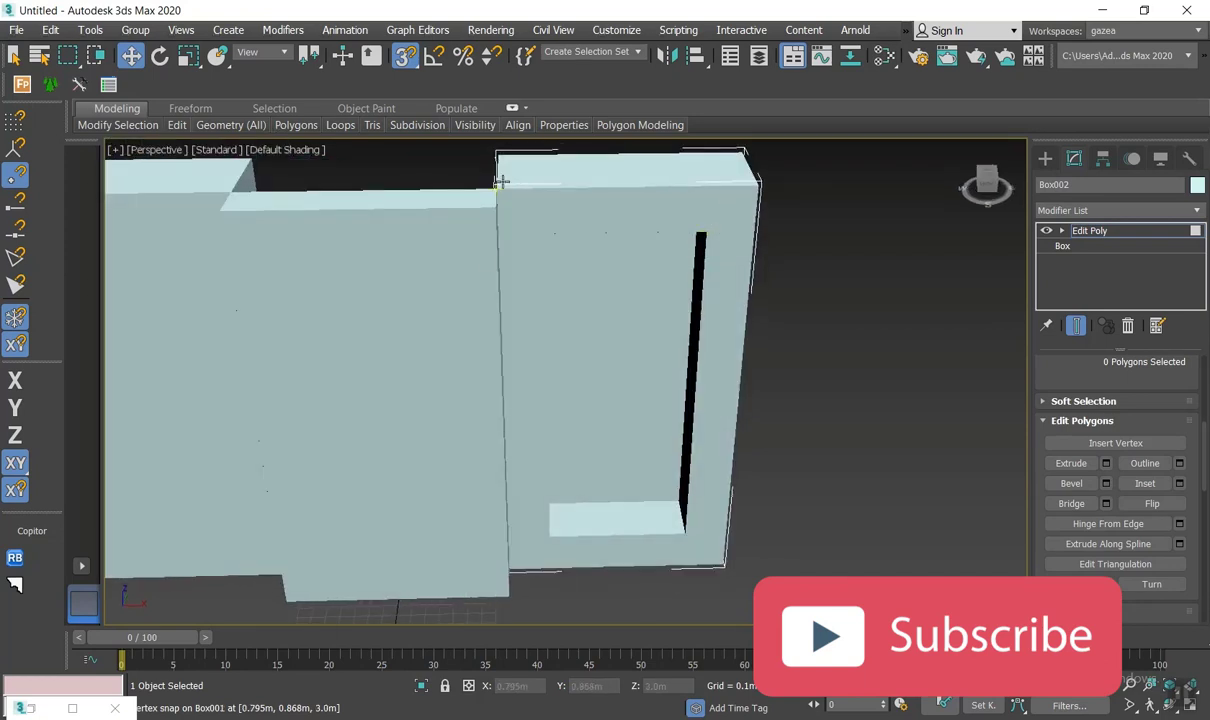
# Step: Undo the recess extrusion and the inset on the right box's front face
pyautogui.click(731, 255)
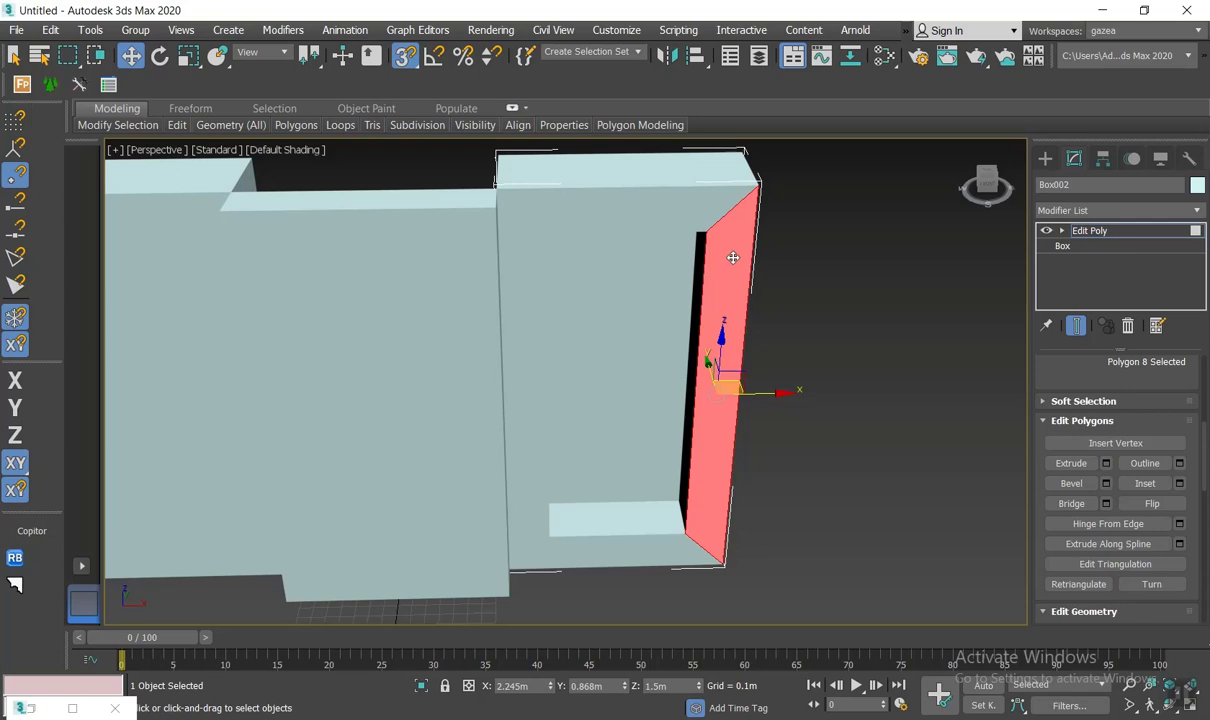
pyautogui.hotkey('ctrl', 'z')
pyautogui.hotkey('ctrl', 'z')
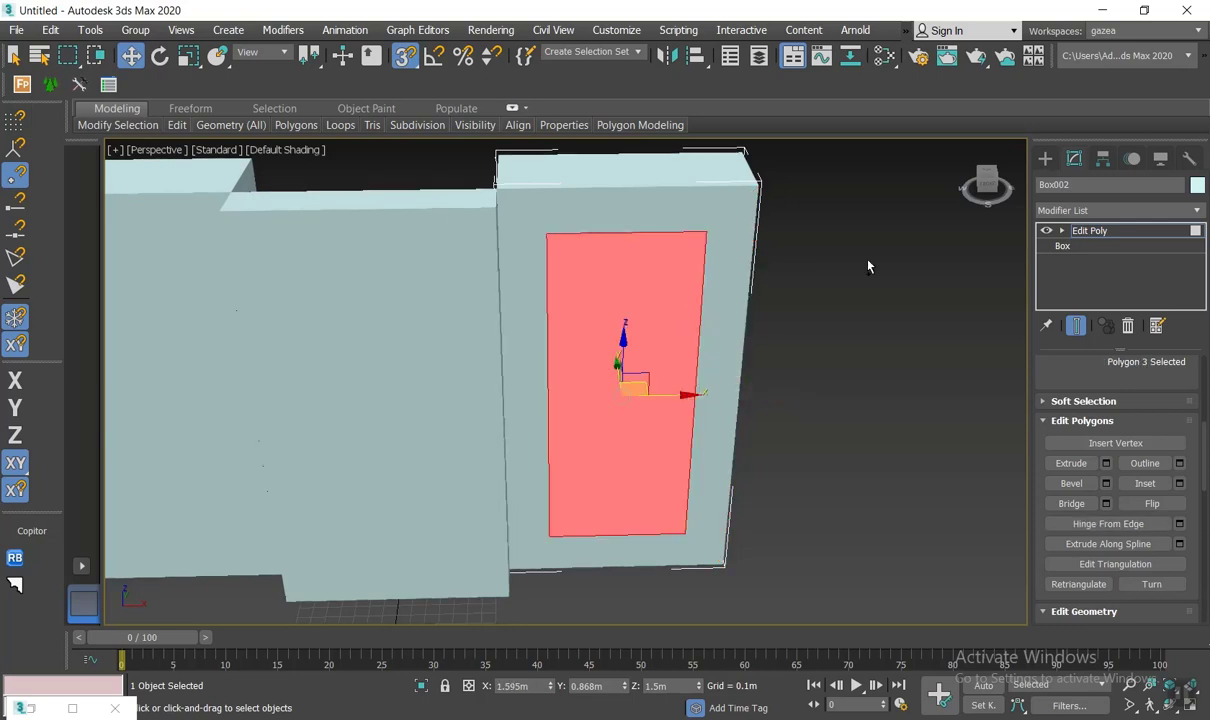
pyautogui.hotkey('ctrl', 'z')
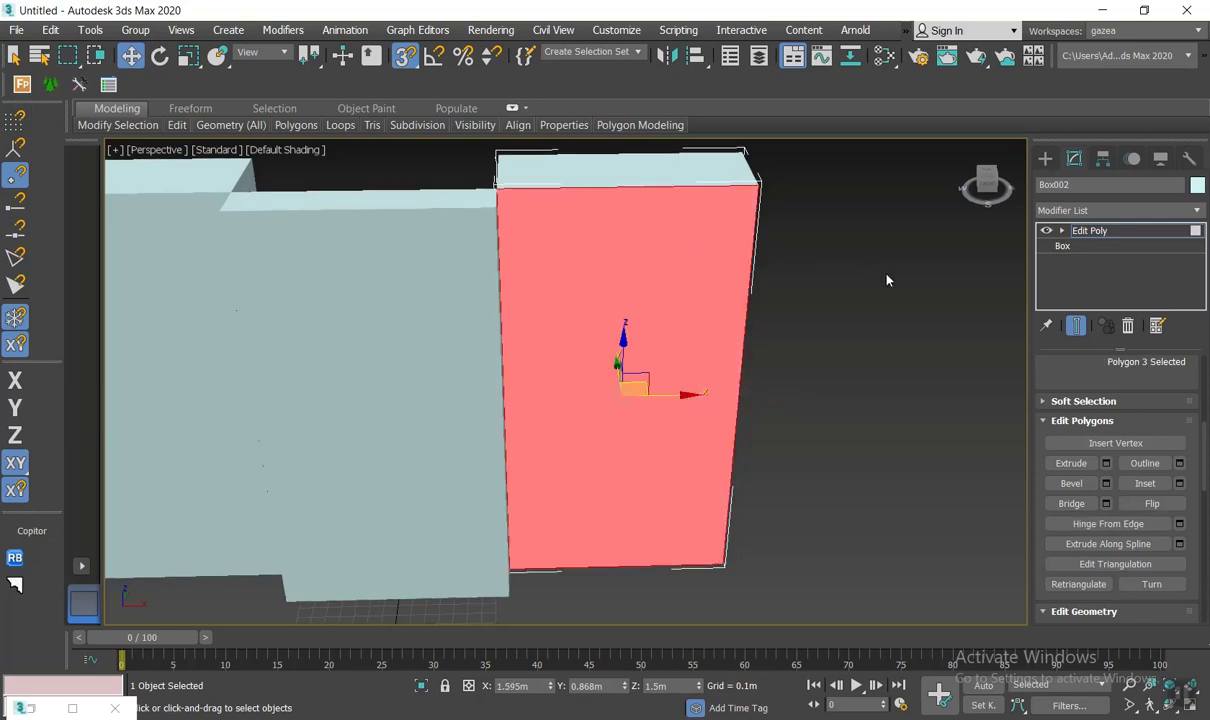
# Step: Inset the right box's front polygon twice in succession by 0.15 m each
pyautogui.click(1180, 484)
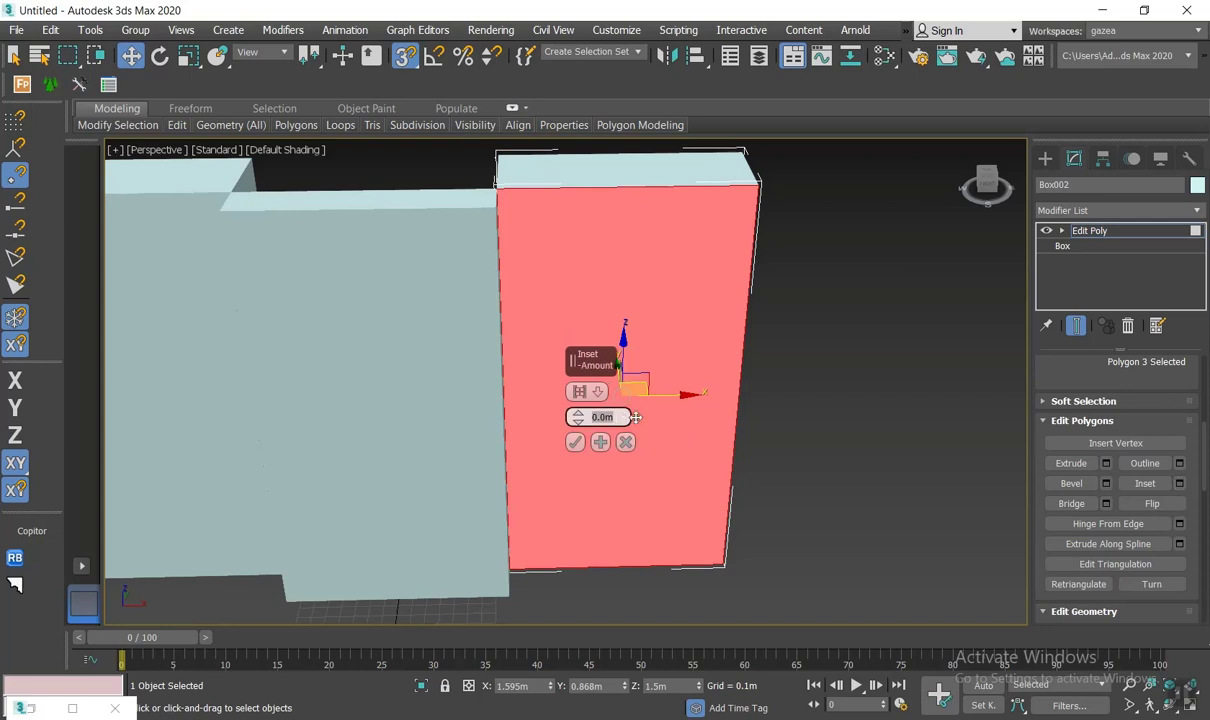
pyautogui.press('BackSpace')
pyautogui.press('Return')
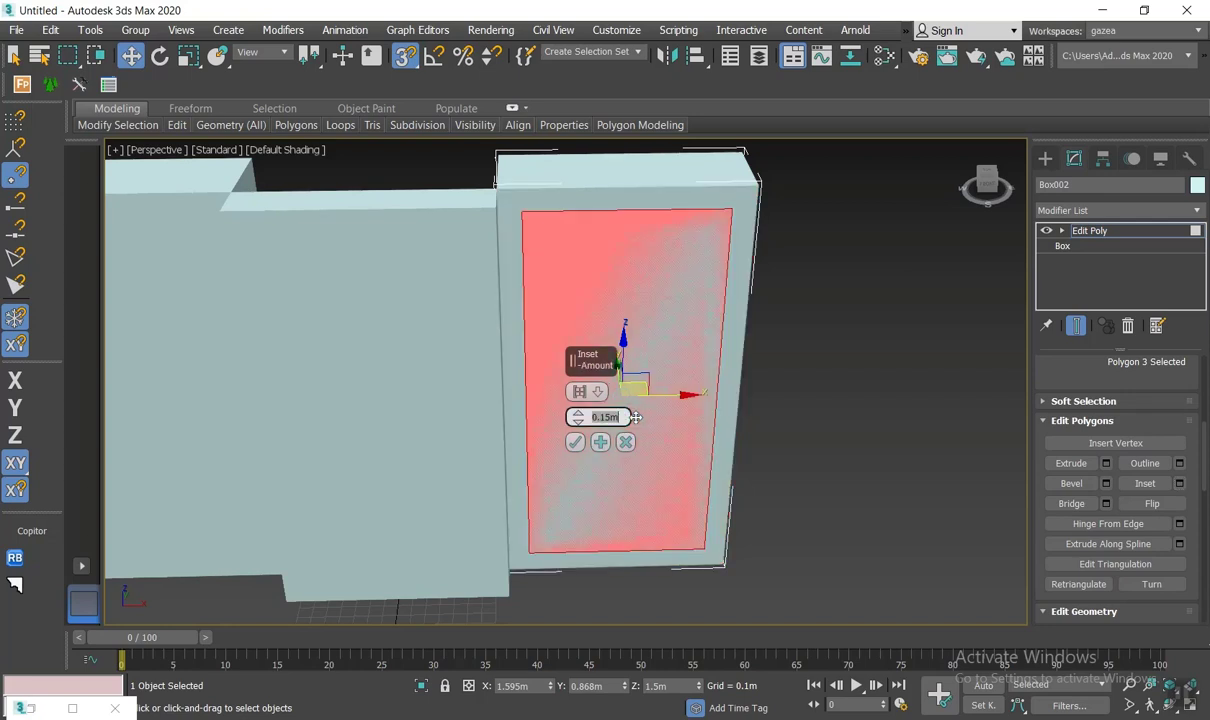
pyautogui.click(599, 443)
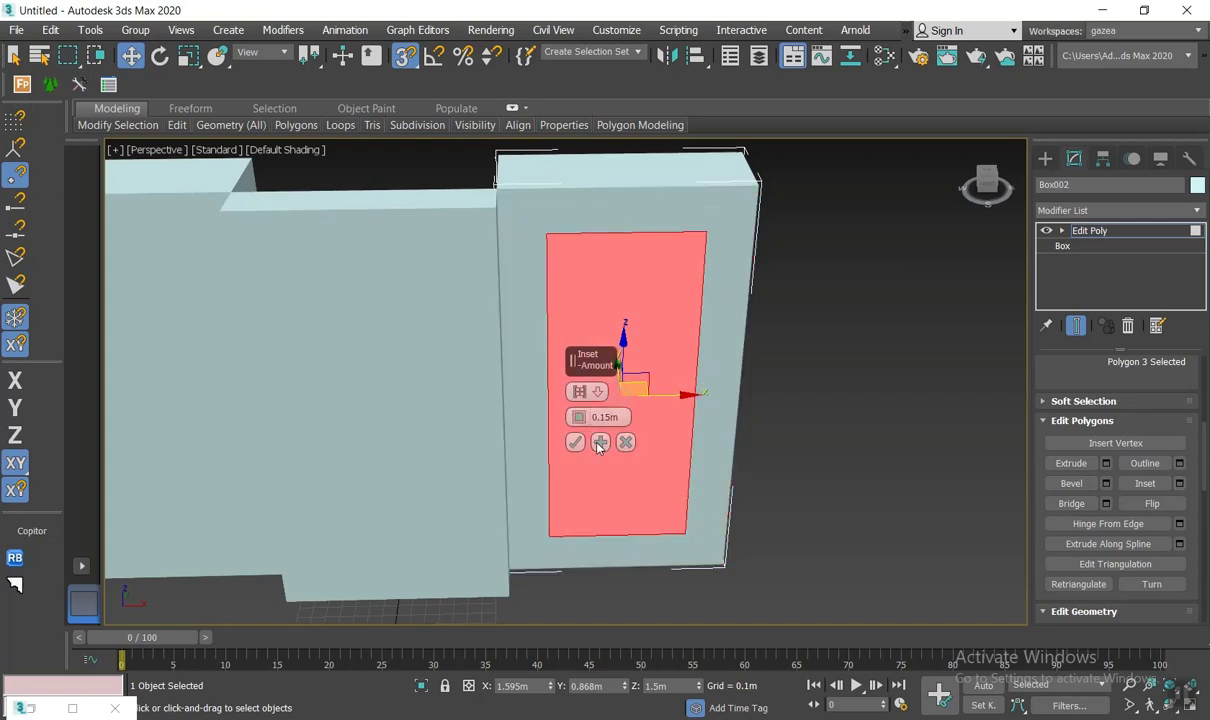
pyautogui.click(575, 442)
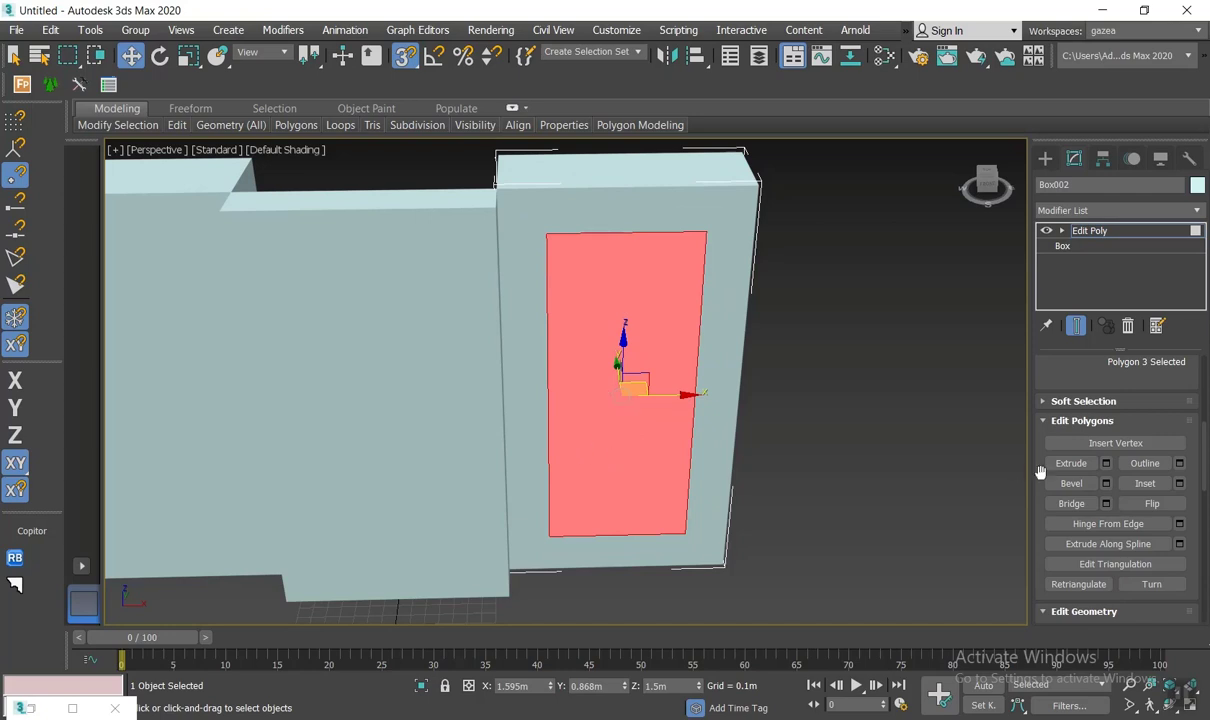
# Step: Try to extrude the right box's inner polygon with a height of -0.4 m
pyautogui.click(1106, 464)
pyautogui.click(626, 418)
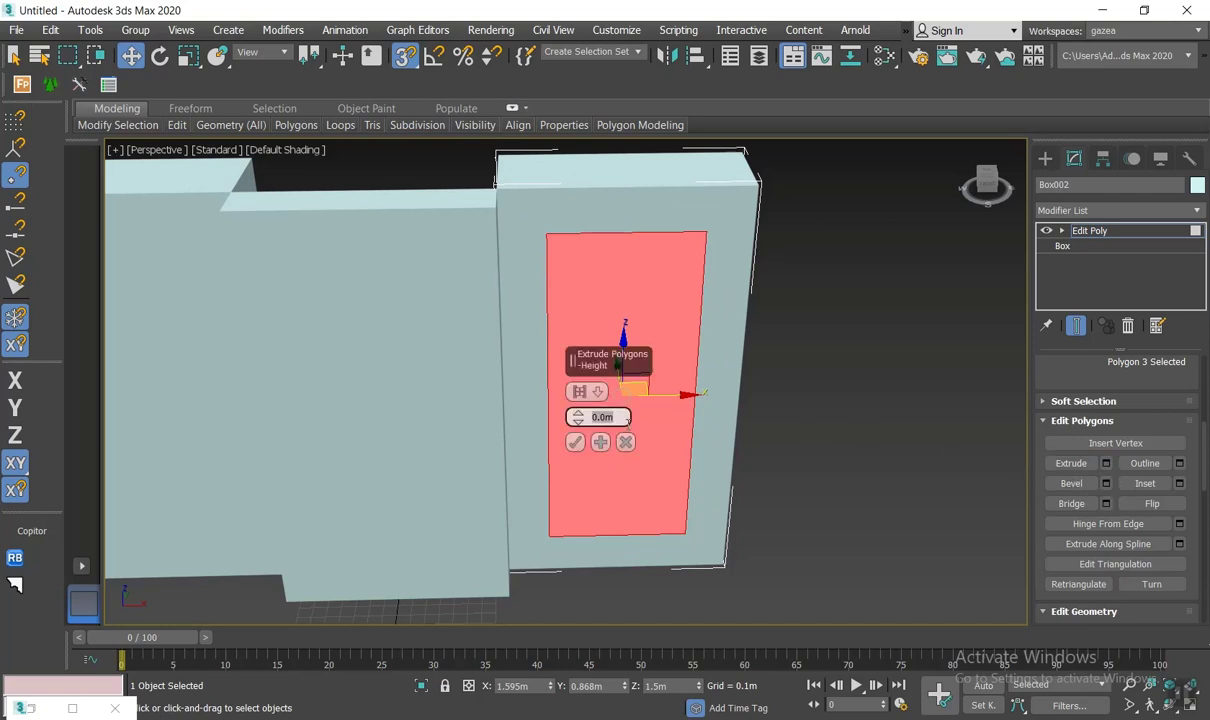
pyautogui.write('-.4')
pyautogui.press('Return')
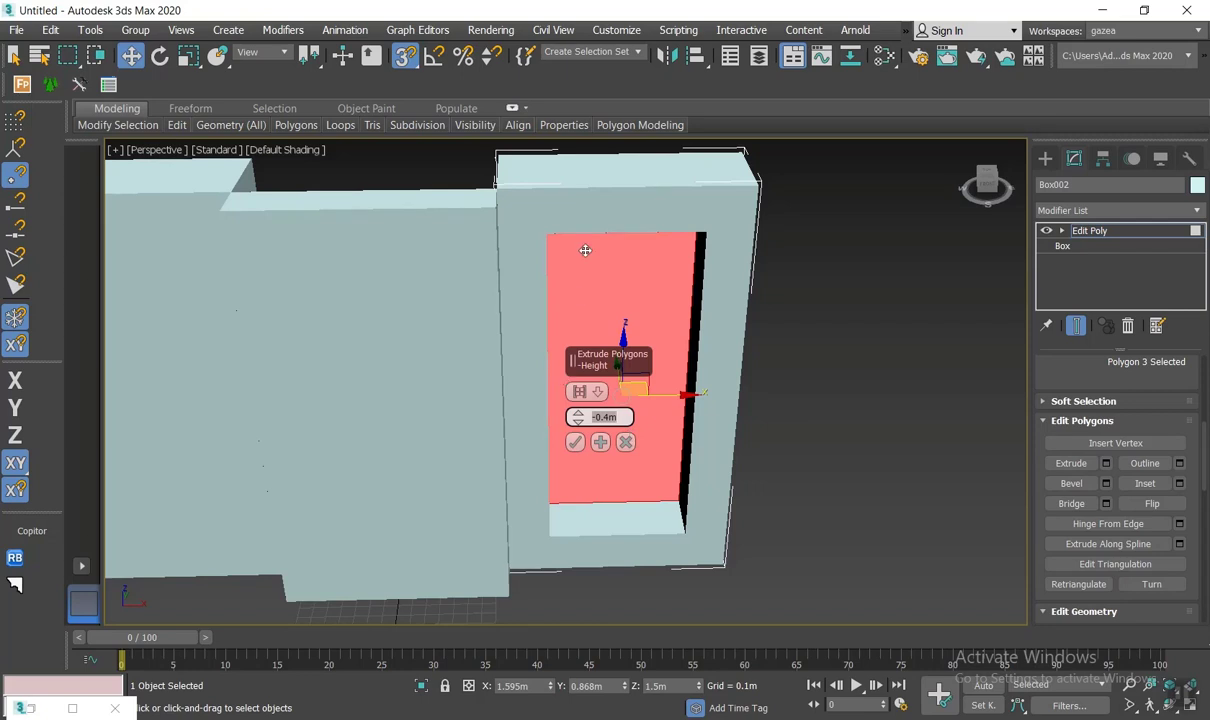
# Step: Display edged faces and select the edge loop between the two insets on the right box's front
pyautogui.moveTo(831, 333)
pyautogui.mouseDown(button='middle')
pyautogui.moveTo(800, 381)
pyautogui.moveTo(699, 304)
pyautogui.mouseUp(button='middle')
pyautogui.press('F4')
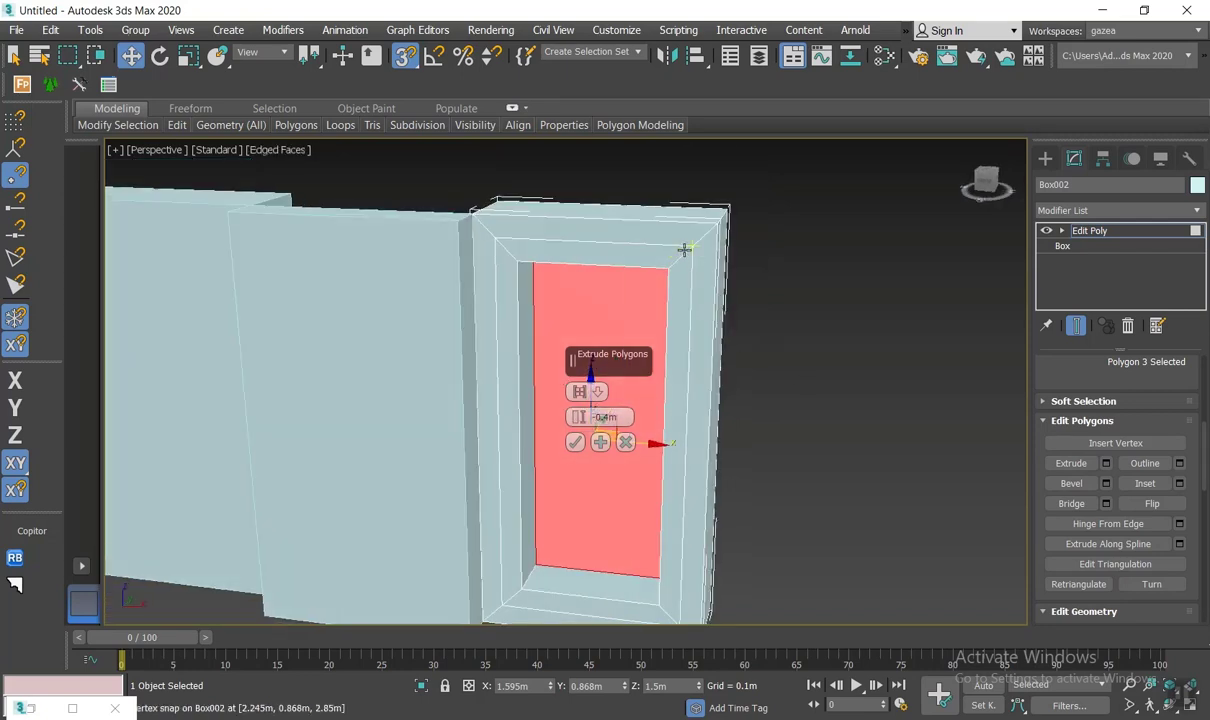
pyautogui.press('2')
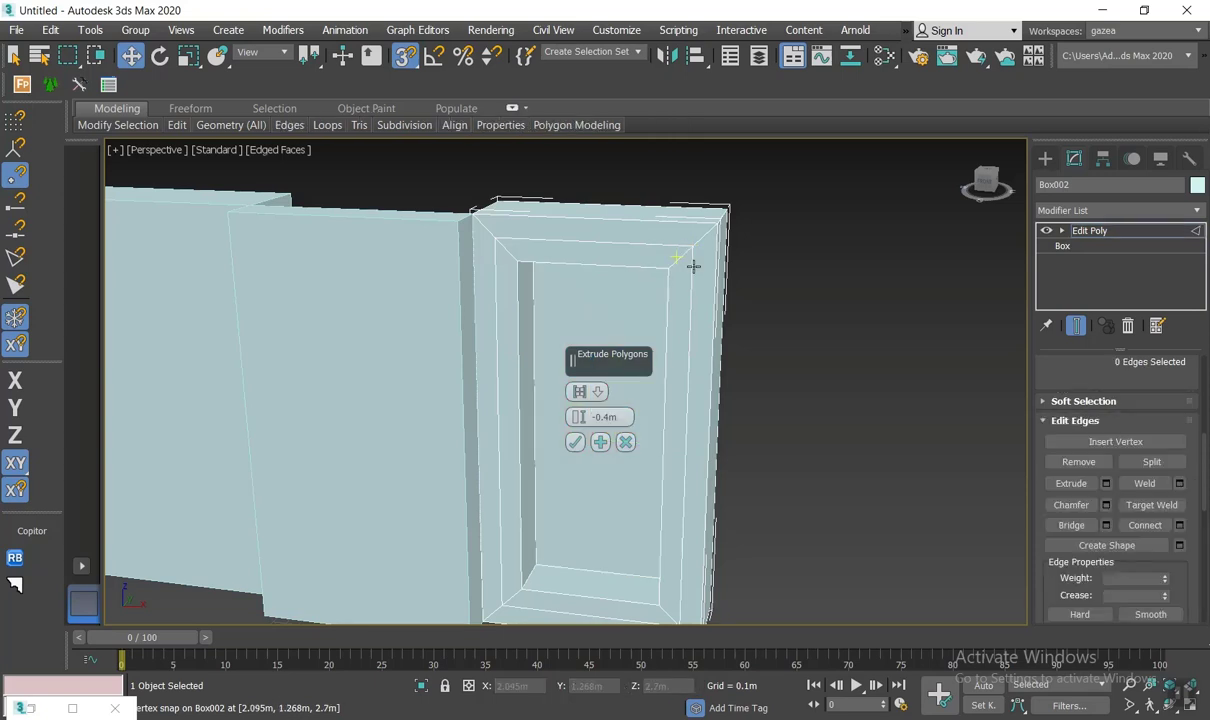
pyautogui.doubleClick(687, 266)
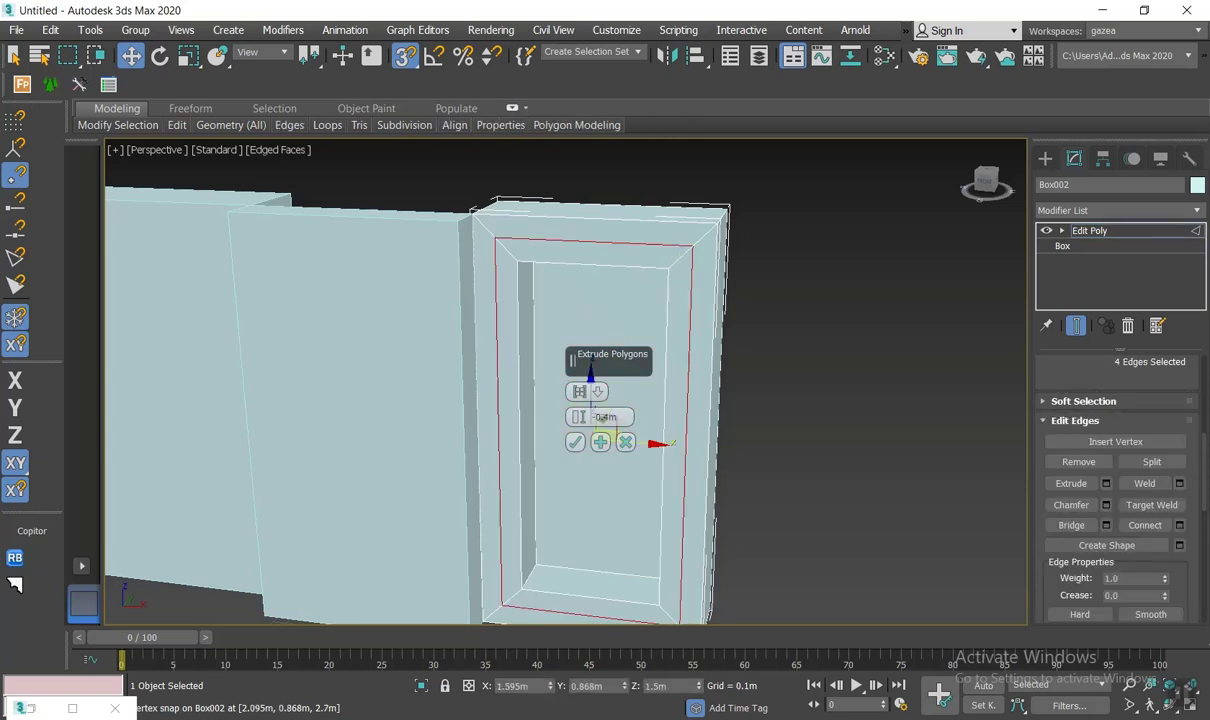
# Step: Check the frame around the shelf niches in the reference photo
pyautogui.moveTo(153, 718)
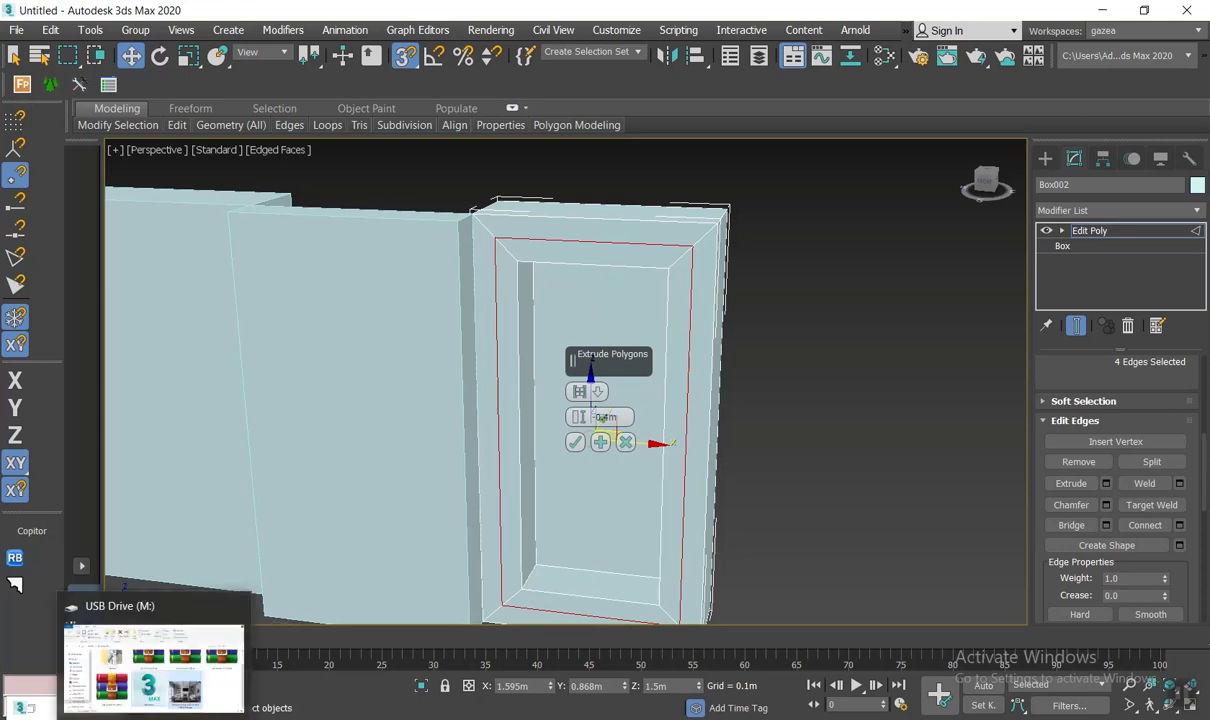
pyautogui.click(32, 709)
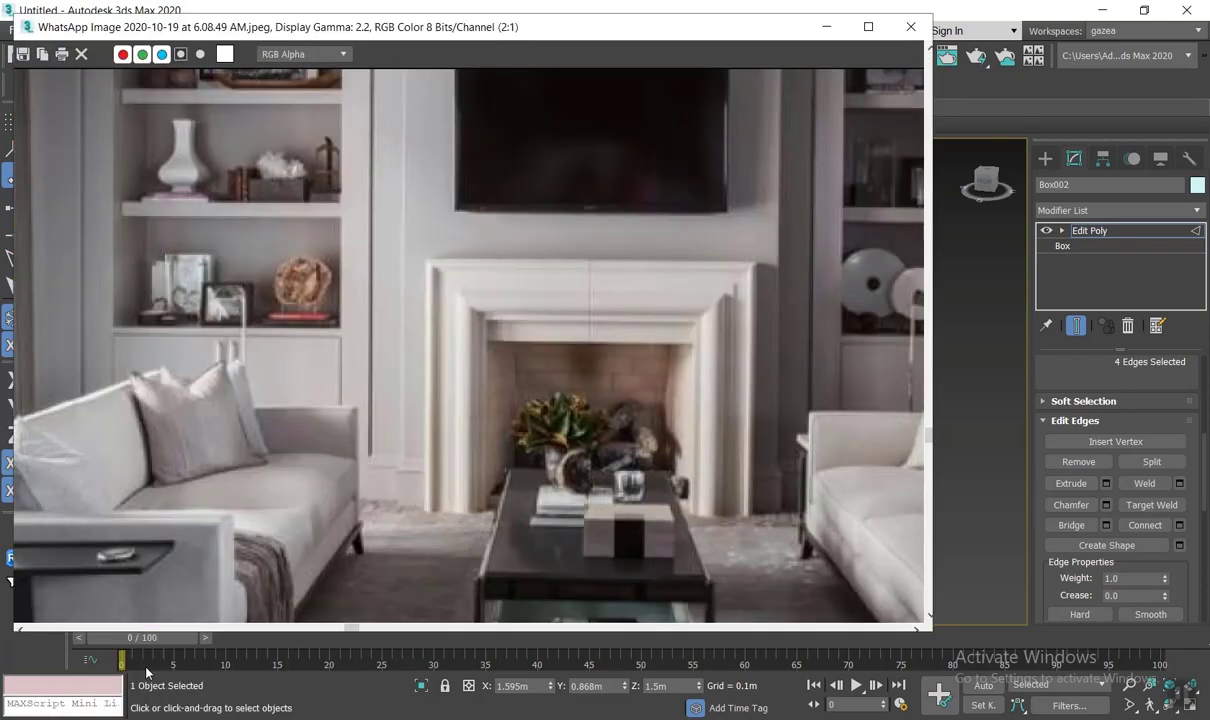
pyautogui.scroll(-2, 545, 426)
pyautogui.scroll(1, 627, 297)
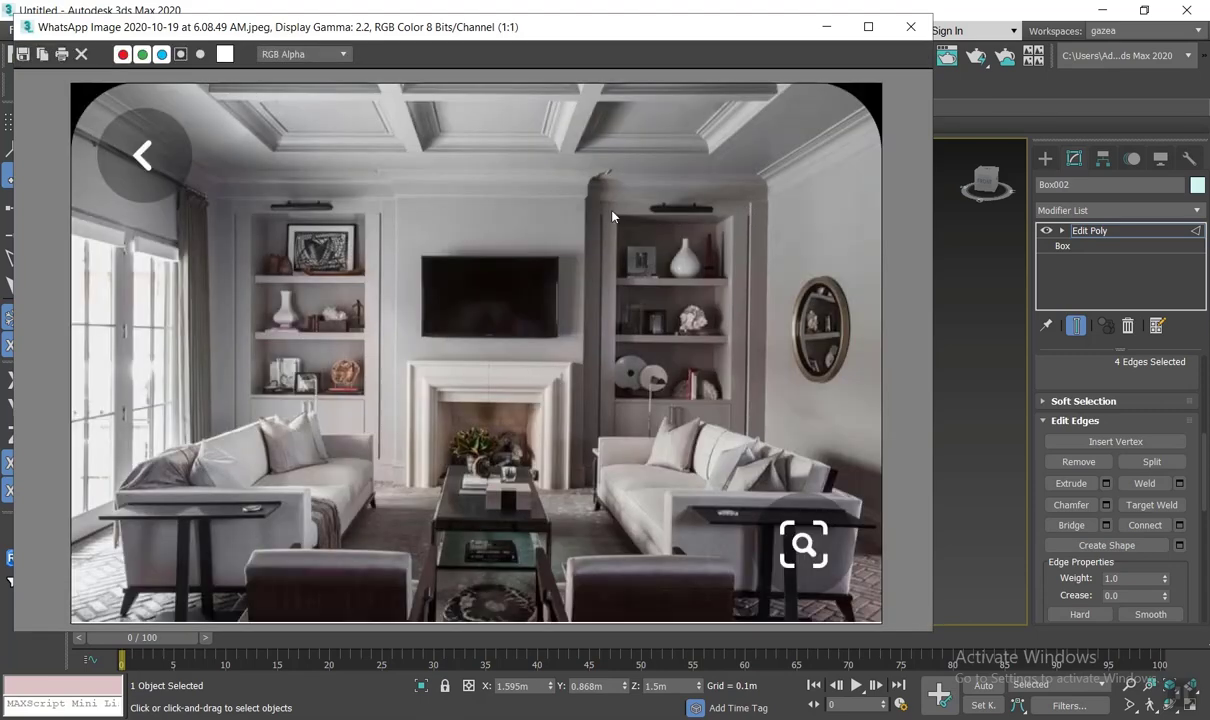
pyautogui.click(826, 27)
# Step: Extrude the selected edge loop with a height of -0.035 m and a width of 0.01 m to form a groove
pyautogui.scroll(2, 665, 298)
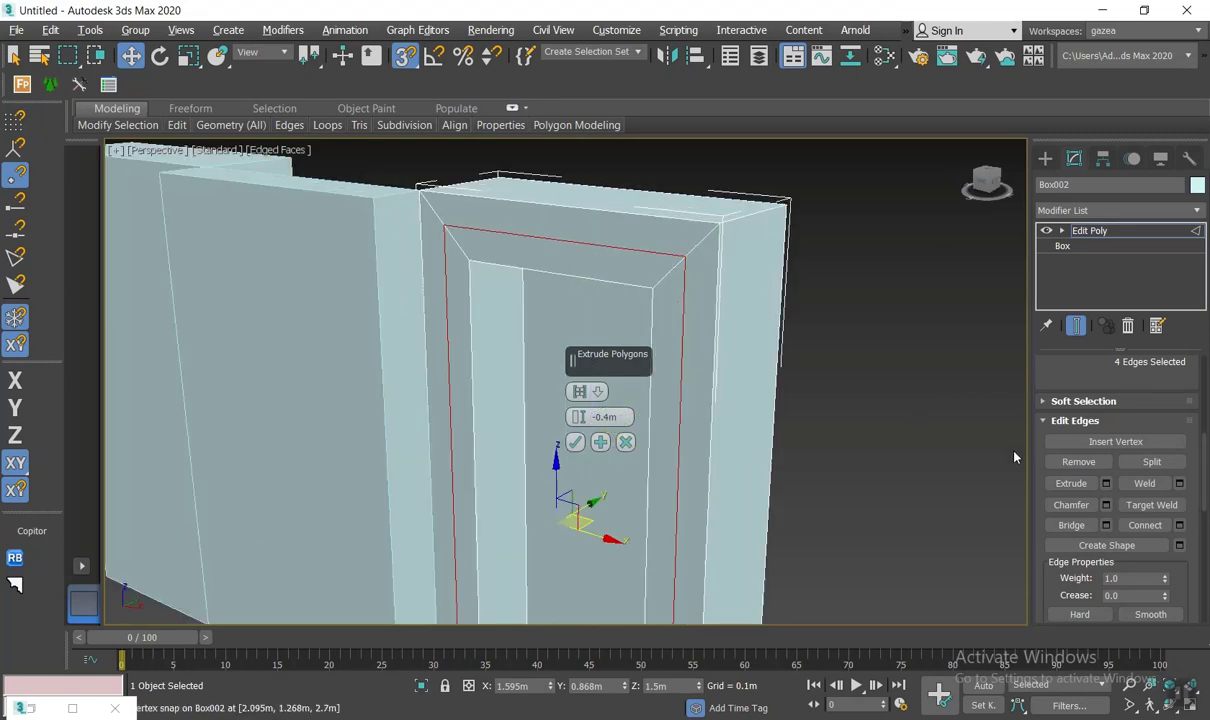
pyautogui.click(1106, 483)
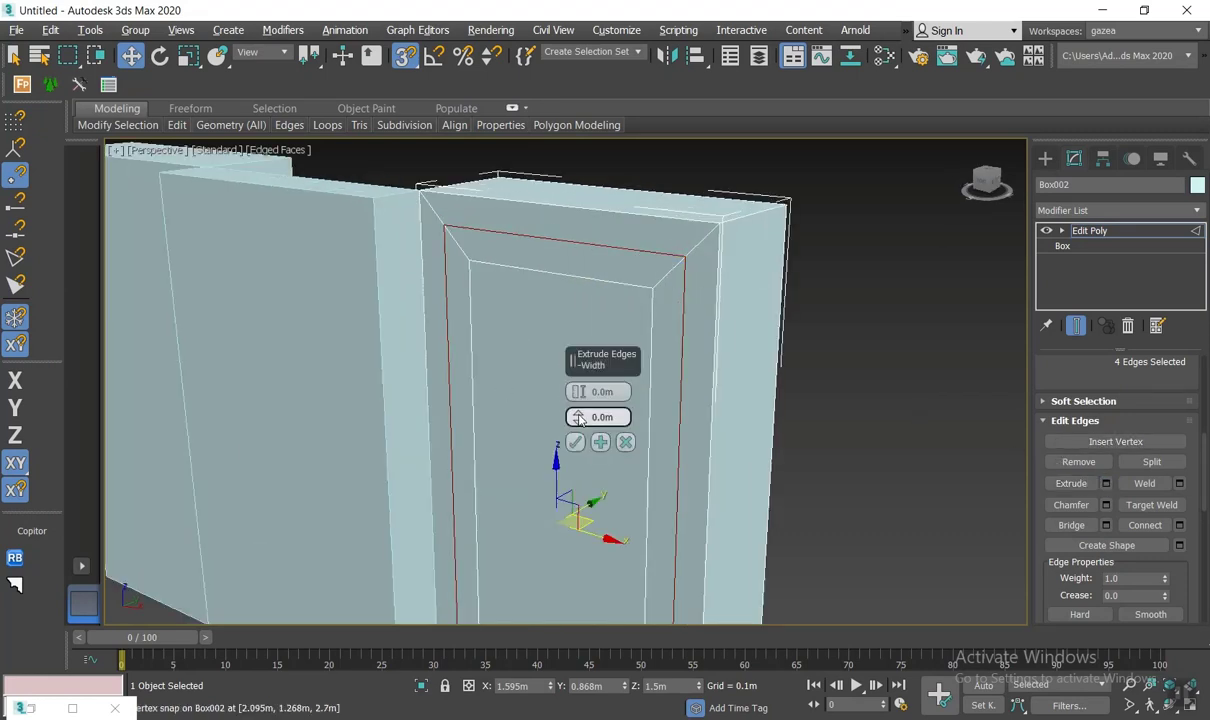
pyautogui.moveTo(577, 417); pyautogui.dragTo(516, 413)
pyautogui.scroll(2, 629, 275)
pyautogui.scroll(-3, 499, 411)
pyautogui.keyDown('alt'); pyautogui.moveTo(497, 410); pyautogui.dragTo(490, 195, button='middle'); pyautogui.keyUp('alt')
pyautogui.scroll(-2, 508, 379)
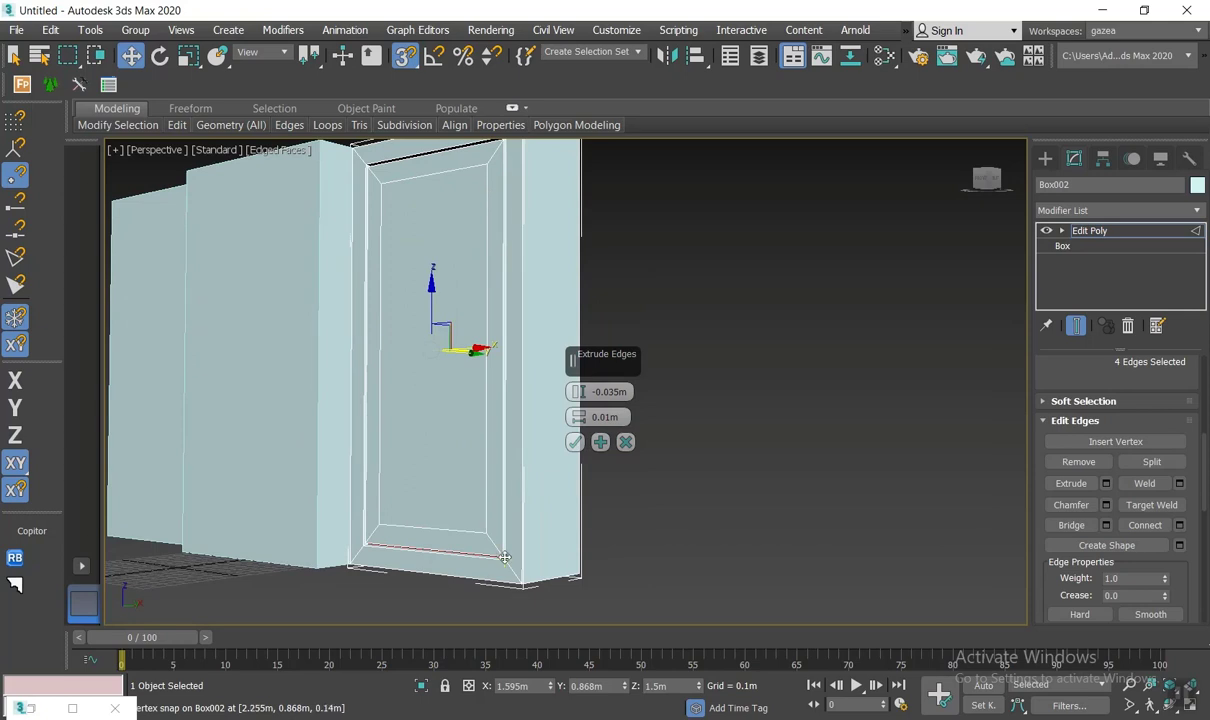
pyautogui.click(575, 442)
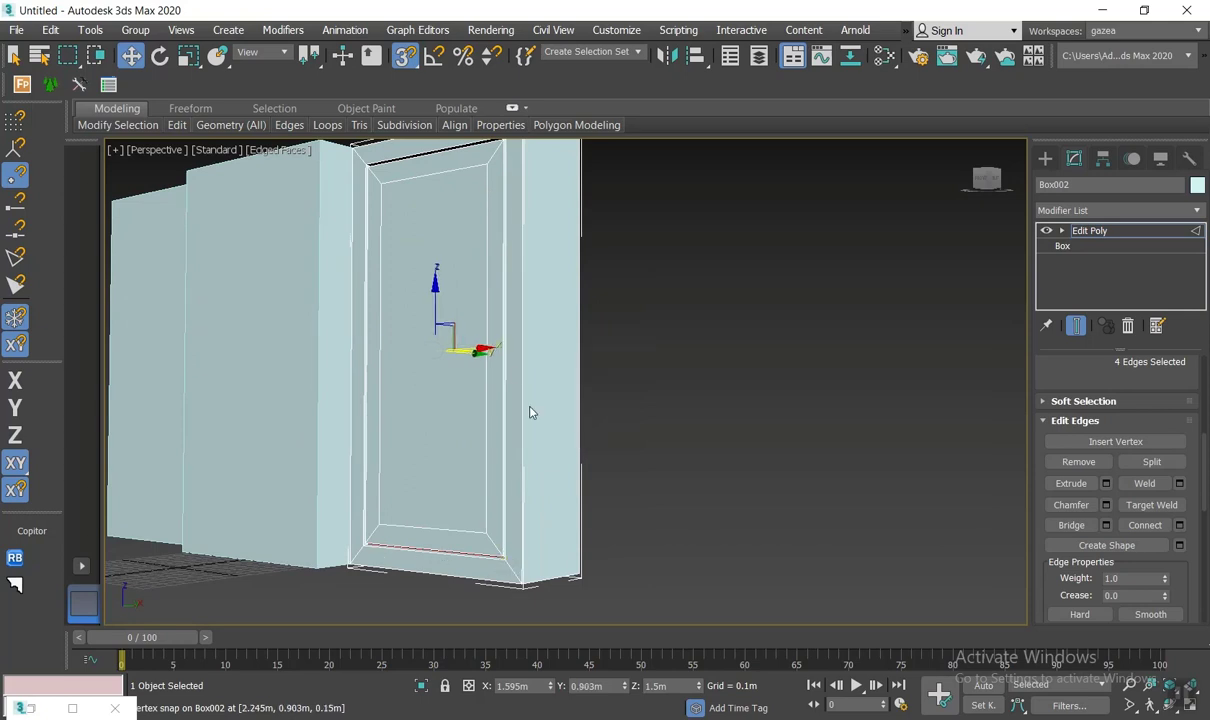
pyautogui.keyDown('alt'); pyautogui.moveTo(532, 413); pyautogui.dragTo(618, 437, button='middle'); pyautogui.keyUp('alt')
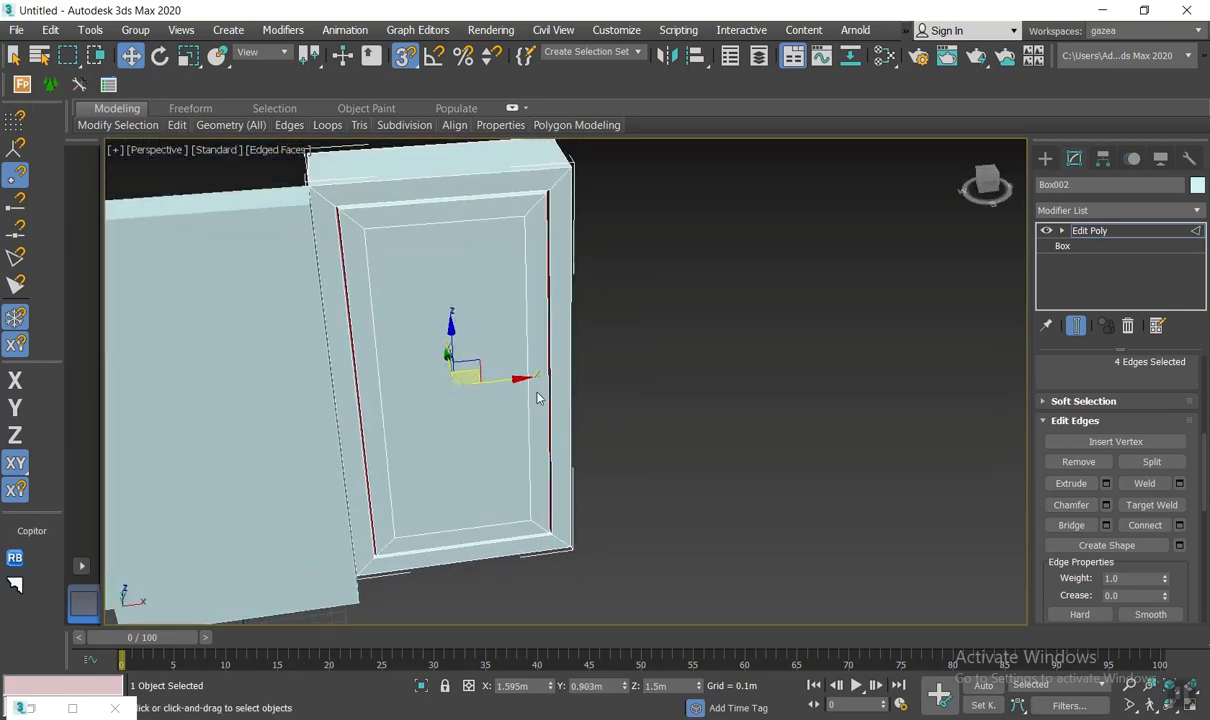
# Step: Extrude the inner front polygon of the right box with a height of -0.4 m to recess the shelf niche
pyautogui.press('4')
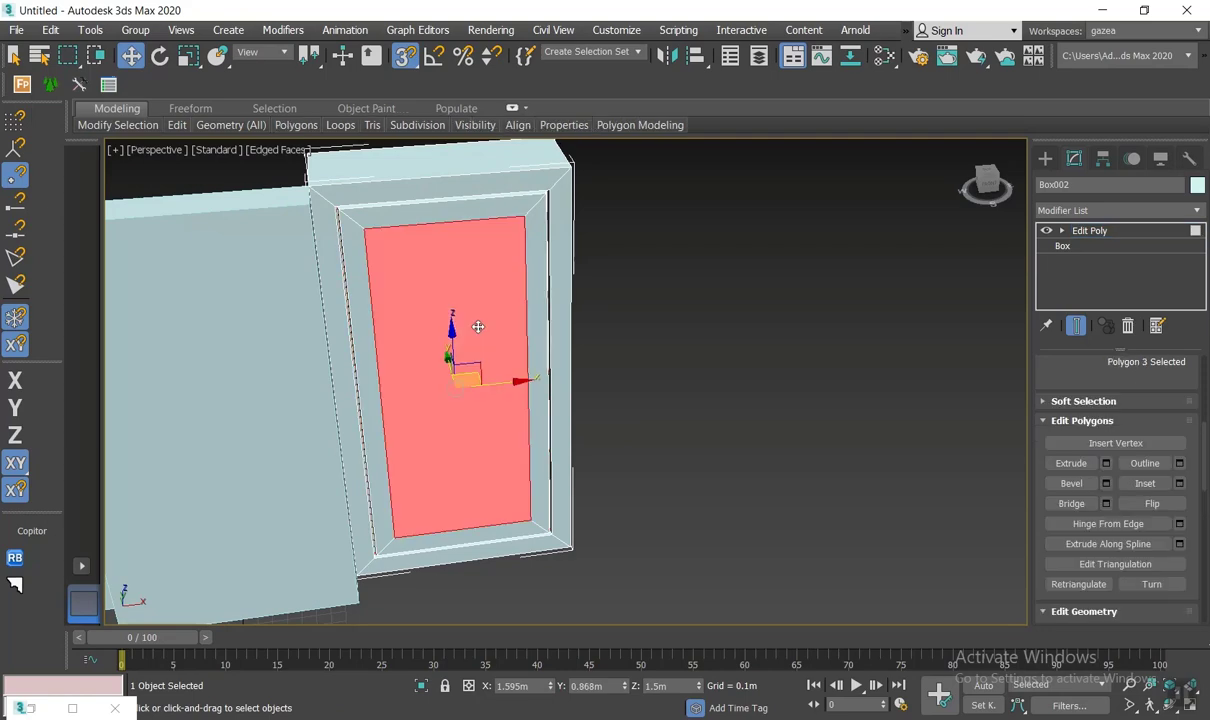
pyautogui.click(1106, 463)
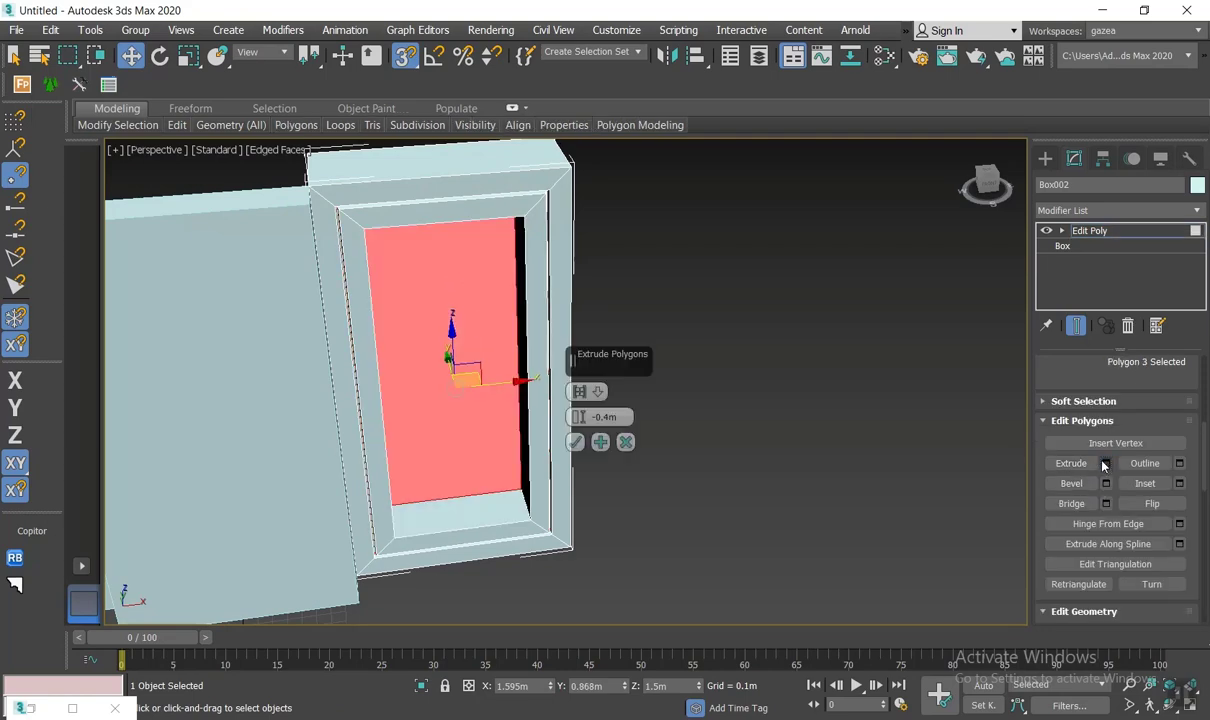
pyautogui.click(575, 442)
pyautogui.click(683, 451)
pyautogui.keyDown('alt'); pyautogui.moveTo(683, 451); pyautogui.dragTo(748, 462, button='middle'); pyautogui.keyUp('alt')
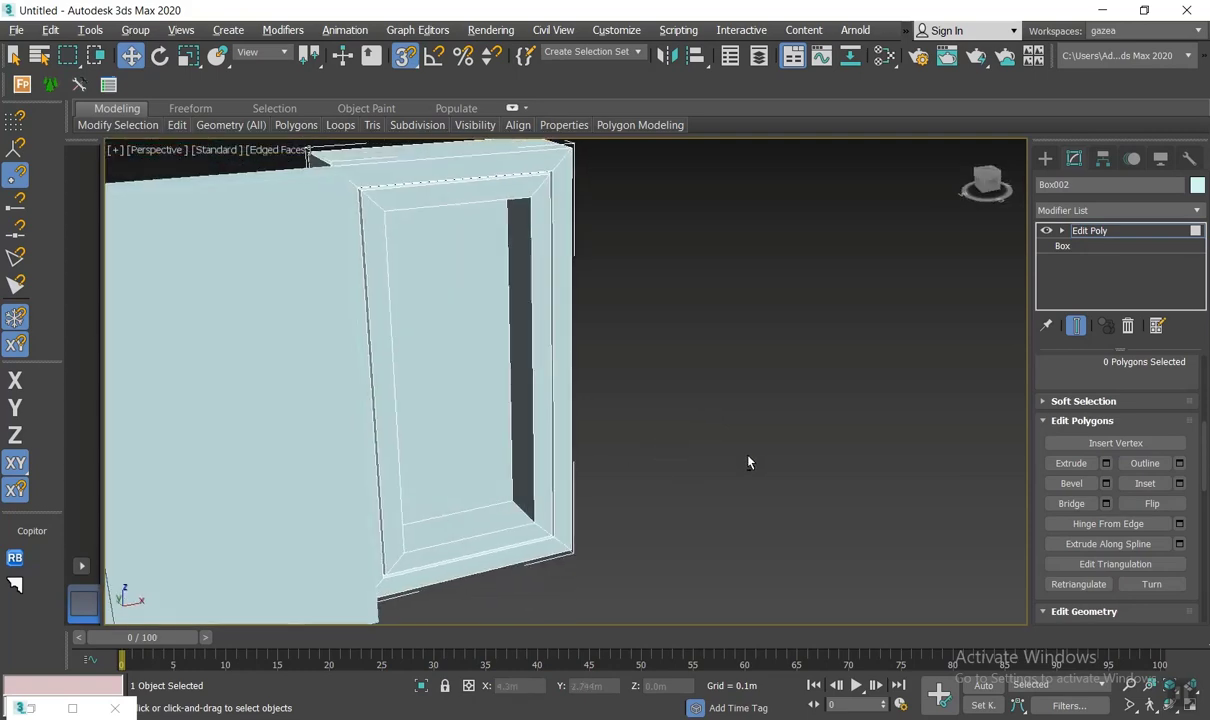
# Step: Draw a shelf box with AutoGrid across the niche, about 1.084 m wide, 0.044 m long and -0.3 m high
pyautogui.click(1045, 158)
pyautogui.click(1097, 260)
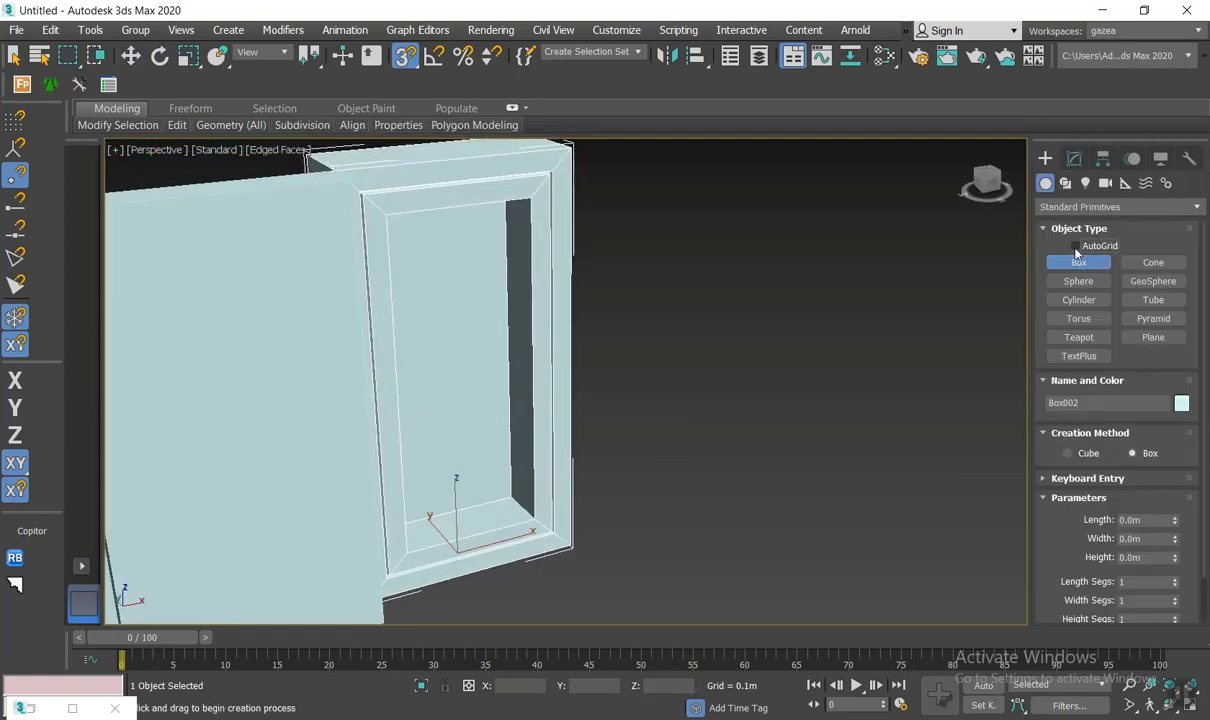
pyautogui.scroll(5, 555, 420)
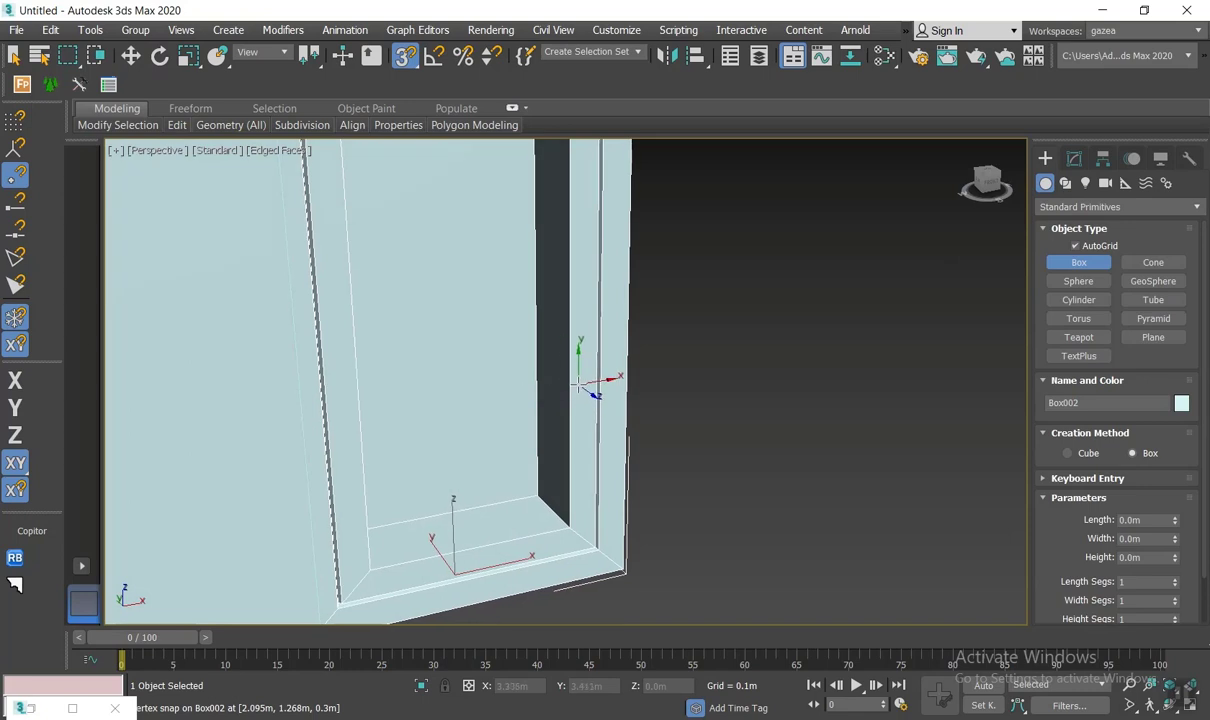
pyautogui.scroll(3, 578, 380)
pyautogui.moveTo(578, 389); pyautogui.dragTo(349, 431)
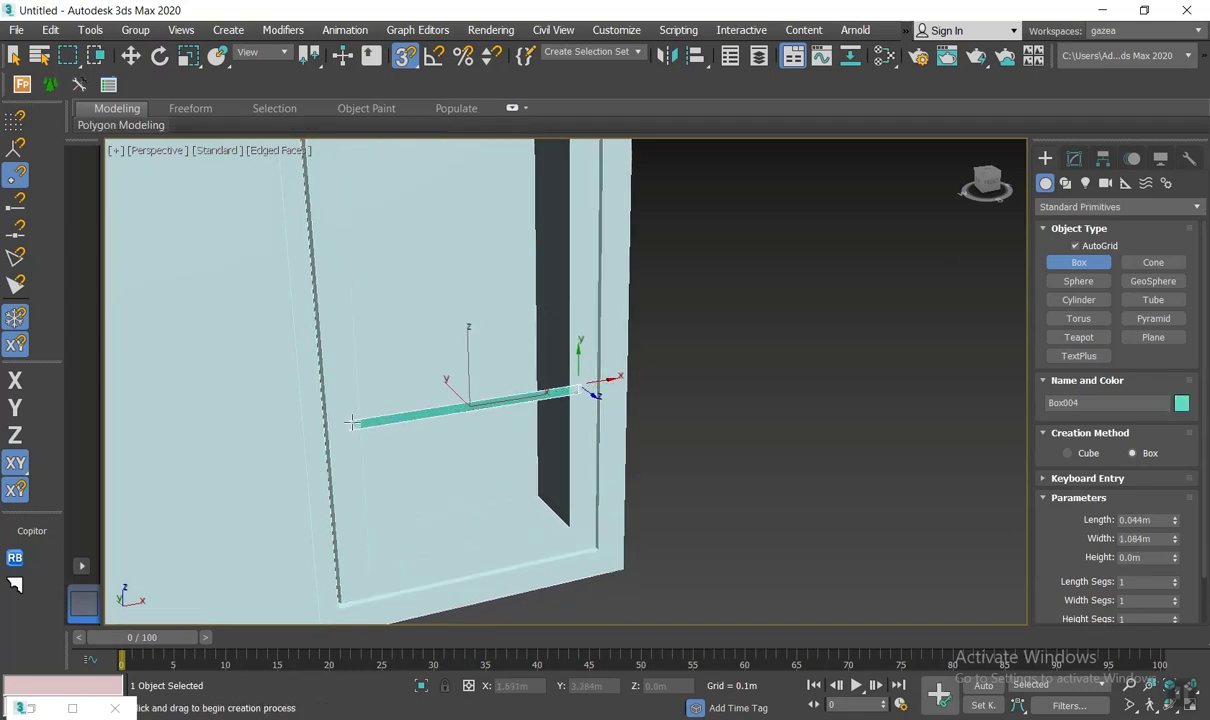
pyautogui.click(322, 347)
# Step: Move the shelf slightly back into the niche along Y and set its height to about -0.426 m
pyautogui.press('w')
pyautogui.moveTo(511, 408); pyautogui.dragTo(484, 386, button='middle')
pyautogui.press('s')
pyautogui.scroll(4, 484, 386)
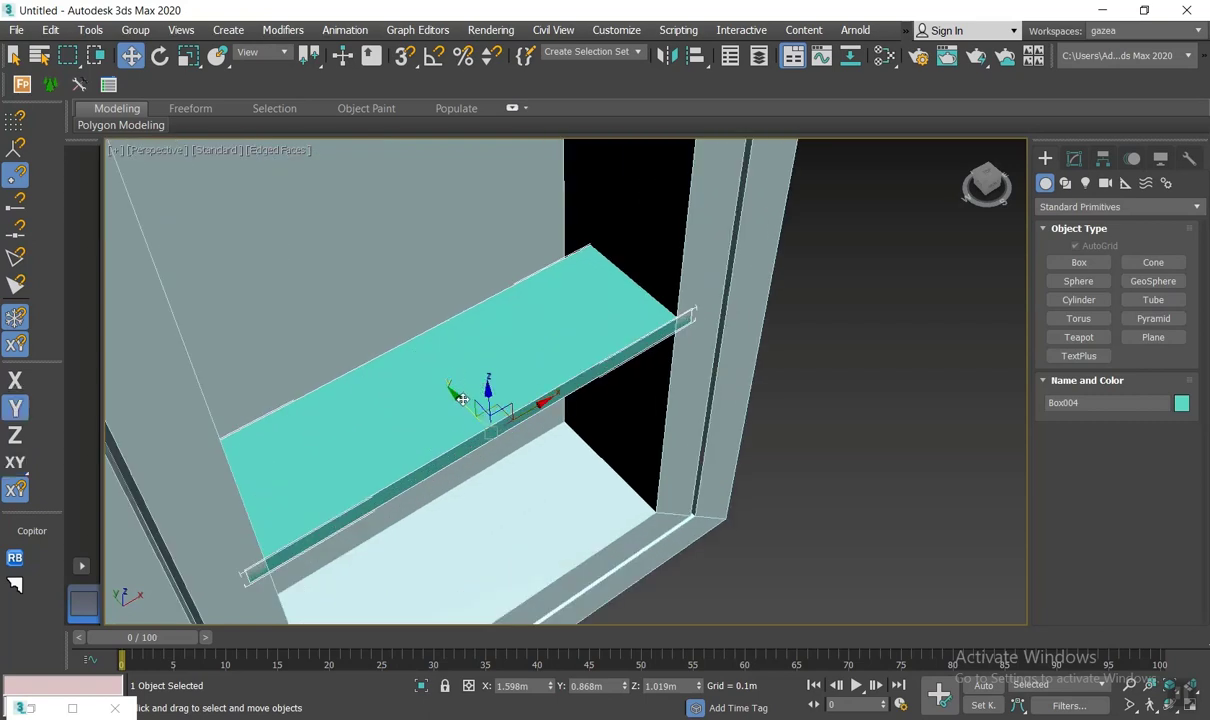
pyautogui.moveTo(460, 399); pyautogui.dragTo(457, 399)
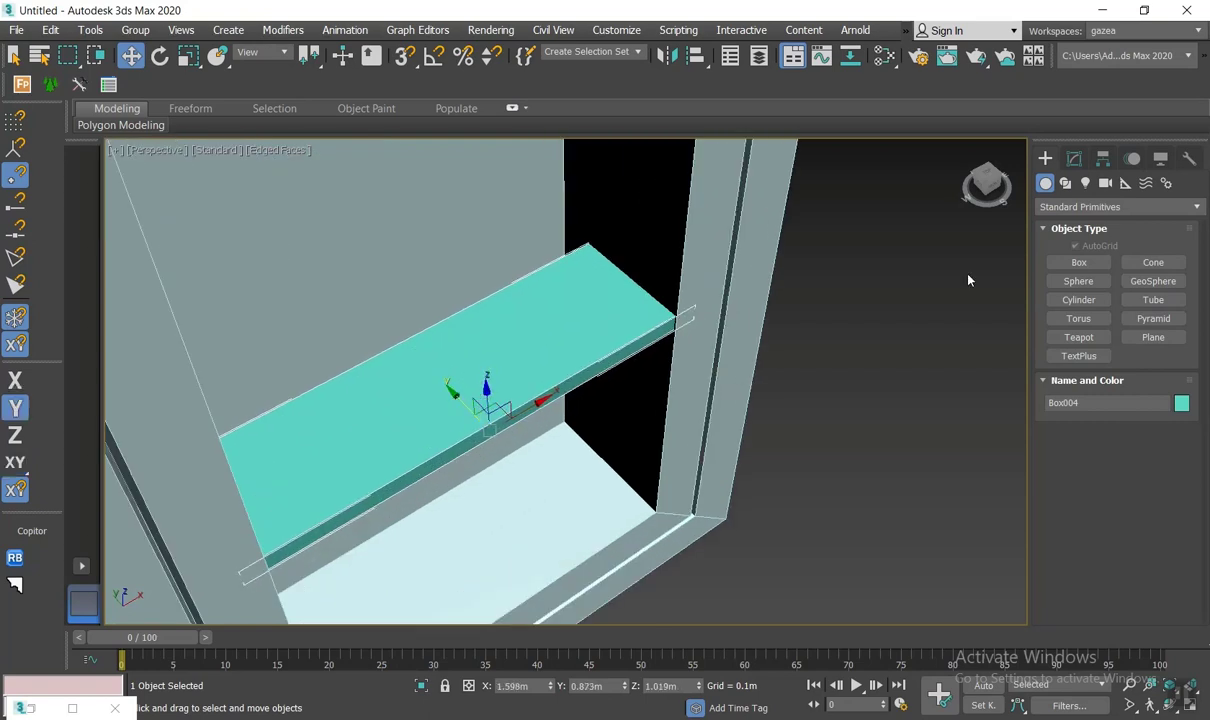
pyautogui.click(1074, 158)
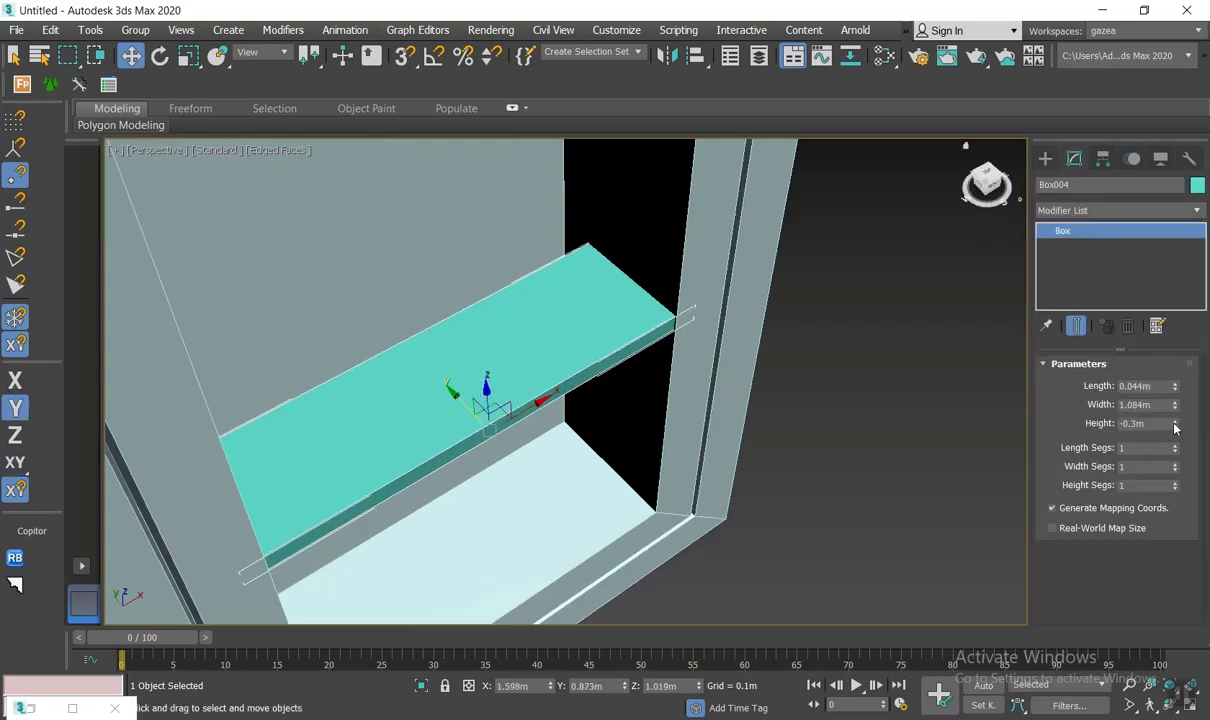
pyautogui.moveTo(1175, 428); pyautogui.dragTo(1178, 454)
pyautogui.scroll(-3, 816, 405)
pyautogui.keyDown('alt'); pyautogui.moveTo(816, 405); pyautogui.dragTo(691, 343, button='middle'); pyautogui.keyUp('alt')
pyautogui.scroll(3, 702, 416)
pyautogui.moveTo(702, 419)
pyautogui.keyDown('alt'); pyautogui.mouseDown(button='middle')
pyautogui.moveTo(745, 424)
pyautogui.moveTo(710, 402)
pyautogui.mouseUp(button='middle'); pyautogui.keyUp('alt')
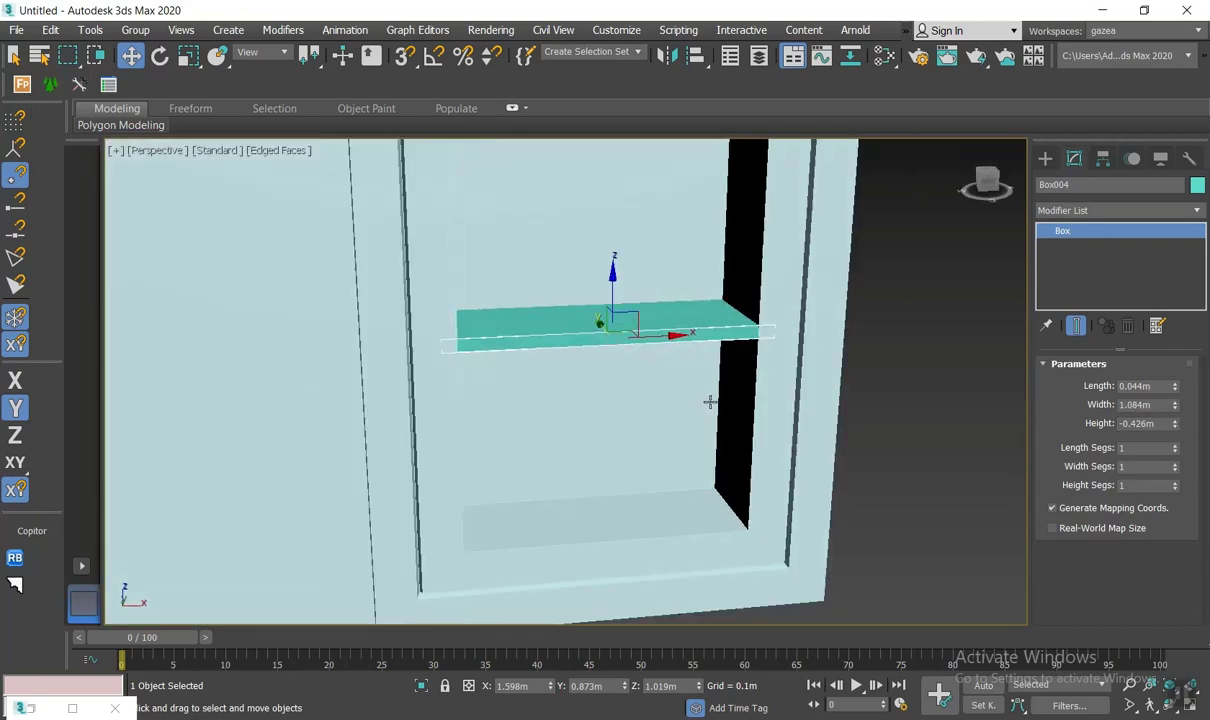
# Step: Check the shelf layout in the reference photo and make one copy of the shelf about 0.35 m below it
pyautogui.click(72, 708)
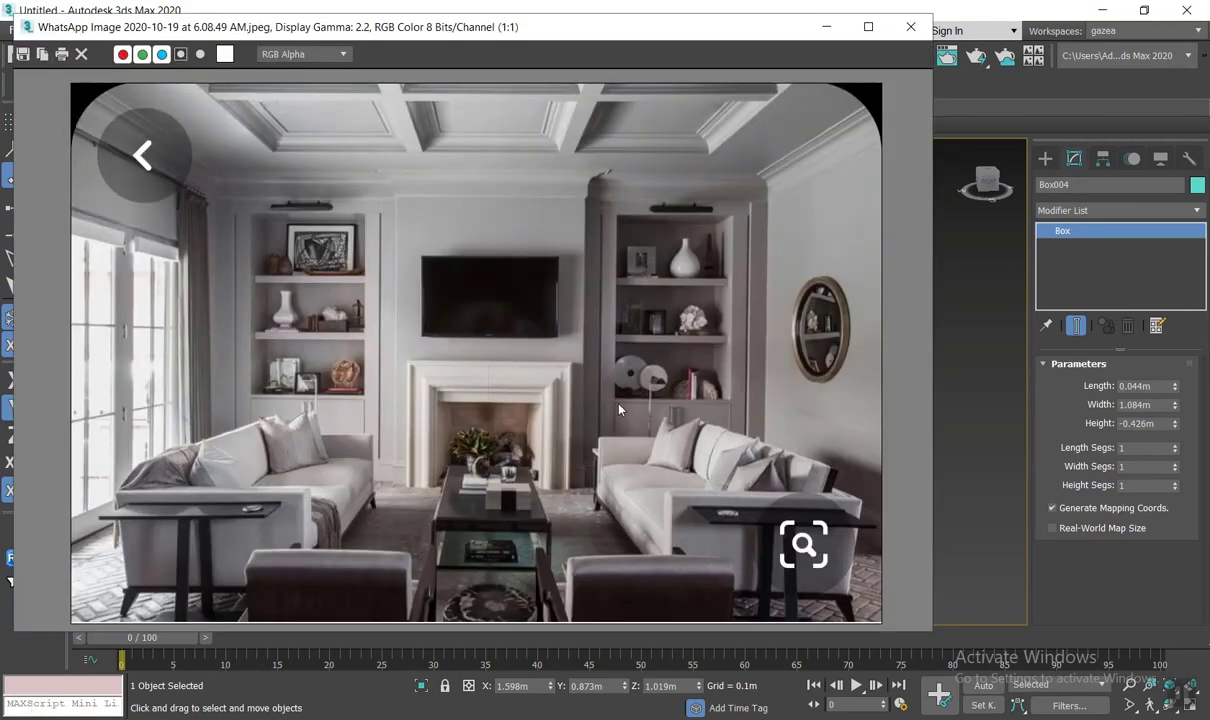
pyautogui.click(826, 27)
pyautogui.scroll(3, 585, 341)
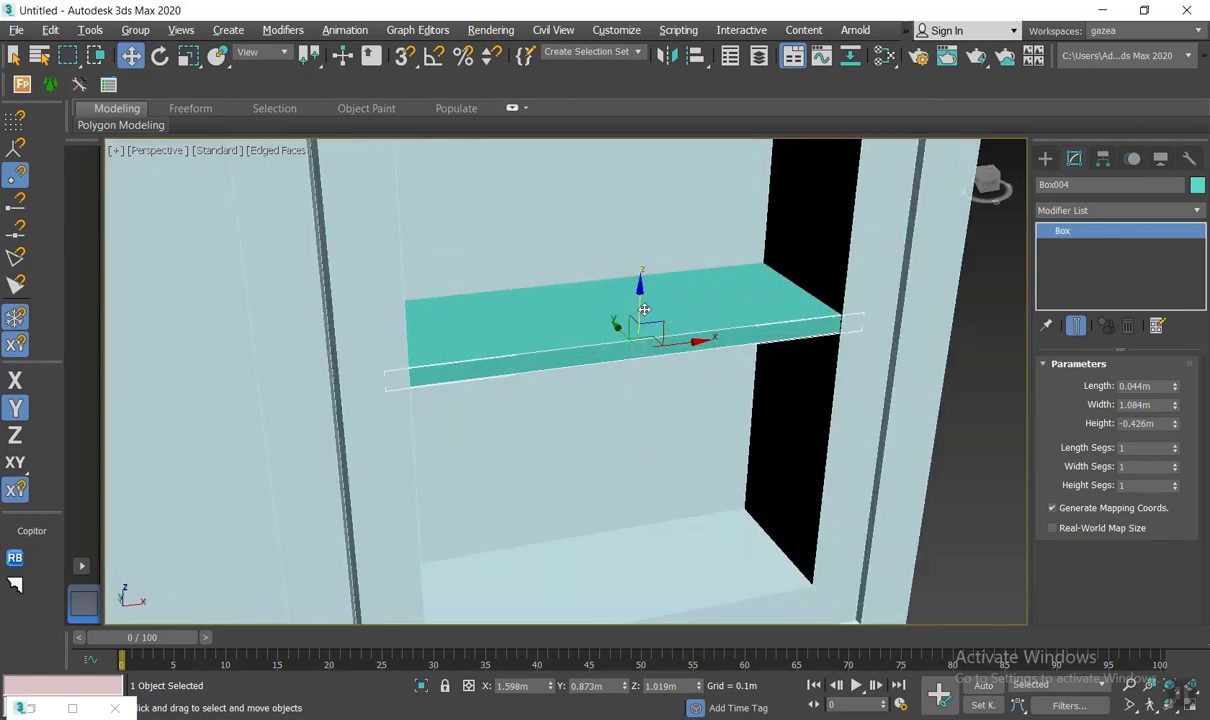
pyautogui.moveTo(643, 324)
pyautogui.keyDown('shift'); pyautogui.mouseDown()
pyautogui.moveTo(637, 427)
pyautogui.moveTo(651, 444)
pyautogui.mouseUp(); pyautogui.keyUp('shift')
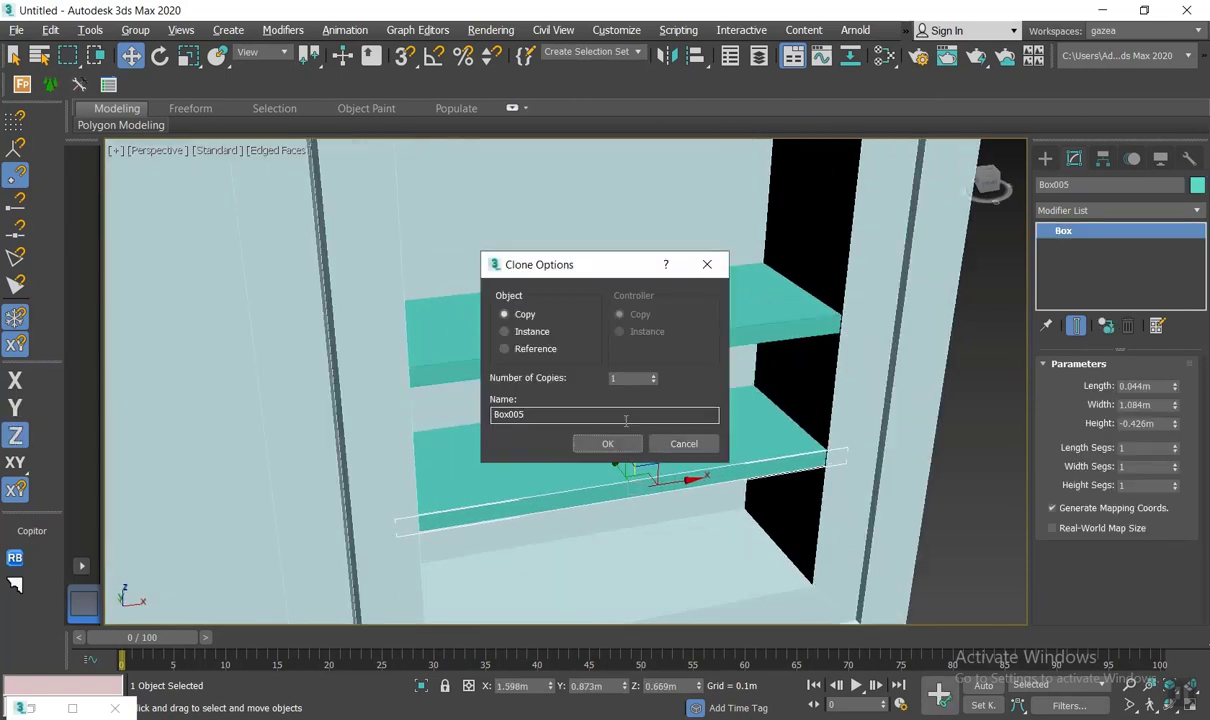
pyautogui.click(613, 442)
# Step: Resize the lower copy to about 0.687 m long and 1.094 m wide, and lower it slightly to form the cabinet
pyautogui.moveTo(873, 463); pyautogui.dragTo(845, 328, button='middle')
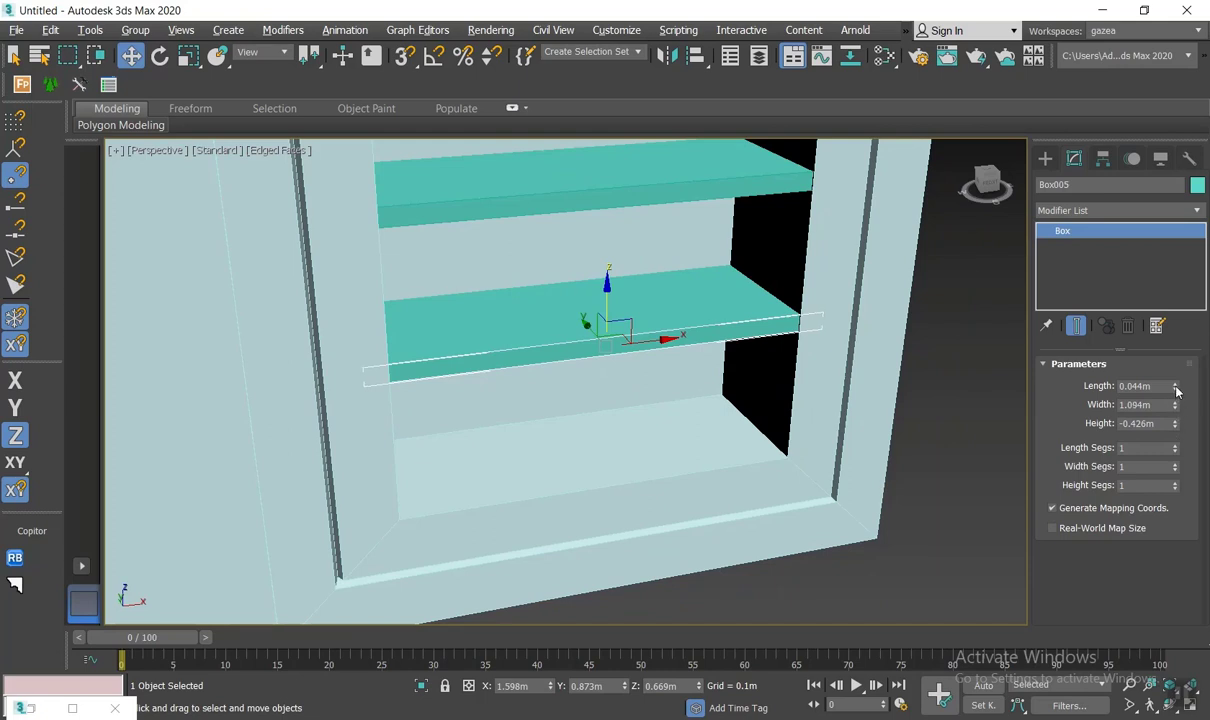
pyautogui.moveTo(1176, 388); pyautogui.dragTo(1176, 260)
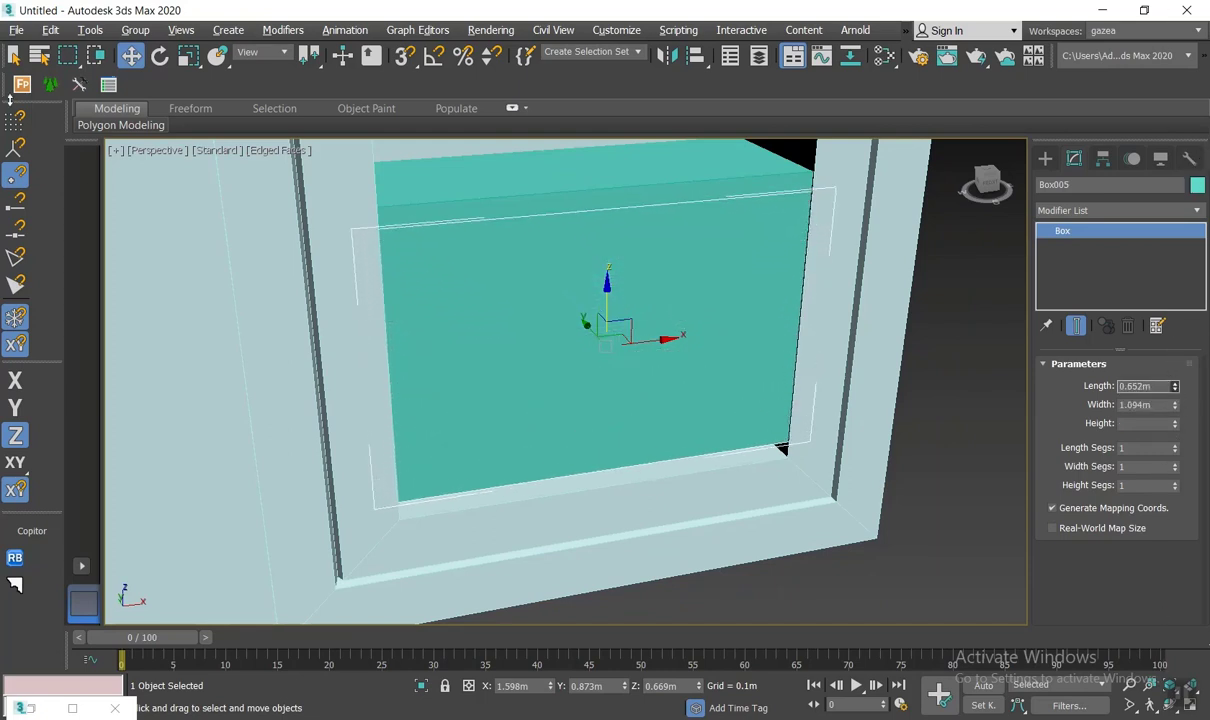
pyautogui.moveTo(10, 100); pyautogui.dragTo(36, 710)
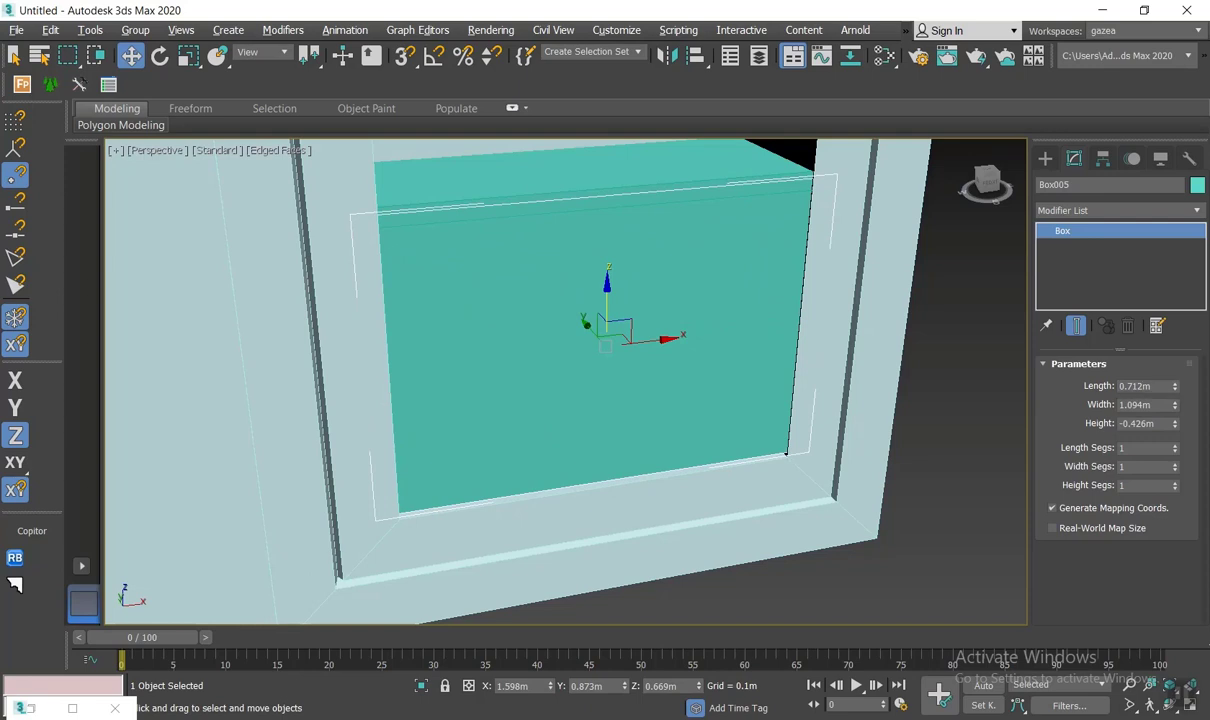
pyautogui.keyDown('alt'); pyautogui.moveTo(574, 326); pyautogui.dragTo(636, 311, button='middle'); pyautogui.keyUp('alt')
pyautogui.moveTo(636, 311); pyautogui.dragTo(639, 319)
pyautogui.moveTo(1175, 389); pyautogui.dragTo(1177, 394)
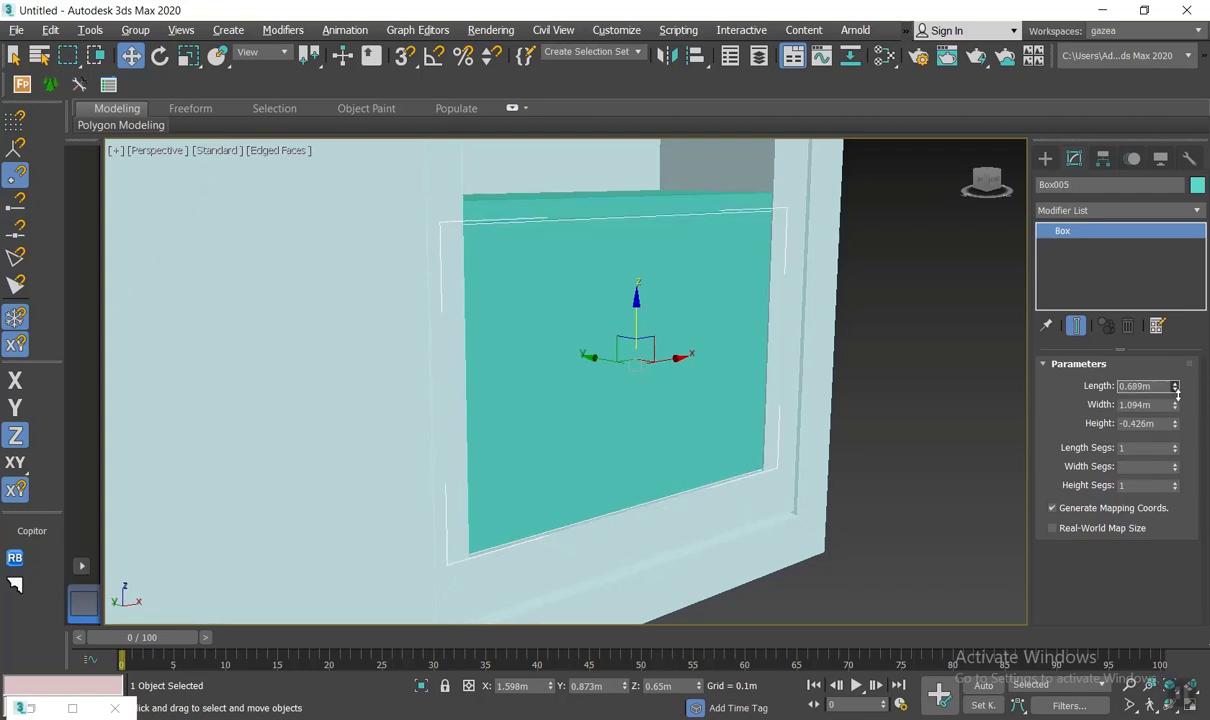
pyautogui.keyDown('alt'); pyautogui.moveTo(587, 437); pyautogui.dragTo(567, 427, button='middle'); pyautogui.keyUp('alt')
pyautogui.scroll(3, 600, 384)
pyautogui.moveTo(600, 384)
pyautogui.keyDown('alt'); pyautogui.mouseDown(button='middle')
pyautogui.moveTo(570, 384)
pyautogui.moveTo(589, 405)
pyautogui.mouseUp(button='middle'); pyautogui.keyUp('alt')
pyautogui.scroll(-5, 586, 397)
# Step: Convert the cabinet box to Editable Poly and connect its front top and bottom edges with one segment
pyautogui.rightClick(636, 344)
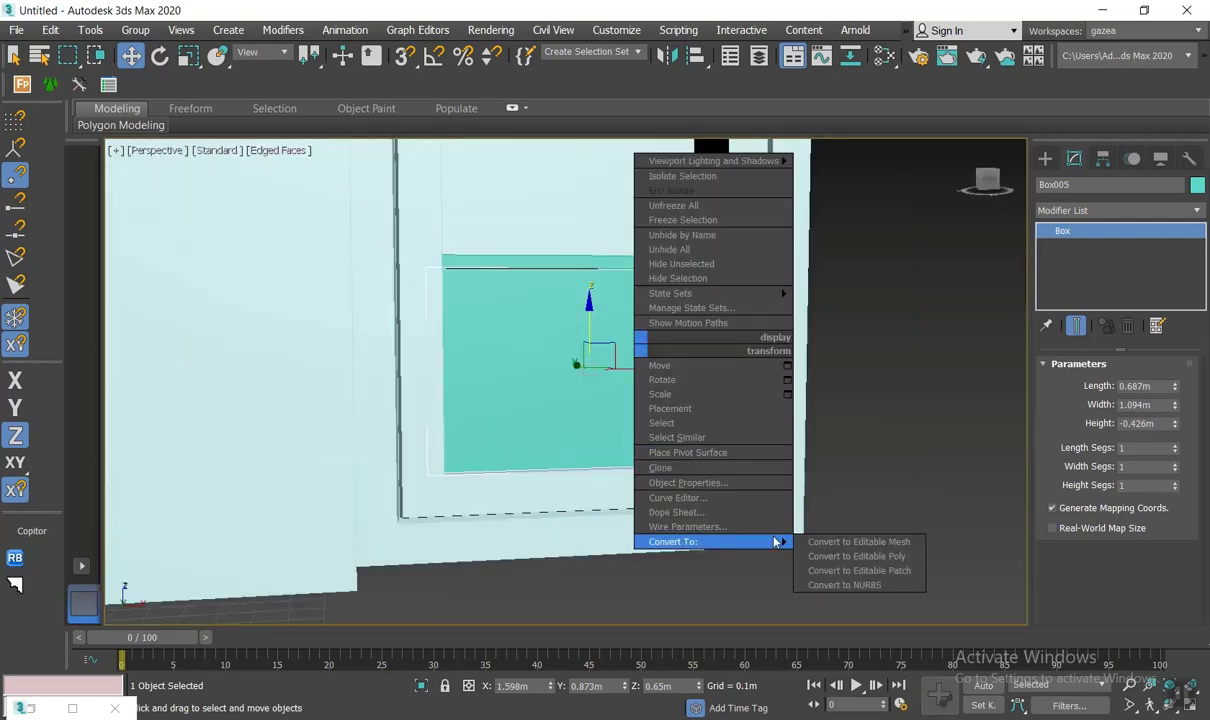
pyautogui.moveTo(715, 541)
pyautogui.click(848, 556)
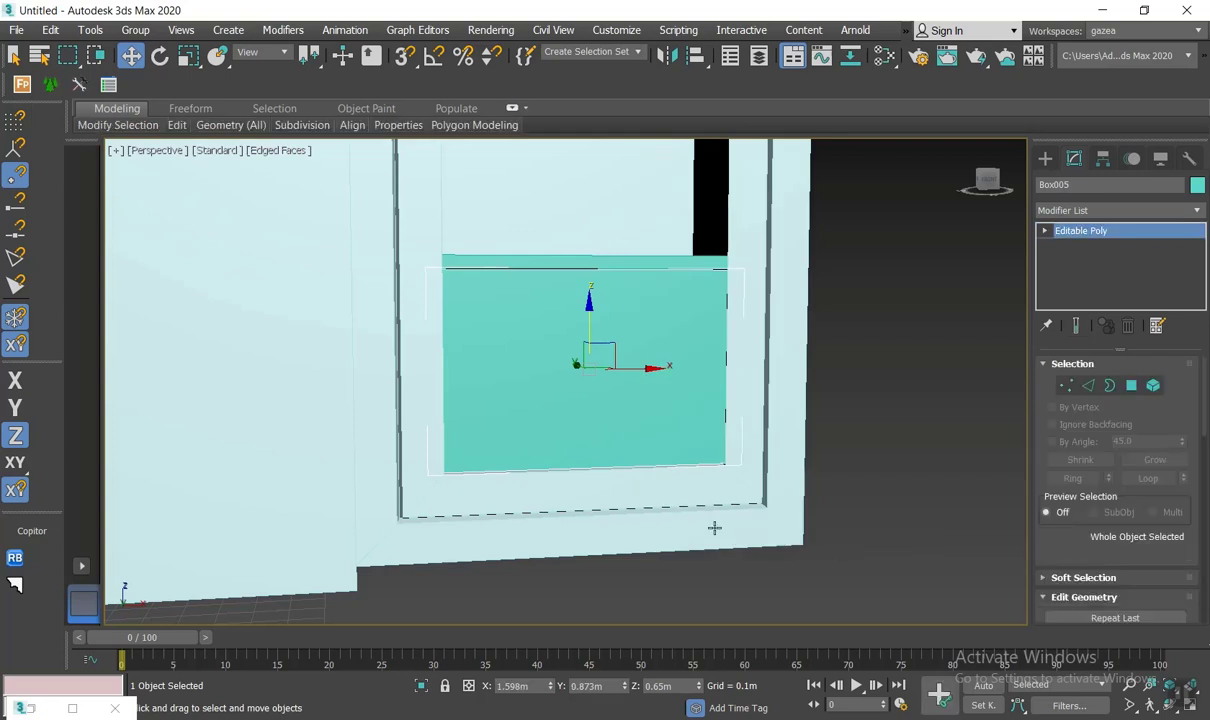
pyautogui.press('2')
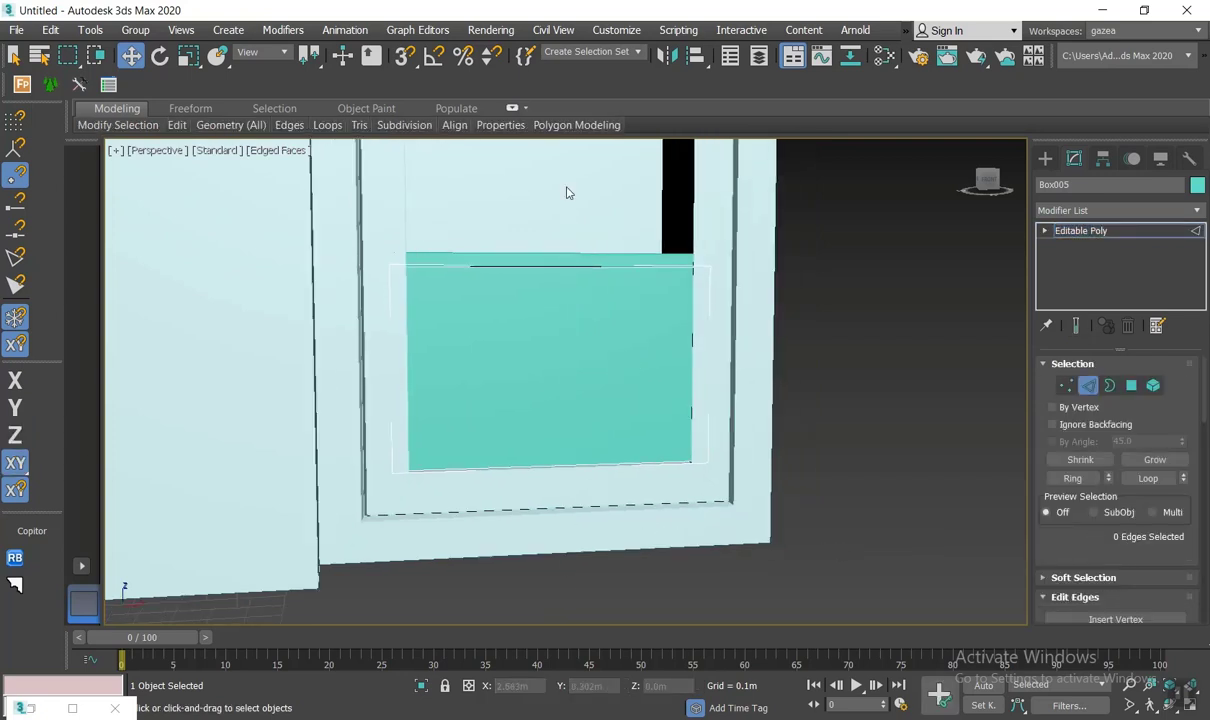
pyautogui.moveTo(566, 192); pyautogui.dragTo(588, 478)
pyautogui.scroll(-5, 1065, 535)
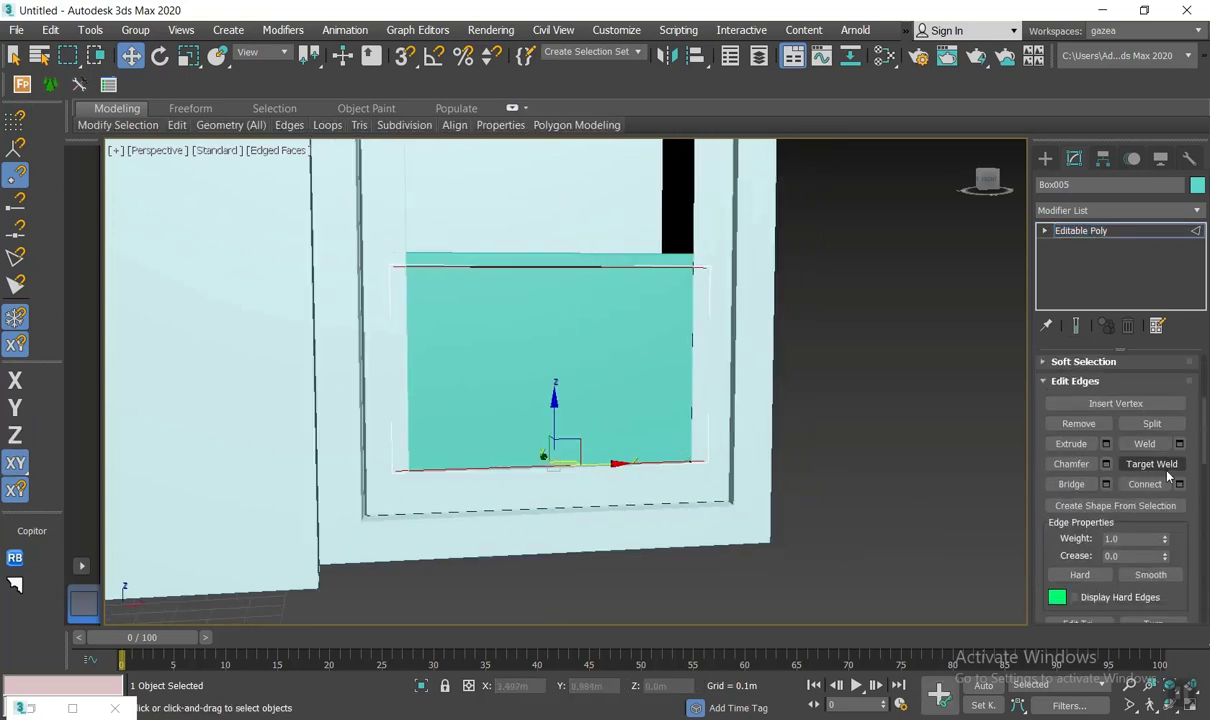
pyautogui.click(1179, 484)
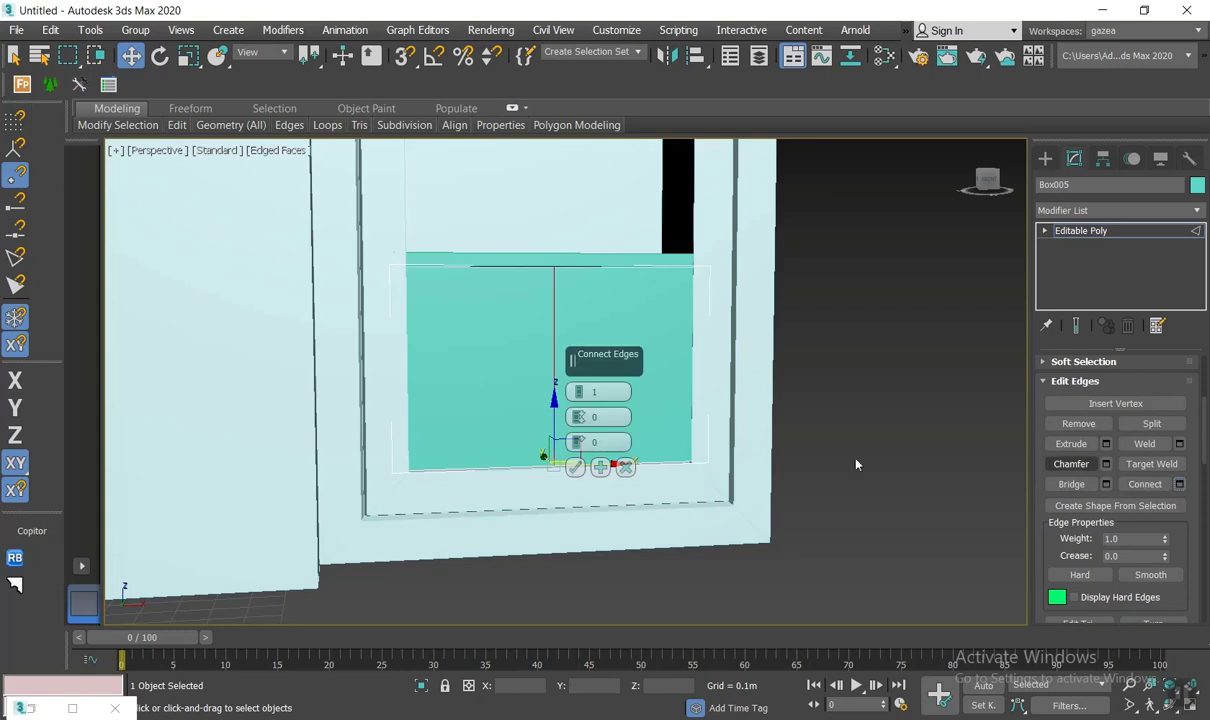
pyautogui.click(575, 467)
# Step: Extrude the new middle edge with a height of -0.027 m and a width of 0.004 m as a door gap
pyautogui.click(1106, 444)
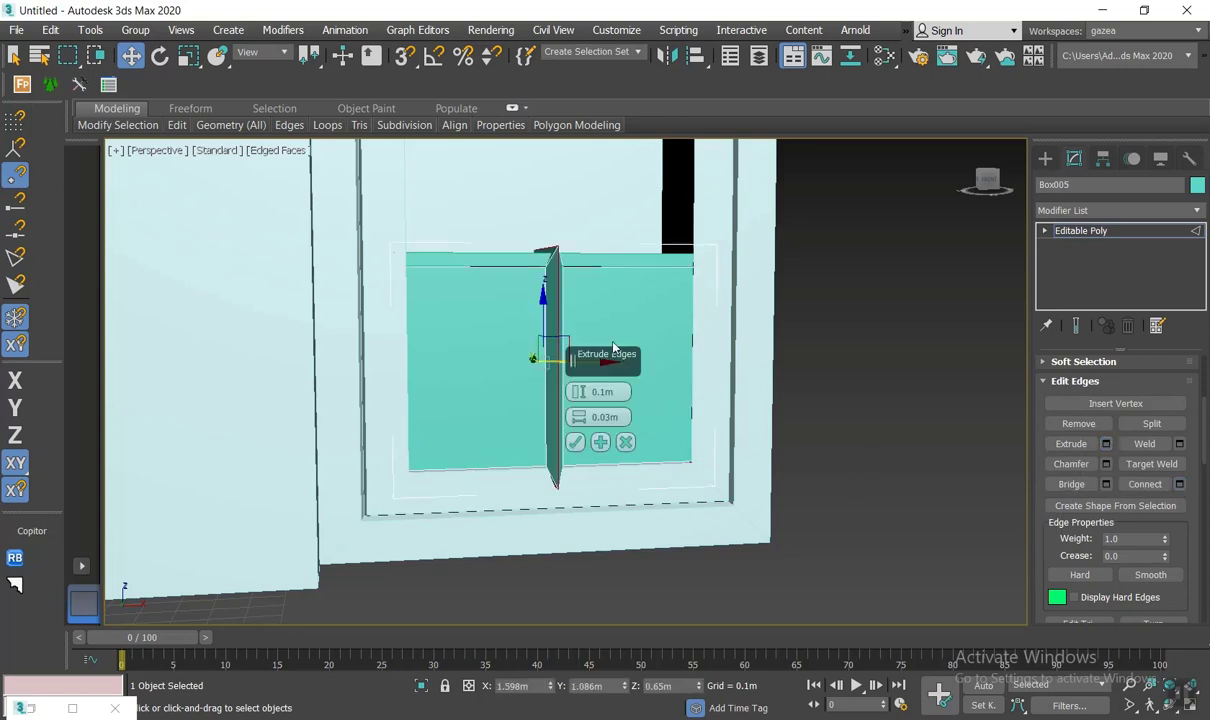
pyautogui.moveTo(530, 350)
pyautogui.keyDown('alt'); pyautogui.mouseDown(button='middle')
pyautogui.moveTo(498, 349)
pyautogui.moveTo(520, 350)
pyautogui.mouseUp(button='middle'); pyautogui.keyUp('alt')
pyautogui.moveTo(578, 397); pyautogui.dragTo(597, 564)
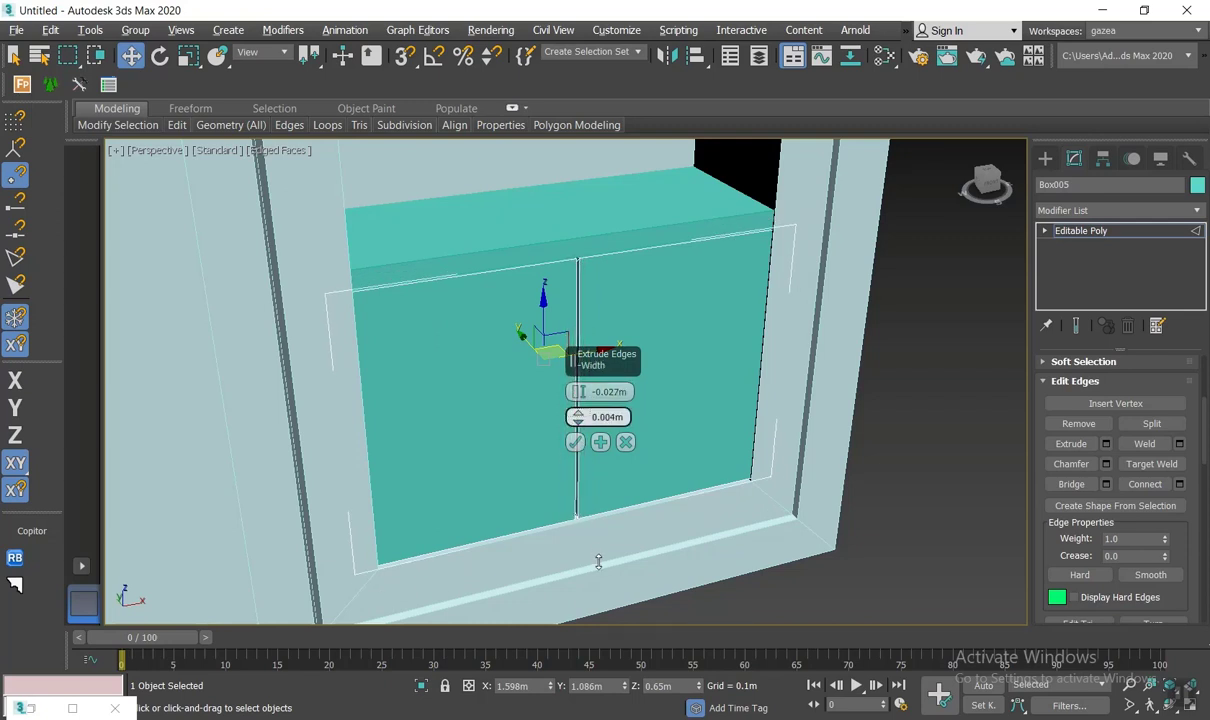
pyautogui.click(575, 442)
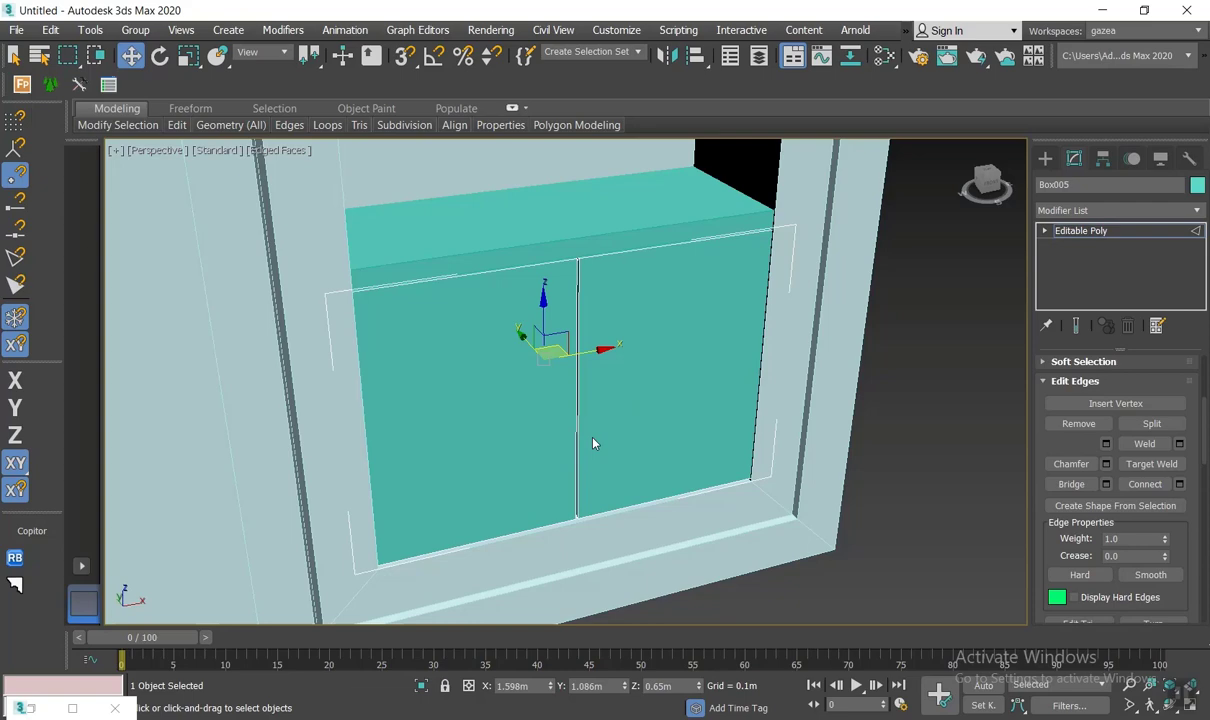
# Step: Inspect the cabinet's door gap and compare the cabinet and shelves with the reference photo
pyautogui.click(1045, 158)
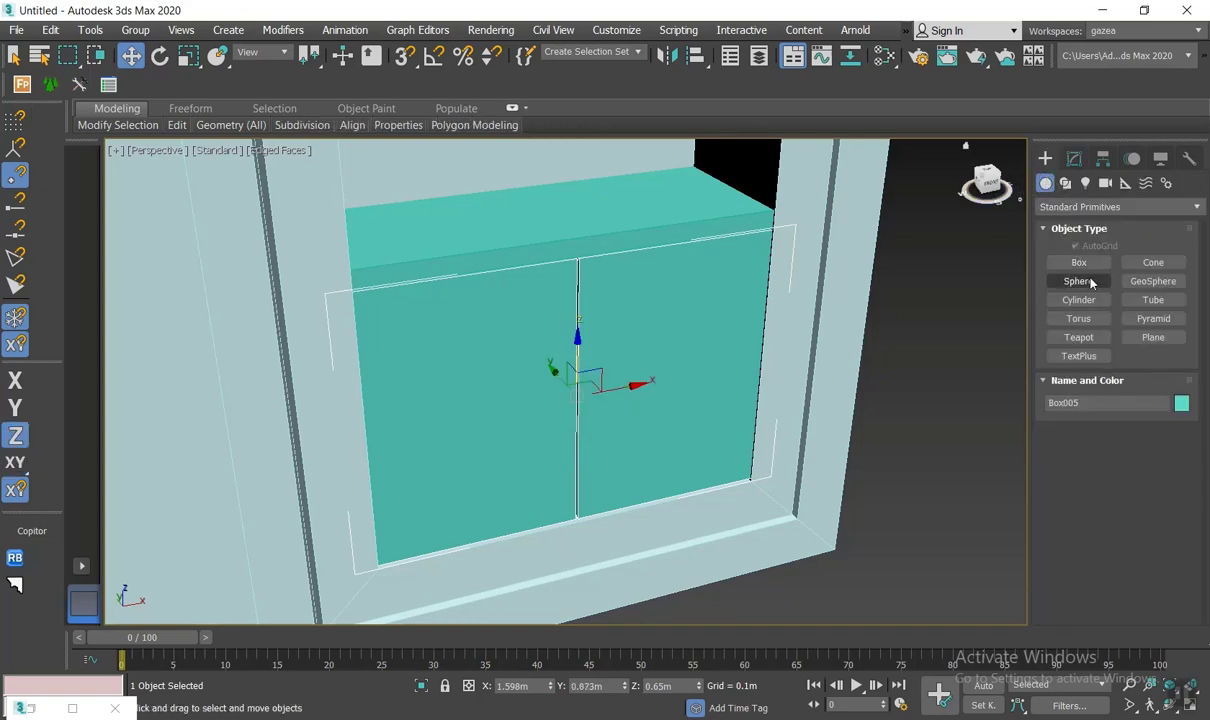
pyautogui.moveTo(529, 434)
pyautogui.keyDown('alt'); pyautogui.mouseDown(button='middle')
pyautogui.moveTo(505, 423)
pyautogui.moveTo(546, 443)
pyautogui.mouseUp(button='middle'); pyautogui.keyUp('alt')
pyautogui.scroll(4, 546, 443)
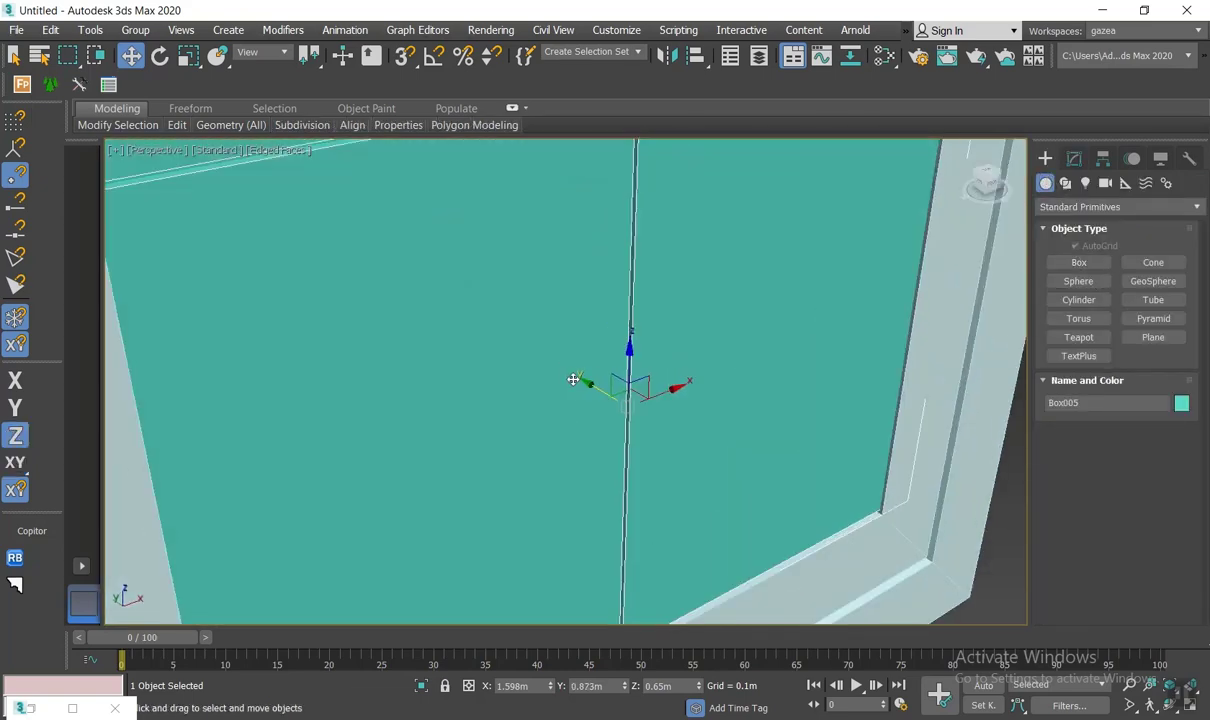
pyautogui.moveTo(573, 381); pyautogui.dragTo(505, 418, button='middle')
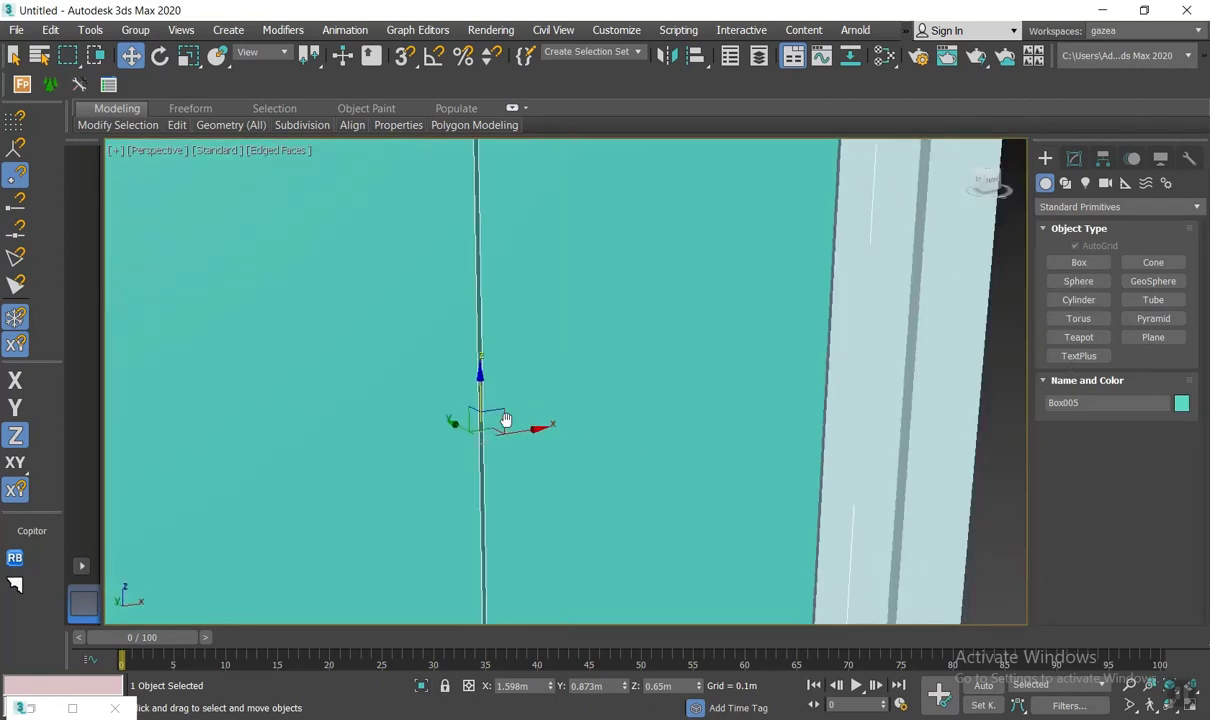
pyautogui.scroll(-5, 502, 410)
pyautogui.click(831, 435)
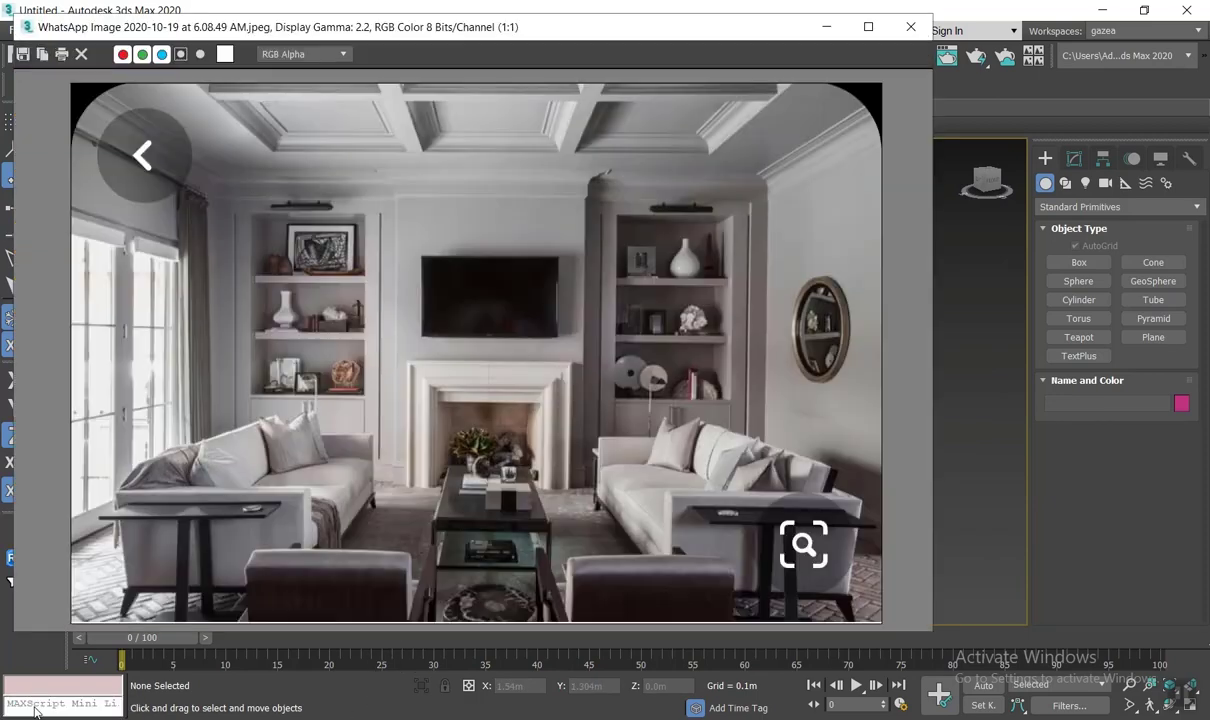
pyautogui.click(72, 708)
pyautogui.scroll(1, 670, 415)
pyautogui.scroll(-1, 684, 433)
pyautogui.click(826, 27)
# Step: Make two evenly spaced copies of the shelf above the cabinet, upward along Z in the niche
pyautogui.click(518, 273)
pyautogui.scroll(-5, 518, 273)
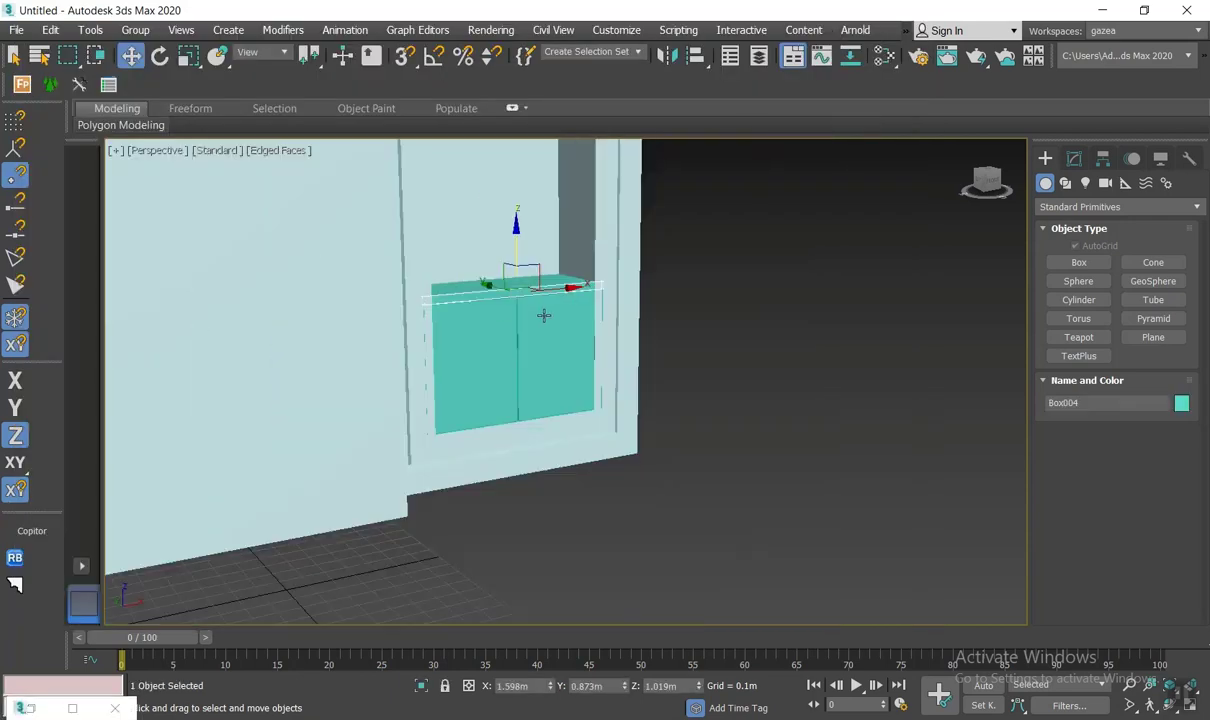
pyautogui.moveTo(448, 459)
pyautogui.mouseDown()
pyautogui.moveTo(440, 362)
pyautogui.moveTo(462, 380)
pyautogui.mouseUp()
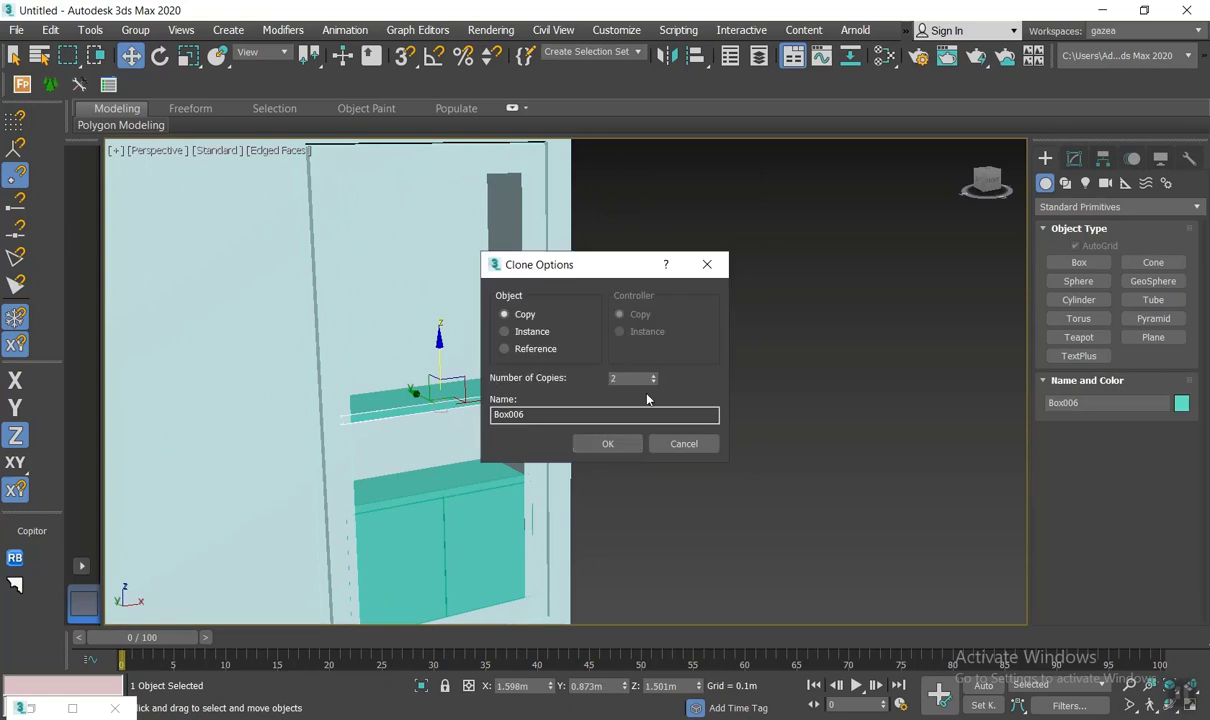
pyautogui.click(614, 446)
# Step: Delete the plain box on the wall's left side
pyautogui.scroll(-6, 540, 440)
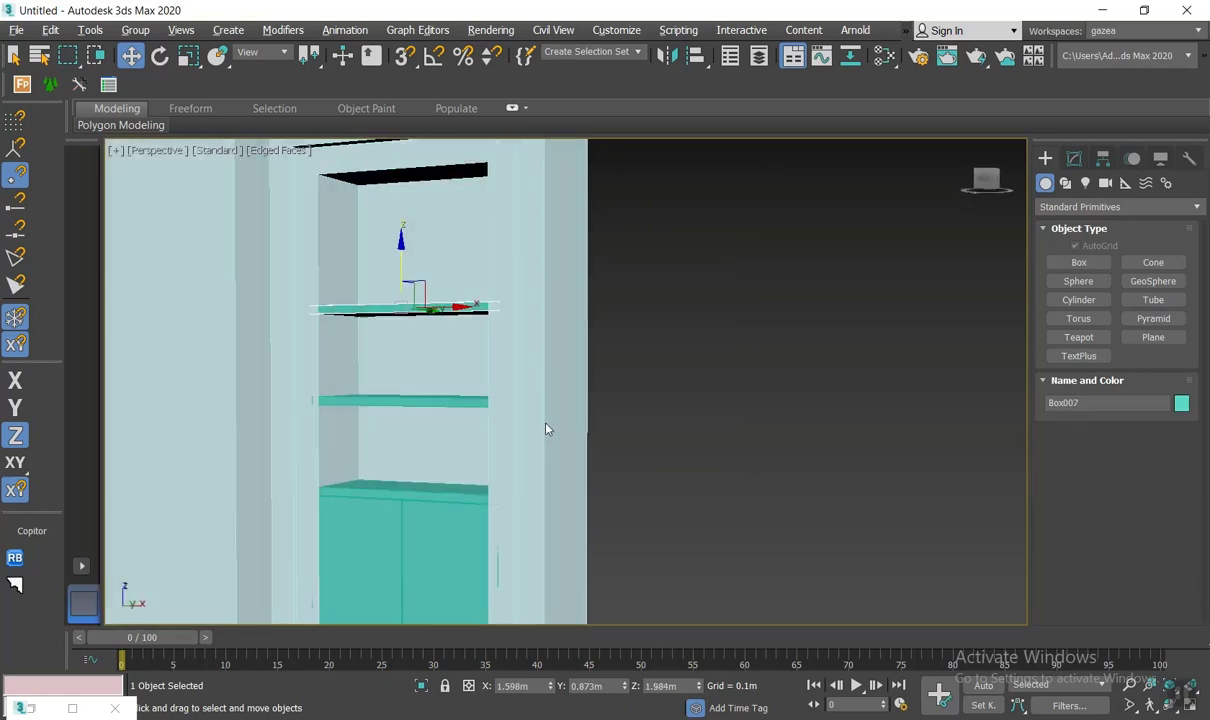
pyautogui.moveTo(535, 443); pyautogui.dragTo(482, 411, button='middle')
pyautogui.click(300, 313)
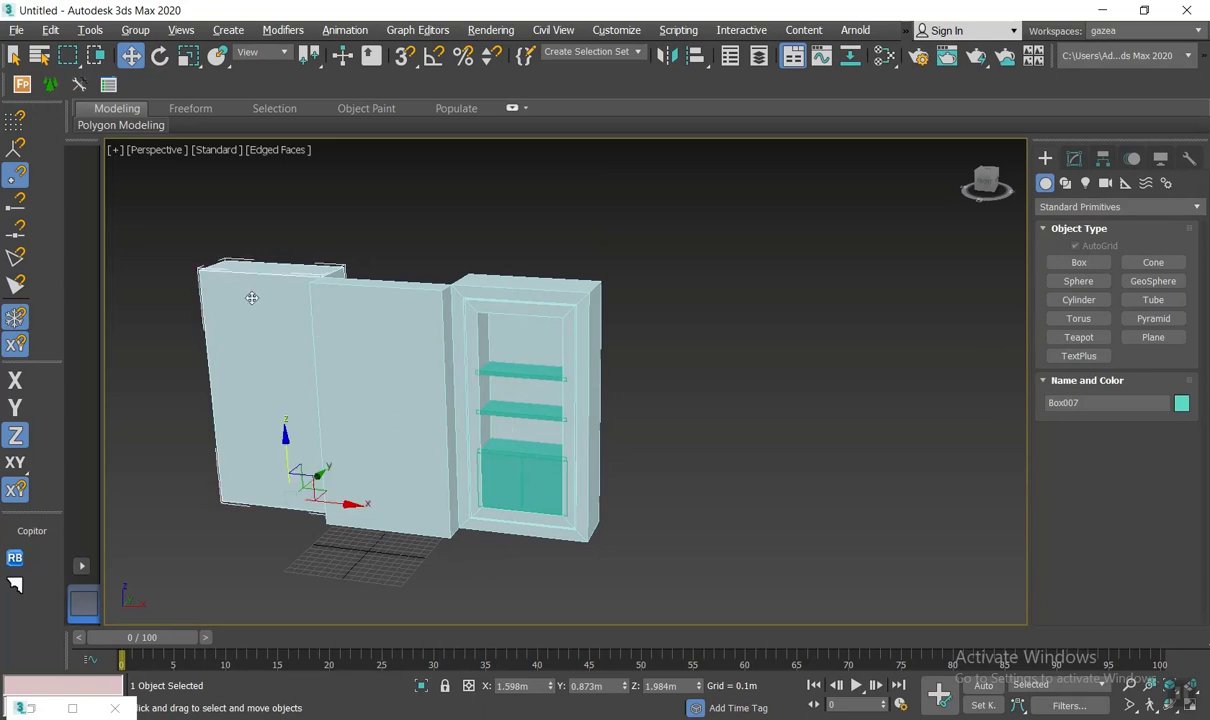
pyautogui.press('Delete')
# Step: Select the right box with its shelves and cabinet and combine them into one group
pyautogui.moveTo(545, 521); pyautogui.dragTo(496, 599)
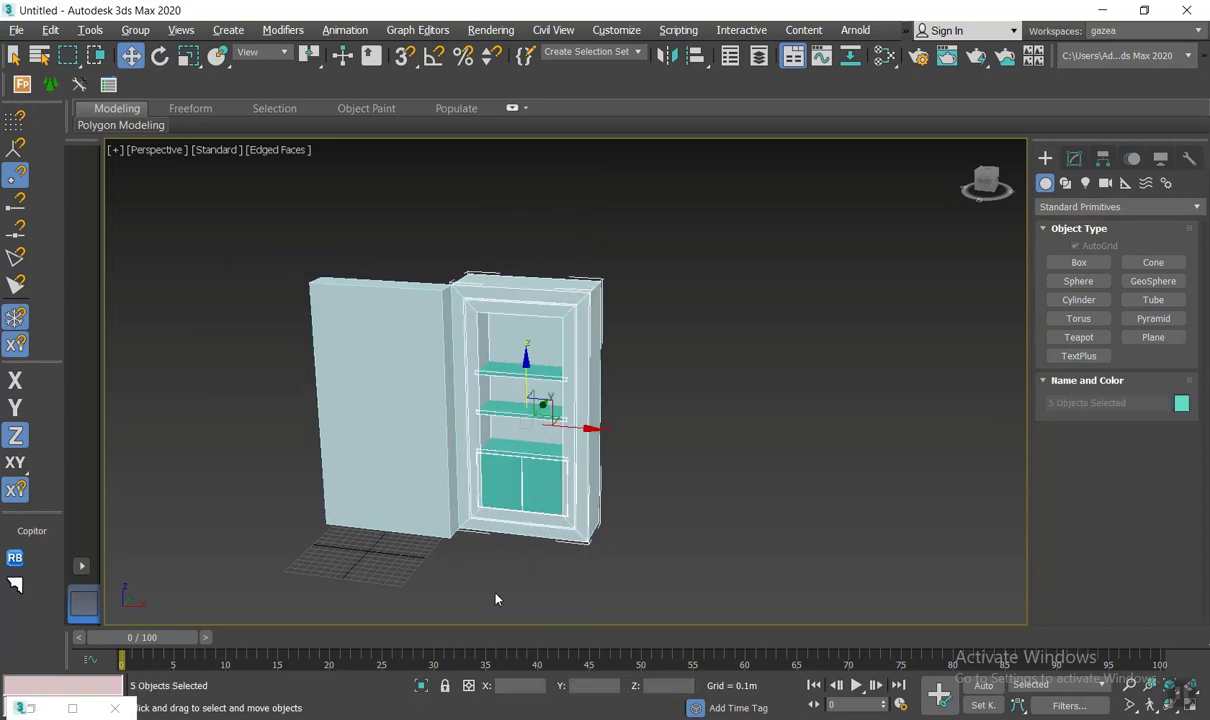
pyautogui.click(135, 29)
pyautogui.click(153, 58)
pyautogui.click(621, 401)
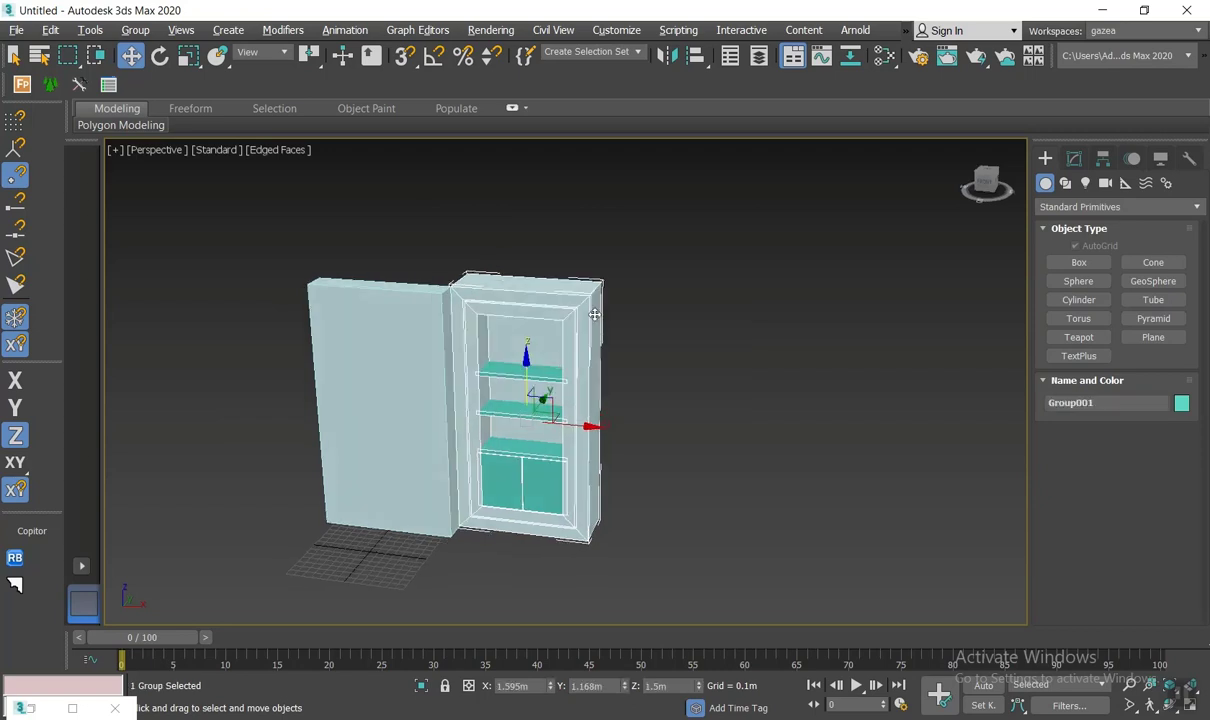
# Step: Copy the right niche group to the opposite side of the middle box, snapping its front corner to that box's corner
pyautogui.keyDown('alt'); pyautogui.moveTo(540, 400); pyautogui.dragTo(648, 410, button='middle'); pyautogui.keyUp('alt')
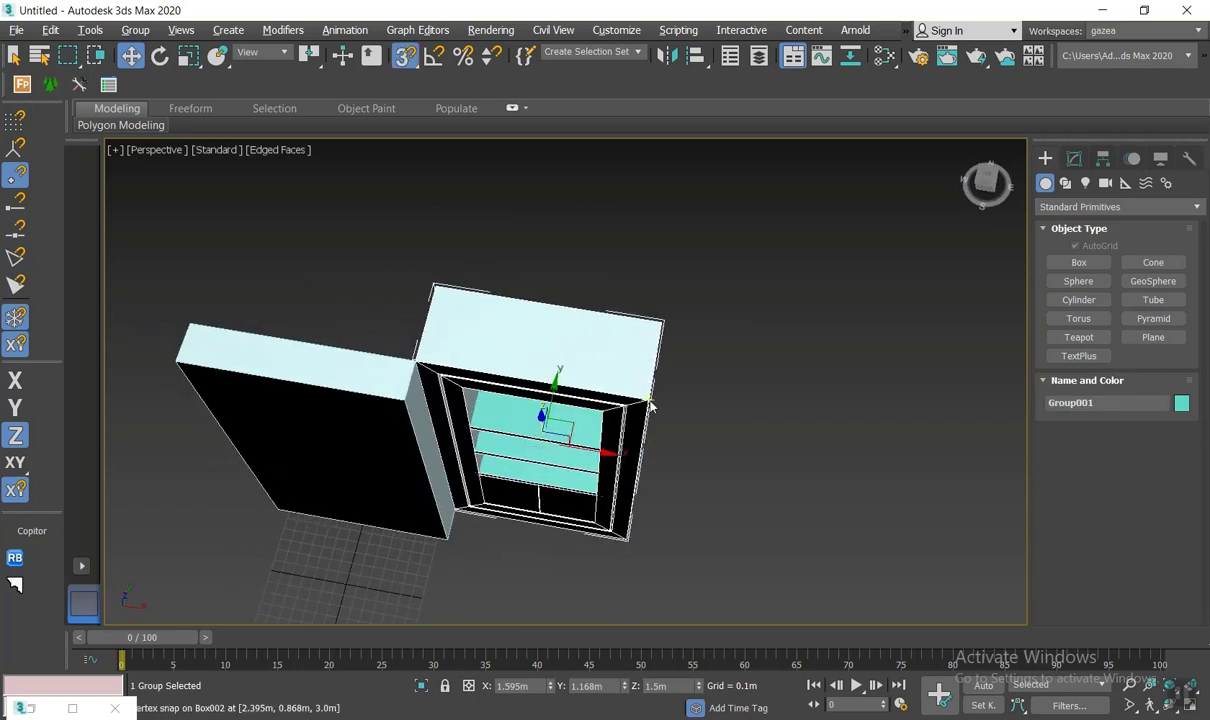
pyautogui.keyDown('shift'); pyautogui.moveTo(648, 401); pyautogui.dragTo(183, 312); pyautogui.keyUp('shift')
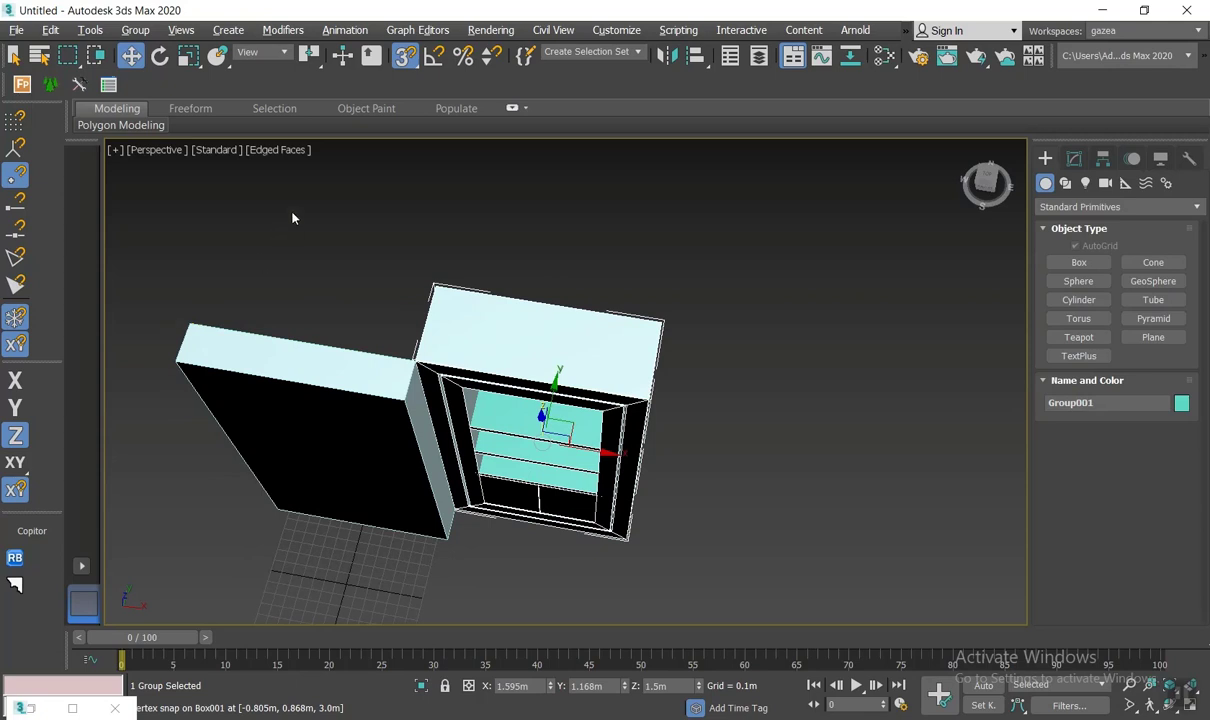
pyautogui.moveTo(648, 401)
pyautogui.keyDown('shift'); pyautogui.mouseDown()
pyautogui.moveTo(520, 390)
pyautogui.moveTo(421, 341)
pyautogui.mouseUp(); pyautogui.keyUp('shift')
pyautogui.click(607, 443)
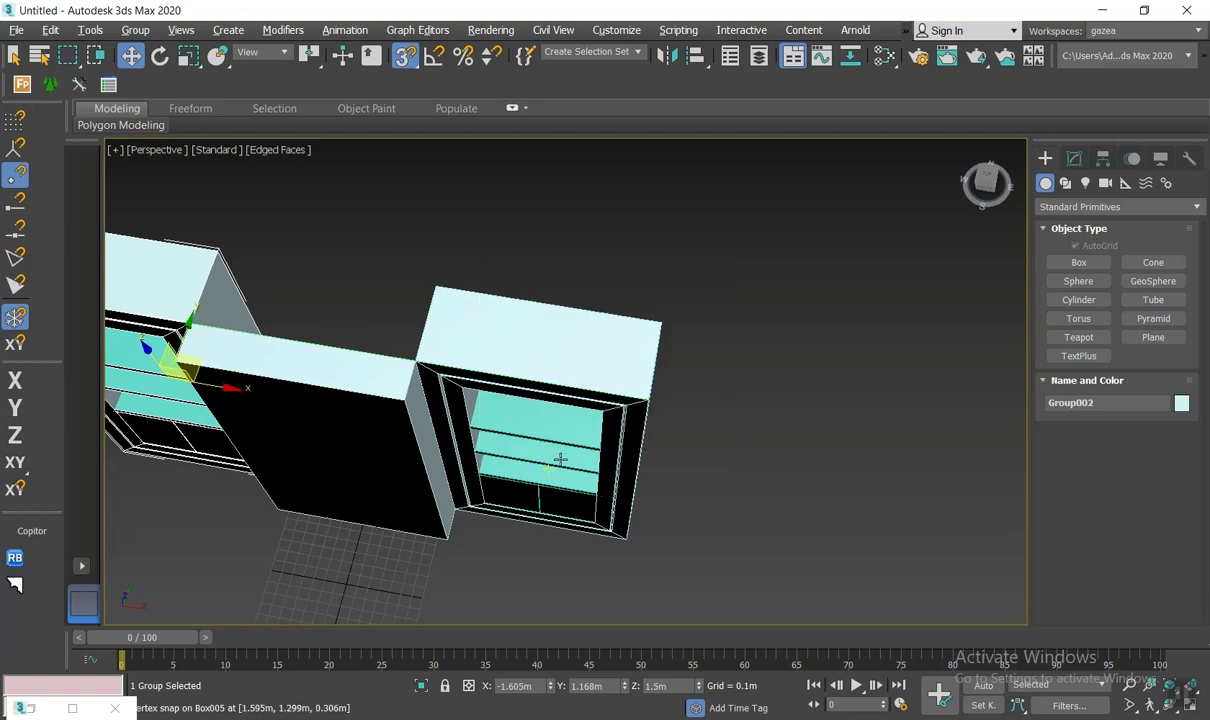
pyautogui.moveTo(559, 459)
pyautogui.keyDown('alt'); pyautogui.mouseDown(button='middle')
pyautogui.moveTo(645, 414)
pyautogui.moveTo(600, 410)
pyautogui.mouseUp(button='middle'); pyautogui.keyUp('alt')
# Step: Create a box about 1.2 m wide, 1.18 m high and 1.3 m deep across the base of the middle box
pyautogui.click(440, 408)
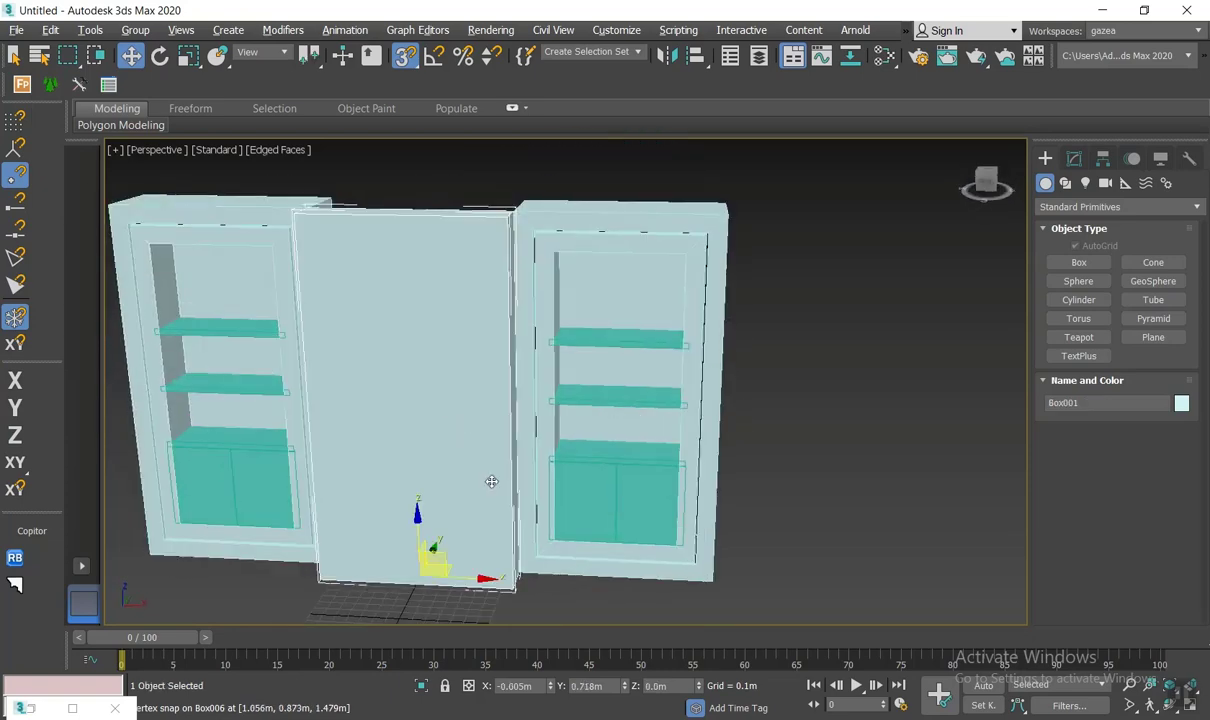
pyautogui.keyDown('alt'); pyautogui.moveTo(491, 481); pyautogui.dragTo(761, 413, button='middle'); pyautogui.keyUp('alt')
pyautogui.click(1079, 262)
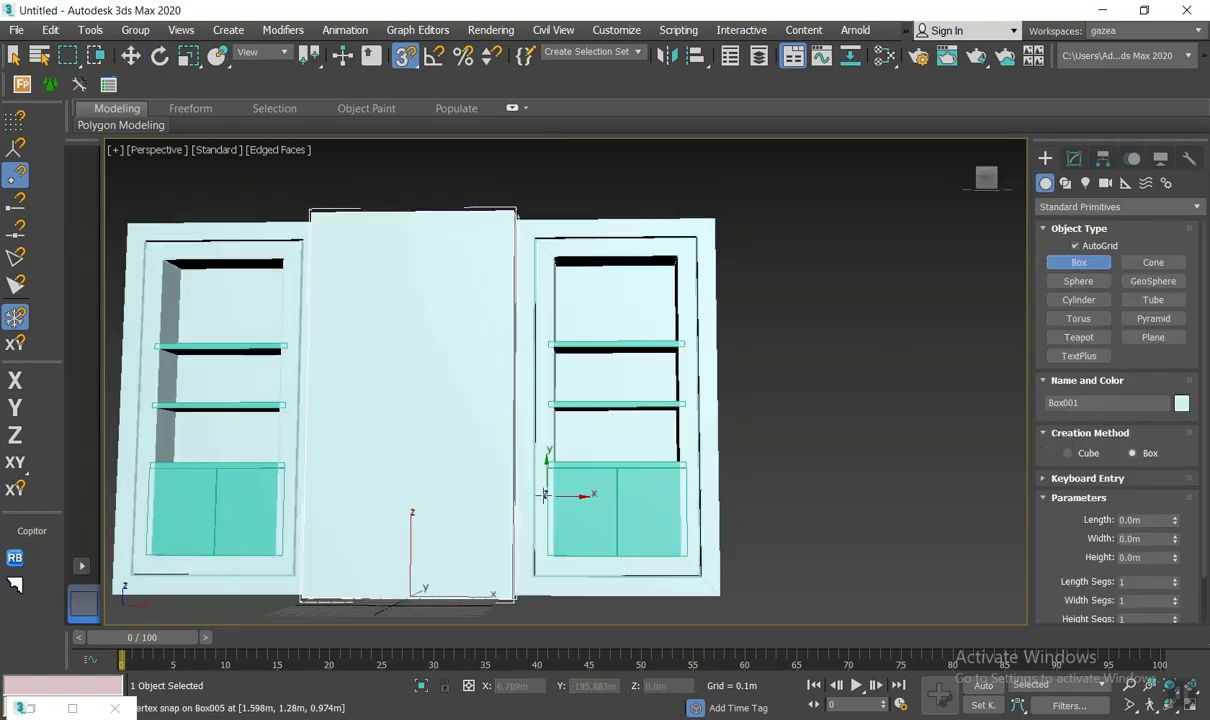
pyautogui.moveTo(485, 461); pyautogui.dragTo(324, 619)
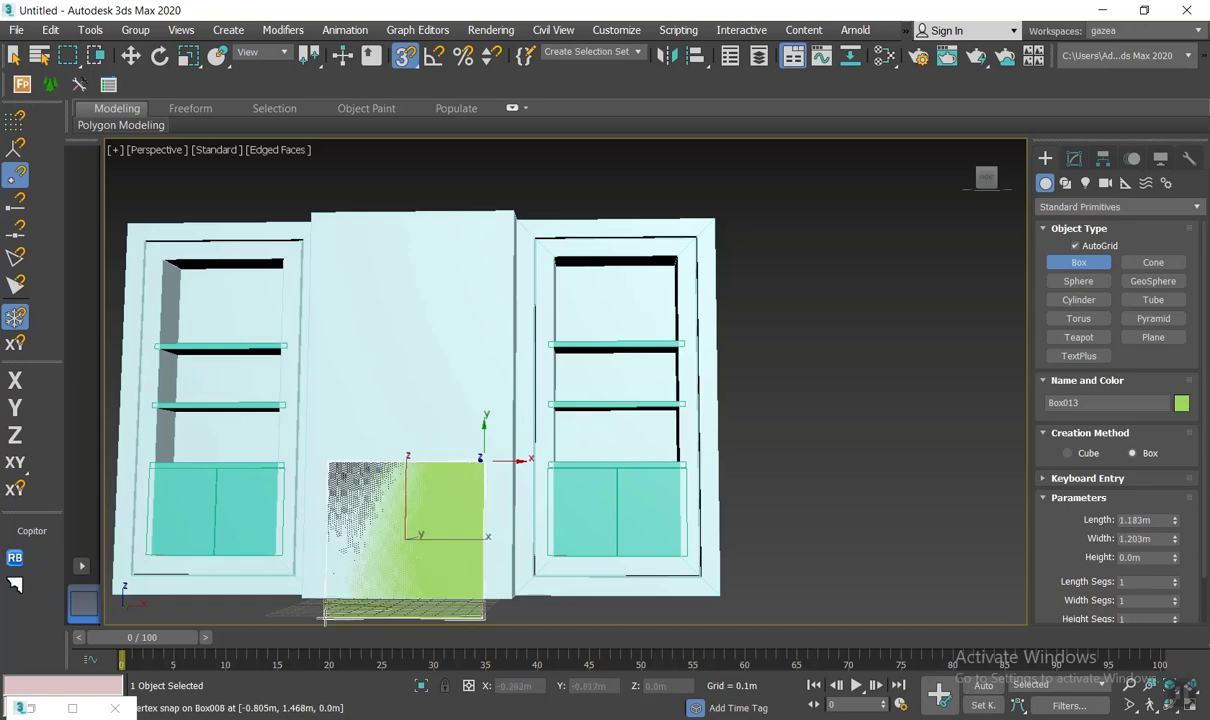
pyautogui.click(400, 718)
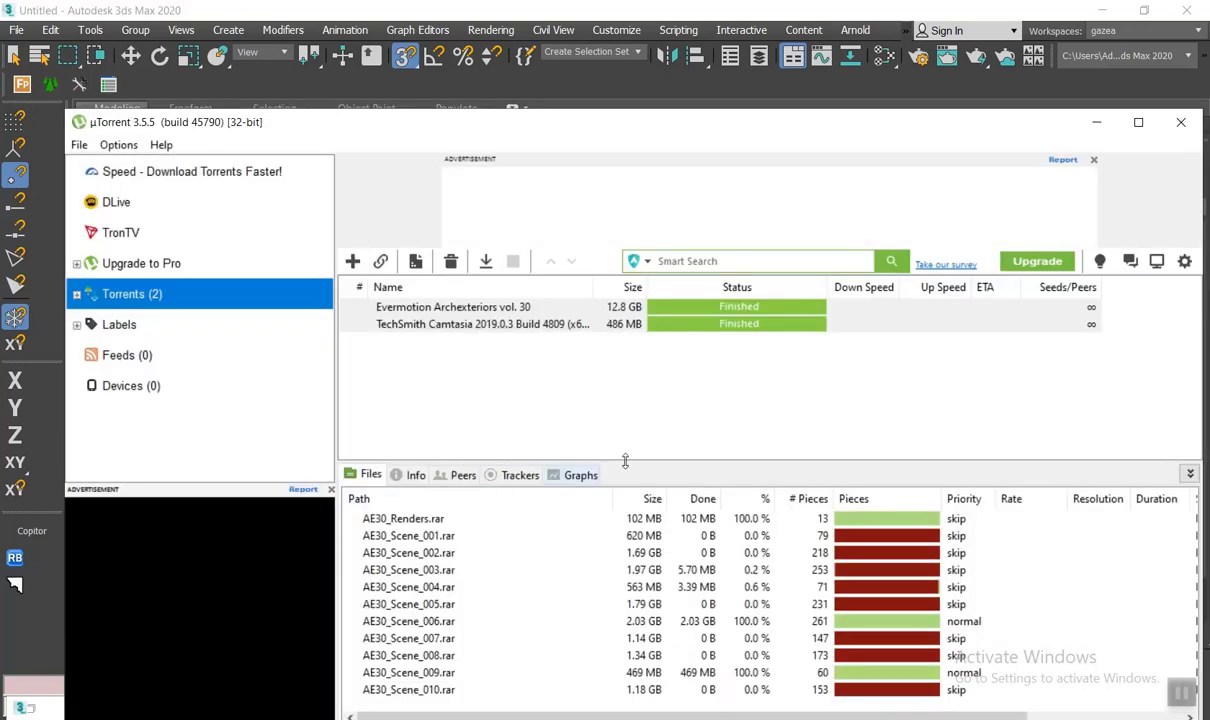
pyautogui.click(1179, 122)
pyautogui.keyDown('alt'); pyautogui.moveTo(571, 406); pyautogui.dragTo(481, 494, button='middle'); pyautogui.keyUp('alt')
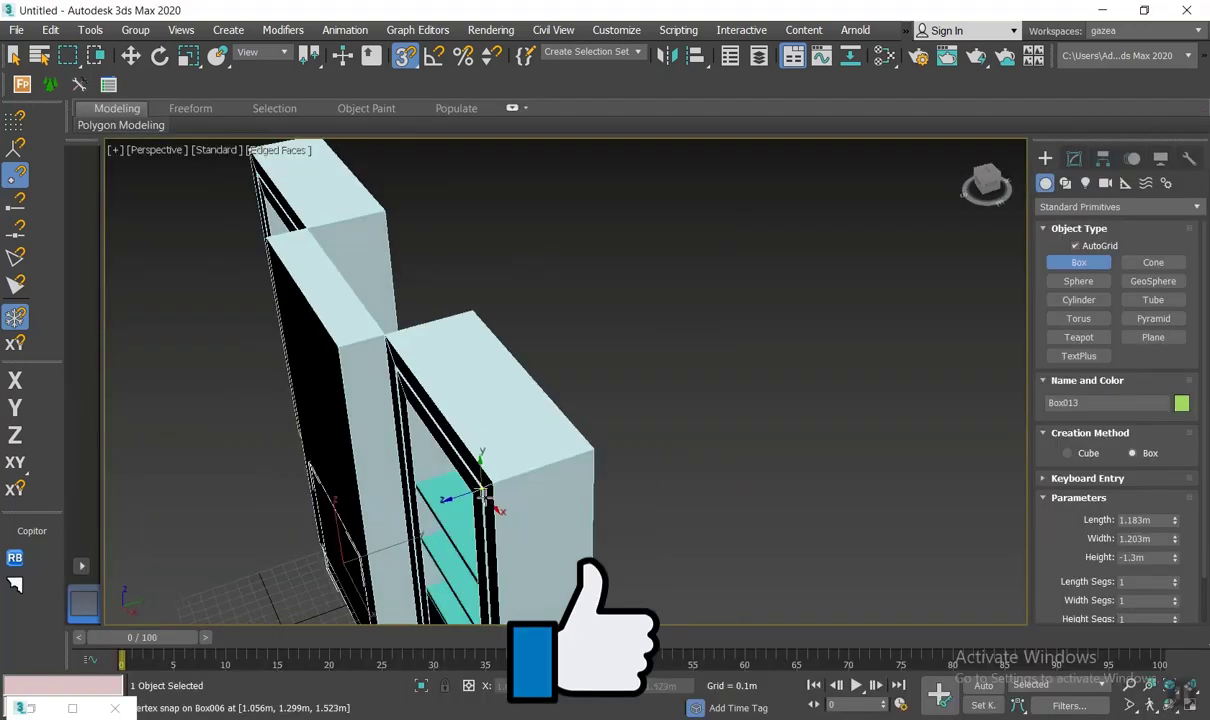
pyautogui.press('w')
# Step: Move the new green box slightly along Y so it protrudes through the front of the middle box
pyautogui.keyDown('alt'); pyautogui.moveTo(389, 489); pyautogui.dragTo(430, 466, button='middle'); pyautogui.keyUp('alt')
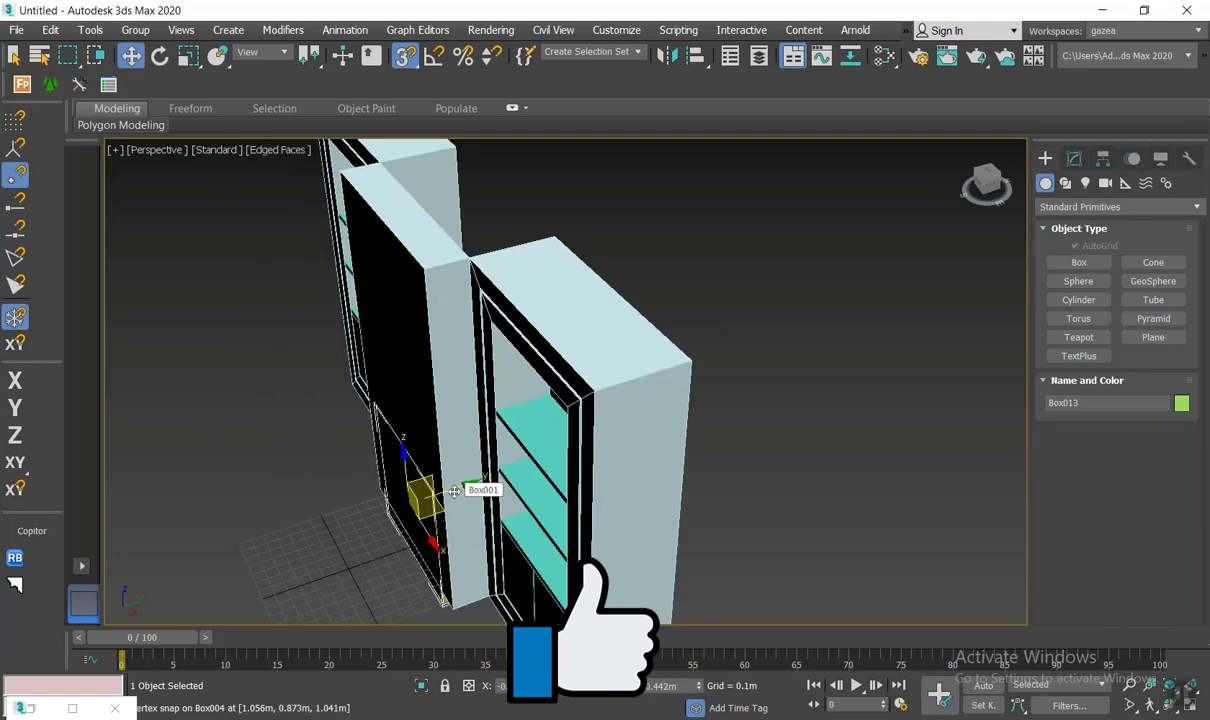
pyautogui.press('F7')
pyautogui.moveTo(451, 488); pyautogui.dragTo(444, 485)
pyautogui.keyDown('alt'); pyautogui.moveTo(422, 495); pyautogui.dragTo(549, 452, button='middle'); pyautogui.keyUp('alt')
pyautogui.keyDown('alt'); pyautogui.moveTo(522, 417); pyautogui.dragTo(513, 465, button='middle'); pyautogui.keyUp('alt')
pyautogui.scroll(3, 502, 446)
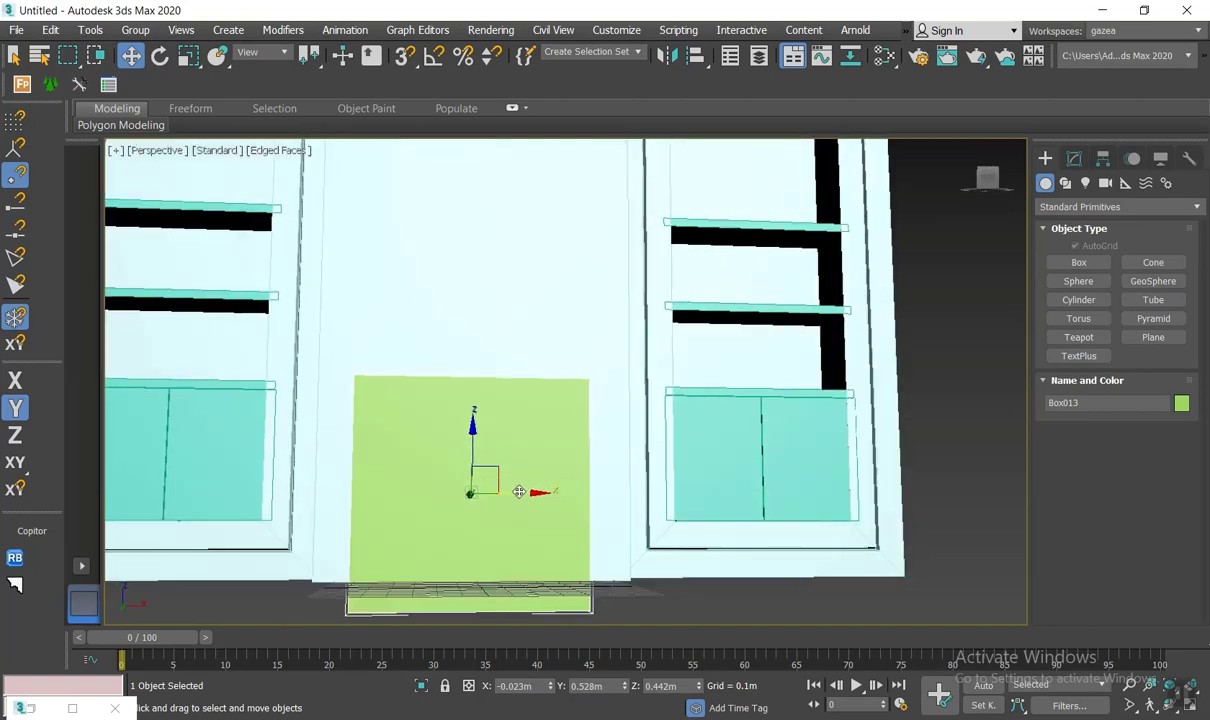
pyautogui.press('F5')
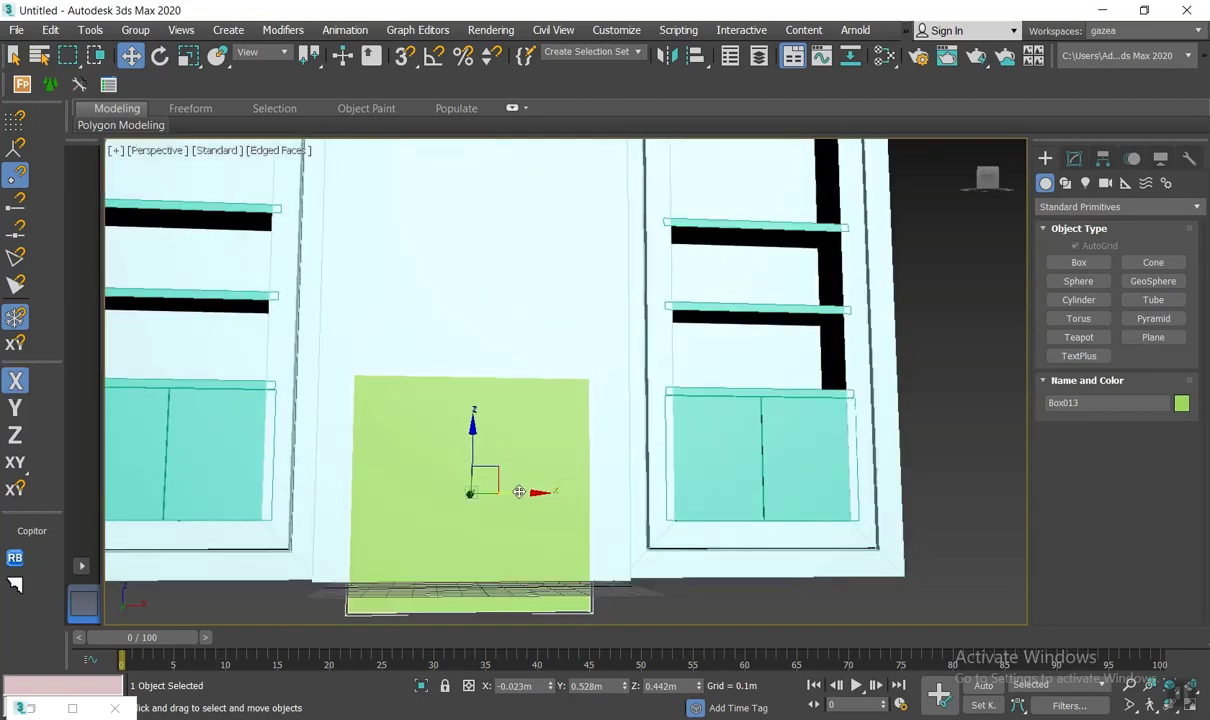
# Step: Select the middle wall box and add an Edit Poly modifier to it
pyautogui.click(530, 357)
pyautogui.scroll(-6, 513, 357)
pyautogui.keyDown('alt'); pyautogui.moveTo(513, 364); pyautogui.dragTo(532, 421, button='middle'); pyautogui.keyUp('alt')
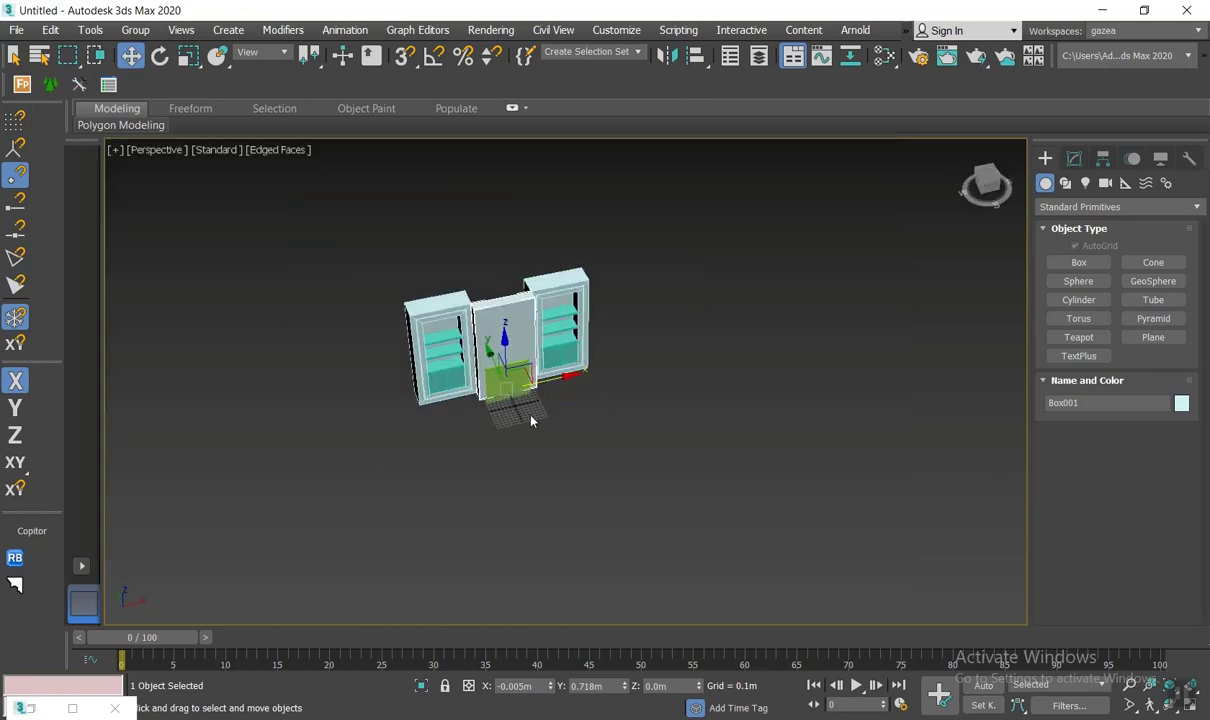
pyautogui.scroll(4, 541, 342)
pyautogui.moveTo(541, 344); pyautogui.dragTo(565, 398, button='middle')
pyautogui.keyDown('alt'); pyautogui.moveTo(551, 333); pyautogui.dragTo(690, 320, button='middle'); pyautogui.keyUp('alt')
pyautogui.click(1075, 158)
pyautogui.click(1120, 210)
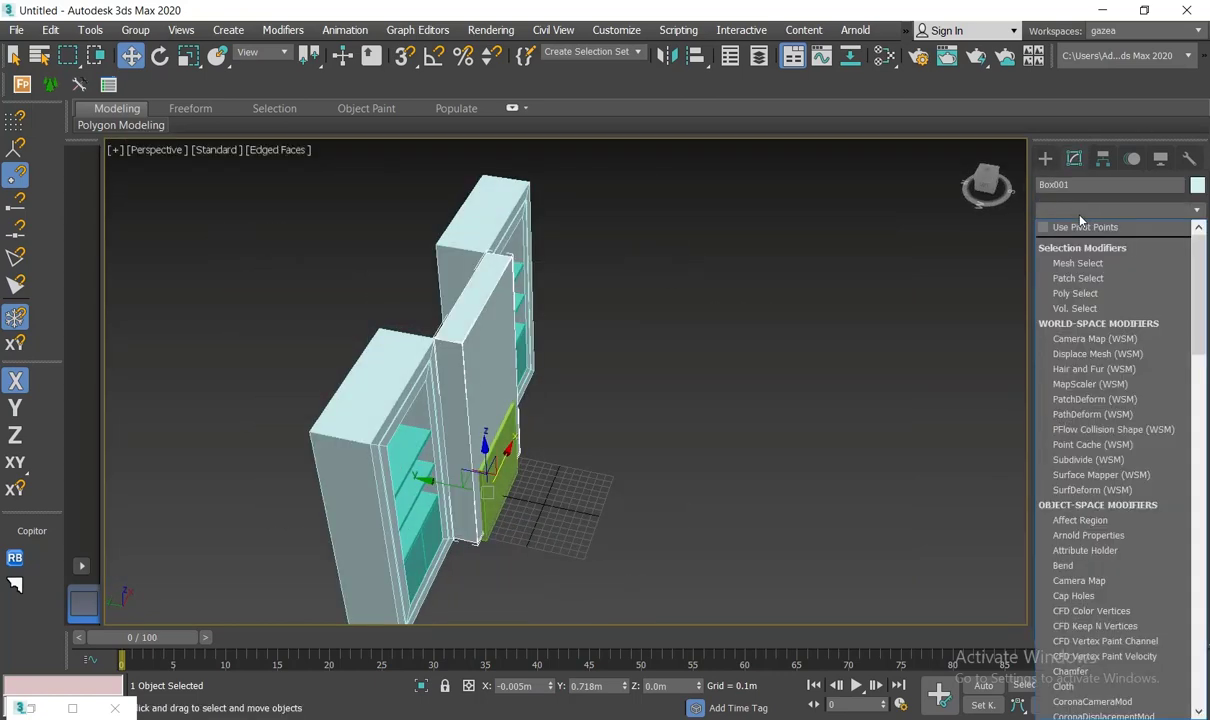
pyautogui.press('e')
pyautogui.click(1077, 277)
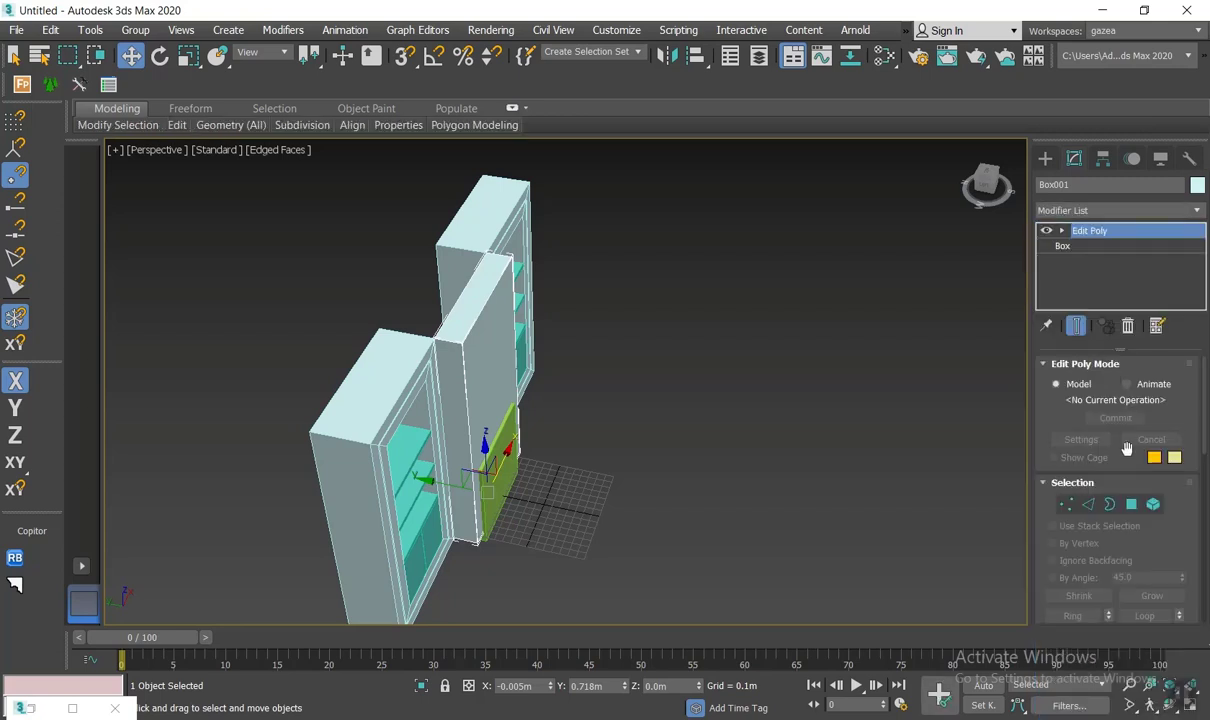
# Step: Pull the middle box's rear polygon backward along Y to deepen the box
pyautogui.click(1136, 507)
pyautogui.keyDown('alt'); pyautogui.moveTo(405, 346); pyautogui.dragTo(540, 337, button='middle'); pyautogui.keyUp('alt')
pyautogui.click(474, 321)
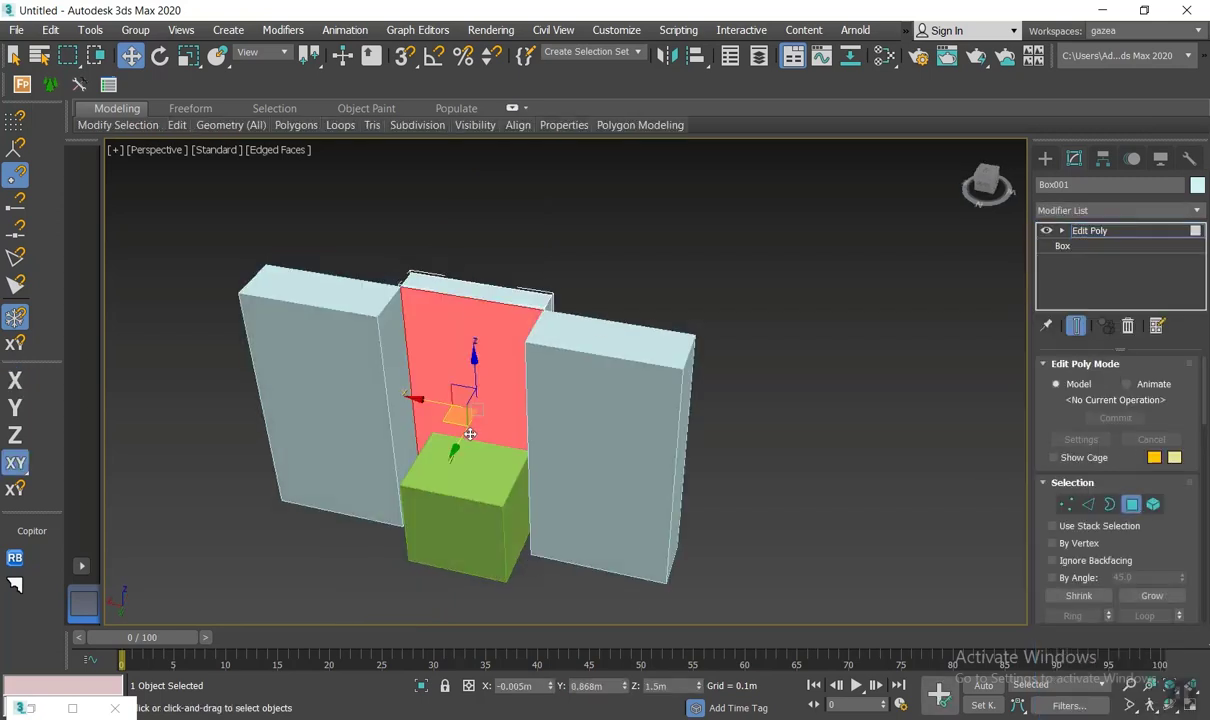
pyautogui.moveTo(470, 433); pyautogui.dragTo(455, 456)
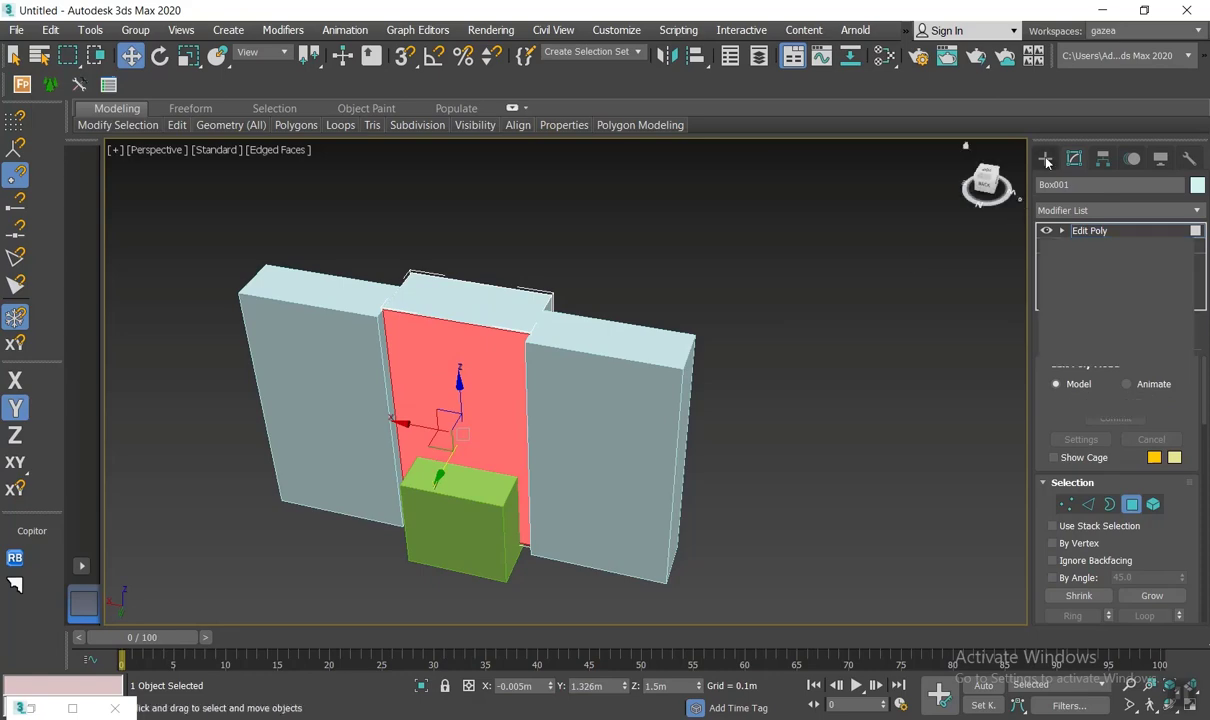
# Step: Subtract the green box from the middle box with ProBoolean to cut the fireplace opening
pyautogui.click(1045, 160)
pyautogui.keyDown('alt'); pyautogui.moveTo(654, 392); pyautogui.dragTo(478, 396, button='middle'); pyautogui.keyUp('alt')
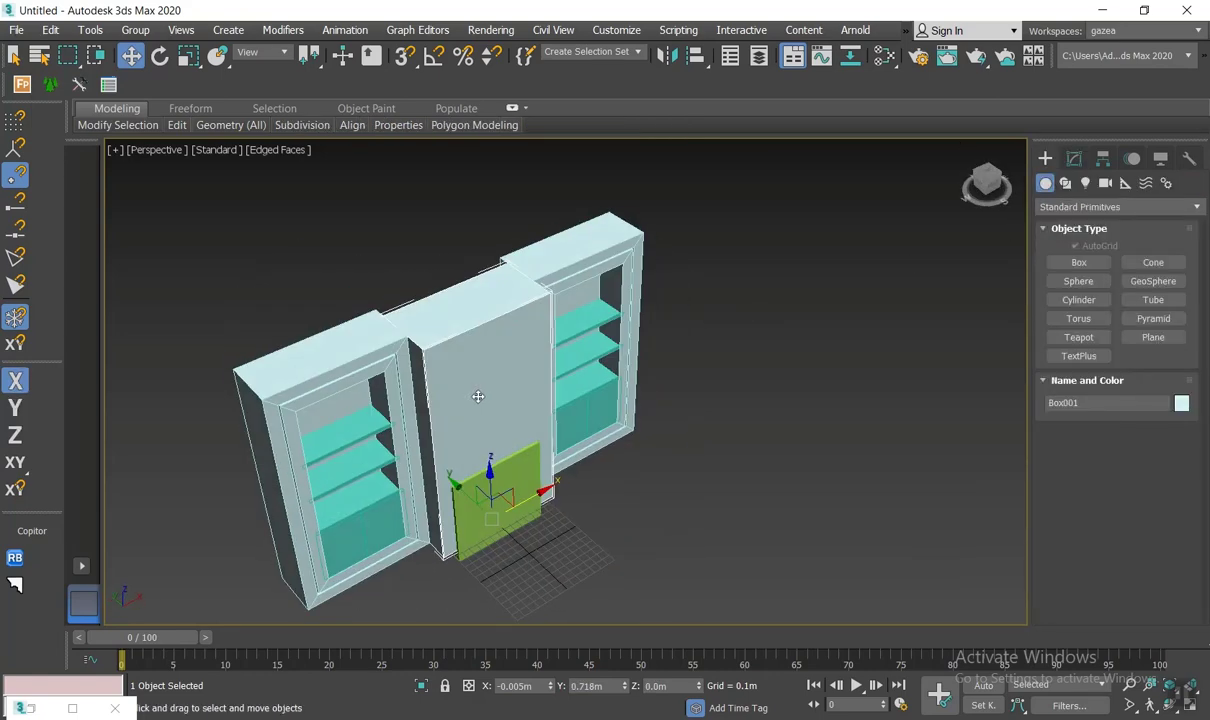
pyautogui.click(1100, 207)
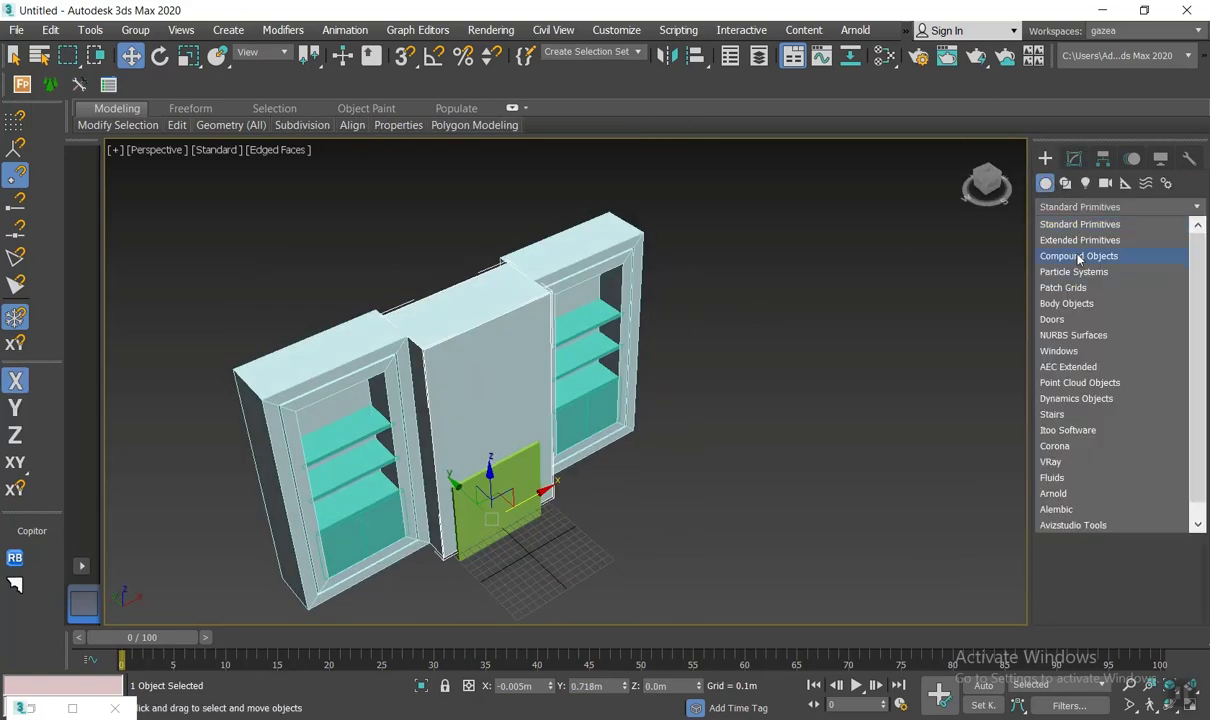
pyautogui.click(1080, 257)
pyautogui.click(1153, 337)
pyautogui.click(1113, 452)
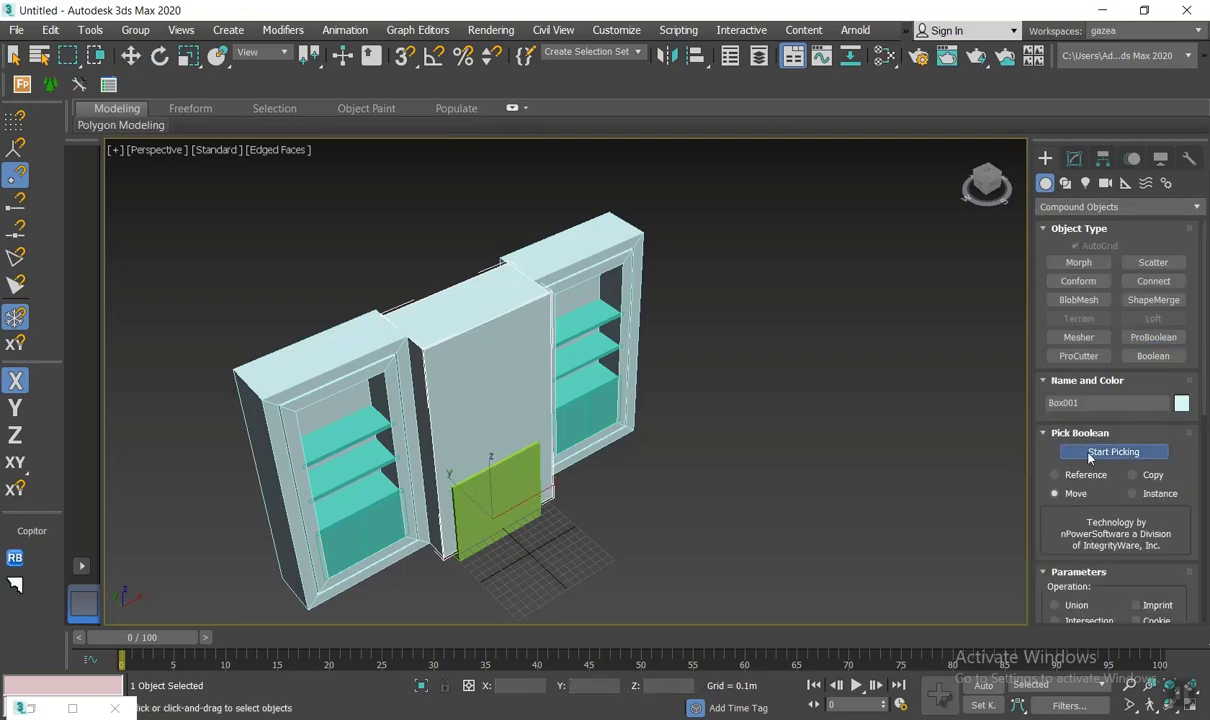
pyautogui.click(546, 490)
pyautogui.press('w')
pyautogui.keyDown('alt'); pyautogui.moveTo(548, 488); pyautogui.dragTo(594, 476, button='middle'); pyautogui.keyUp('alt')
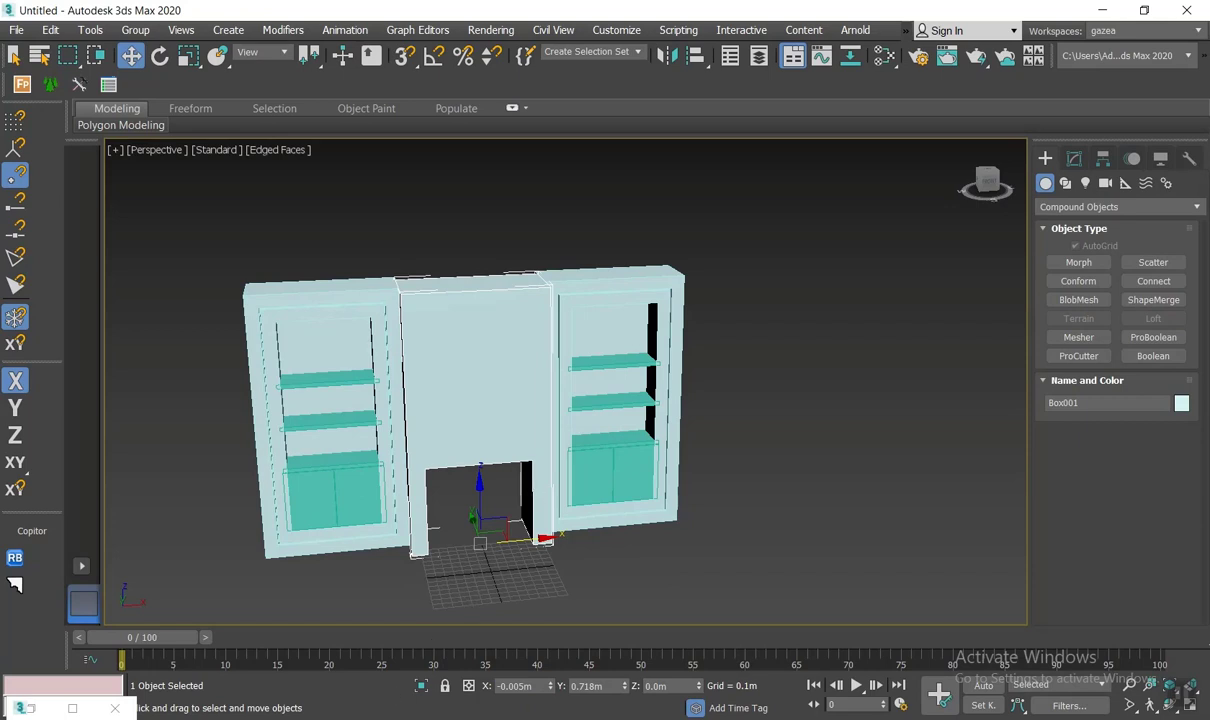
# Step: Examine the fireplace and the side walls in the reference photo
pyautogui.click(273, 627)
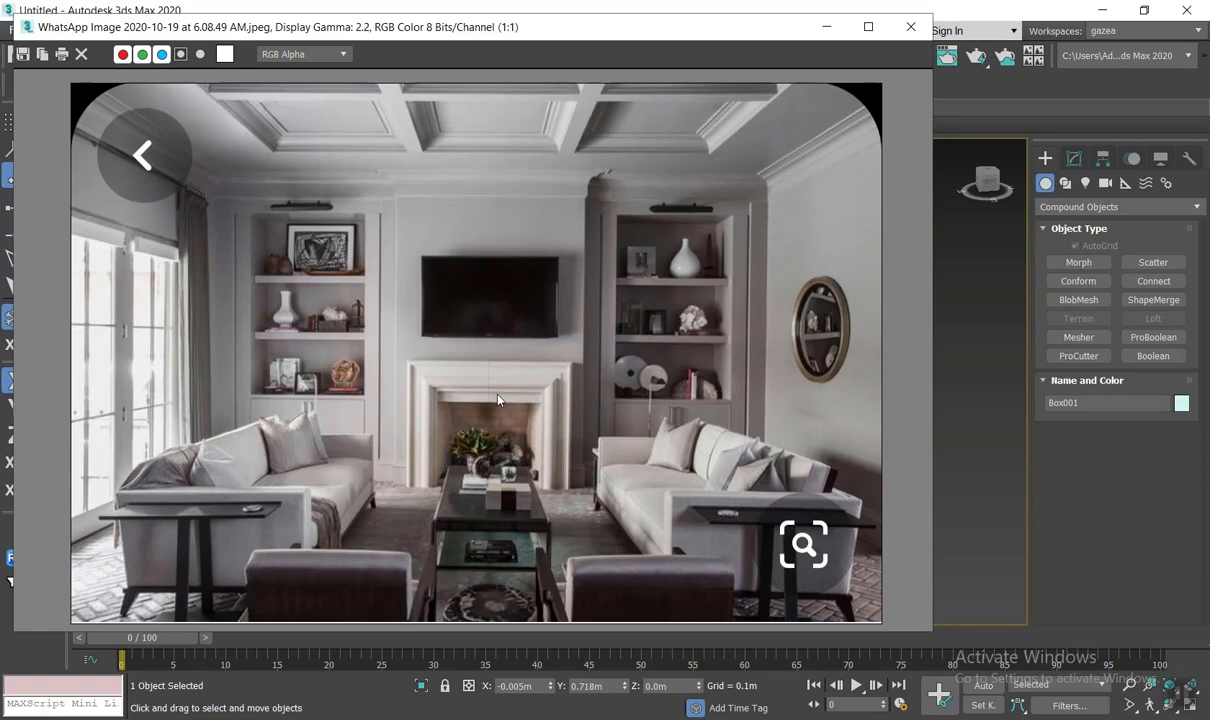
pyautogui.click(827, 28)
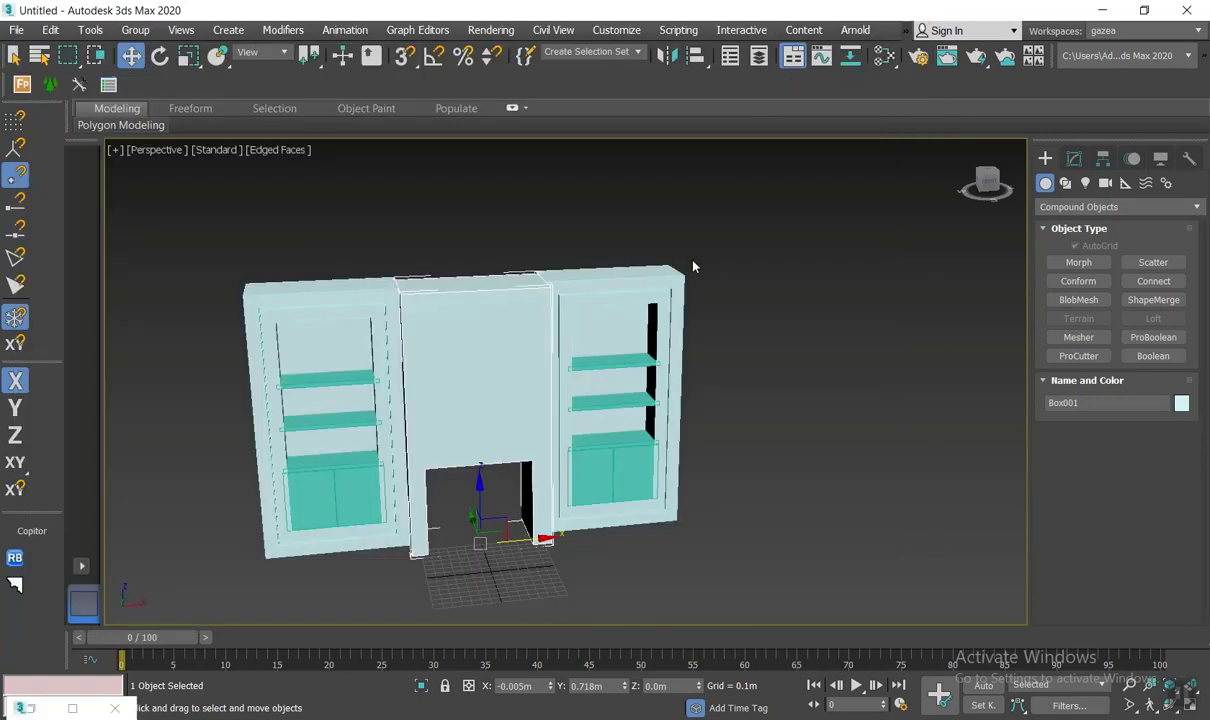
pyautogui.click(34, 709)
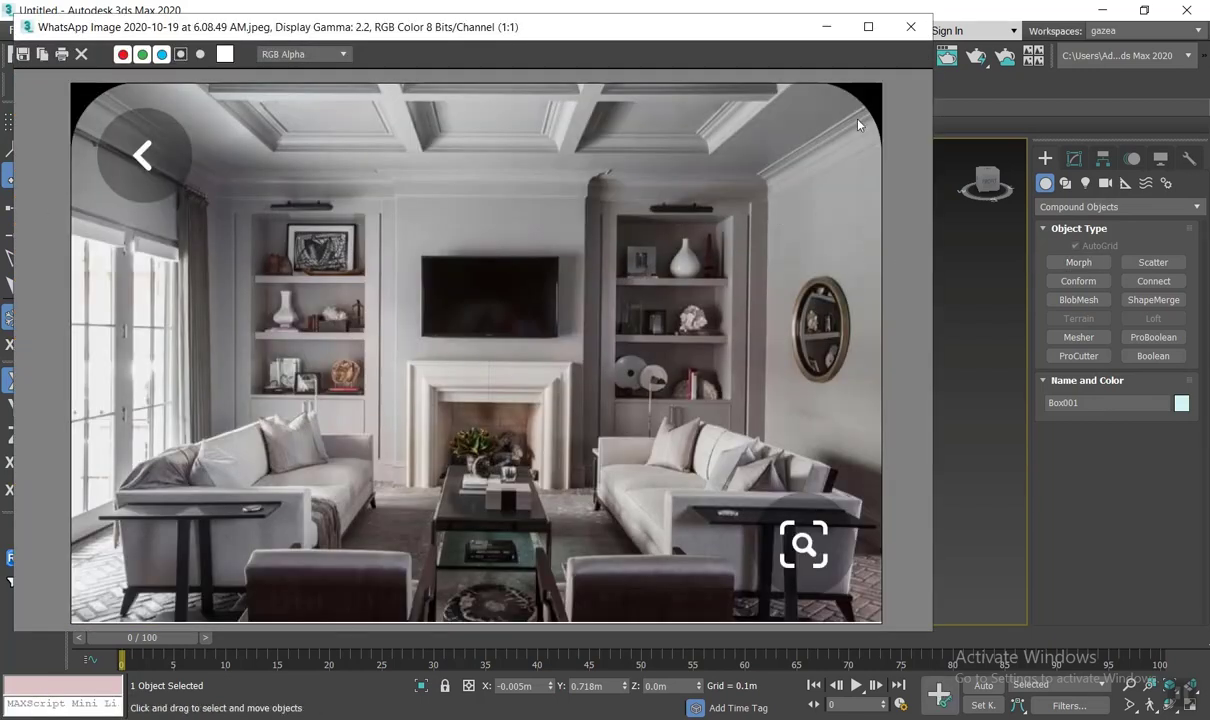
pyautogui.click(827, 27)
# Step: Create a side wall box about 6.7 m long, 0.29 m wide and 3.8 m high beside the left niche in the Top view
pyautogui.keyDown('alt'); pyautogui.moveTo(695, 295); pyautogui.dragTo(690, 358, button='middle'); pyautogui.keyUp('alt')
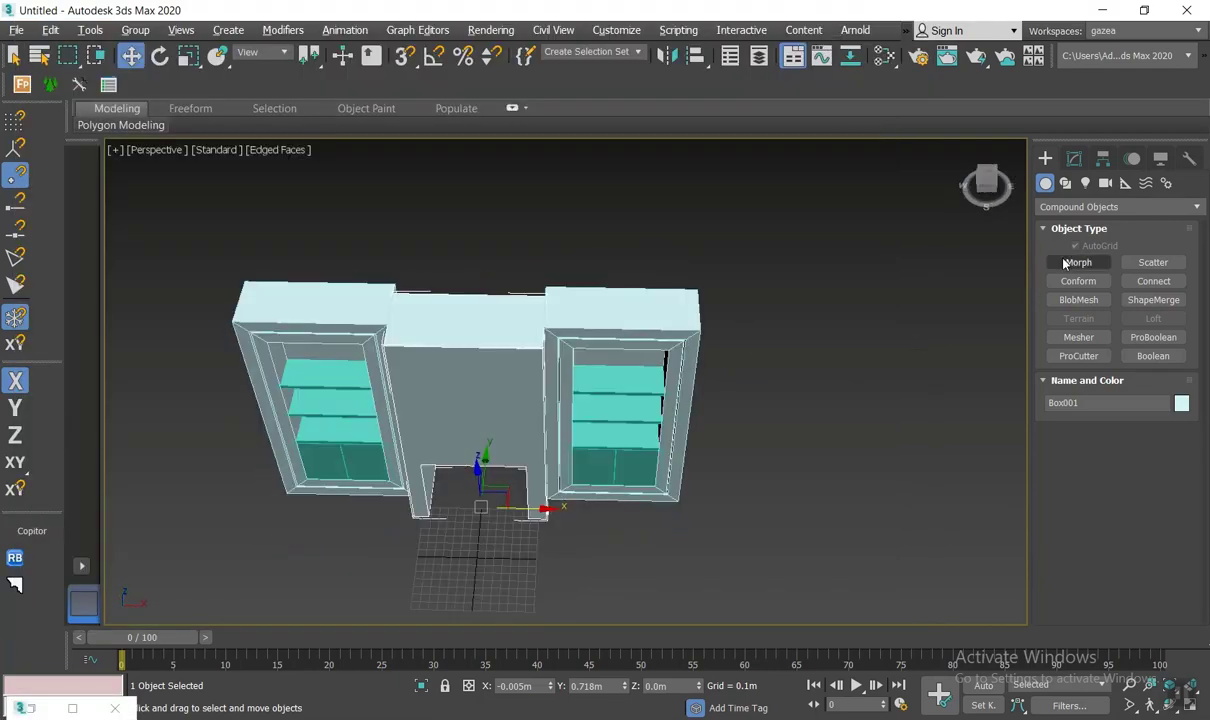
pyautogui.click(1080, 206)
pyautogui.click(1070, 224)
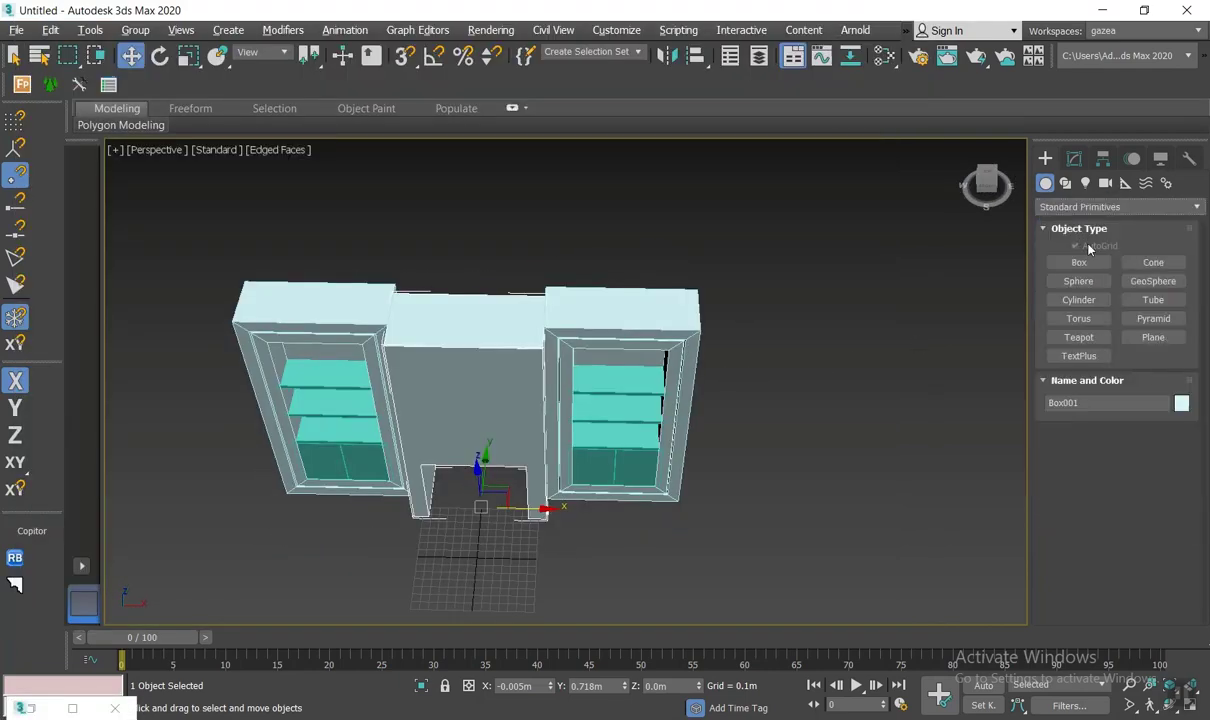
pyautogui.click(1078, 262)
pyautogui.moveTo(967, 432)
pyautogui.keyDown('alt'); pyautogui.mouseDown(button='middle')
pyautogui.moveTo(717, 448)
pyautogui.moveTo(779, 326)
pyautogui.mouseUp(button='middle'); pyautogui.keyUp('alt')
pyautogui.press('t')
pyautogui.press('z')
pyautogui.scroll(-8, 719, 438)
pyautogui.scroll(-3, 719, 437)
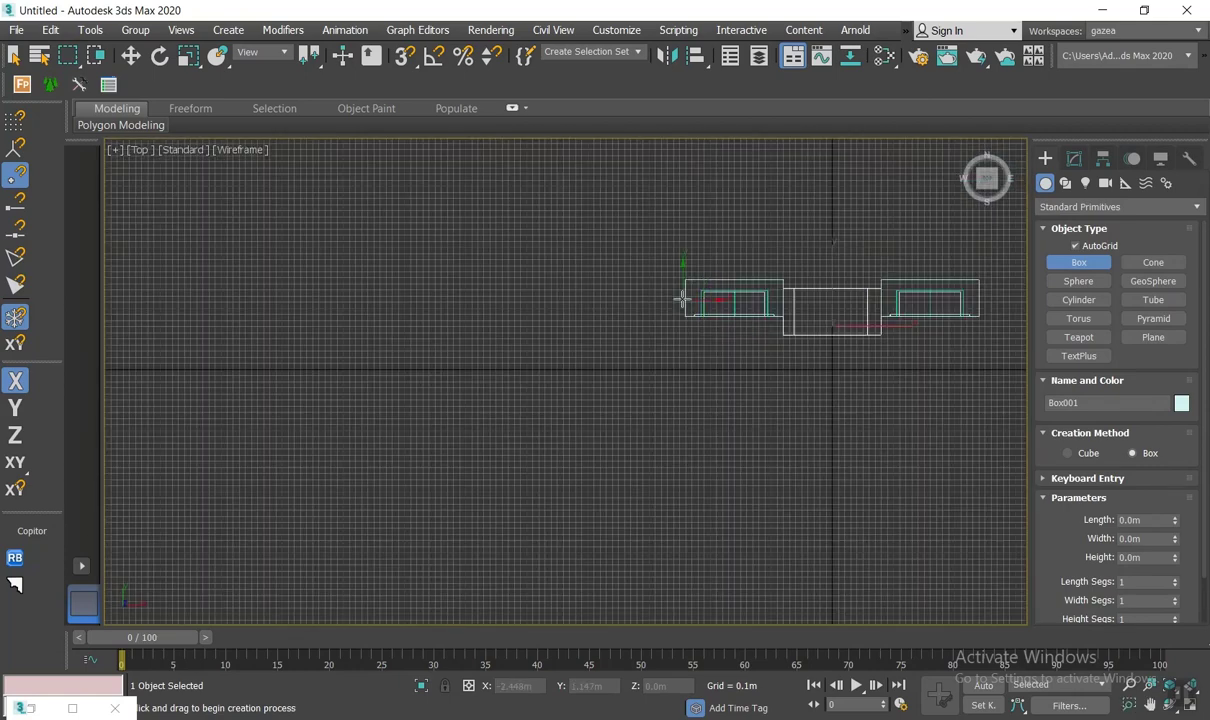
pyautogui.scroll(2, 710, 338)
pyautogui.moveTo(680, 279)
pyautogui.mouseDown()
pyautogui.moveTo(686, 405)
pyautogui.moveTo(660, 534)
pyautogui.moveTo(648, 346)
pyautogui.mouseUp()
pyautogui.moveTo(656, 534); pyautogui.dragTo(648, 346, button='middle')
pyautogui.scroll(-2, 645, 360)
pyautogui.moveTo(648, 346)
pyautogui.mouseDown()
pyautogui.moveTo(662, 448)
pyautogui.moveTo(650, 466)
pyautogui.mouseUp()
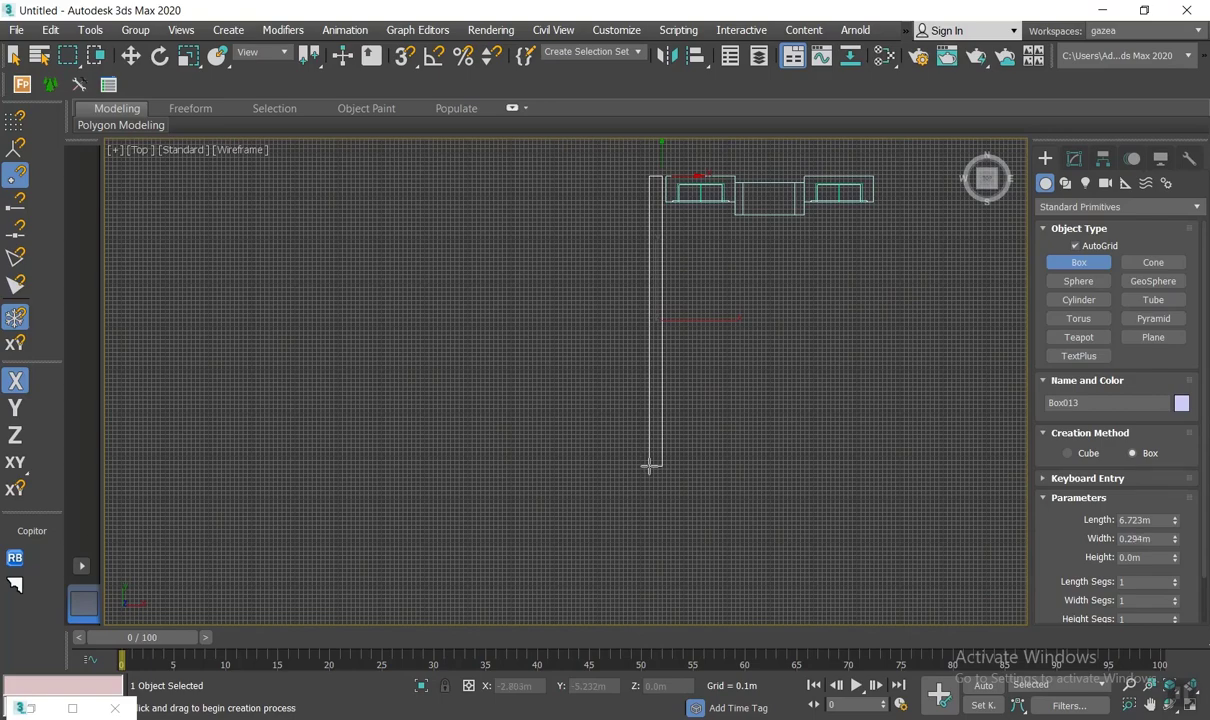
pyautogui.click(658, 301)
# Step: Snap the side wall's inner back corner to the left niche block's outer back corner
pyautogui.press('w')
pyautogui.moveTo(698, 255); pyautogui.dragTo(694, 341, button='middle')
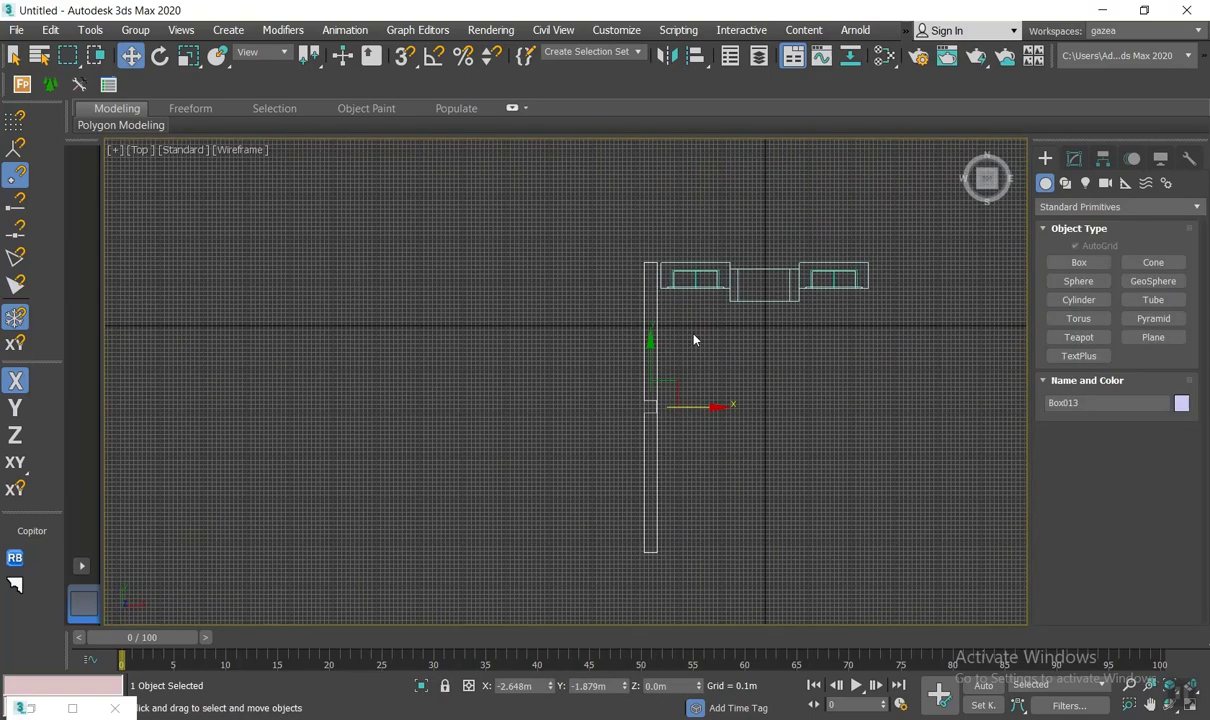
pyautogui.scroll(3, 682, 300)
pyautogui.moveTo(708, 260); pyautogui.dragTo(686, 385, button='middle')
pyautogui.press('s')
pyautogui.scroll(3, 670, 368)
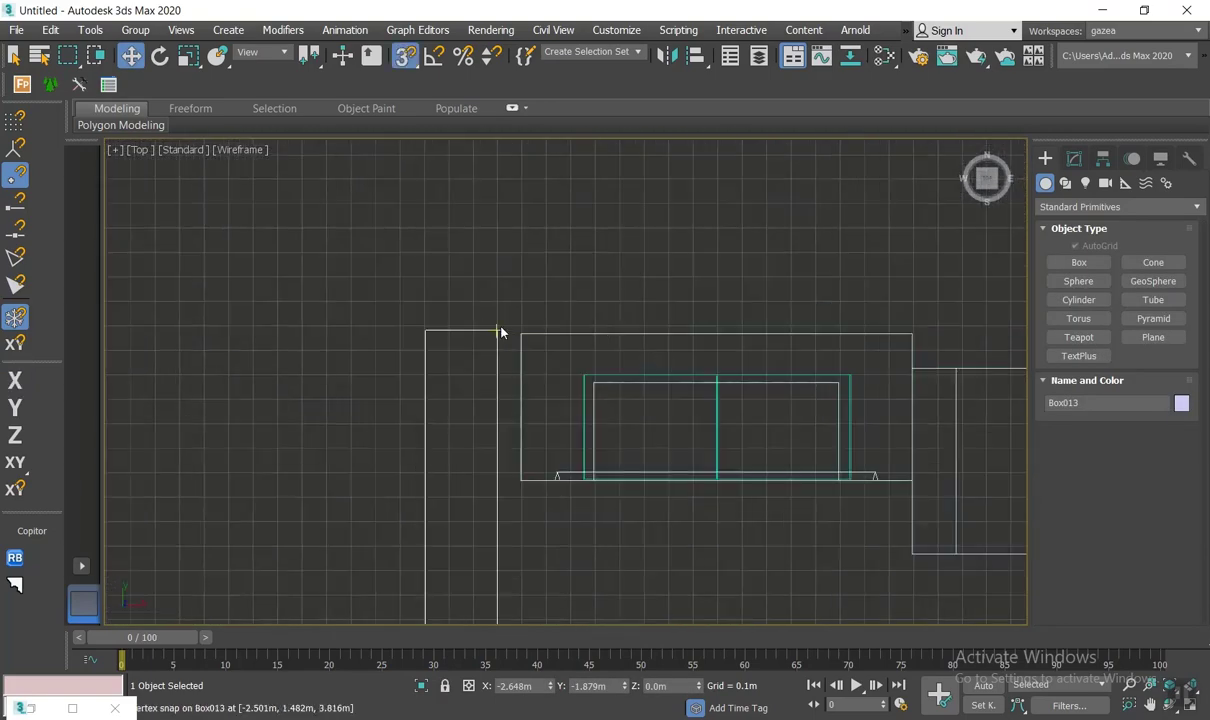
pyautogui.moveTo(498, 329); pyautogui.dragTo(519, 334)
pyautogui.scroll(-3, 611, 342)
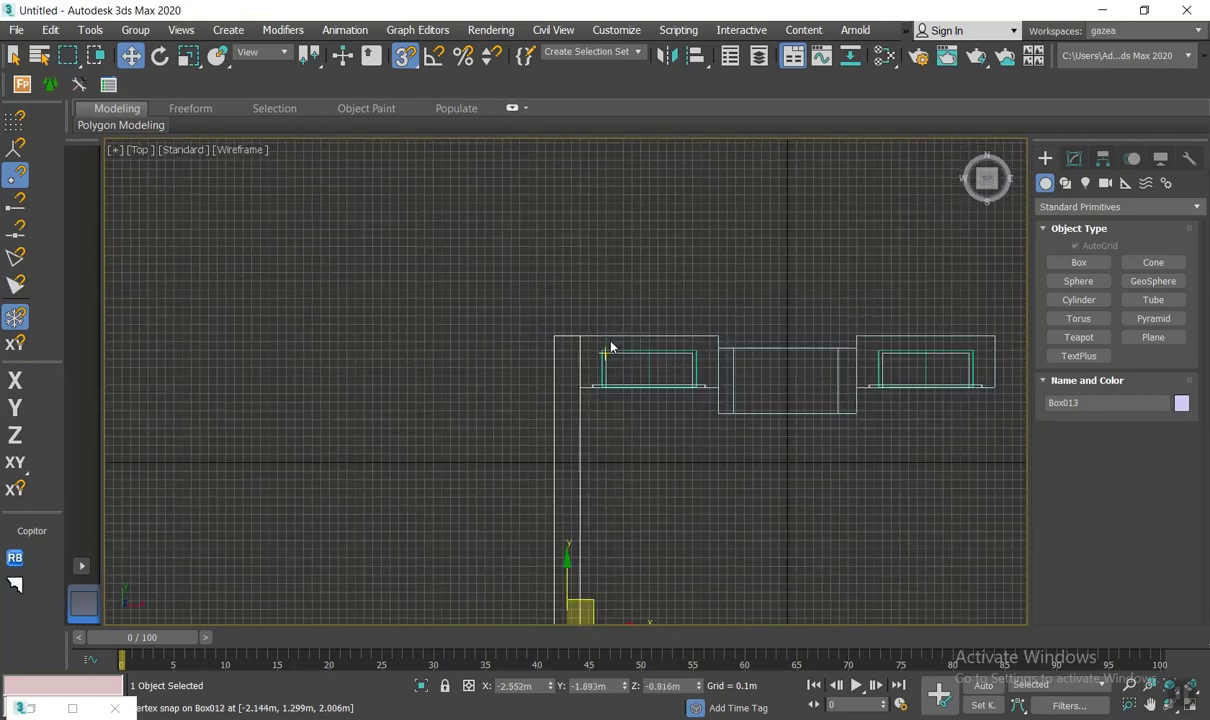
# Step: Make one instance of the side wall and snap it to the outer back corner of the right niche block
pyautogui.moveTo(610, 346); pyautogui.dragTo(536, 338, button='middle')
pyautogui.keyDown('shift'); pyautogui.moveTo(481, 327); pyautogui.dragTo(922, 330); pyautogui.keyUp('shift')
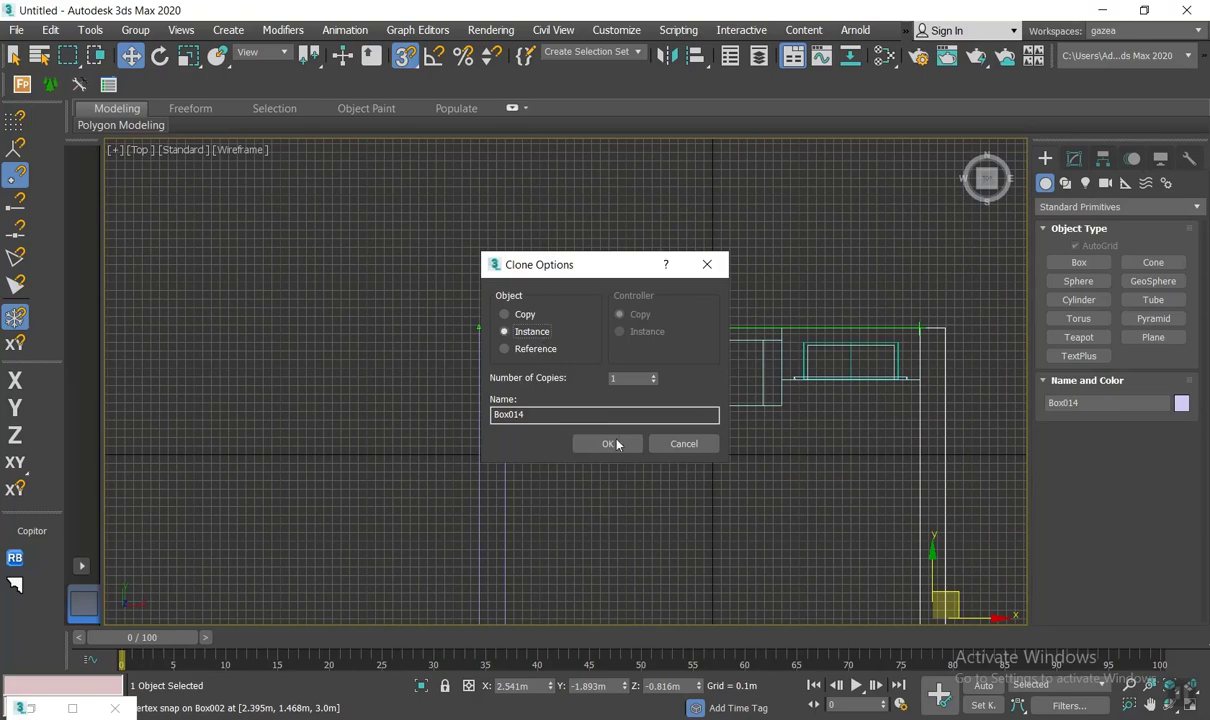
pyautogui.click(610, 444)
# Step: Snap the left side wall's bottom back corner to the base of the adjoining niche block in the Perspective view
pyautogui.press('p')
pyautogui.scroll(-4, 690, 400)
pyautogui.moveTo(724, 410)
pyautogui.keyDown('alt'); pyautogui.mouseDown(button='middle')
pyautogui.moveTo(784, 364)
pyautogui.moveTo(790, 306)
pyautogui.mouseUp(button='middle'); pyautogui.keyUp('alt')
pyautogui.scroll(3, 677, 511)
pyautogui.moveTo(677, 511); pyautogui.dragTo(757, 360, button='middle')
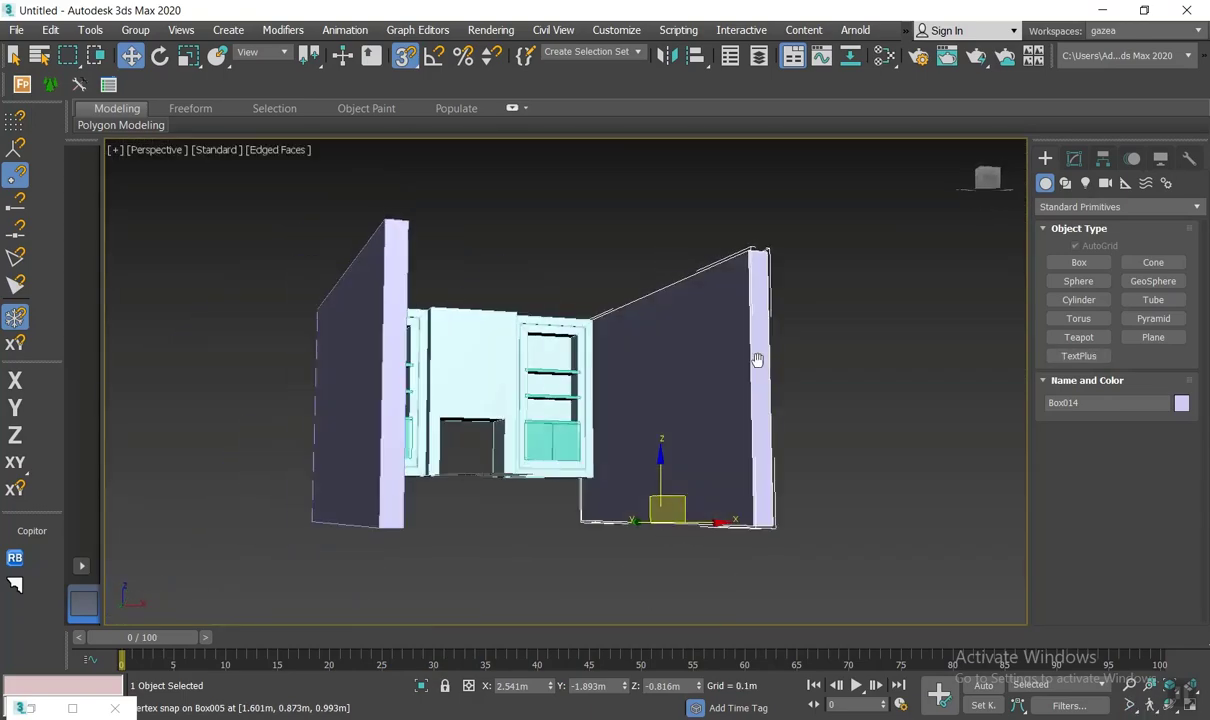
pyautogui.keyDown('alt'); pyautogui.moveTo(675, 451); pyautogui.dragTo(748, 476, button='middle'); pyautogui.keyUp('alt')
pyautogui.scroll(3, 784, 500)
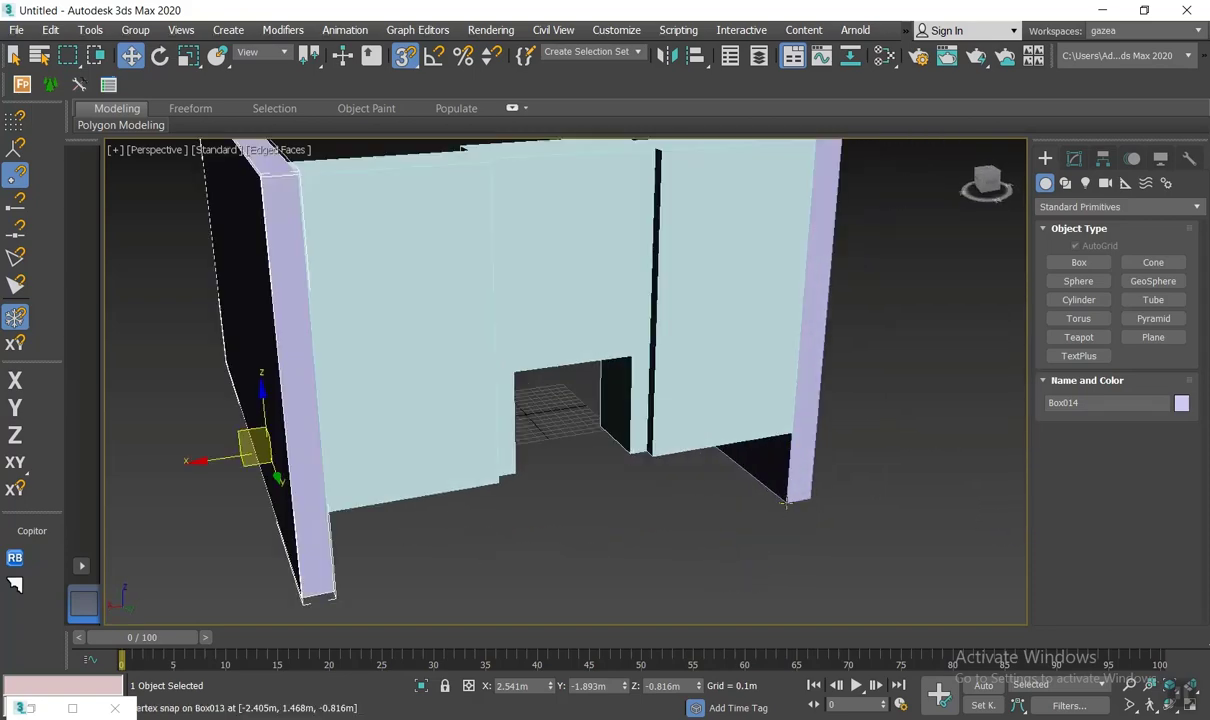
pyautogui.moveTo(786, 502); pyautogui.dragTo(791, 433)
# Step: Snap the right side wall's bottom back corner to the base of the adjoining niche block in the Perspective view
pyautogui.moveTo(503, 559); pyautogui.dragTo(635, 502, button='middle')
pyautogui.click(455, 519)
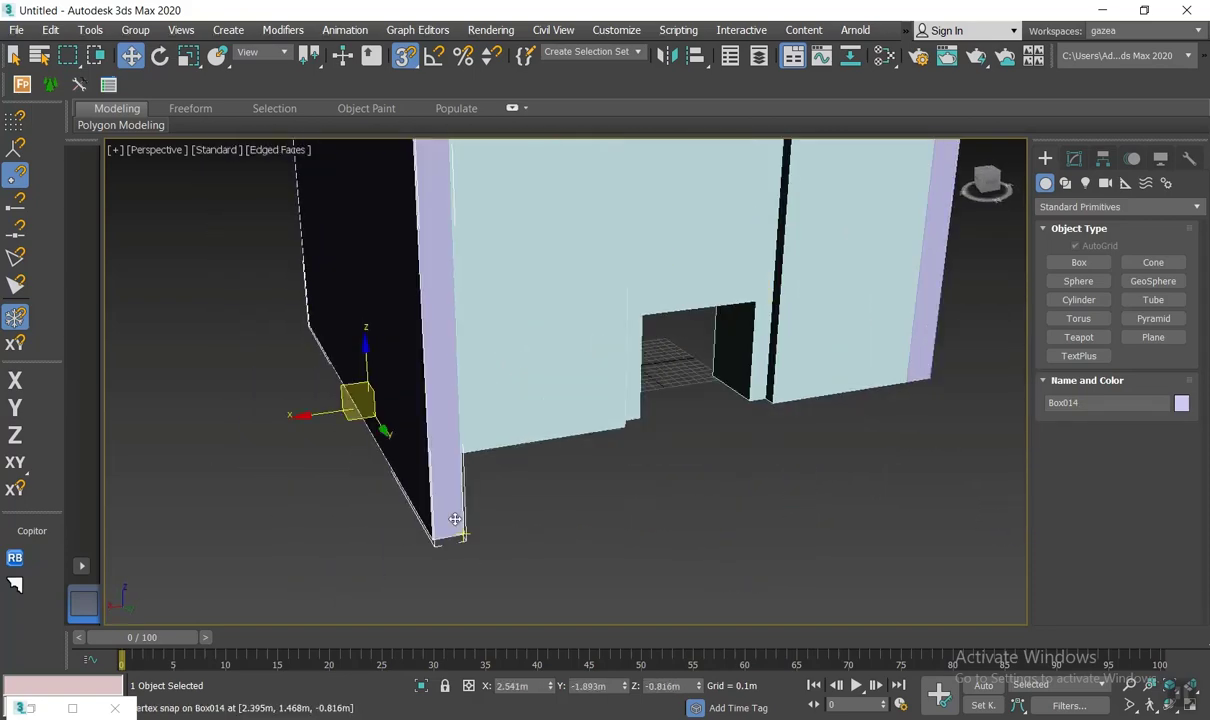
pyautogui.click(464, 537)
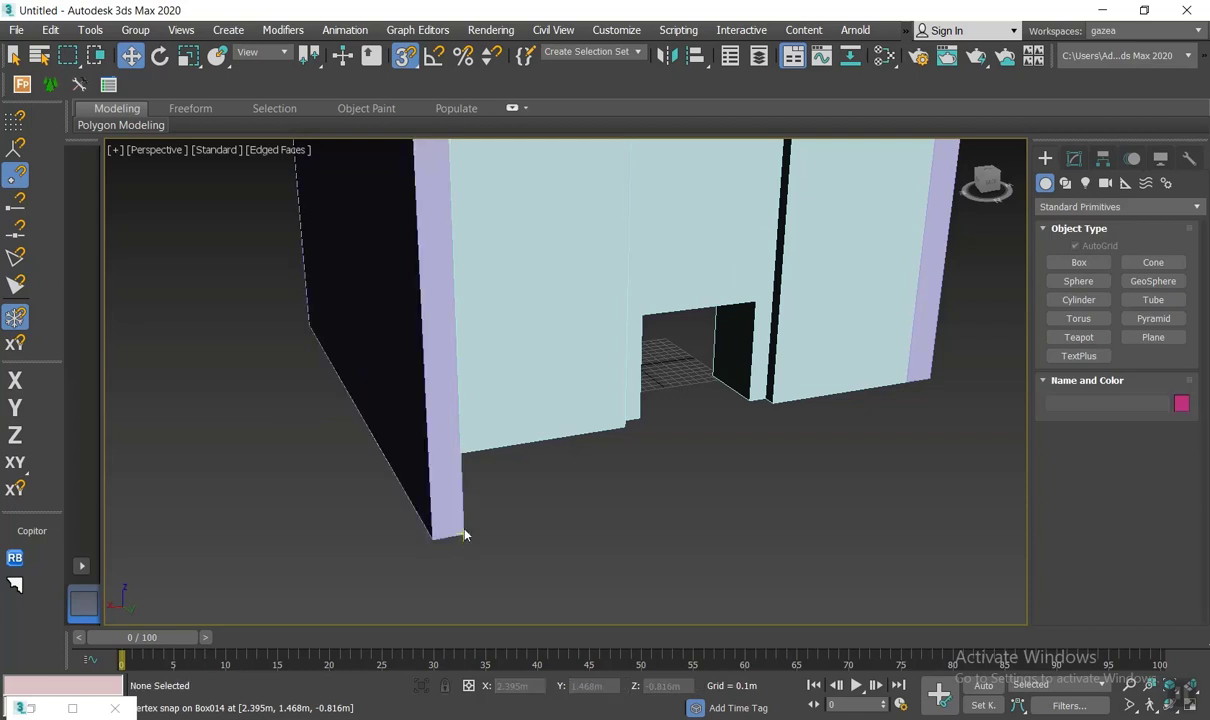
pyautogui.click(464, 535)
pyautogui.moveTo(463, 534); pyautogui.dragTo(464, 448)
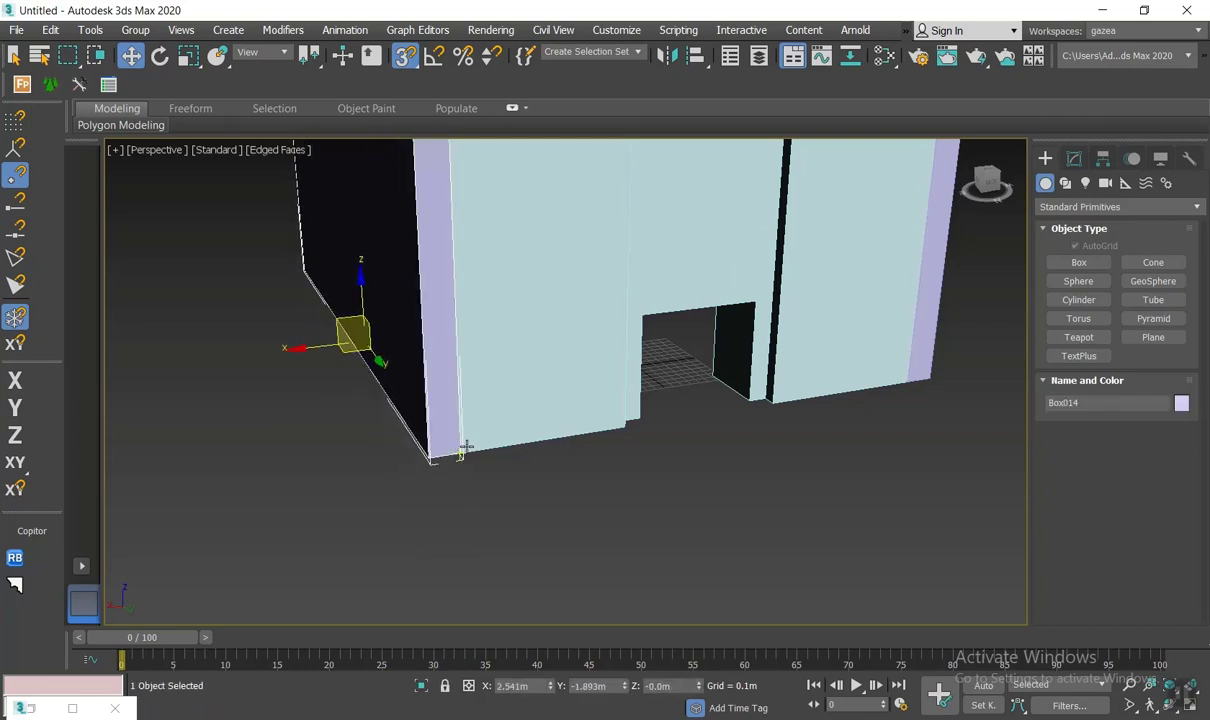
# Step: Set the height of the instanced side walls to 3 m and clear the selection
pyautogui.scroll(-5, 732, 416)
pyautogui.keyDown('alt'); pyautogui.moveTo(732, 416); pyautogui.dragTo(526, 434, button='middle'); pyautogui.keyUp('alt')
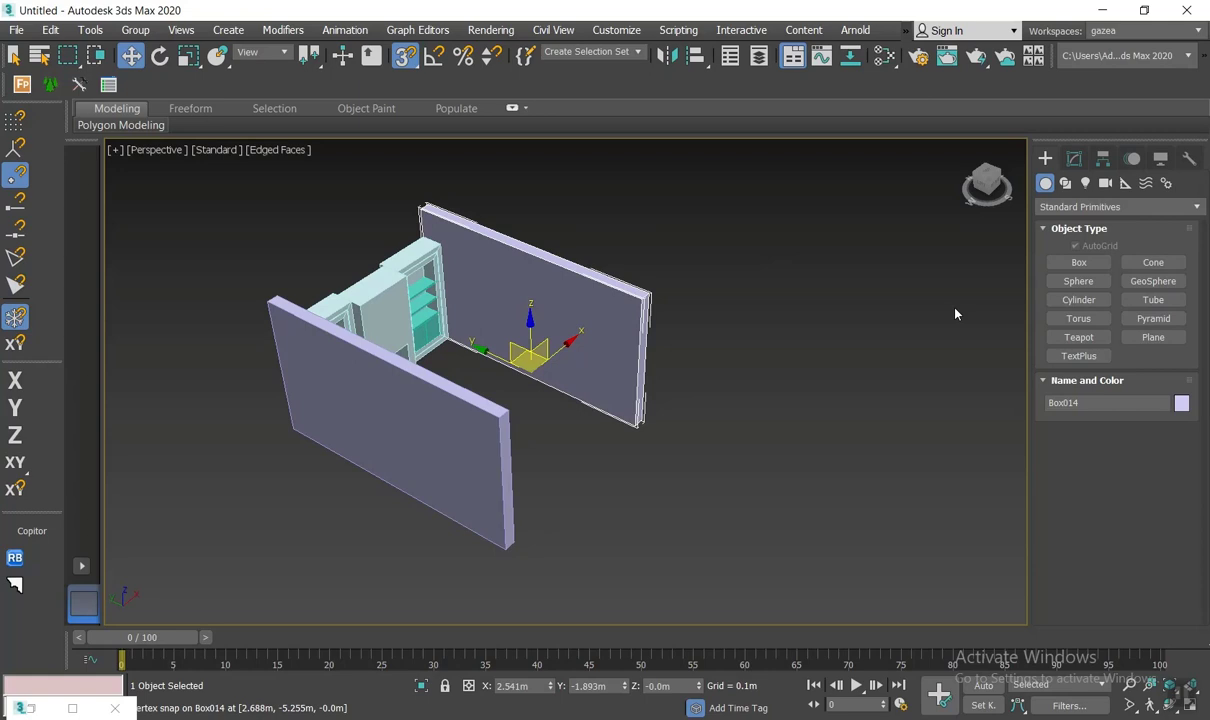
pyautogui.click(1075, 160)
pyautogui.moveTo(1176, 426); pyautogui.dragTo(1179, 436)
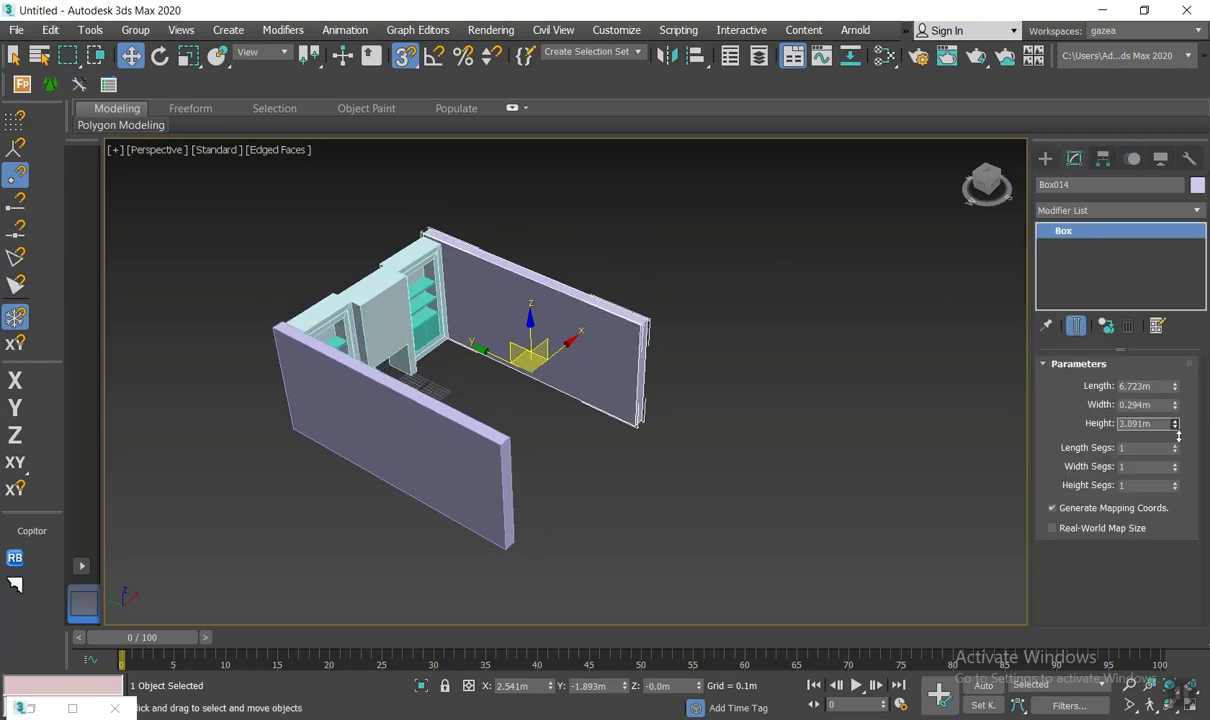
pyautogui.write('3')
pyautogui.press('Return')
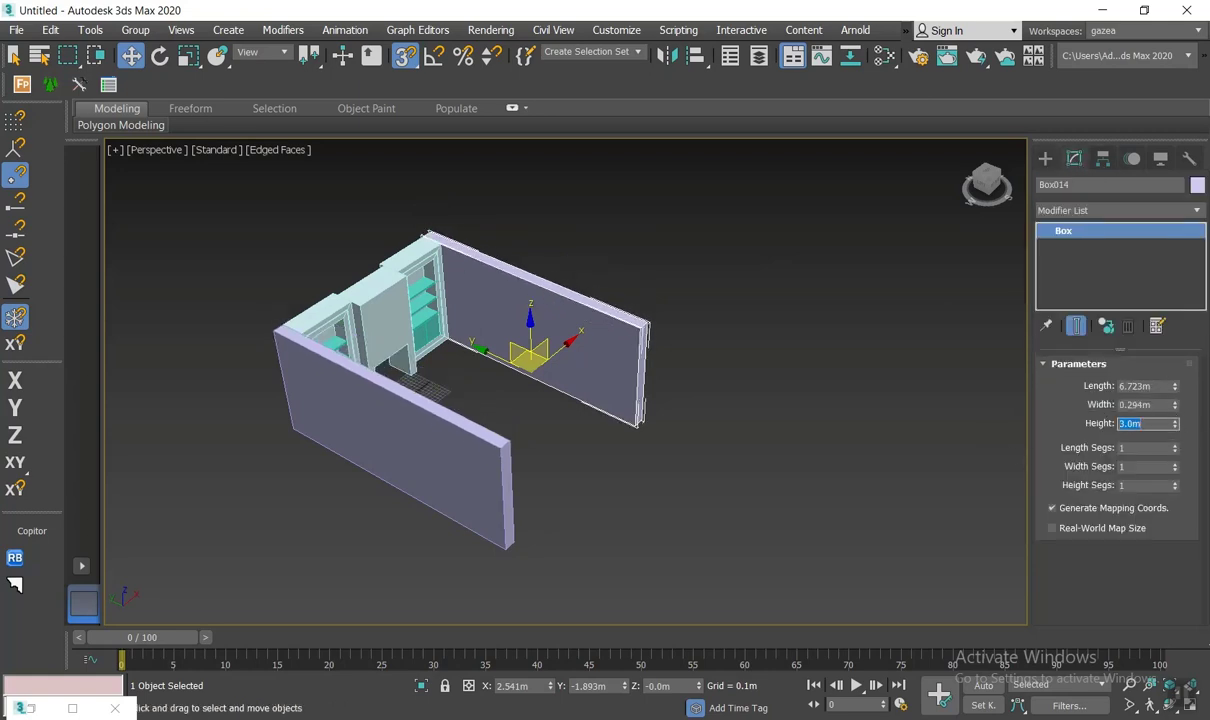
pyautogui.click(862, 490)
# Step: Create a front wall box across both side walls in the Top view, about 6.2 m wide, 0.43 m long and 3 m high
pyautogui.keyDown('alt'); pyautogui.moveTo(503, 350); pyautogui.dragTo(472, 340, button='middle'); pyautogui.keyUp('alt')
pyautogui.scroll(4, 467, 270)
pyautogui.moveTo(472, 340); pyautogui.dragTo(524, 432, button='middle')
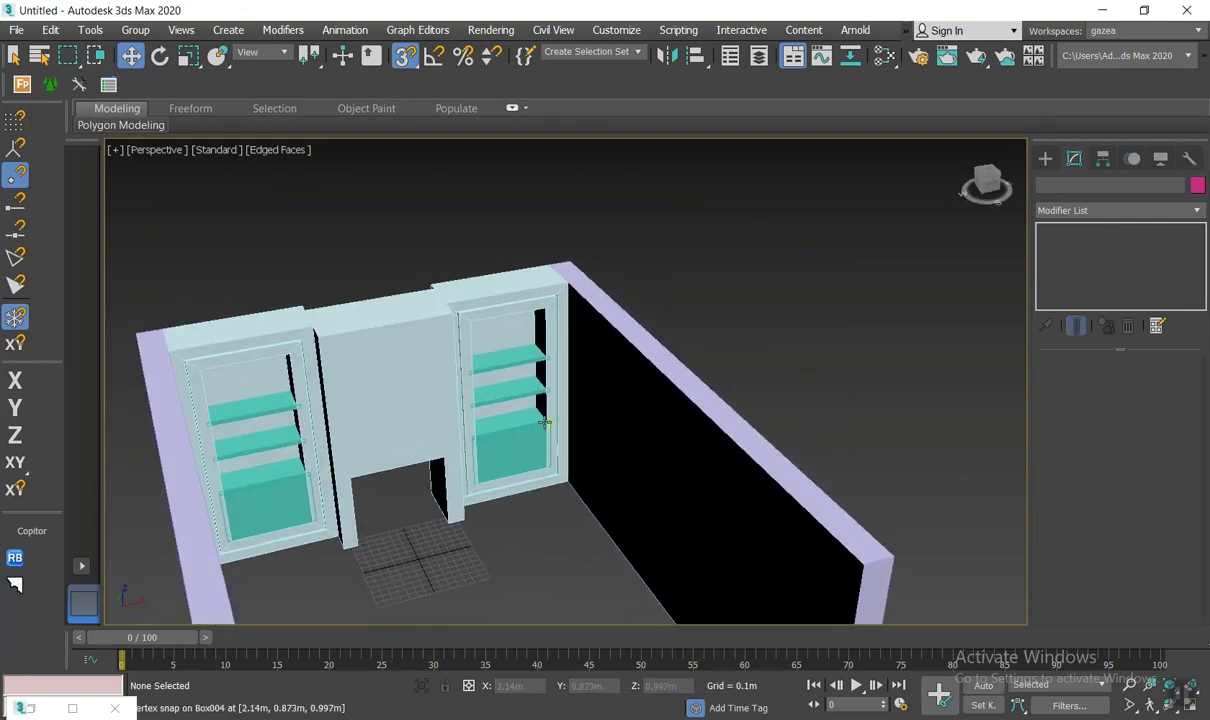
pyautogui.moveTo(614, 371); pyautogui.dragTo(601, 345, button='middle')
pyautogui.press('t')
pyautogui.scroll(2, 620, 389)
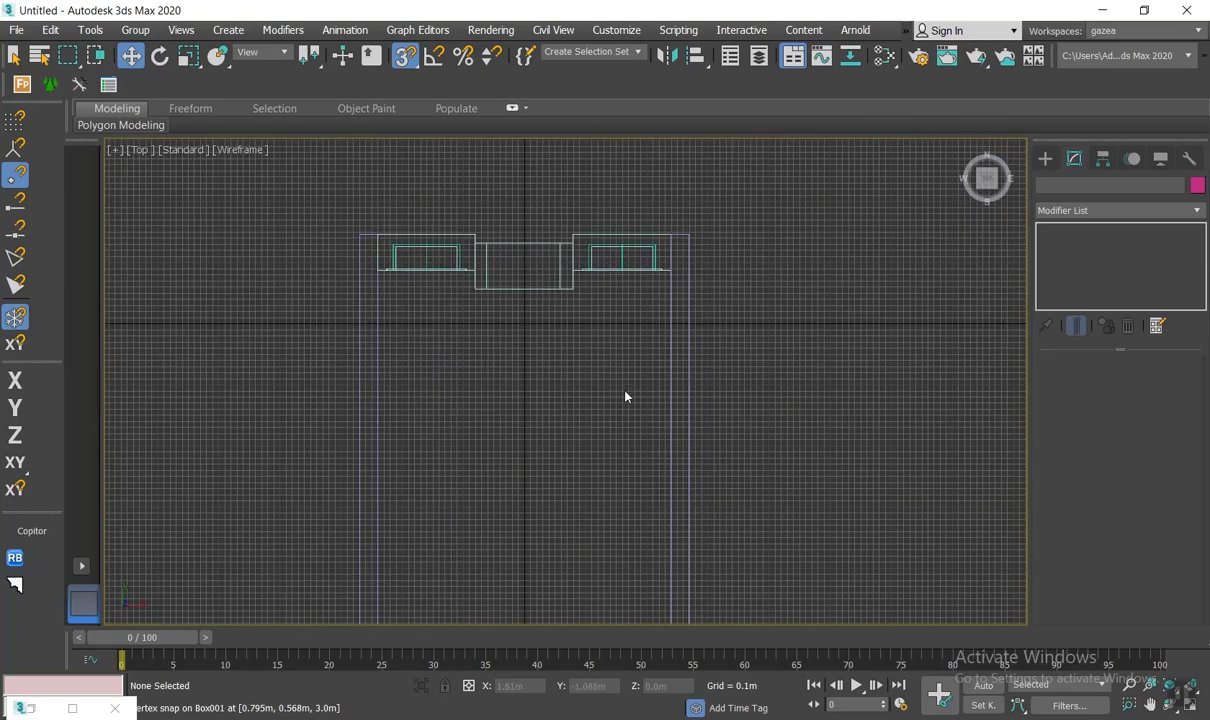
pyautogui.scroll(-2, 626, 394)
pyautogui.click(1045, 158)
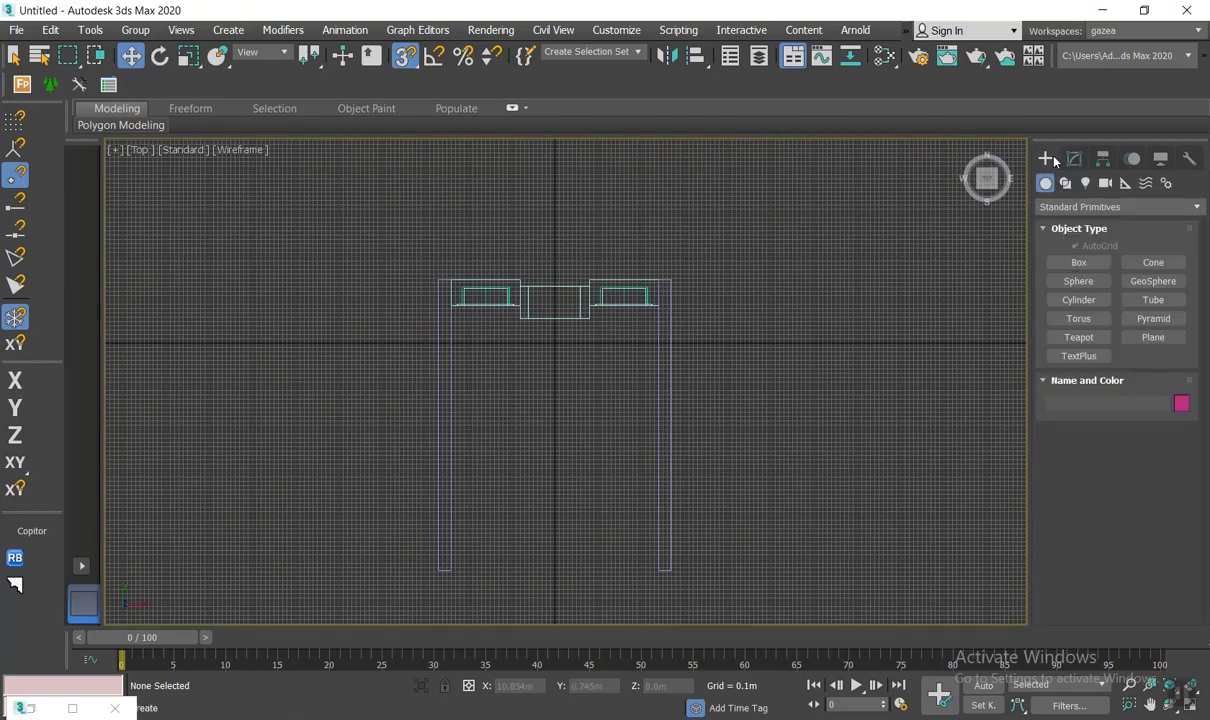
pyautogui.click(1079, 262)
pyautogui.moveTo(681, 459); pyautogui.dragTo(413, 478)
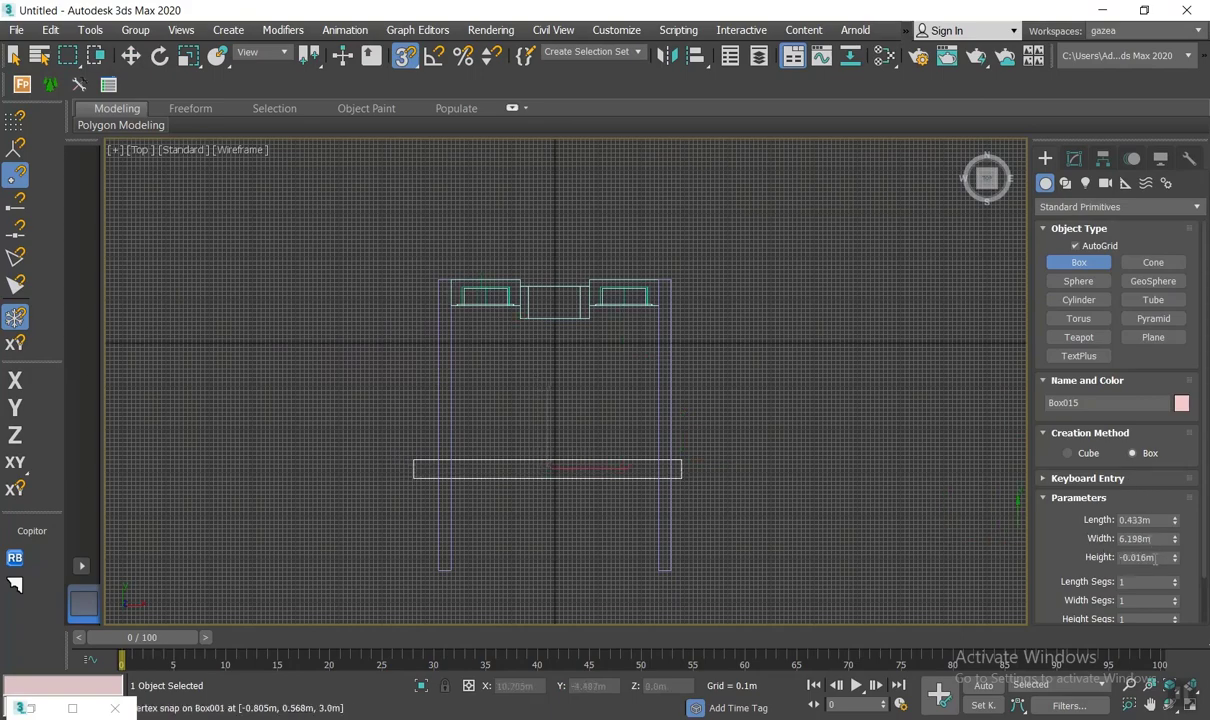
pyautogui.click(1155, 558)
# Step: Move the front wall along Y to about -4.95 m, near the open ends of the side walls
pyautogui.moveTo(719, 416); pyautogui.dragTo(852, 467, button='middle')
pyautogui.press('p')
pyautogui.scroll(-3, 708, 425)
pyautogui.press('w')
pyautogui.keyDown('alt'); pyautogui.moveTo(724, 485); pyautogui.dragTo(700, 502, button='middle'); pyautogui.keyUp('alt')
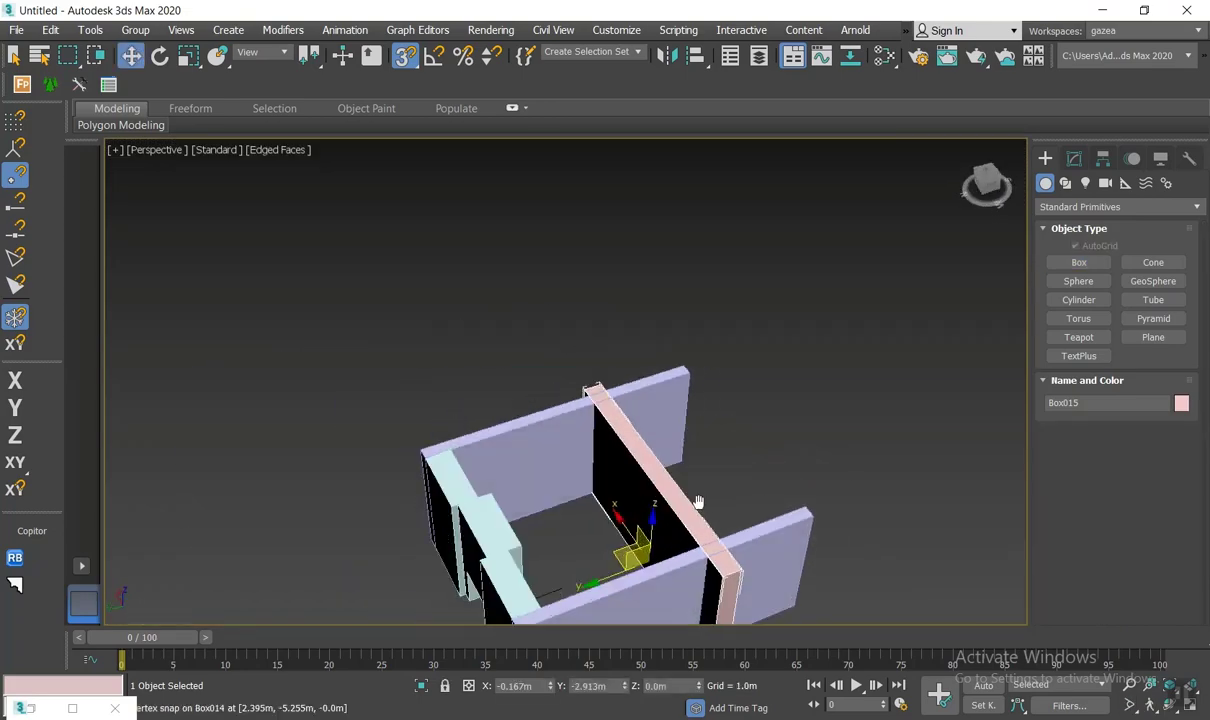
pyautogui.moveTo(605, 579); pyautogui.dragTo(655, 545)
pyautogui.scroll(-5, 691, 494)
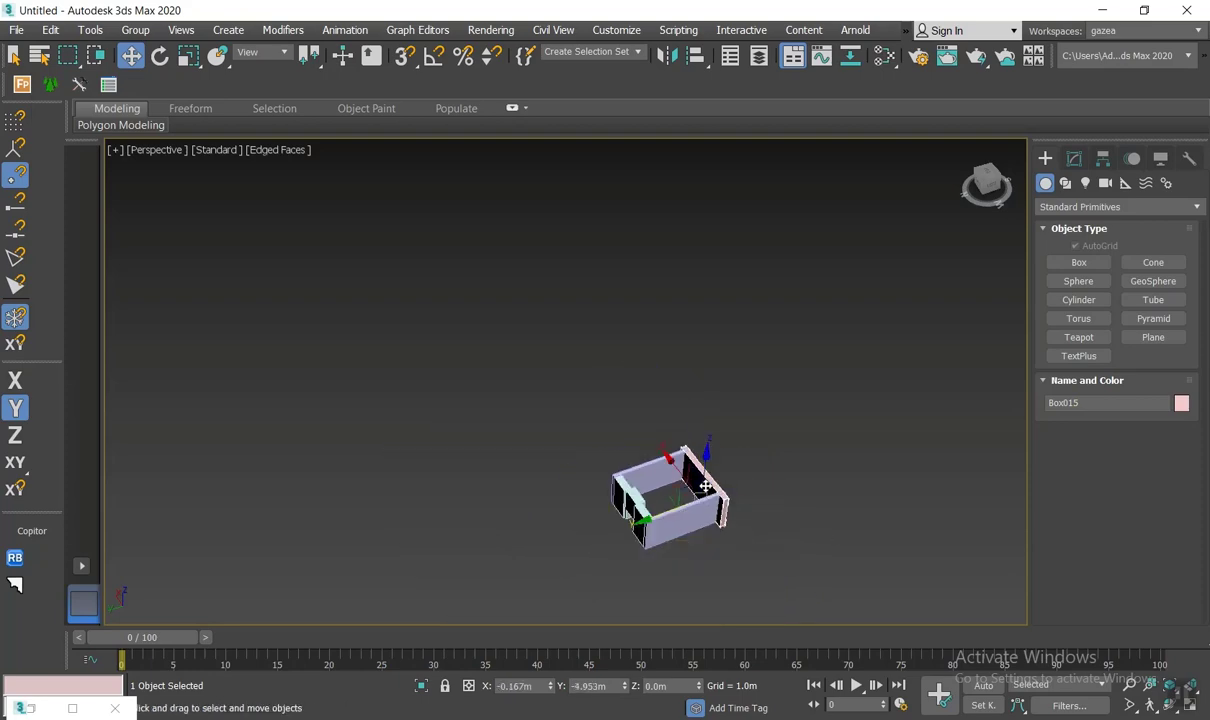
# Step: Add an Edit Poly modifier to the front wall and return to the Top view
pyautogui.keyDown('alt'); pyautogui.moveTo(691, 494); pyautogui.dragTo(670, 470, button='middle'); pyautogui.keyUp('alt')
pyautogui.press('t')
pyautogui.scroll(-1, 678, 459)
pyautogui.scroll(2, 630, 510)
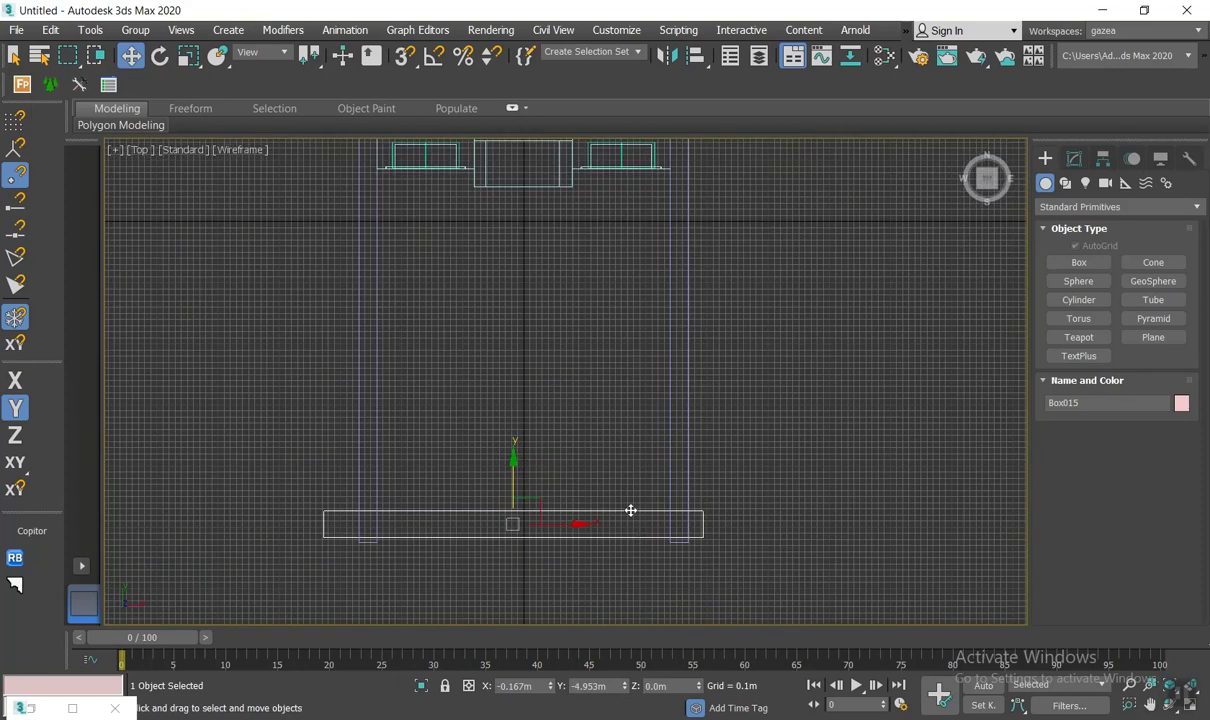
pyautogui.click(1074, 159)
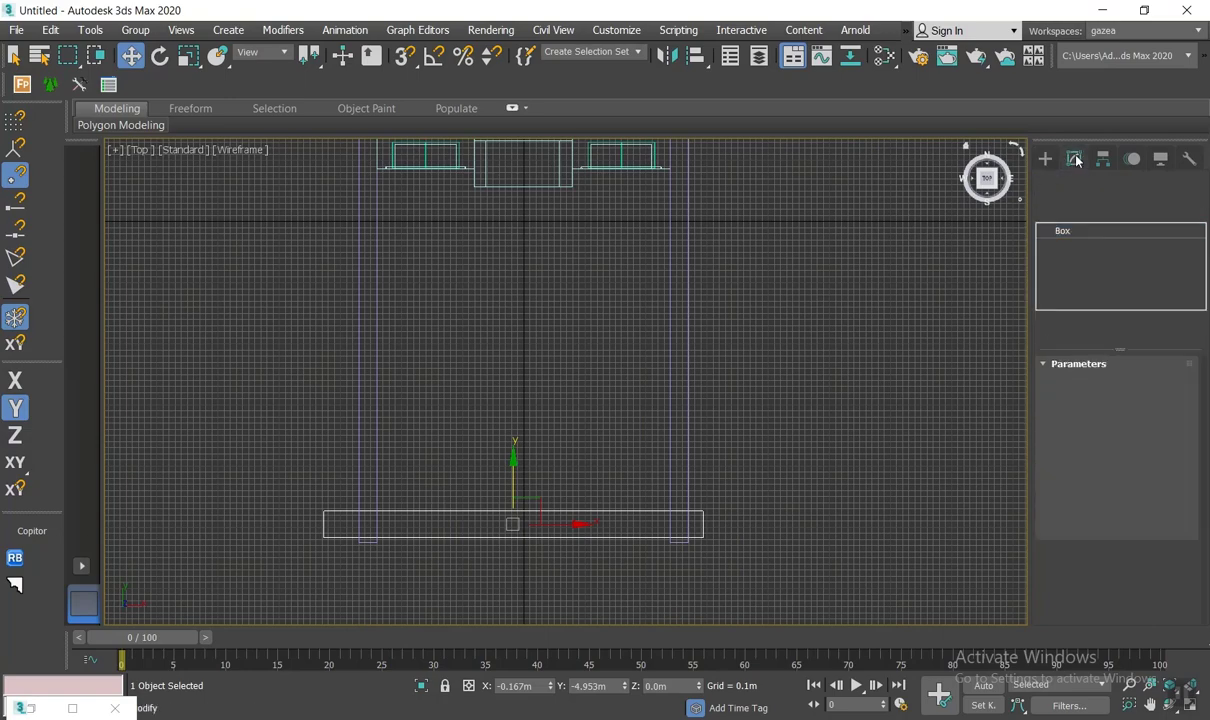
pyautogui.click(1098, 214)
pyautogui.press('e')
pyautogui.press('e')
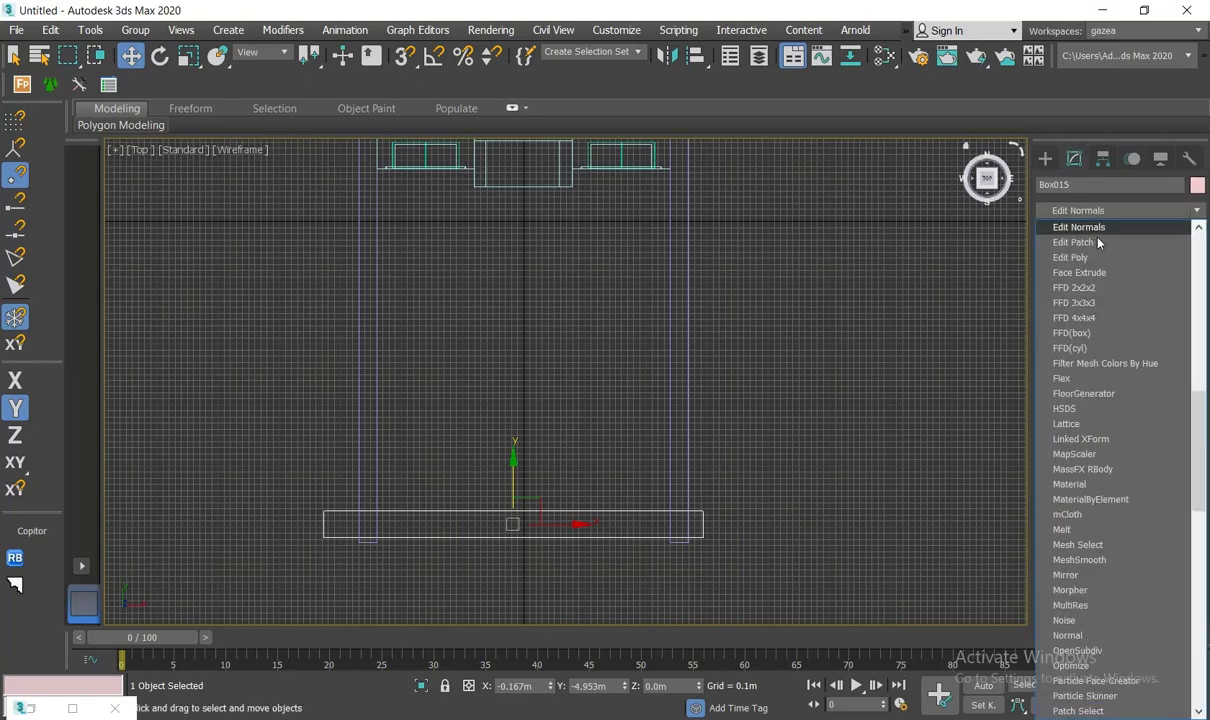
pyautogui.click(1085, 260)
# Step: Snap the front wall's right end vertices along X to the right side wall's inner face, with axis constraints enabled for snapping
pyautogui.scroll(2, 689, 488)
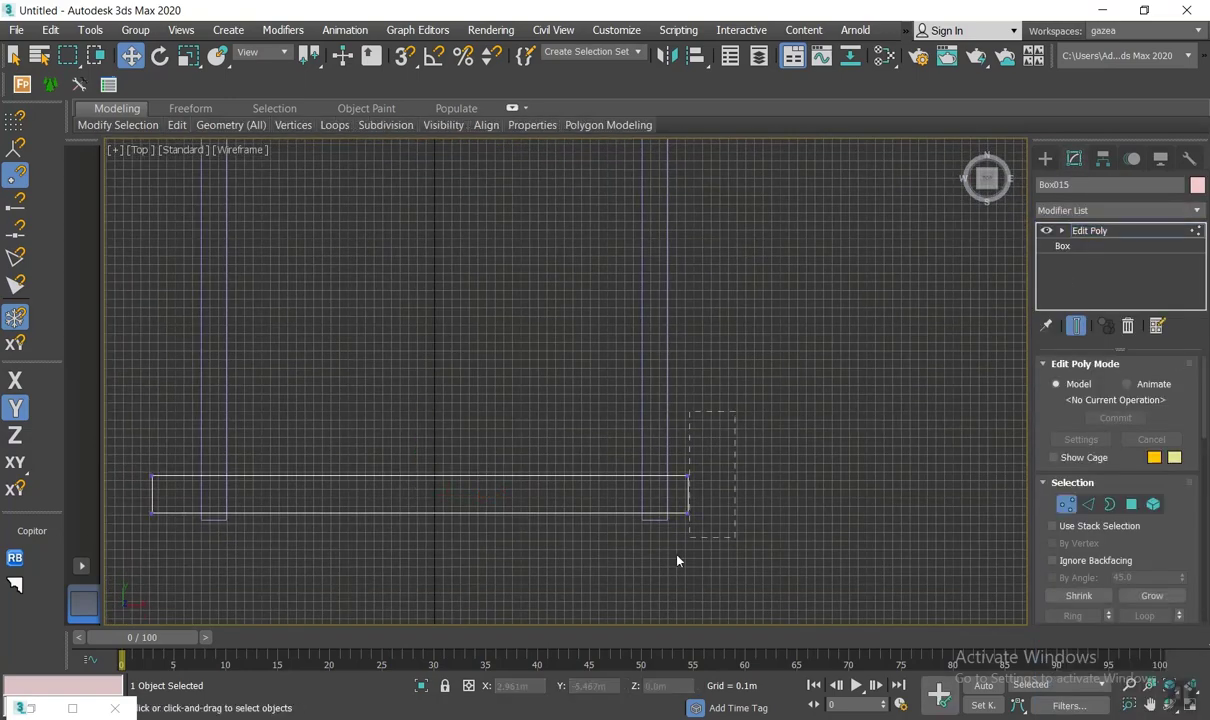
pyautogui.moveTo(736, 495); pyautogui.dragTo(648, 516)
pyautogui.press('s')
pyautogui.rightClick(648, 516)
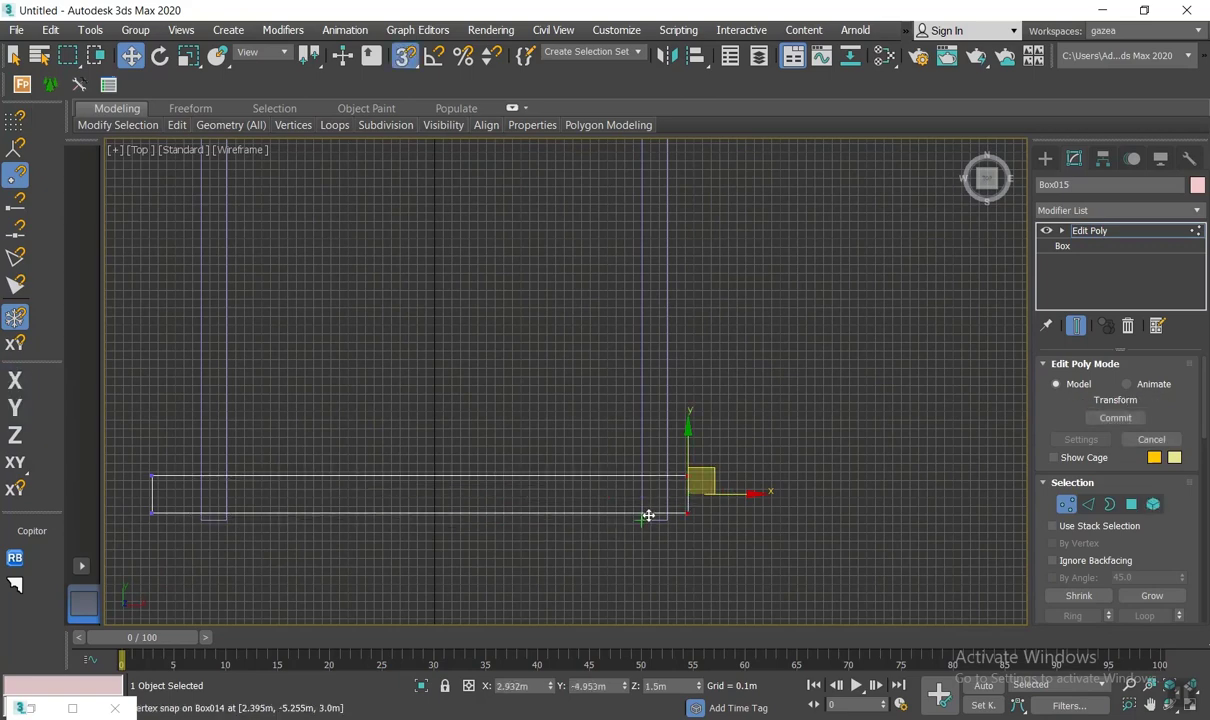
pyautogui.click(16, 488)
pyautogui.moveTo(735, 493); pyautogui.dragTo(645, 522)
# Step: Snap the front wall's left end vertices along X to the left side wall's inner face
pyautogui.moveTo(394, 506); pyautogui.dragTo(649, 505, button='middle')
pyautogui.moveTo(254, 465); pyautogui.dragTo(430, 555)
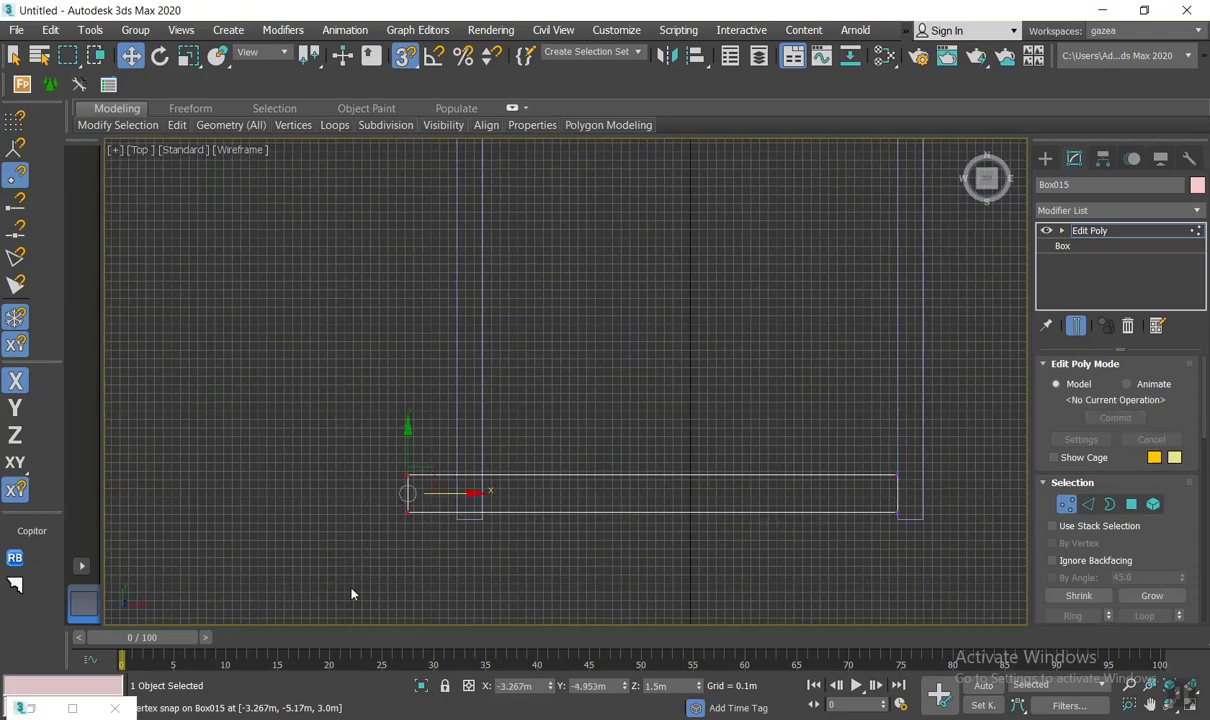
pyautogui.moveTo(447, 492); pyautogui.dragTo(480, 520)
pyautogui.scroll(-3, 590, 528)
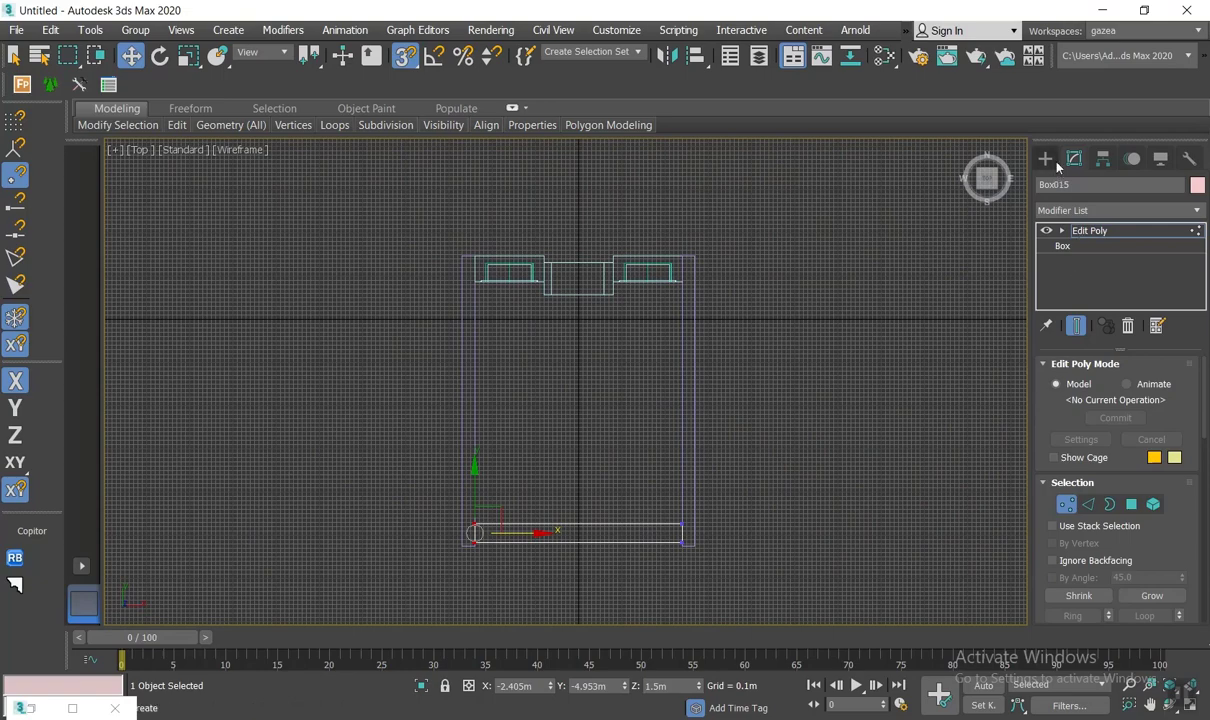
# Step: Start a spline with the Line tool using 2.5D snap, running along the front wall's inner edge from left to right corner
pyautogui.click(1045, 158)
pyautogui.click(1066, 184)
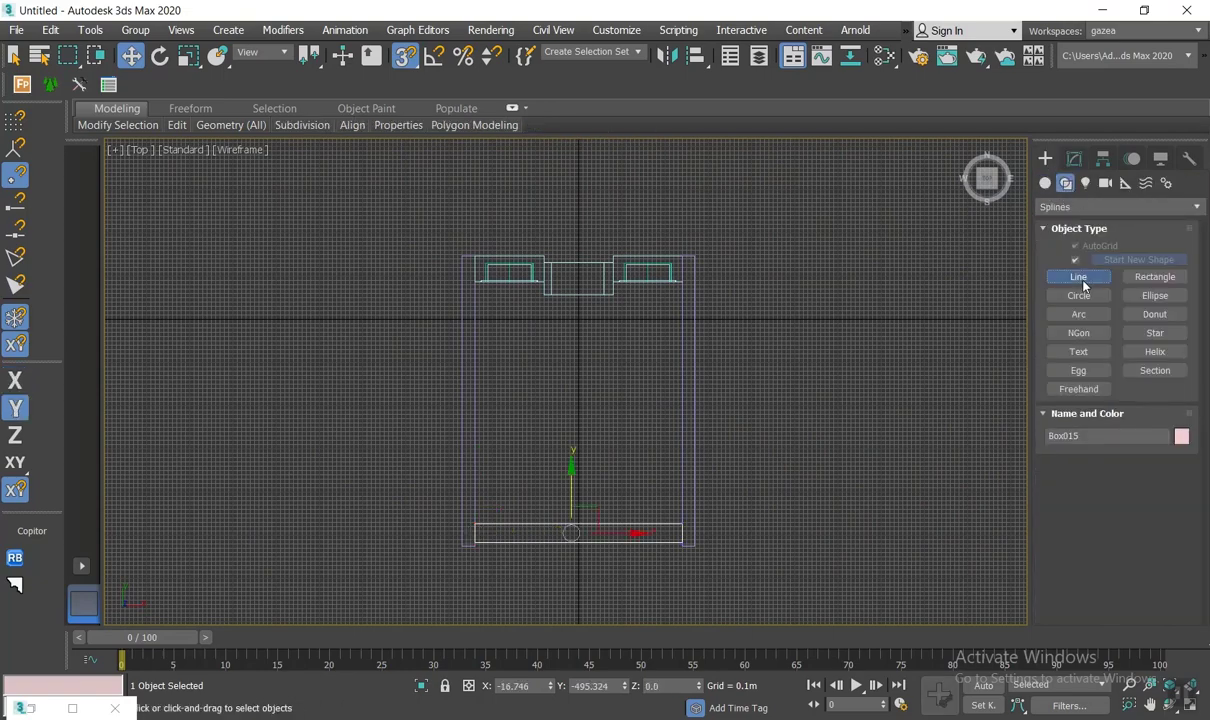
pyautogui.click(1078, 277)
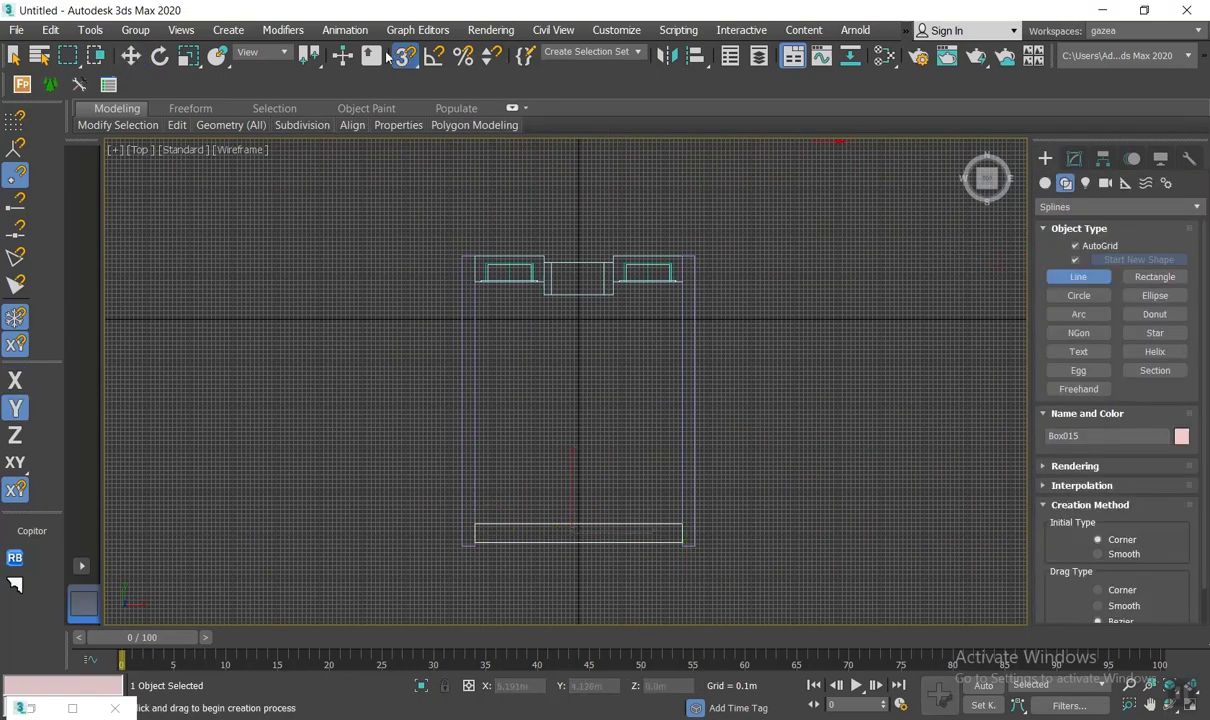
pyautogui.moveTo(403, 56); pyautogui.dragTo(392, 110)
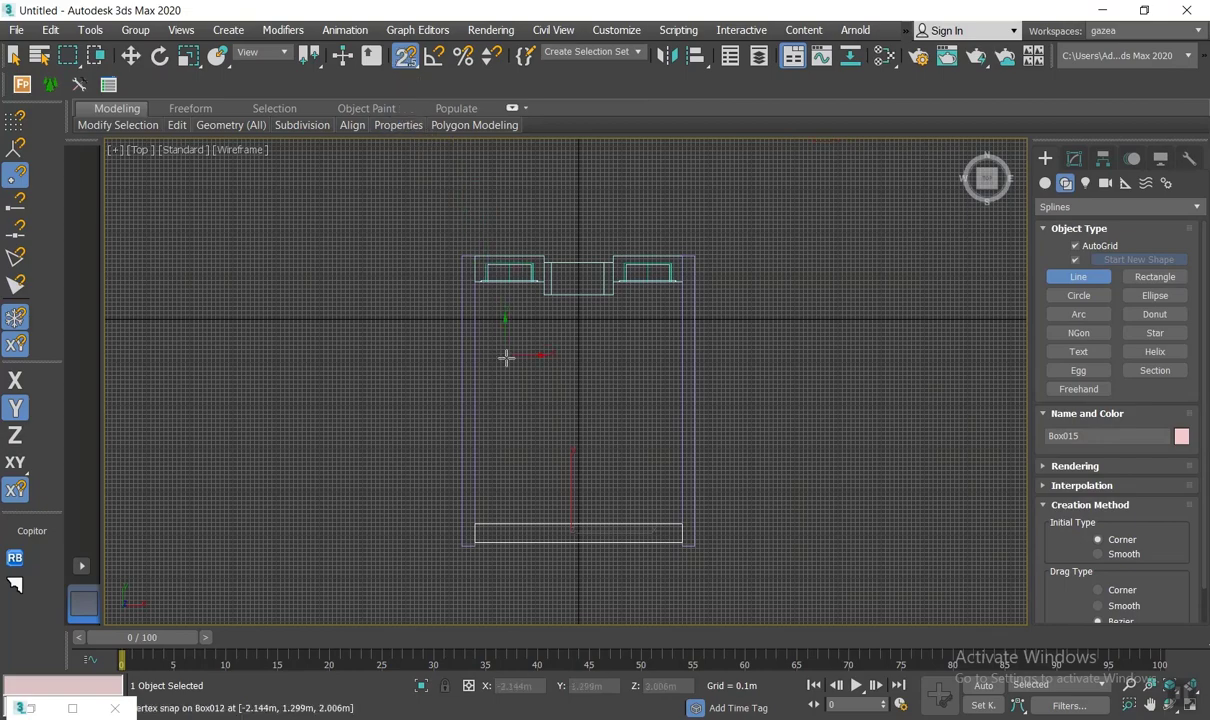
pyautogui.scroll(3, 500, 360)
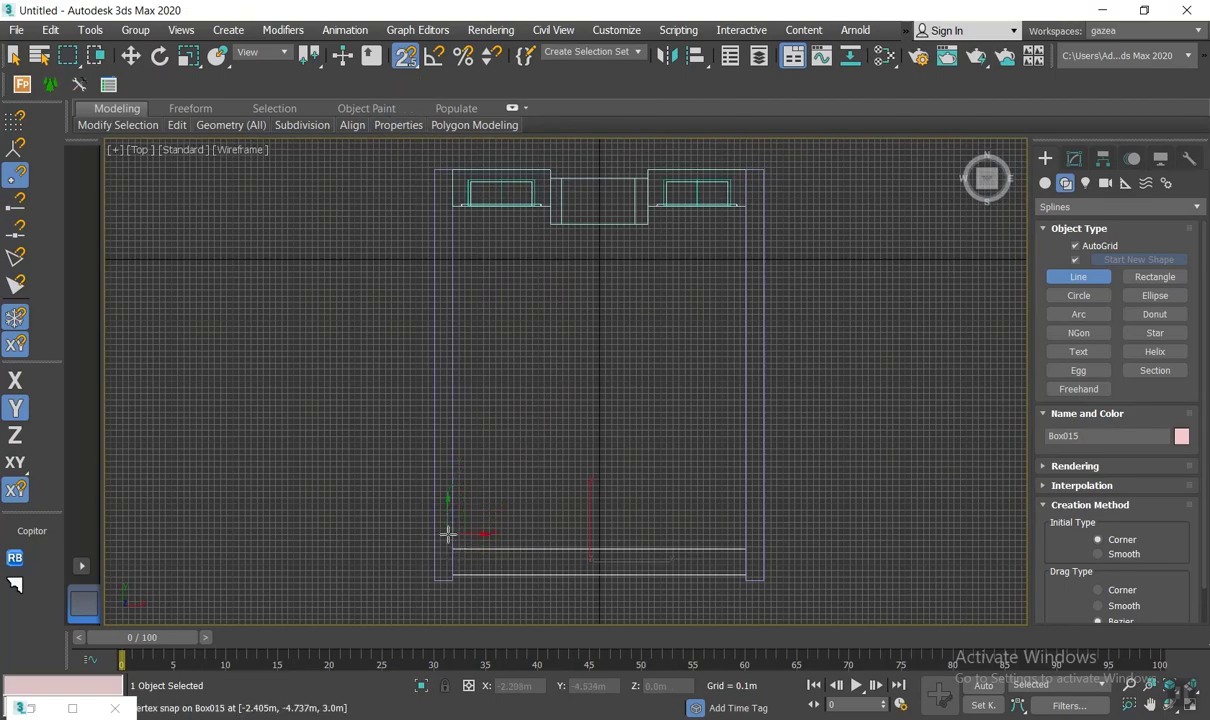
pyautogui.click(465, 546)
pyautogui.click(745, 548)
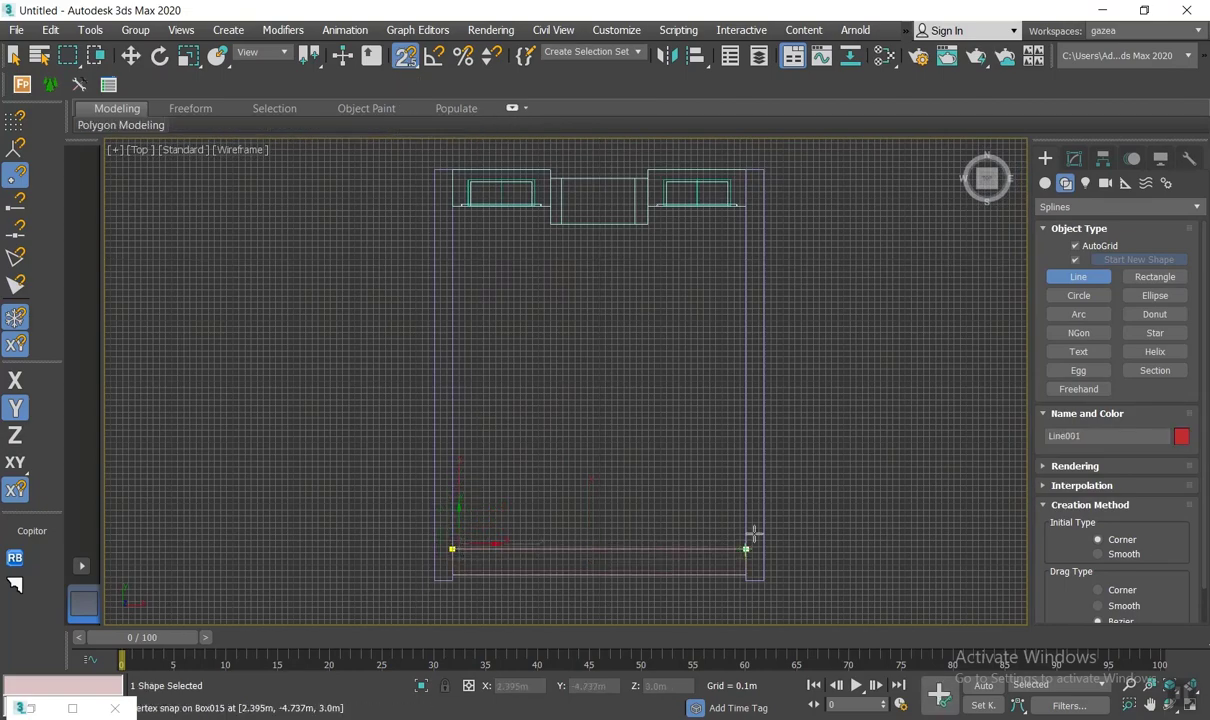
# Step: Continue the spline along the right niche front, around the projecting fireplace wall and along the left niche front to its outer corner
pyautogui.moveTo(743, 249); pyautogui.dragTo(743, 402, button='middle')
pyautogui.scroll(4, 743, 402)
pyautogui.click(751, 315)
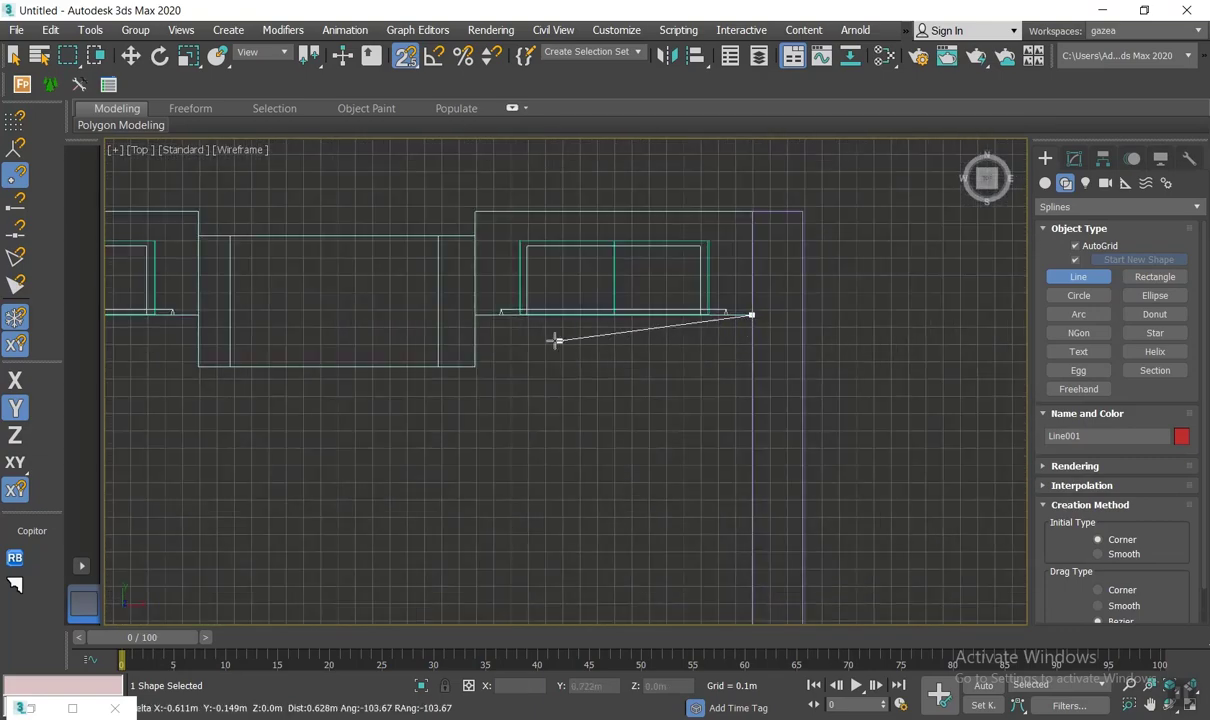
pyautogui.click(475, 365)
pyautogui.moveTo(274, 396); pyautogui.dragTo(508, 413, button='middle')
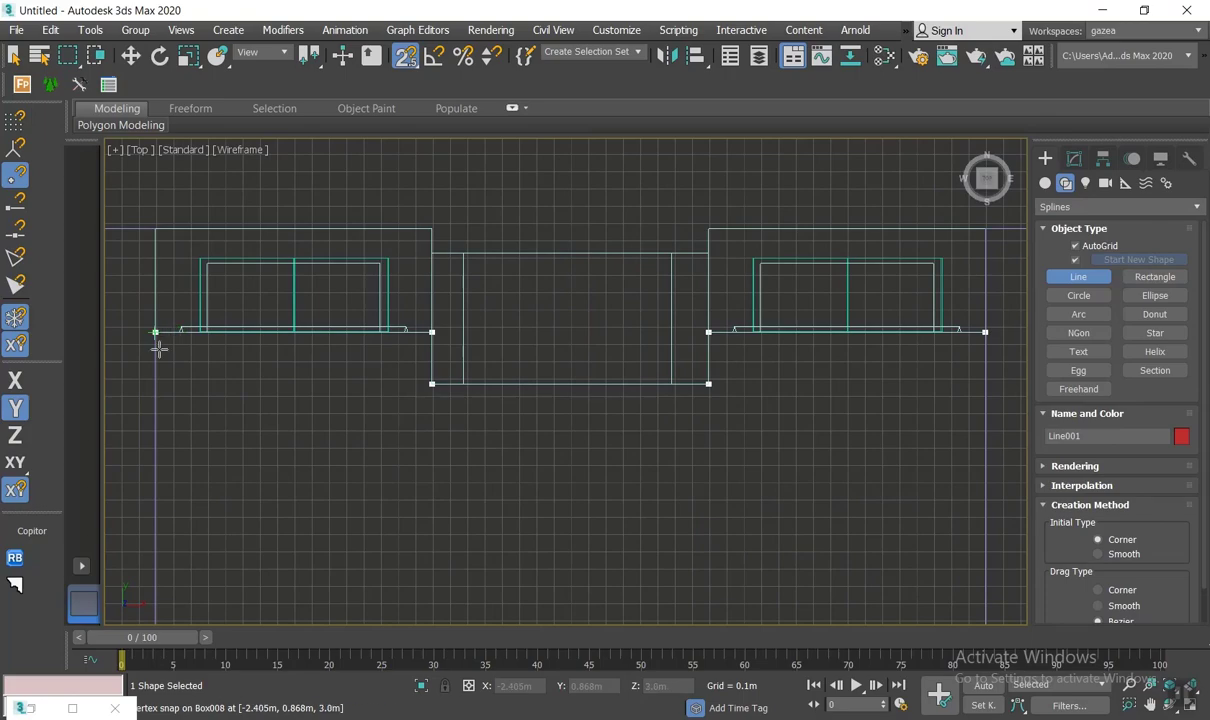
pyautogui.click(155, 332)
# Step: Close the spline at its starting corner on the front wall and finish the Line tool
pyautogui.scroll(-4, 208, 505)
pyautogui.moveTo(208, 505); pyautogui.dragTo(216, 440, button='middle')
pyautogui.click(218, 503)
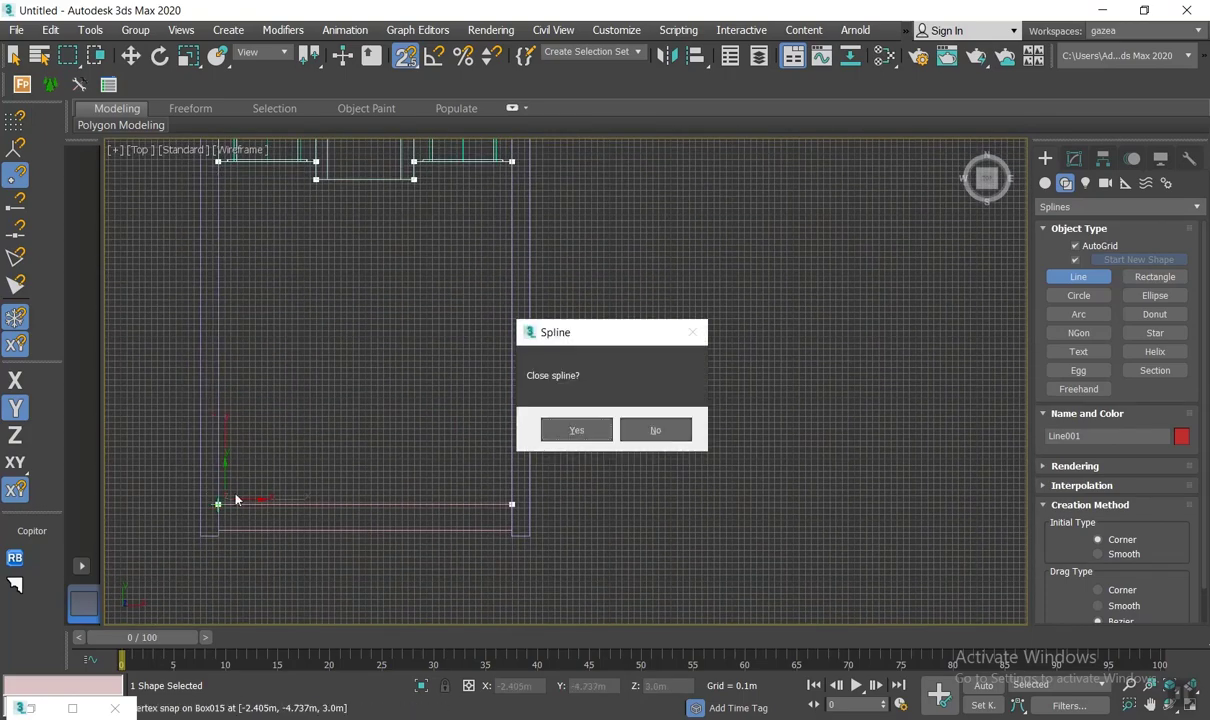
pyautogui.click(576, 429)
pyautogui.rightClick(508, 380)
# Step: Raise the closed room outline along Z to about 2.88 m in the Perspective view
pyautogui.scroll(3, 520, 420)
pyautogui.press('p')
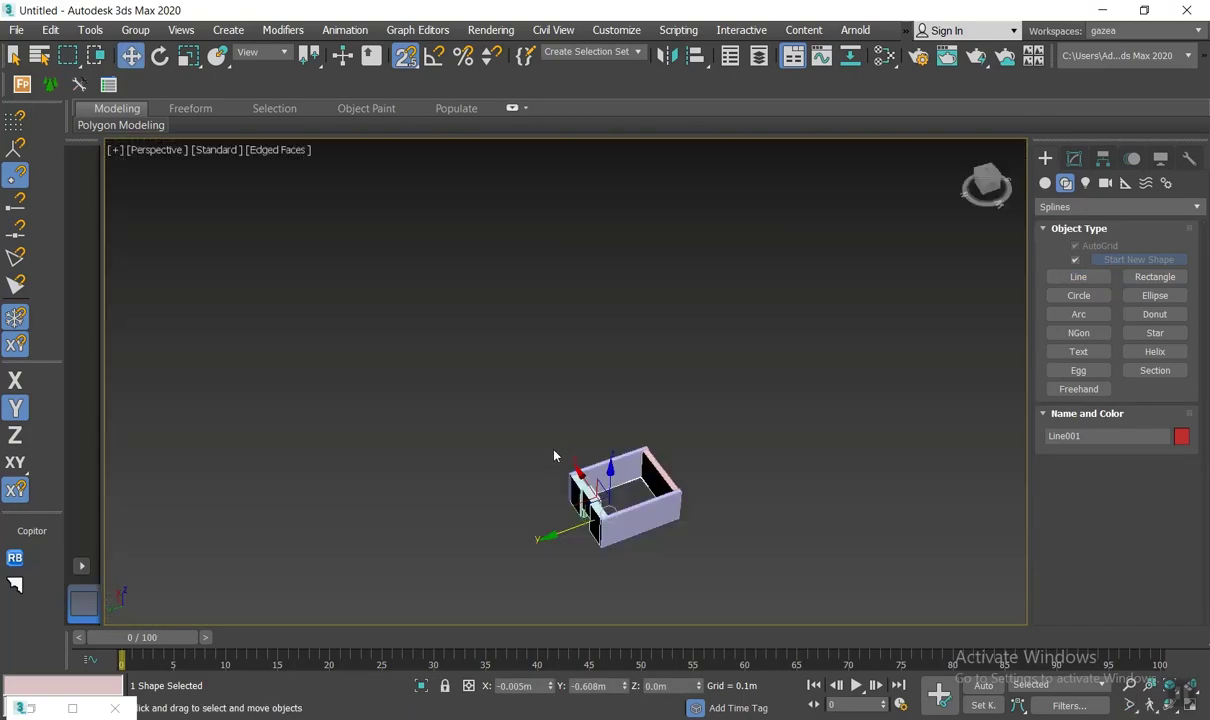
pyautogui.moveTo(554, 456)
pyautogui.keyDown('alt'); pyautogui.mouseDown(button='middle')
pyautogui.moveTo(575, 400)
pyautogui.moveTo(594, 486)
pyautogui.moveTo(560, 500)
pyautogui.moveTo(563, 522)
pyautogui.moveTo(572, 507)
pyautogui.mouseUp(button='middle'); pyautogui.keyUp('alt')
pyautogui.moveTo(545, 421)
pyautogui.keyDown('alt'); pyautogui.mouseDown(button='middle')
pyautogui.moveTo(459, 464)
pyautogui.moveTo(489, 452)
pyautogui.mouseUp(button='middle'); pyautogui.keyUp('alt')
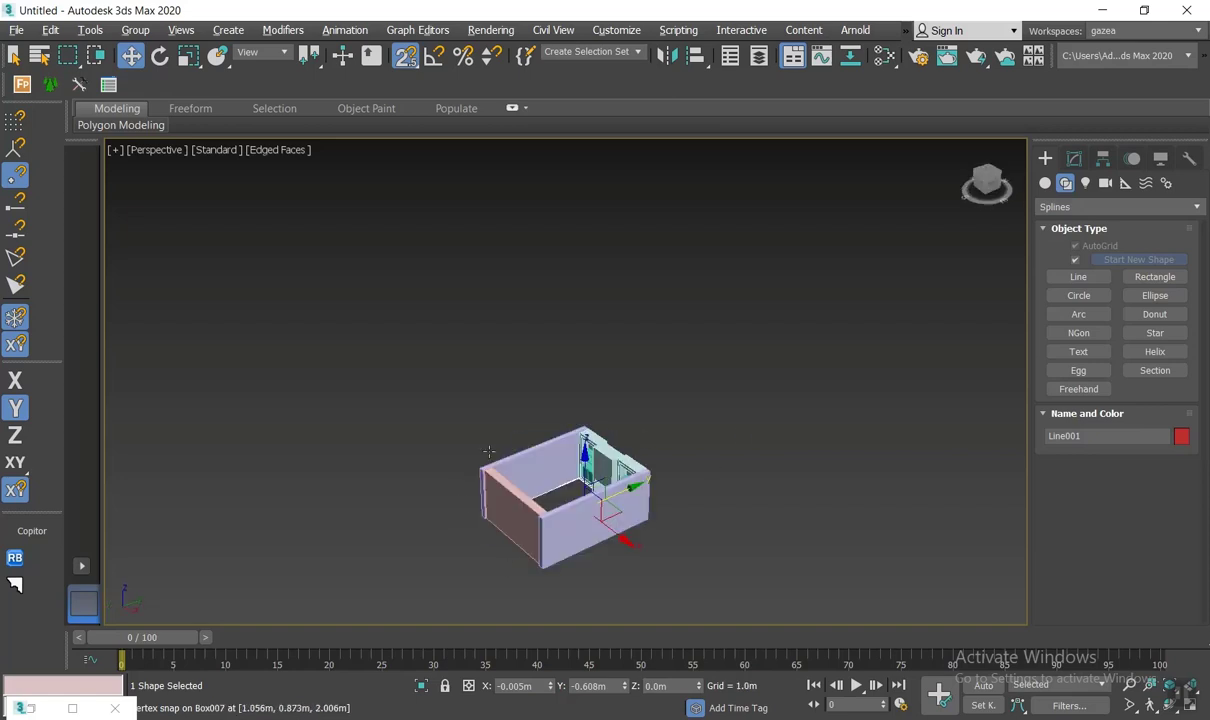
pyautogui.scroll(5, 489, 452)
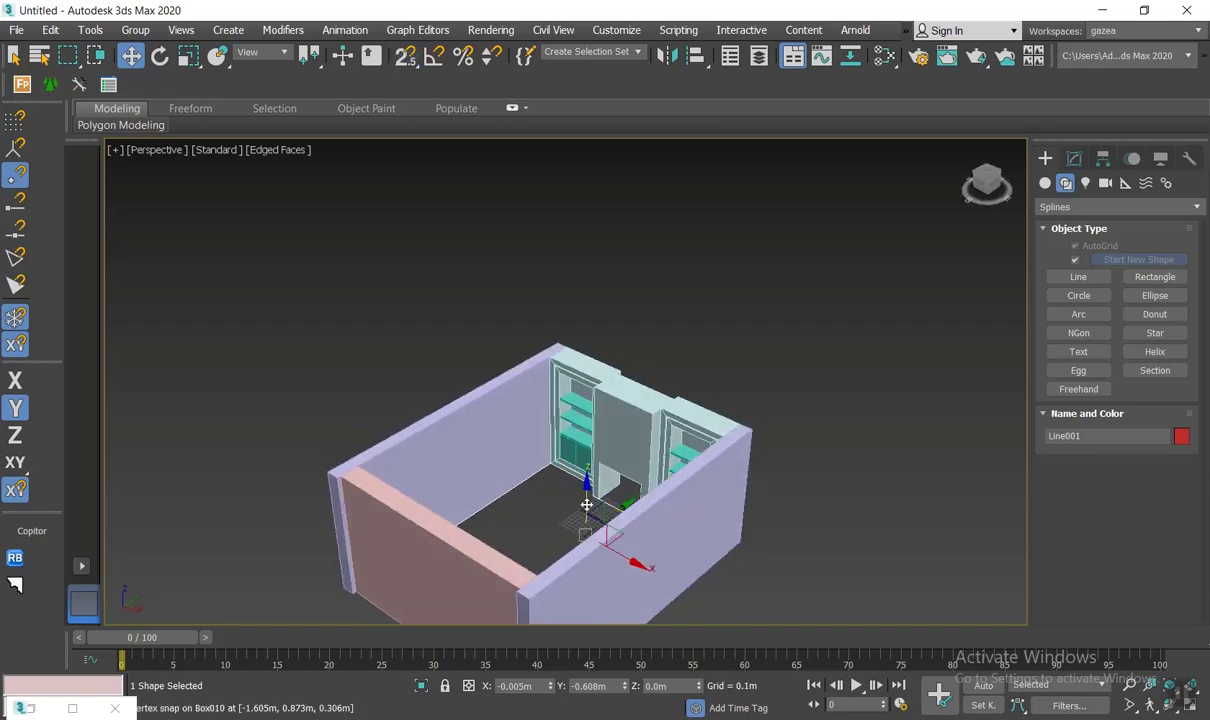
pyautogui.moveTo(586, 505); pyautogui.dragTo(537, 346)
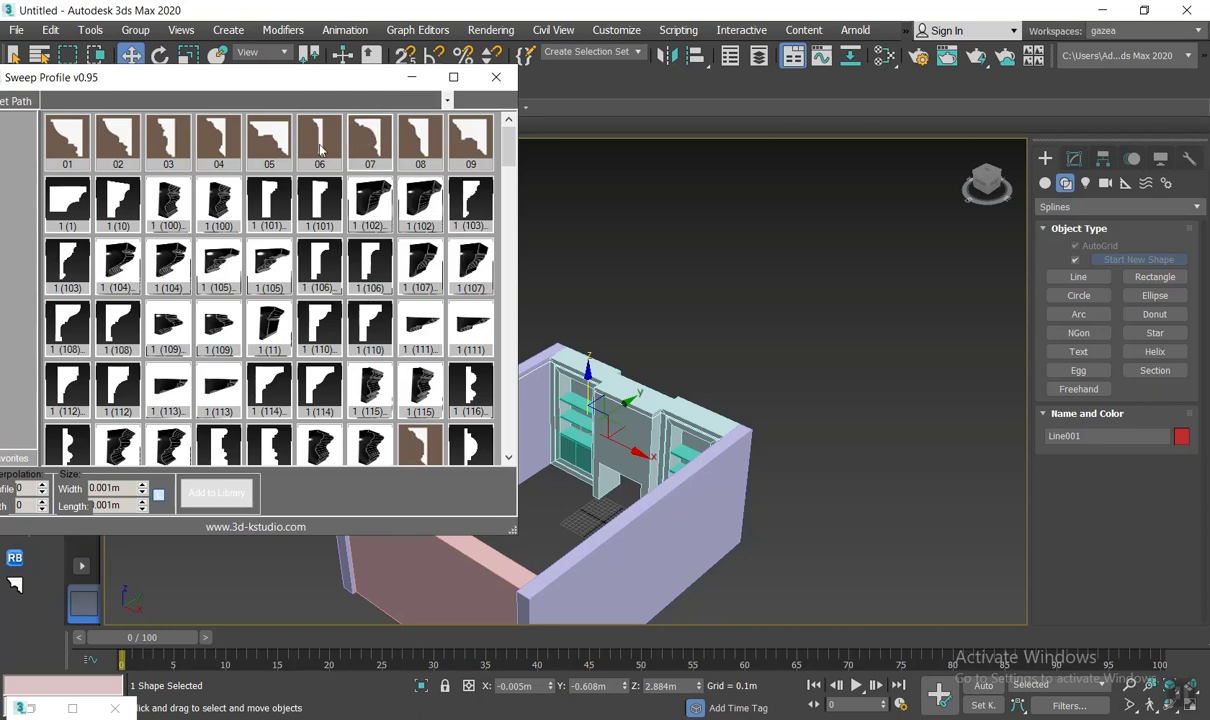
# Step: Apply profile 03 from the Sweep Profile library to the room outline as a cornice and check it at the fireplace wall
pyautogui.click(168, 137)
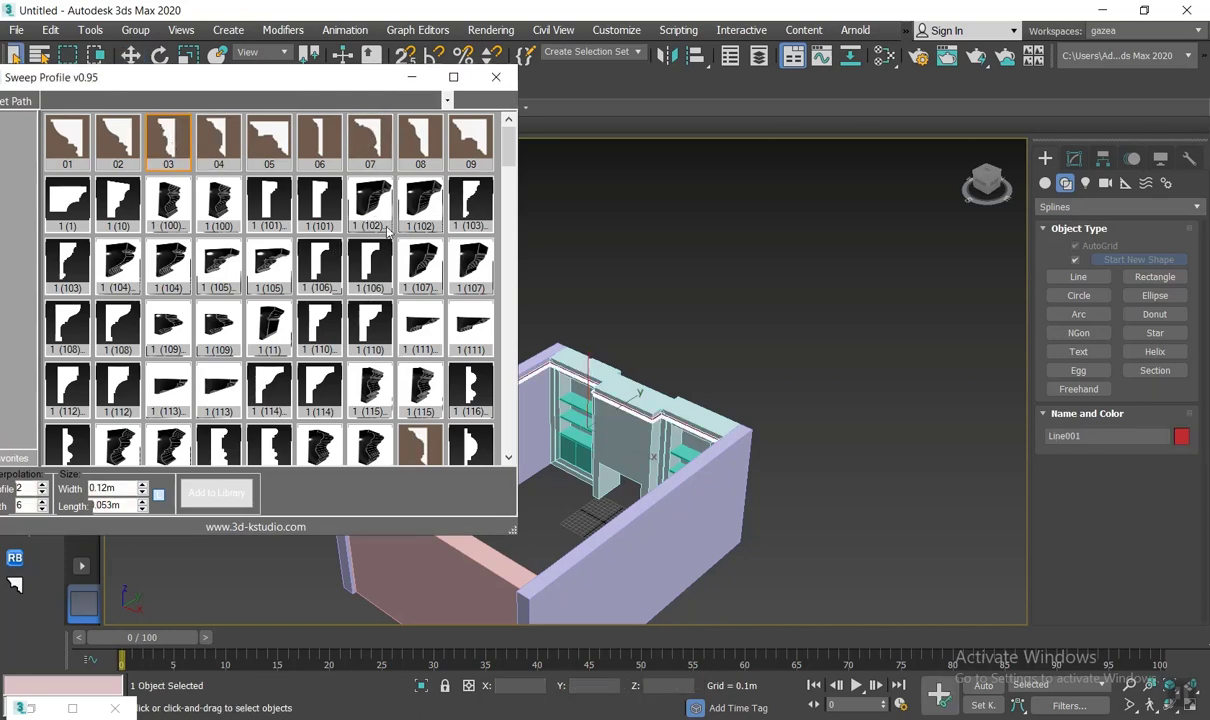
pyautogui.scroll(5, 609, 432)
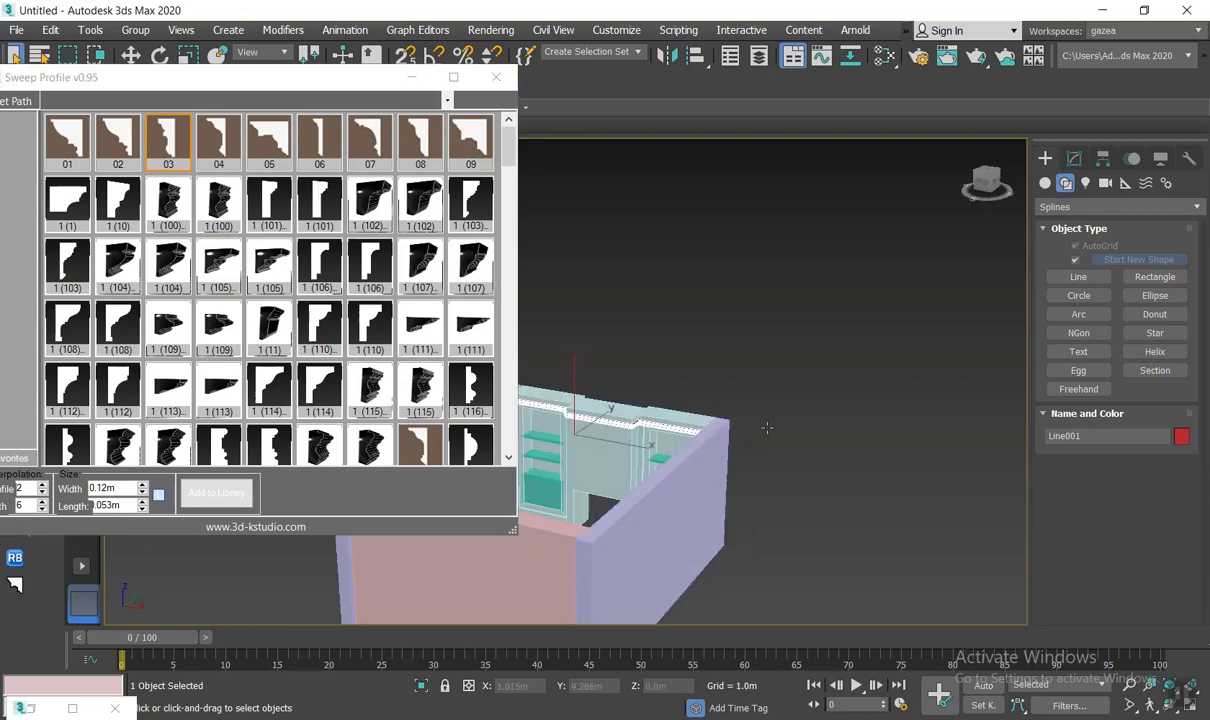
pyautogui.moveTo(609, 432); pyautogui.dragTo(645, 441, button='middle')
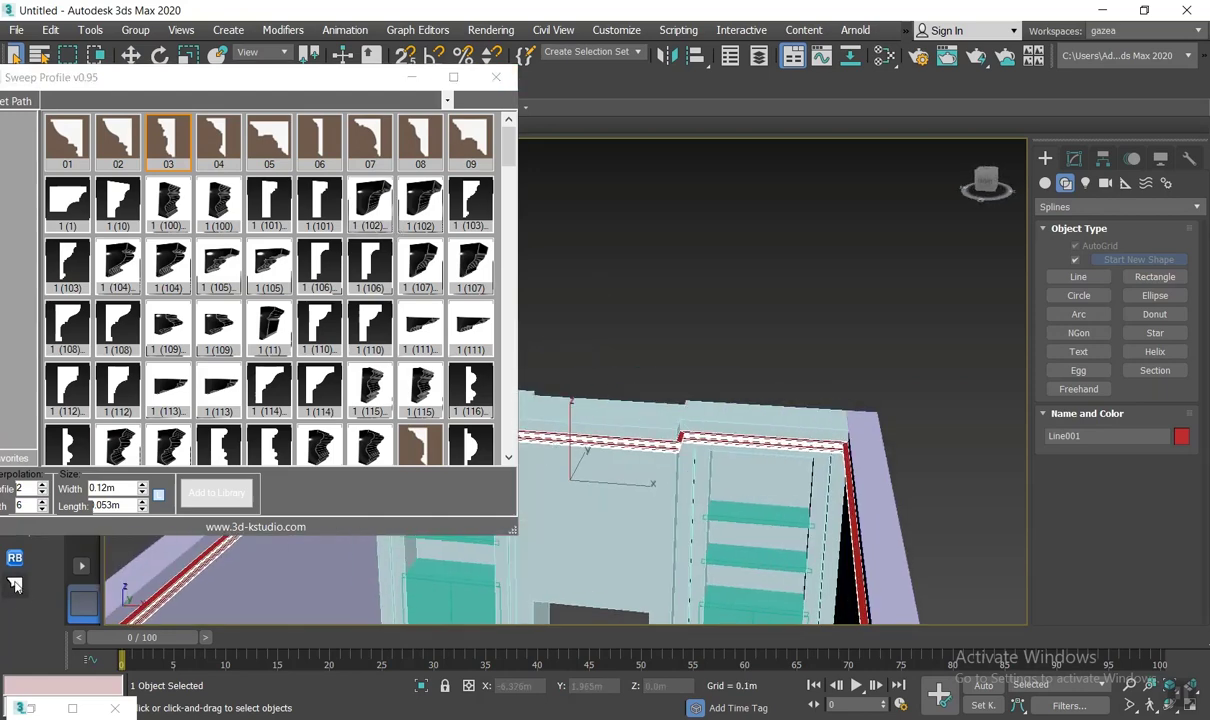
pyautogui.scroll(5, 685, 449)
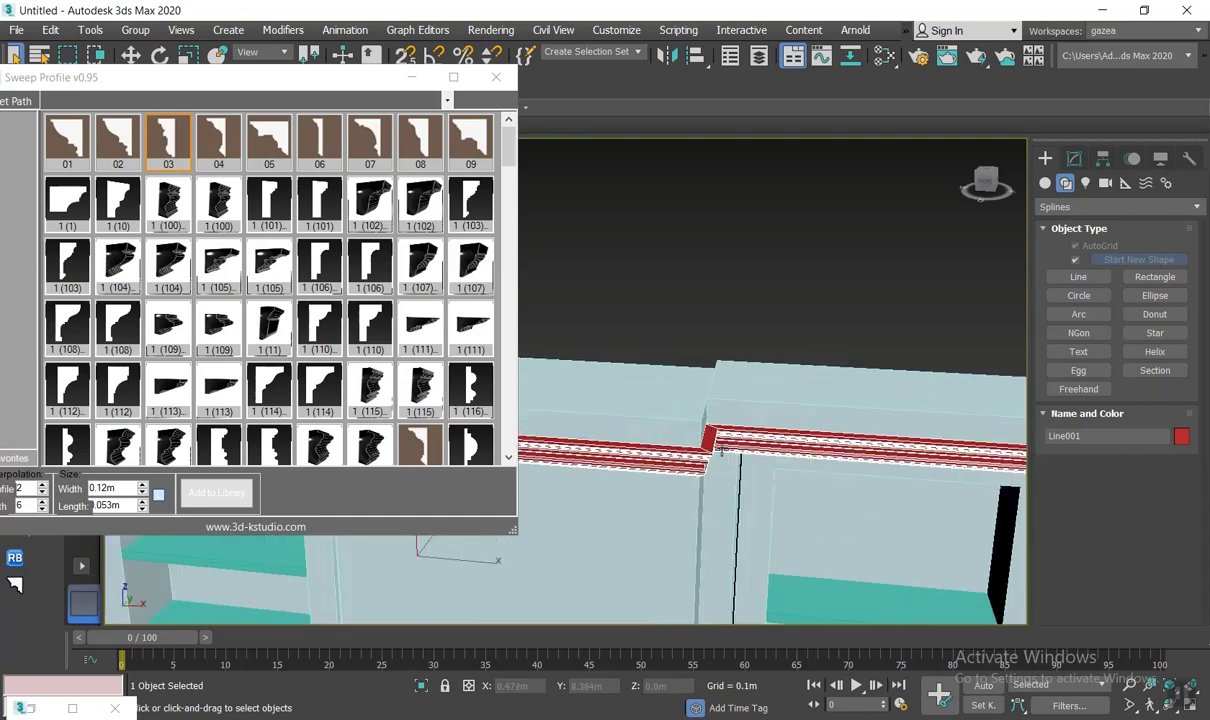
# Step: Resize the cornice's sweep profile to a width of 0.12 m and a length of 0.27 m
pyautogui.moveTo(715, 462)
pyautogui.keyDown('alt'); pyautogui.mouseDown(button='middle')
pyautogui.moveTo(710, 452)
pyautogui.moveTo(718, 460)
pyautogui.mouseUp(button='middle'); pyautogui.keyUp('alt')
pyautogui.moveTo(718, 460); pyautogui.dragTo(697, 222, button='middle')
pyautogui.moveTo(746, 342); pyautogui.dragTo(657, 309, button='middle')
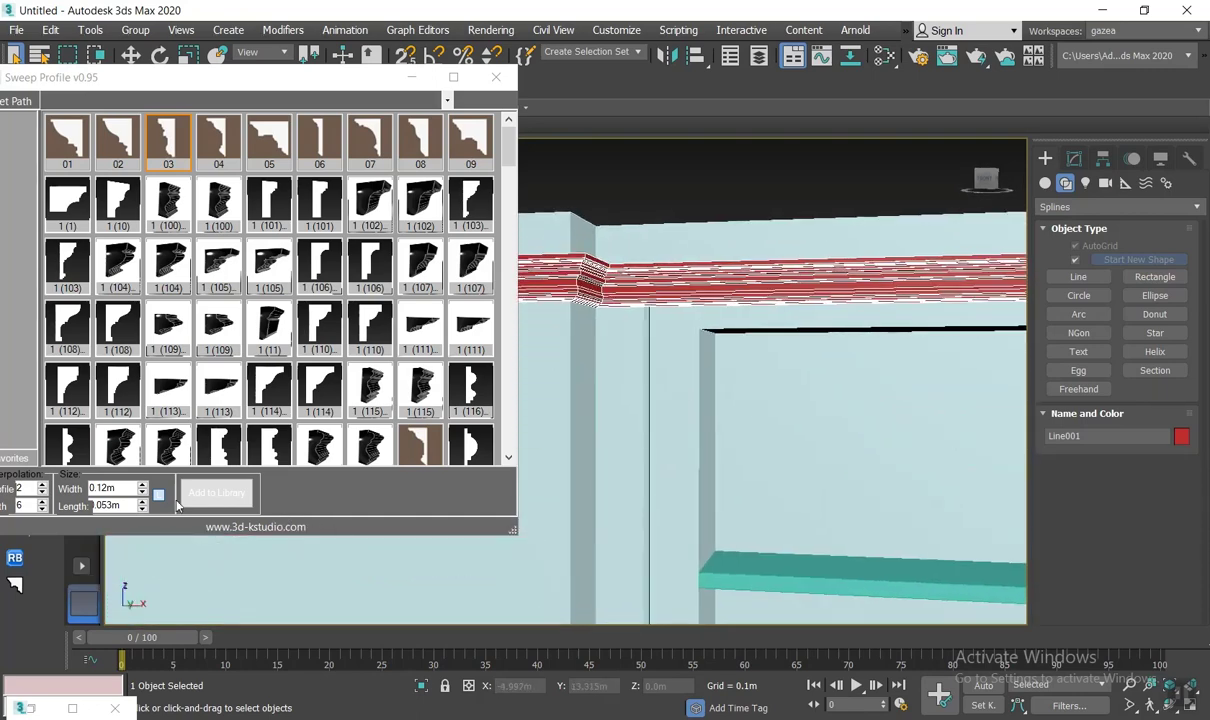
pyautogui.click(120, 487)
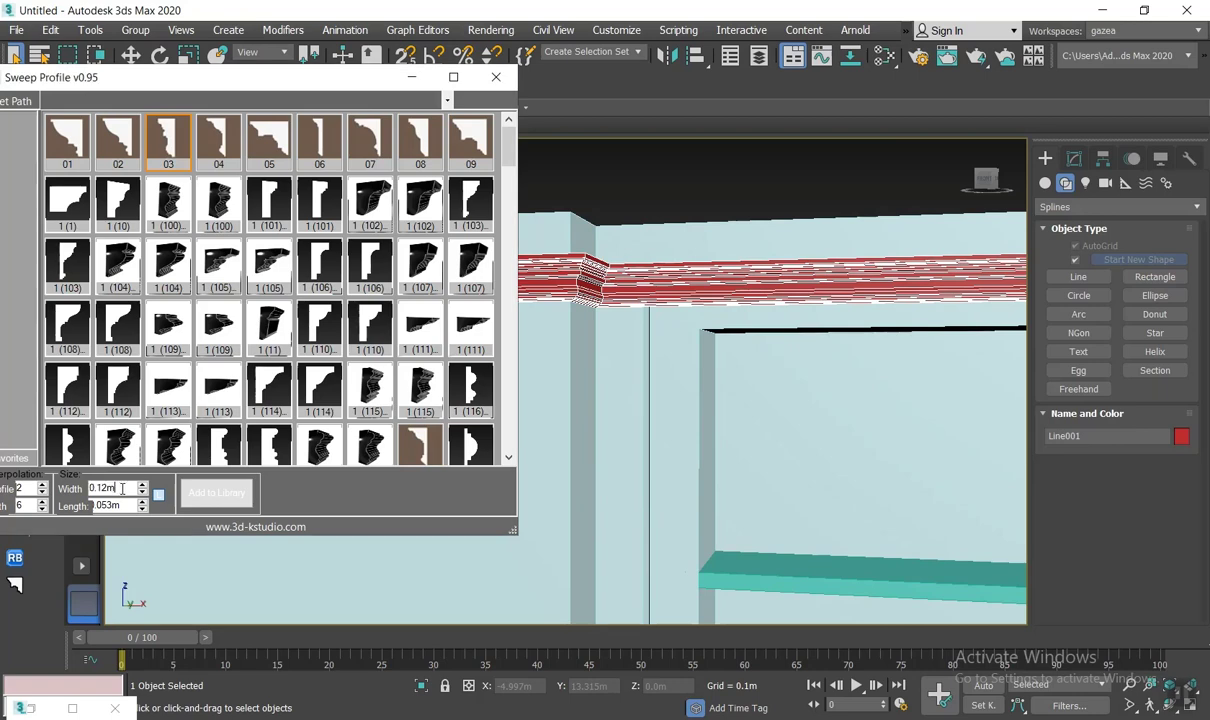
pyautogui.click(163, 498)
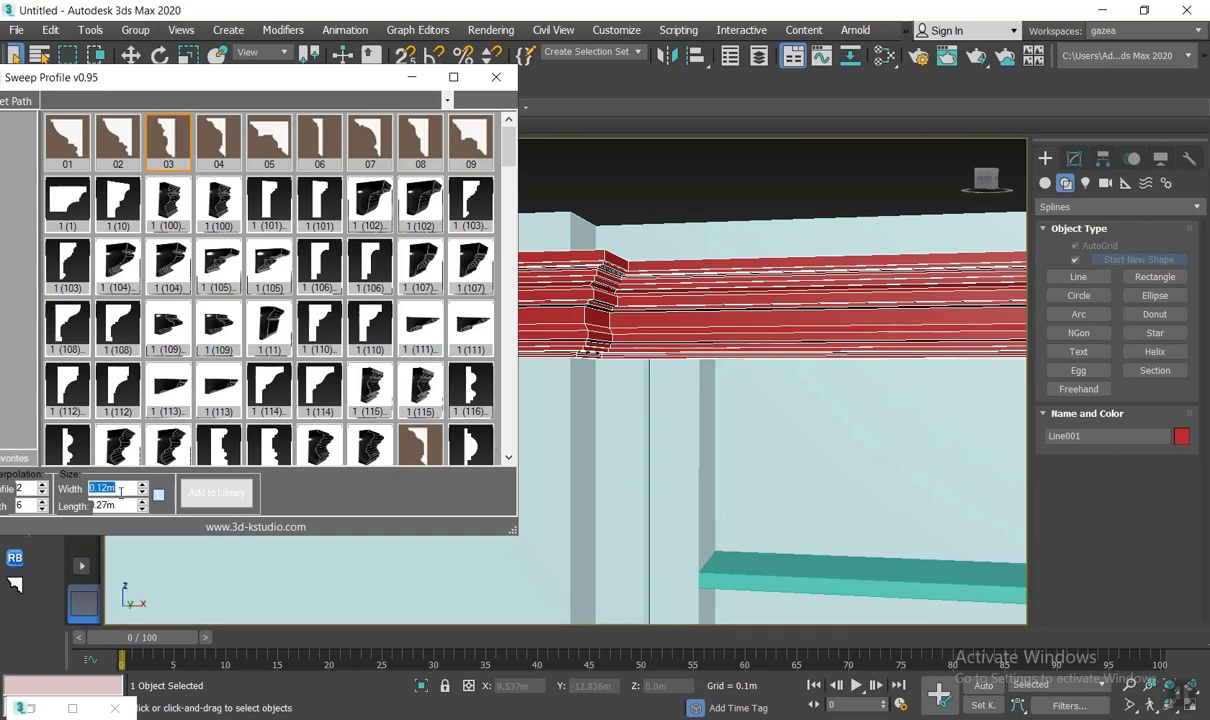
# Step: Raise the cornice to about Z 3.035 m, inspect its fit at the fireplace wall corners and close the profile library
pyautogui.middleClick(677, 554)
pyautogui.press('w')
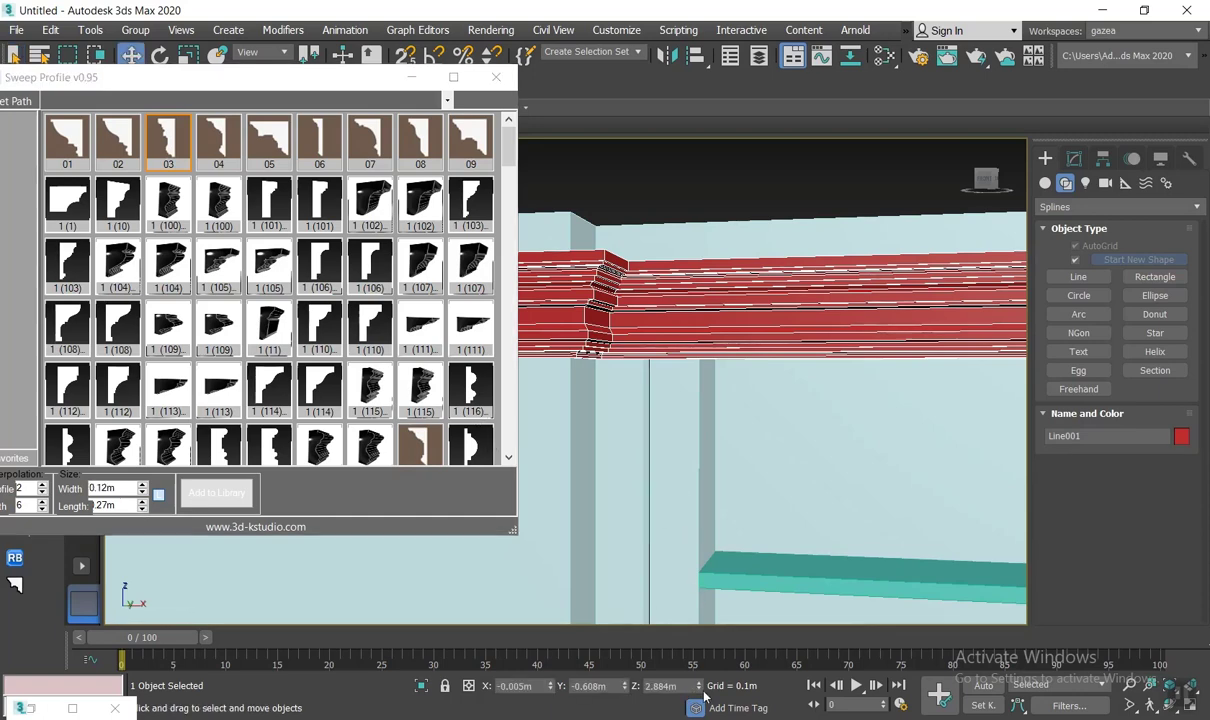
pyautogui.moveTo(700, 690); pyautogui.dragTo(717, 448)
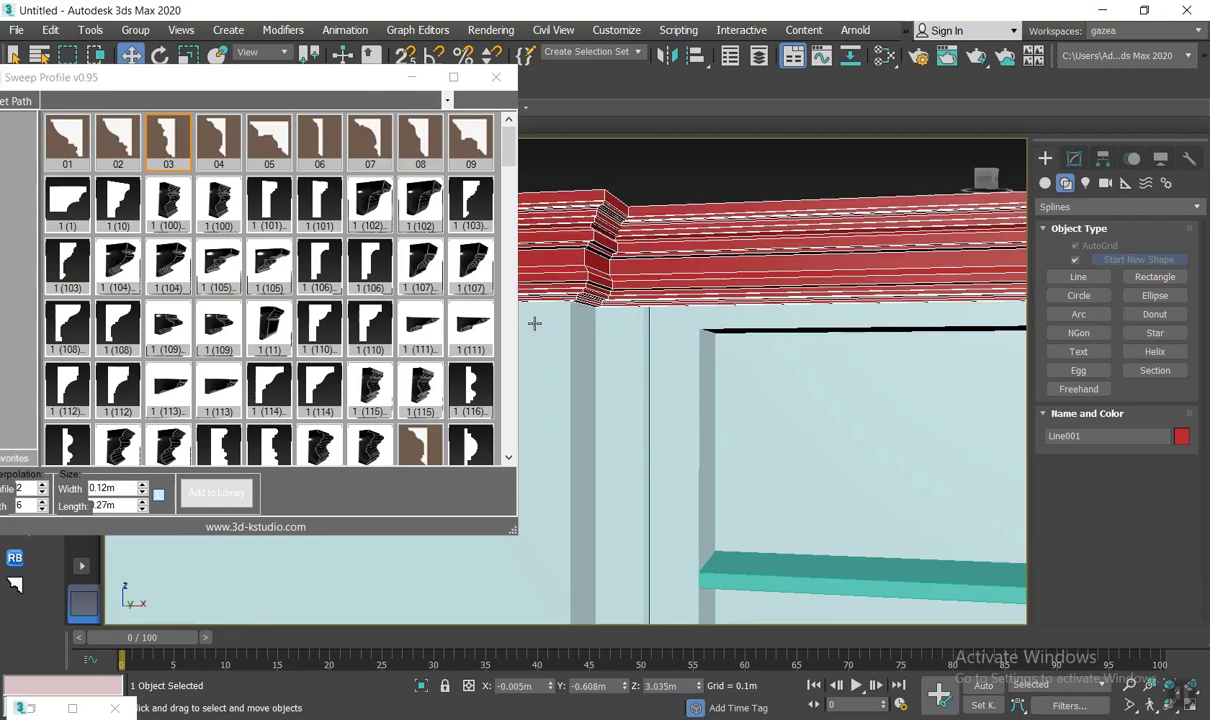
pyautogui.keyDown('alt'); pyautogui.moveTo(813, 324); pyautogui.dragTo(877, 303, button='middle'); pyautogui.keyUp('alt')
pyautogui.keyDown('alt'); pyautogui.moveTo(724, 429); pyautogui.dragTo(583, 148, button='middle'); pyautogui.keyUp('alt')
pyautogui.click(498, 82)
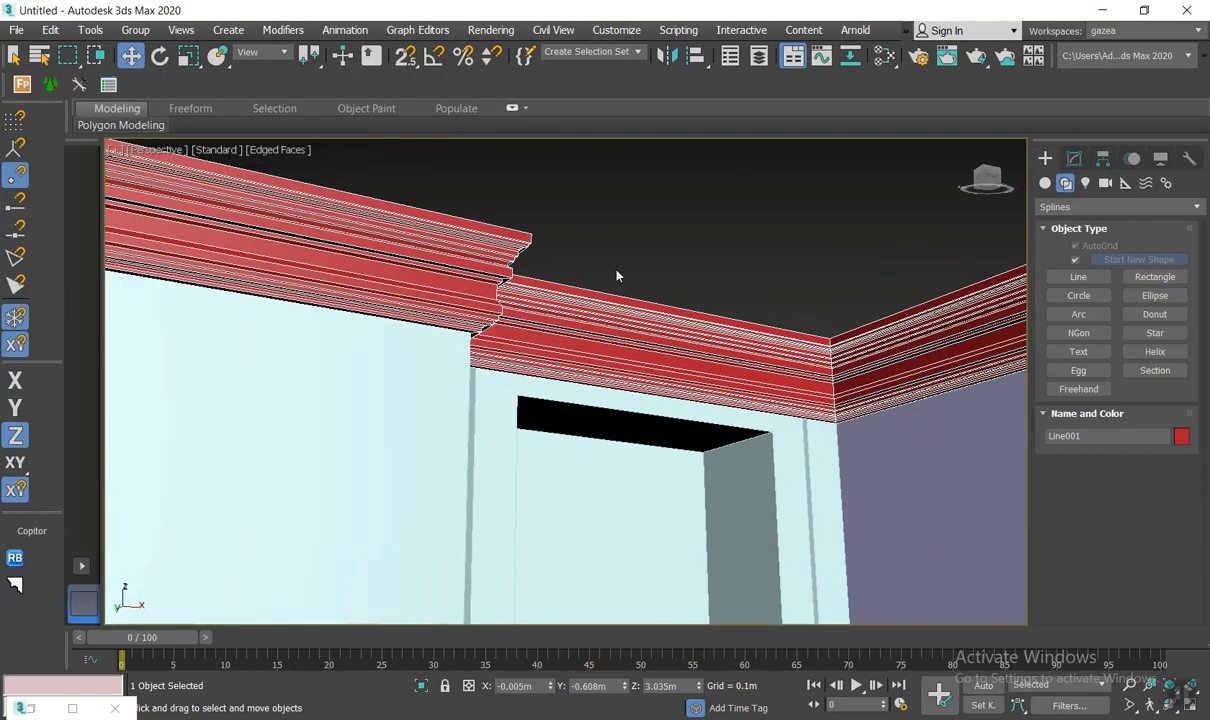
# Step: Clone the cornice straight down to the floor as one instance at about Z 0.135 m
pyautogui.moveTo(609, 351); pyautogui.dragTo(578, 446, button='middle')
pyautogui.scroll(-3, 617, 378)
pyautogui.scroll(-4, 632, 408)
pyautogui.scroll(3, 602, 331)
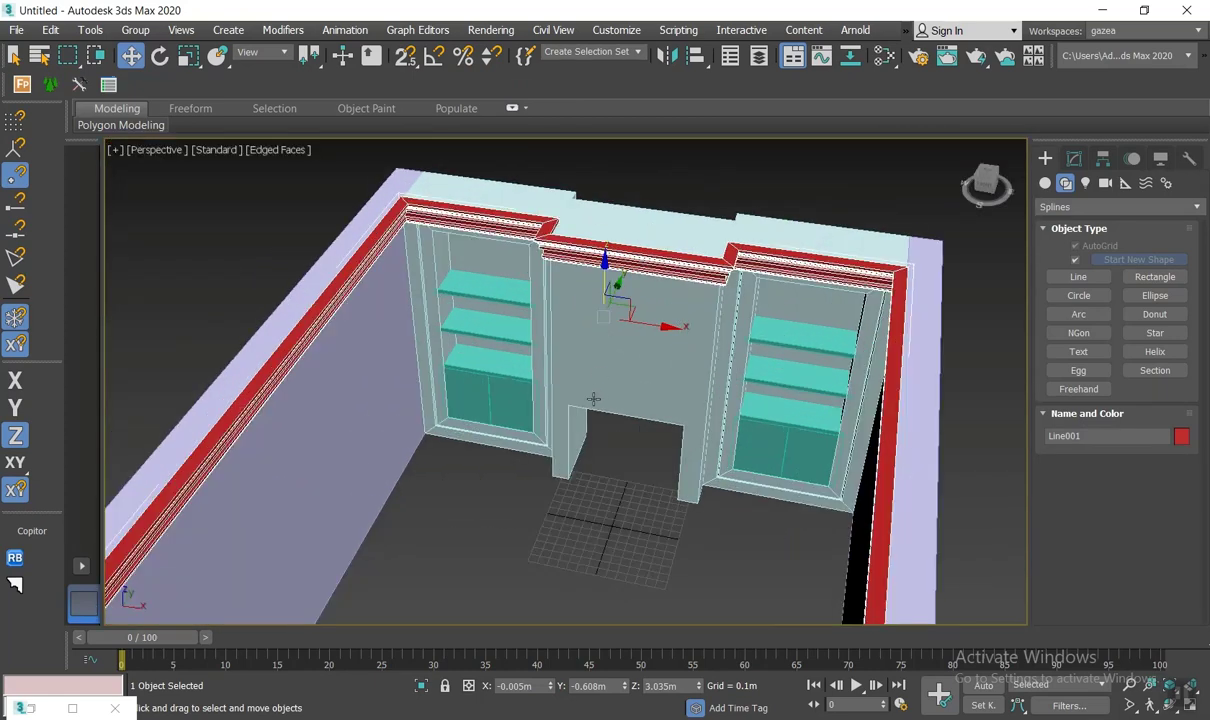
pyautogui.press('s')
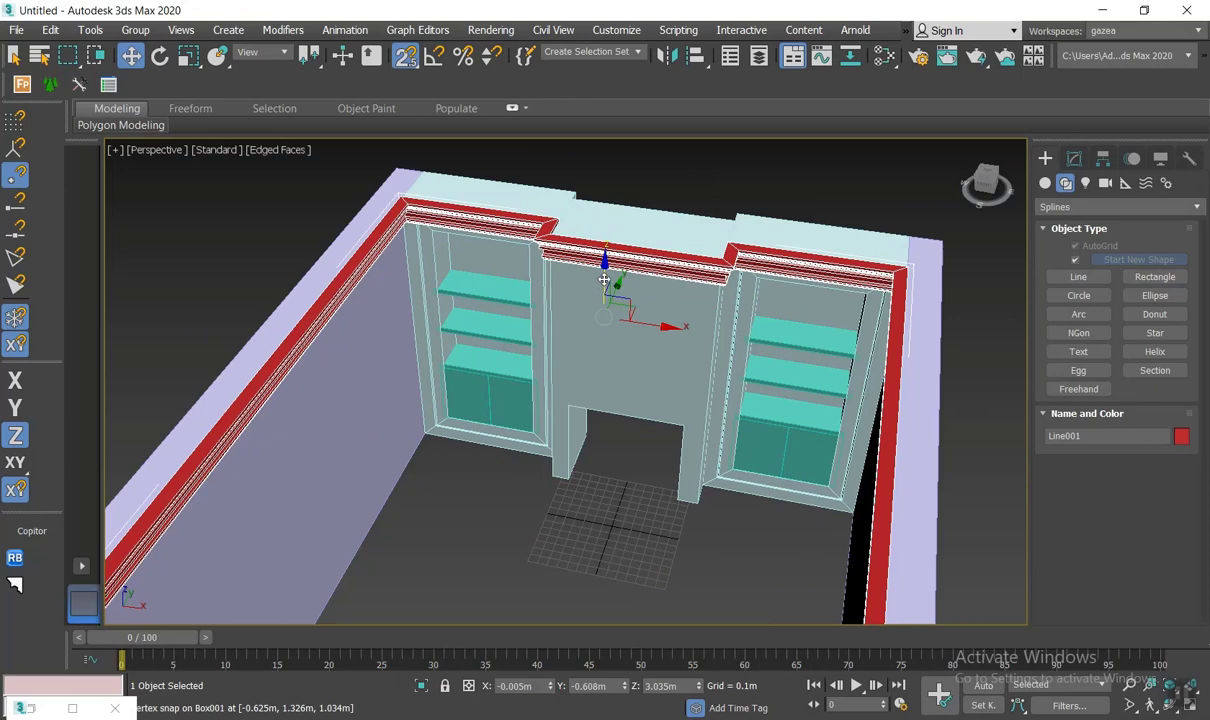
pyautogui.press('s')
pyautogui.moveTo(604, 280)
pyautogui.keyDown('shift'); pyautogui.mouseDown()
pyautogui.moveTo(567, 431)
pyautogui.moveTo(630, 523)
pyautogui.mouseUp(); pyautogui.keyUp('shift')
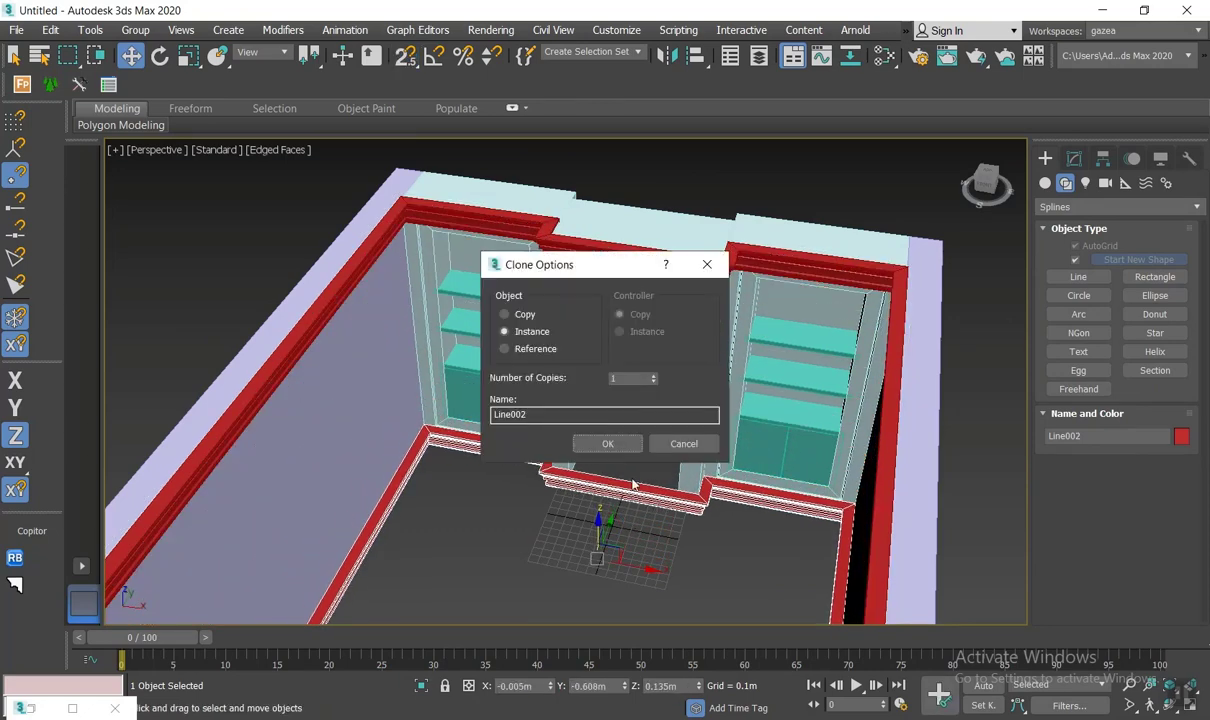
pyautogui.click(616, 441)
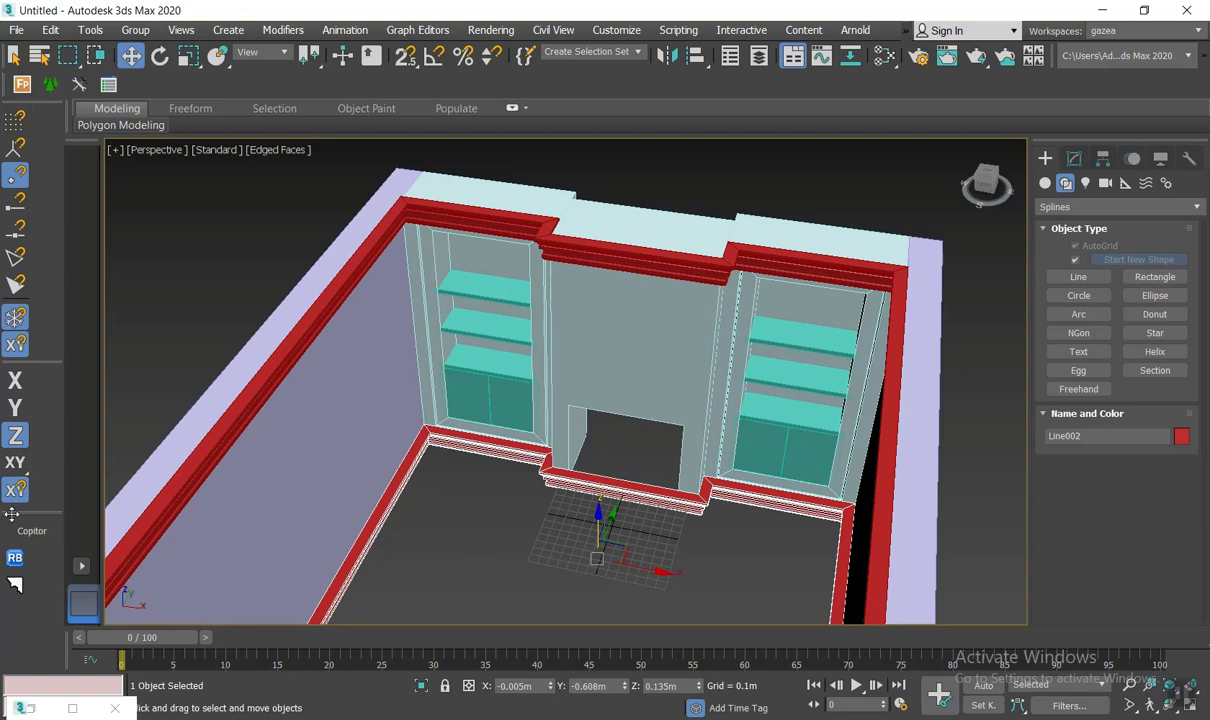
# Step: Replace the lower copy's cornice profile with the first 1 (48) profile from the Sweep Profile library as a skirting
pyautogui.click(15, 585)
pyautogui.scroll(-5, 320, 375)
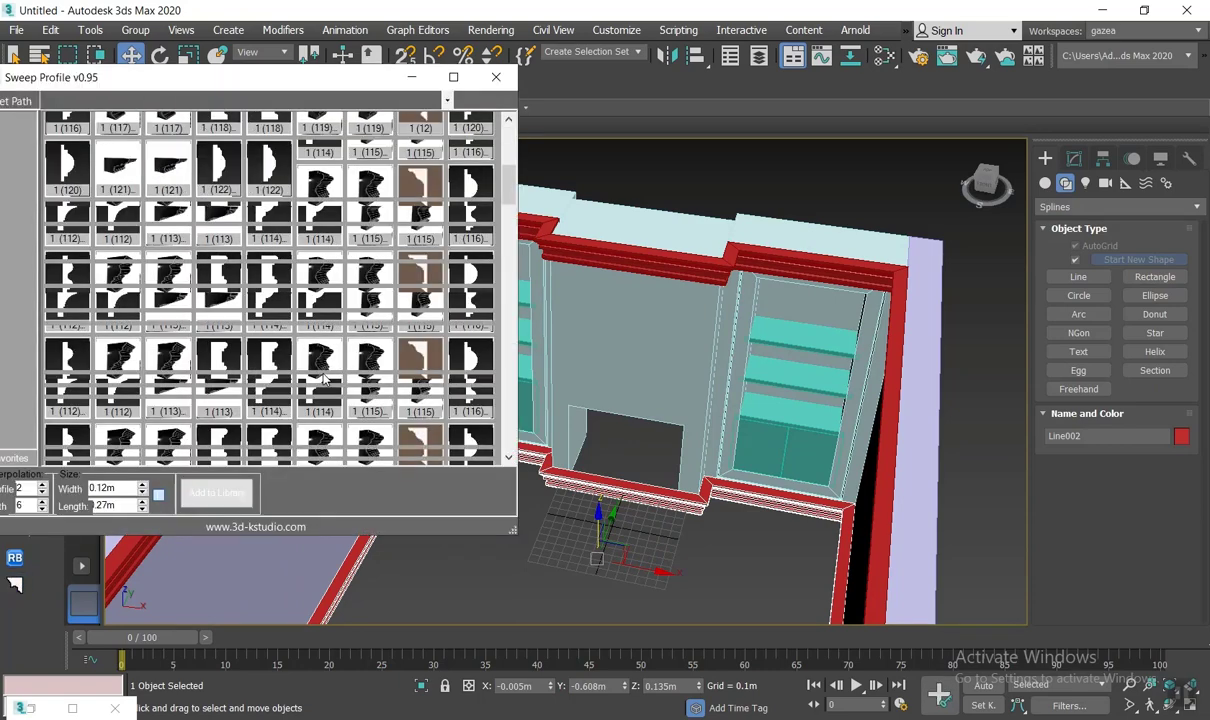
pyautogui.scroll(-5, 327, 378)
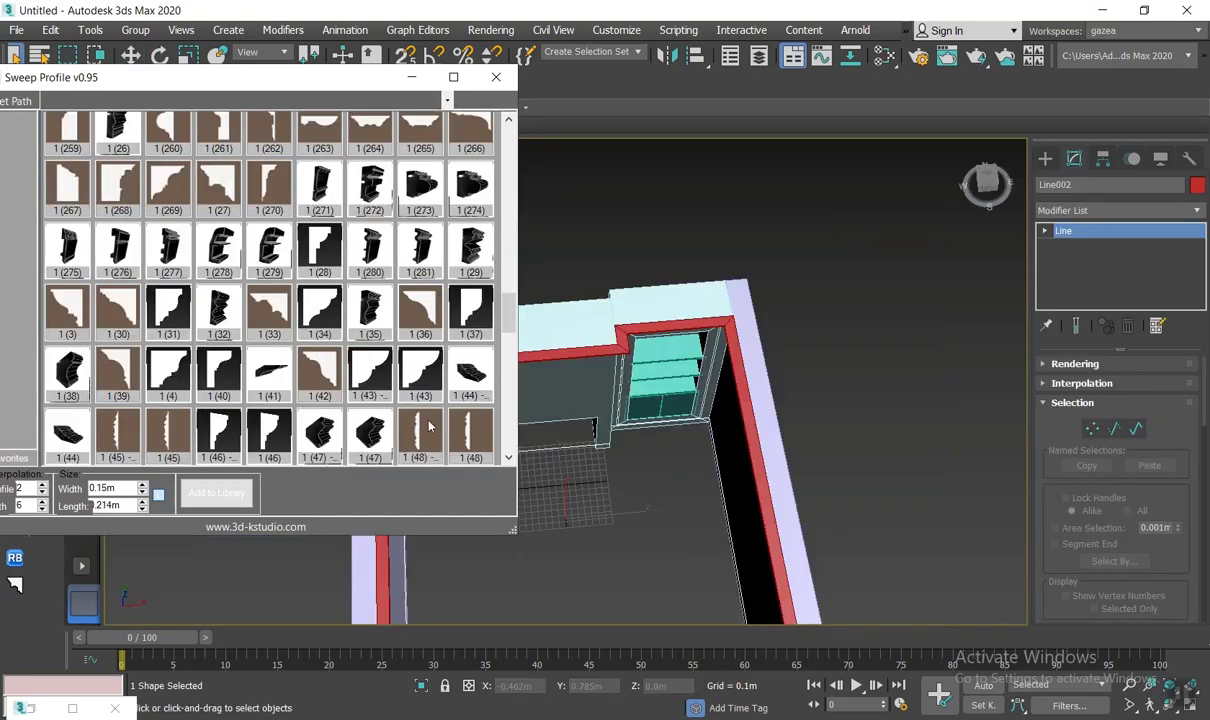
pyautogui.click(425, 432)
pyautogui.scroll(5, 600, 430)
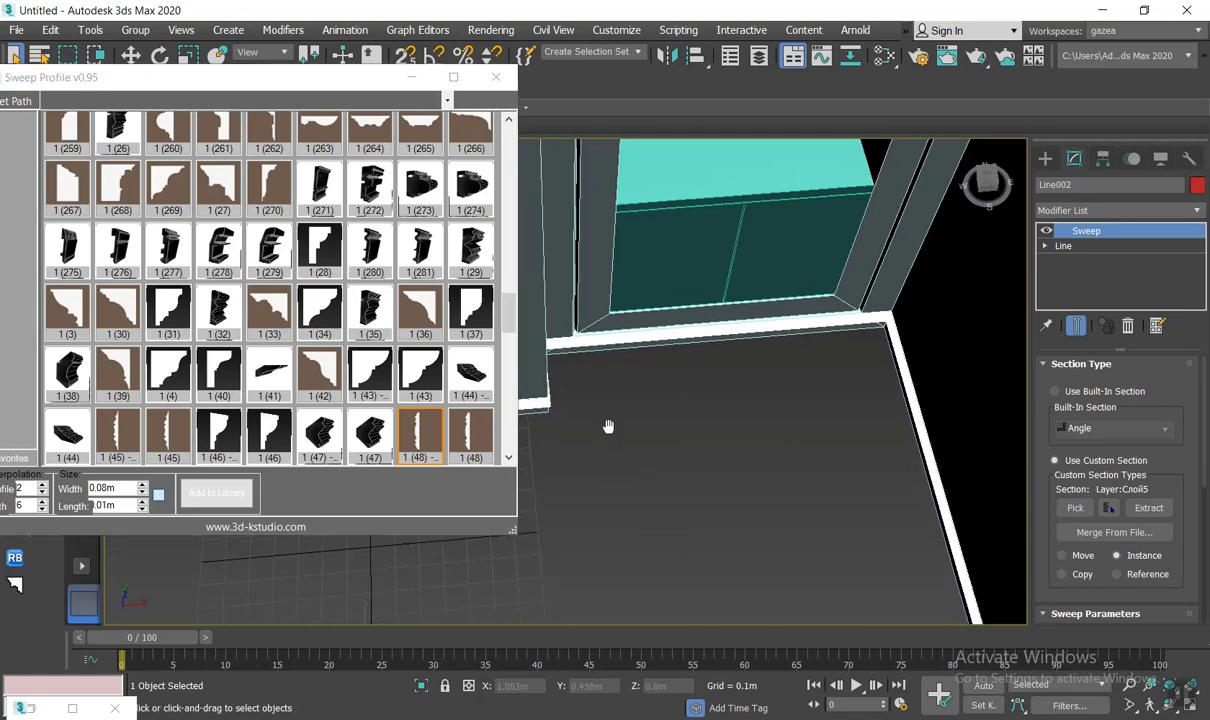
pyautogui.scroll(3, 610, 400)
pyautogui.moveTo(613, 367); pyautogui.dragTo(640, 452, button='middle')
pyautogui.scroll(5, 600, 440)
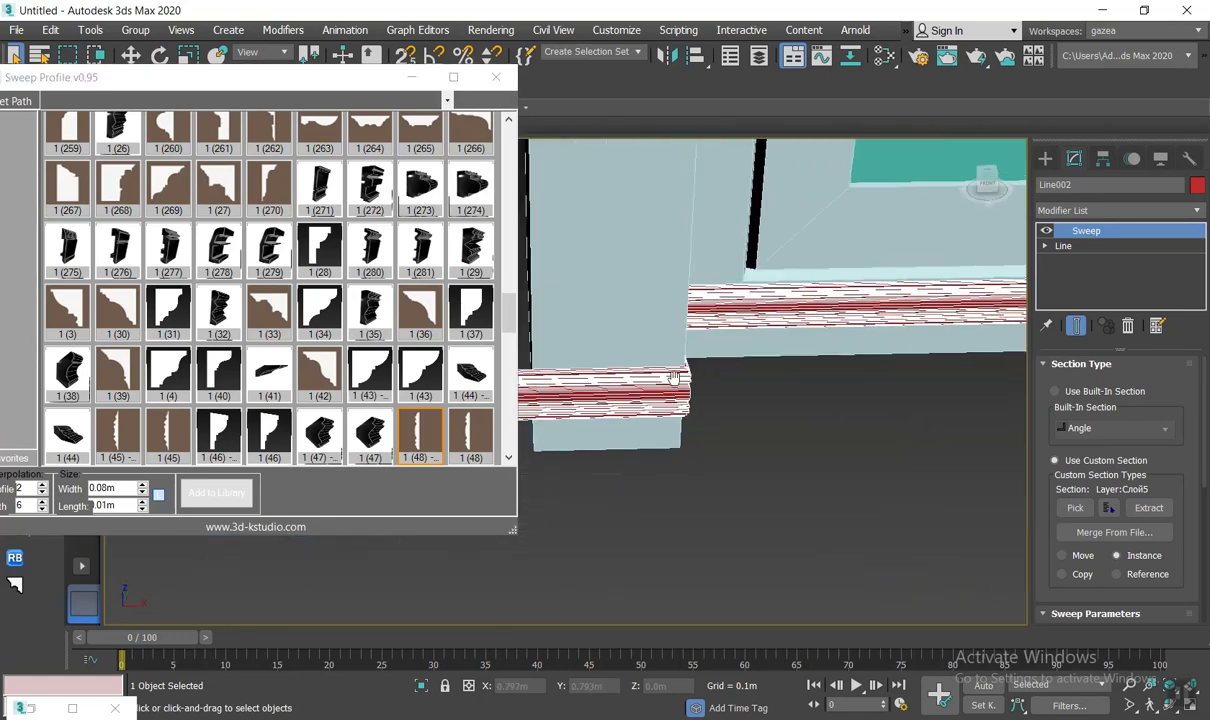
pyautogui.scroll(3, 682, 374)
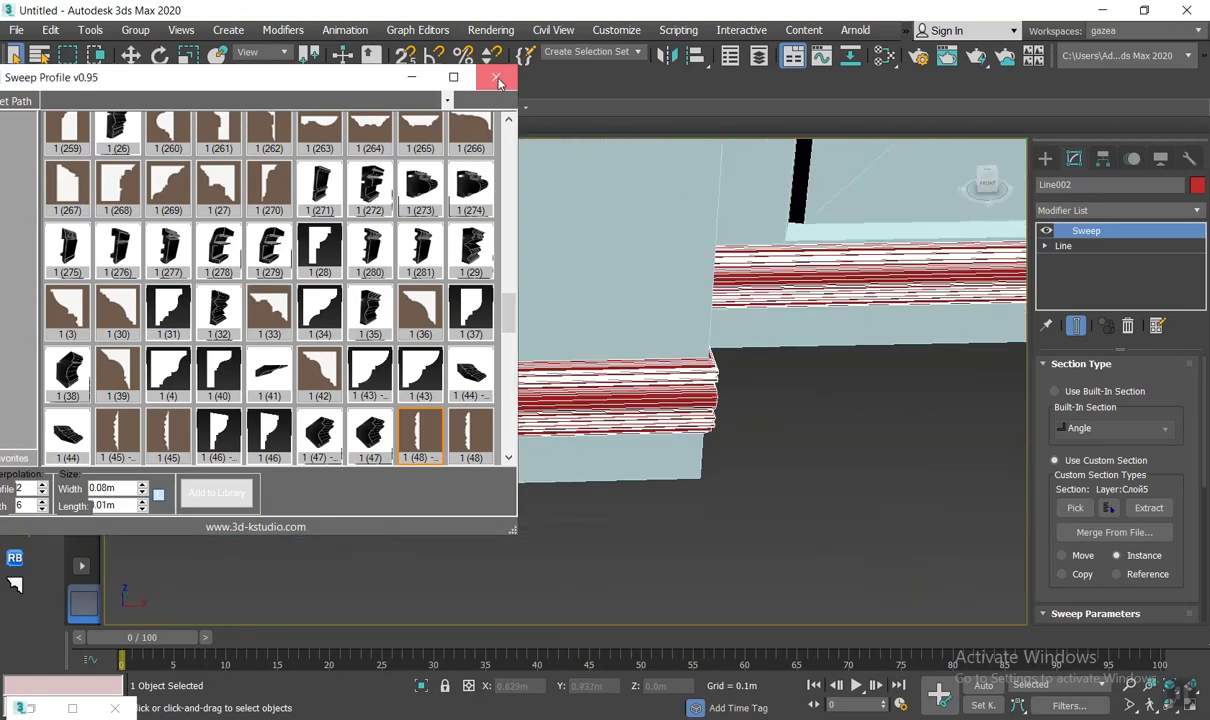
pyautogui.click(495, 77)
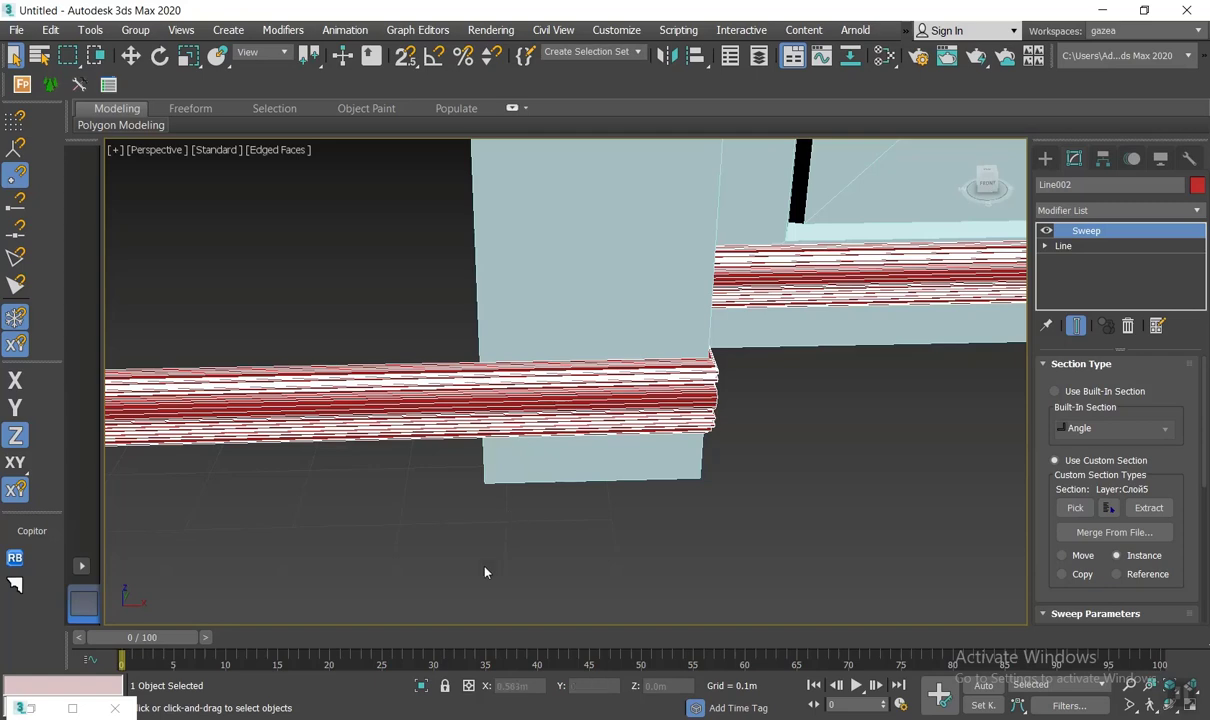
# Step: Check the fireplace in the reference photo and refine the skirting spline with a vertex at each edge of the fireplace opening
pyautogui.click(30, 708)
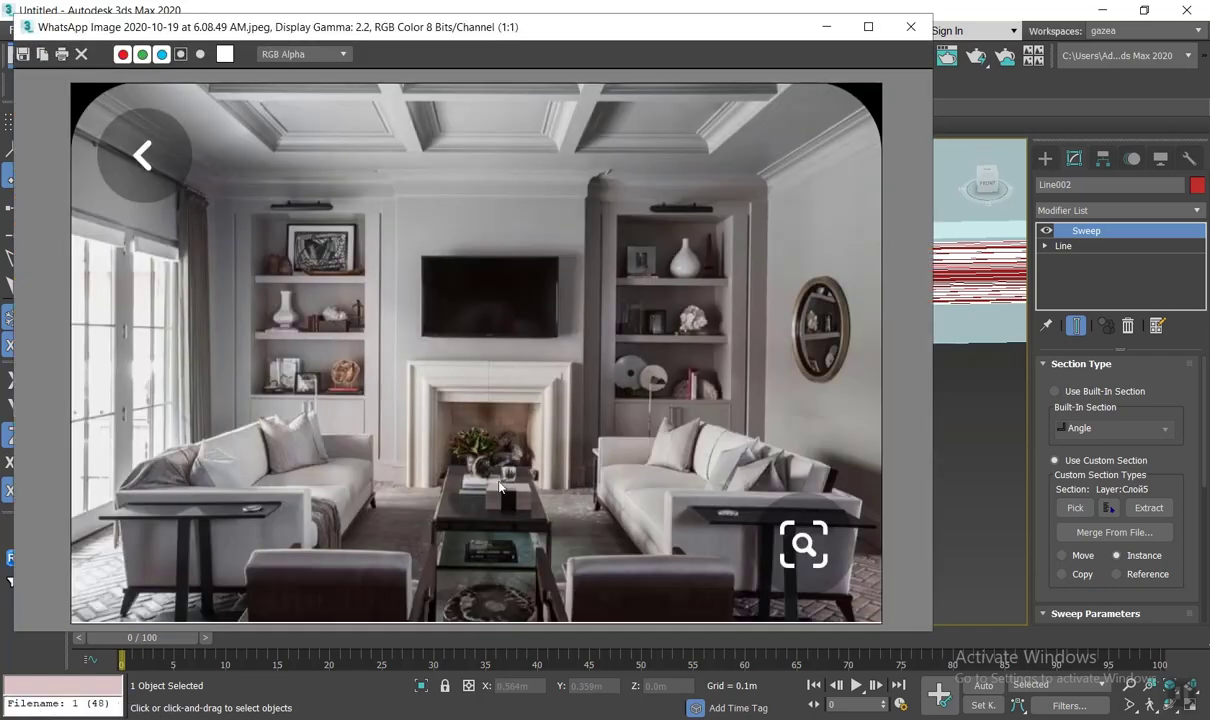
pyautogui.click(826, 26)
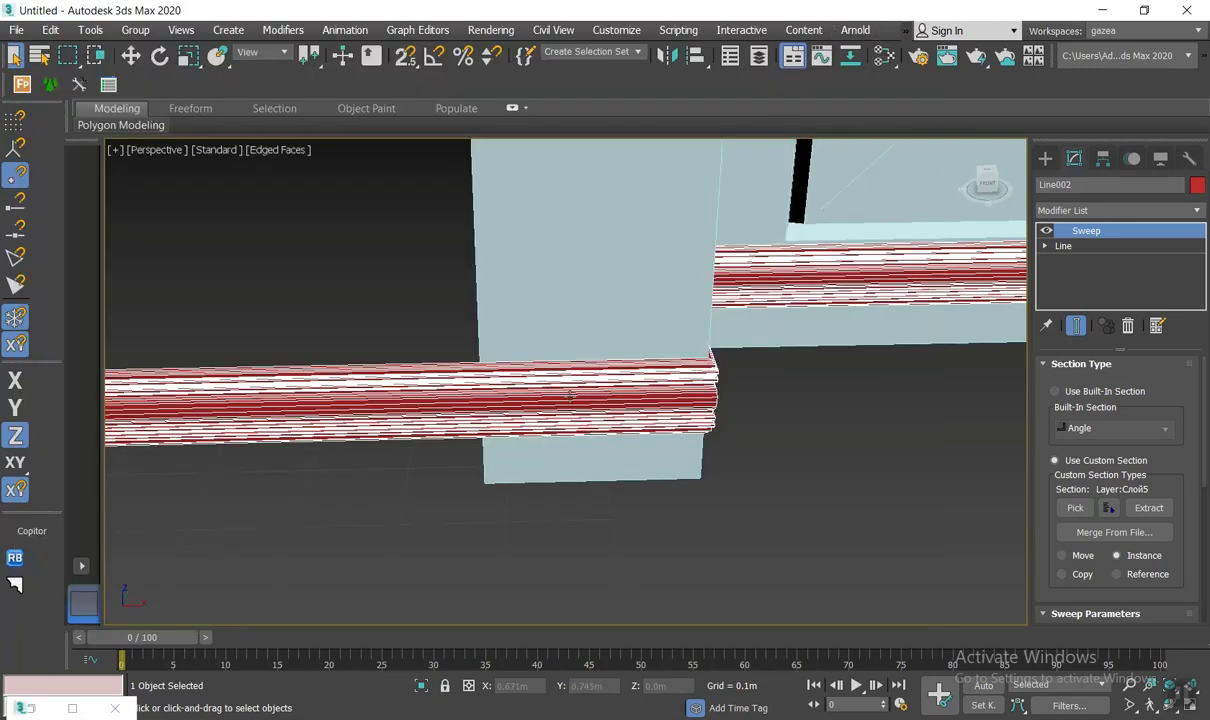
pyautogui.click(1064, 246)
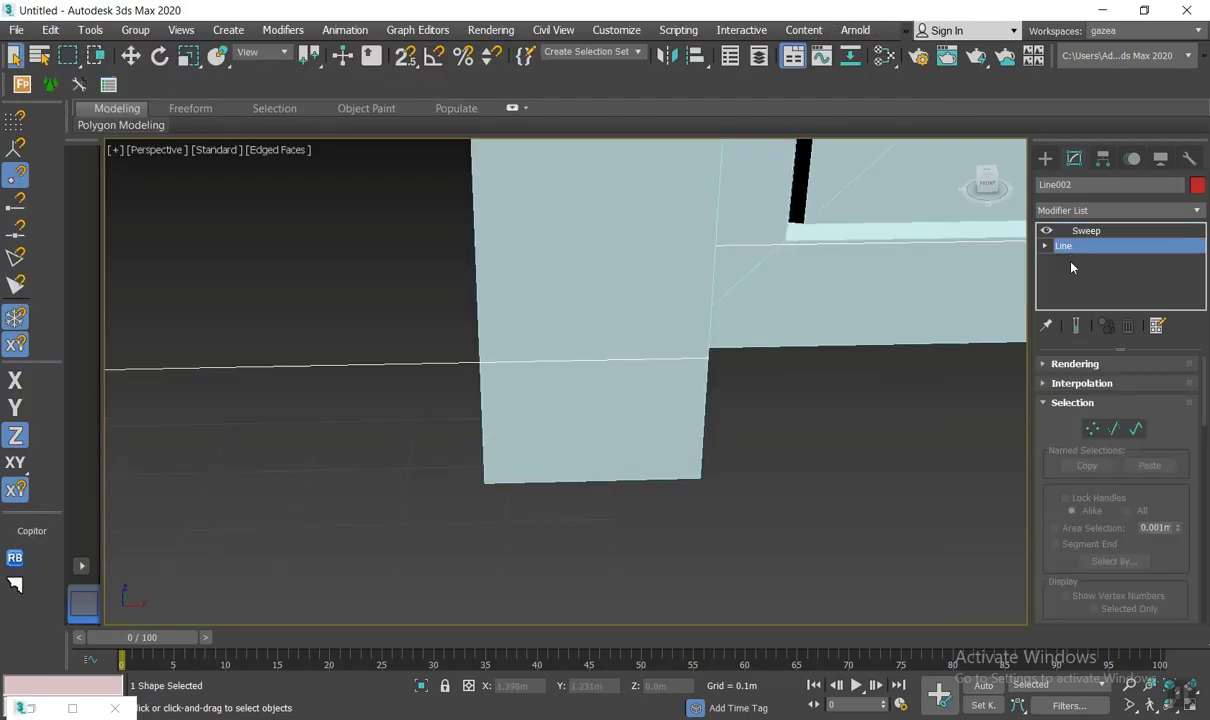
pyautogui.scroll(-5, 1100, 420)
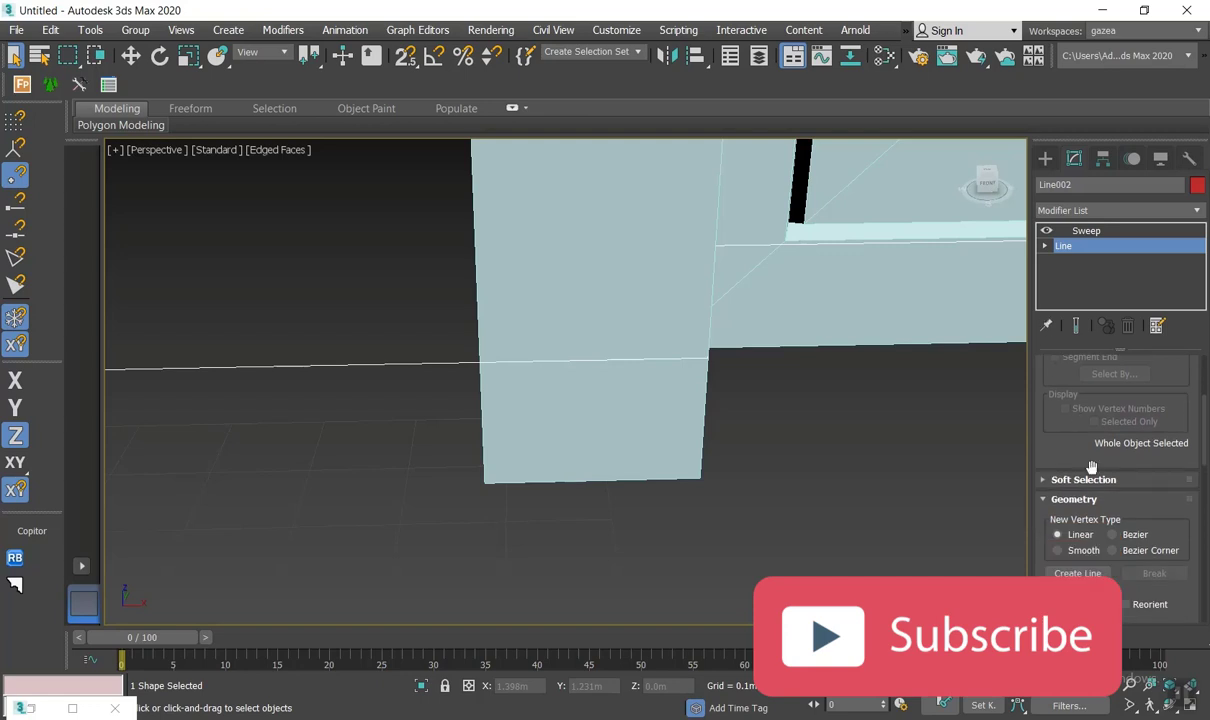
pyautogui.scroll(-2, 1107, 560)
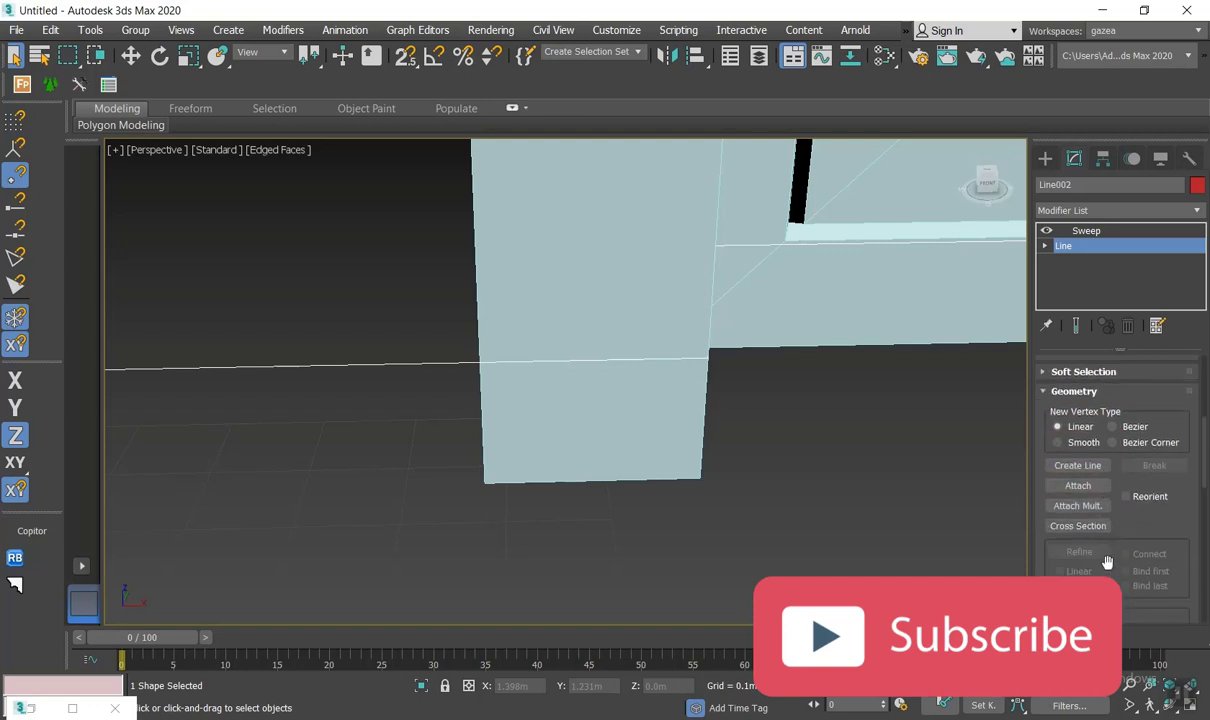
pyautogui.click(1079, 552)
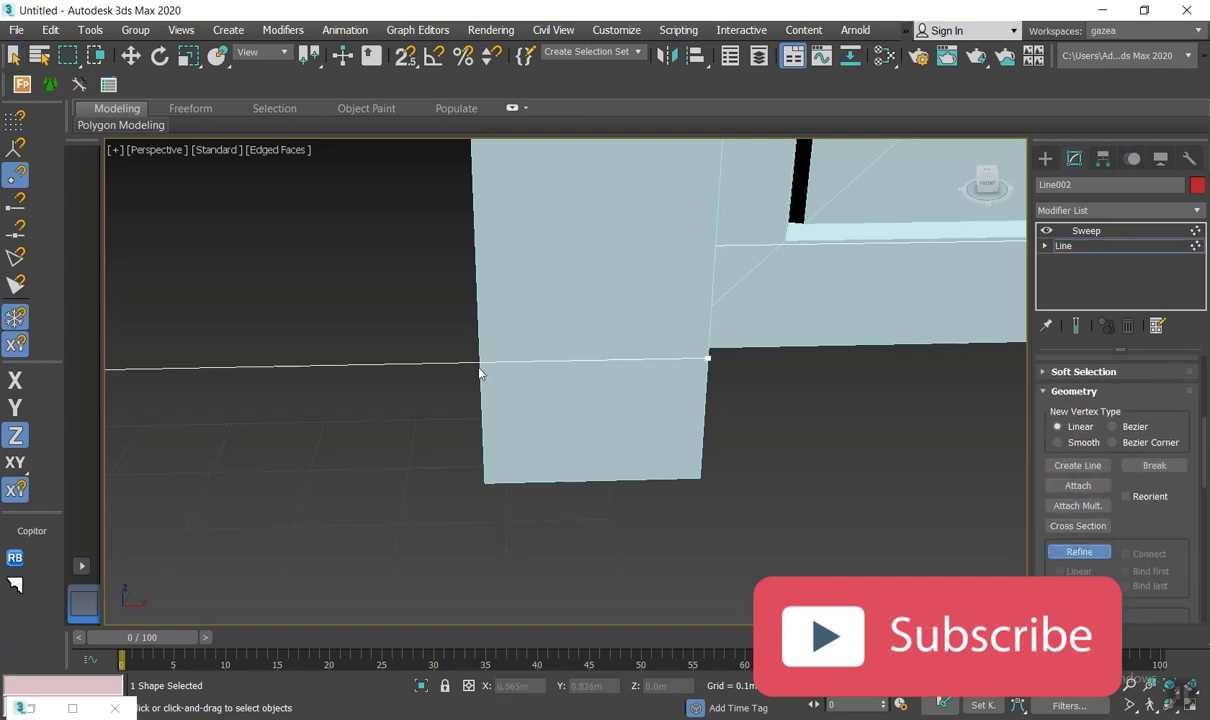
pyautogui.scroll(-4, 444, 407)
pyautogui.moveTo(444, 407); pyautogui.dragTo(642, 437, button='middle')
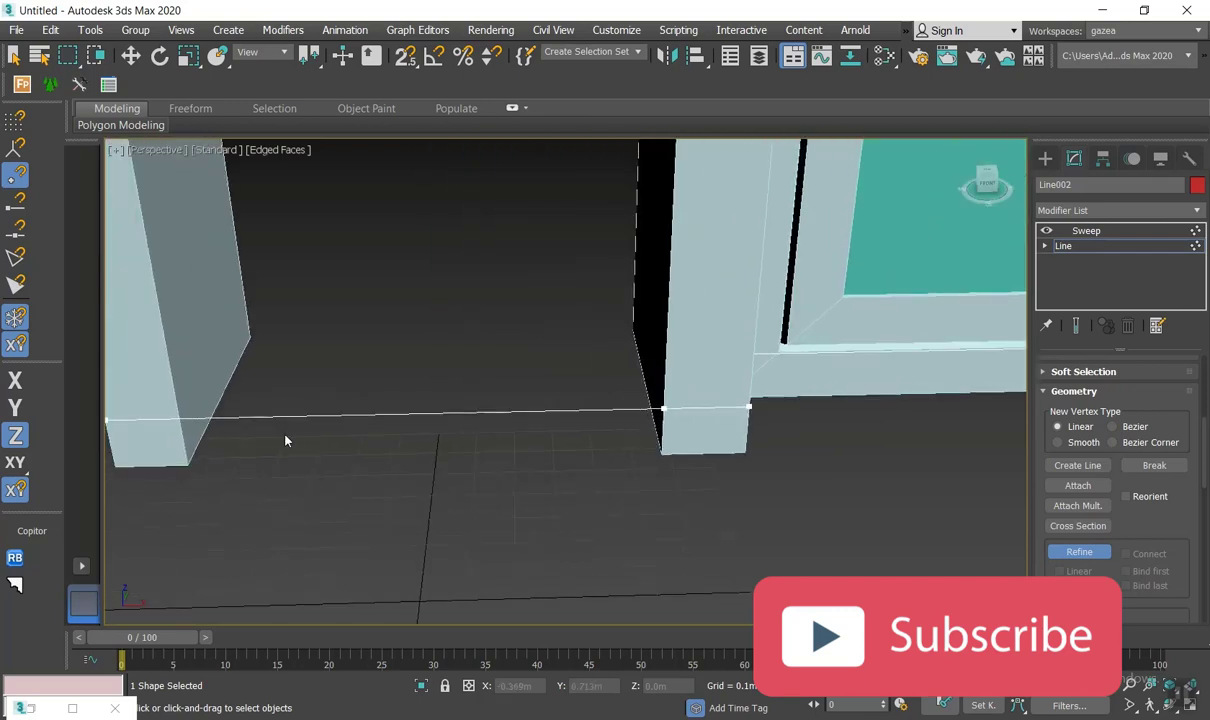
pyautogui.click(181, 418)
# Step: Delete the spline segment across the fireplace opening and lower the swept skirting to about Z 0.081 m
pyautogui.press('w')
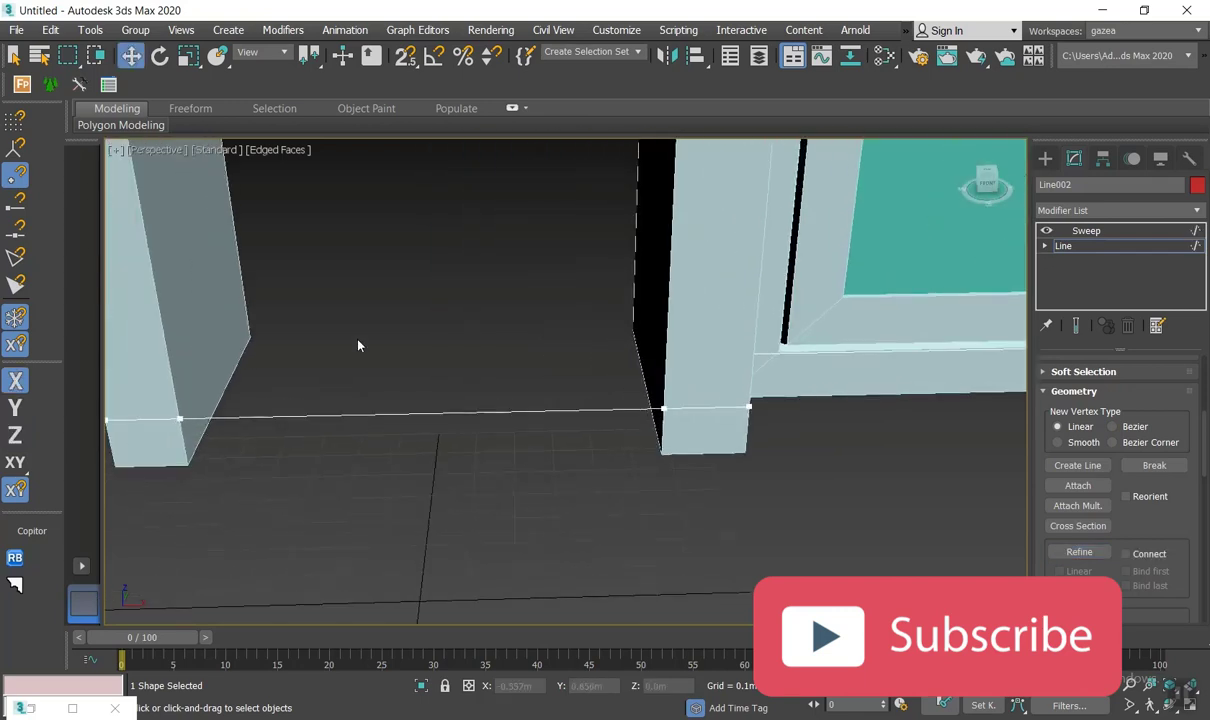
pyautogui.click(338, 414)
pyautogui.press('Delete')
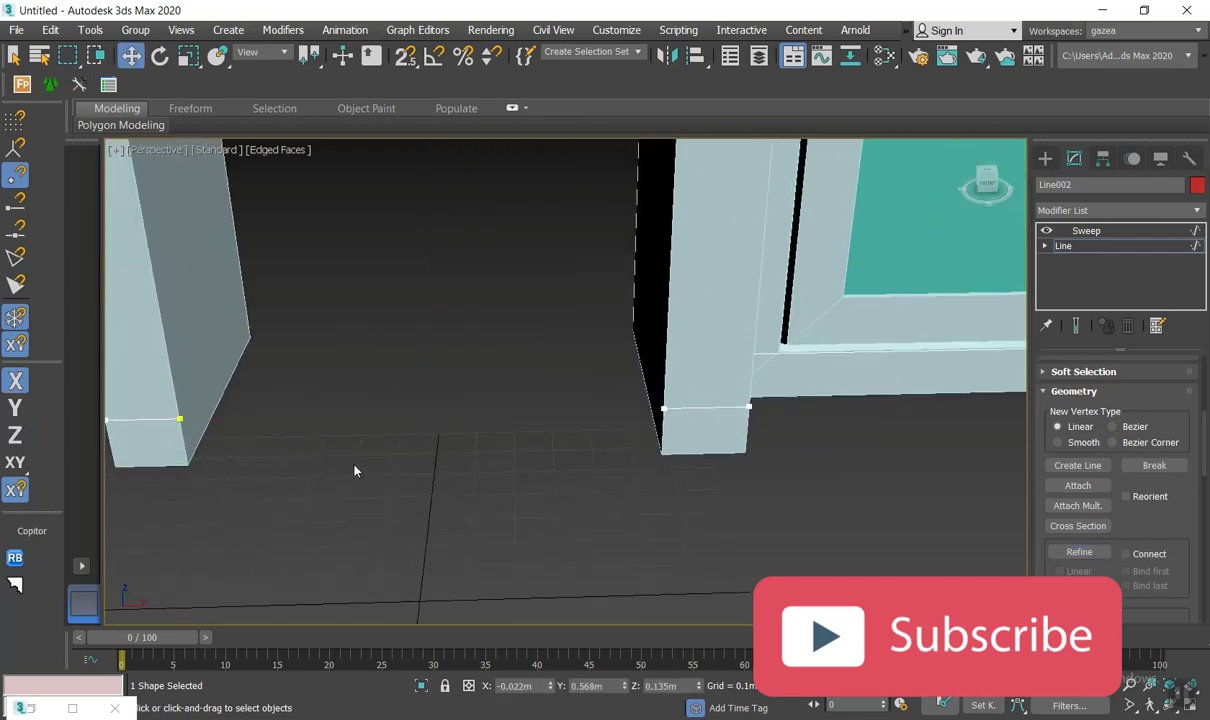
pyautogui.click(1086, 231)
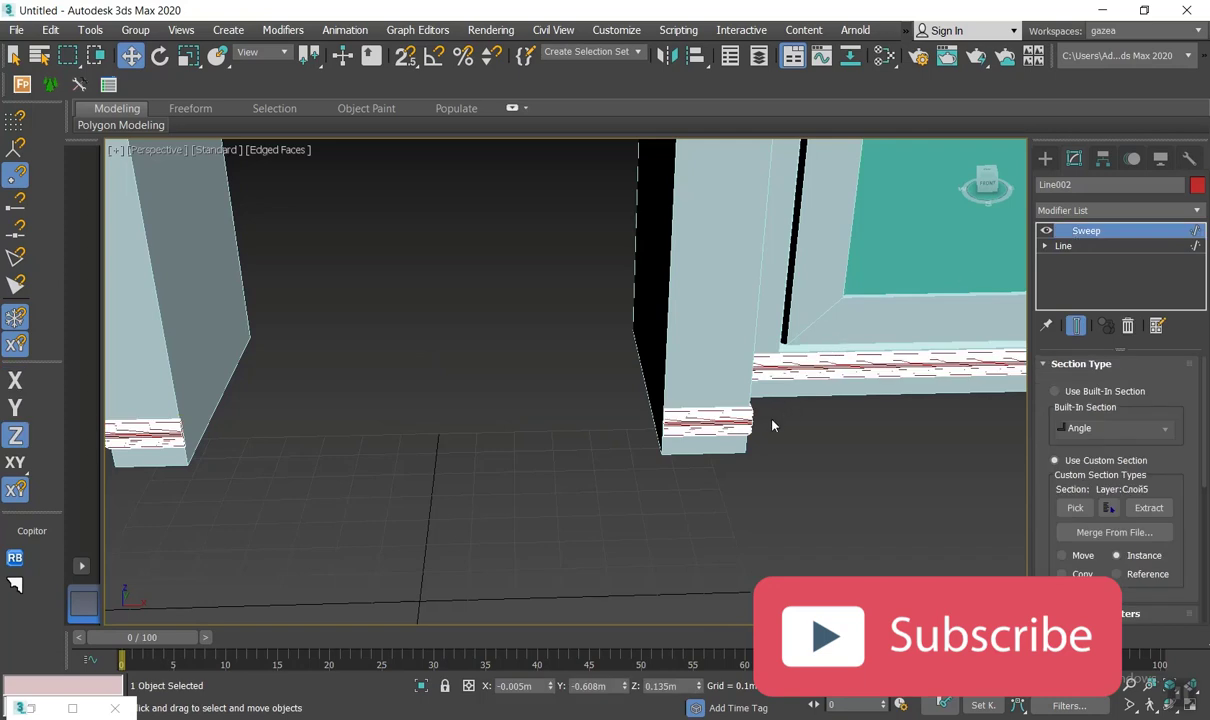
pyautogui.click(699, 683)
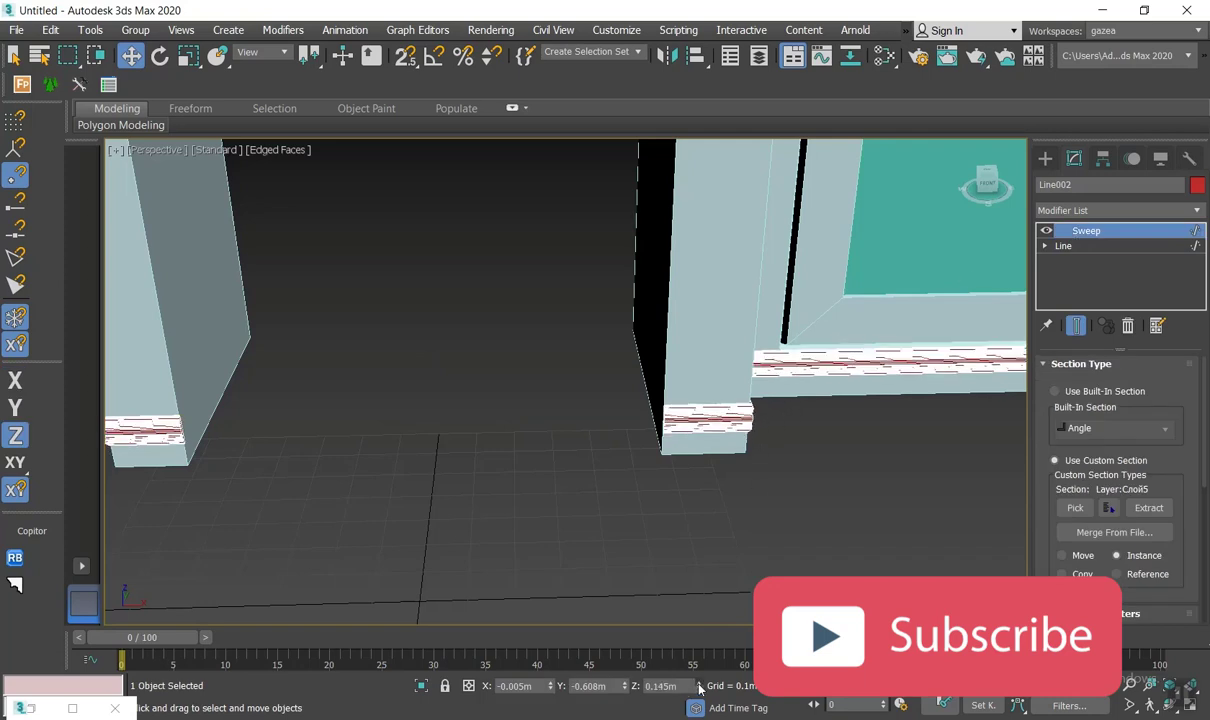
pyautogui.moveTo(699, 689); pyautogui.dragTo(699, 82)
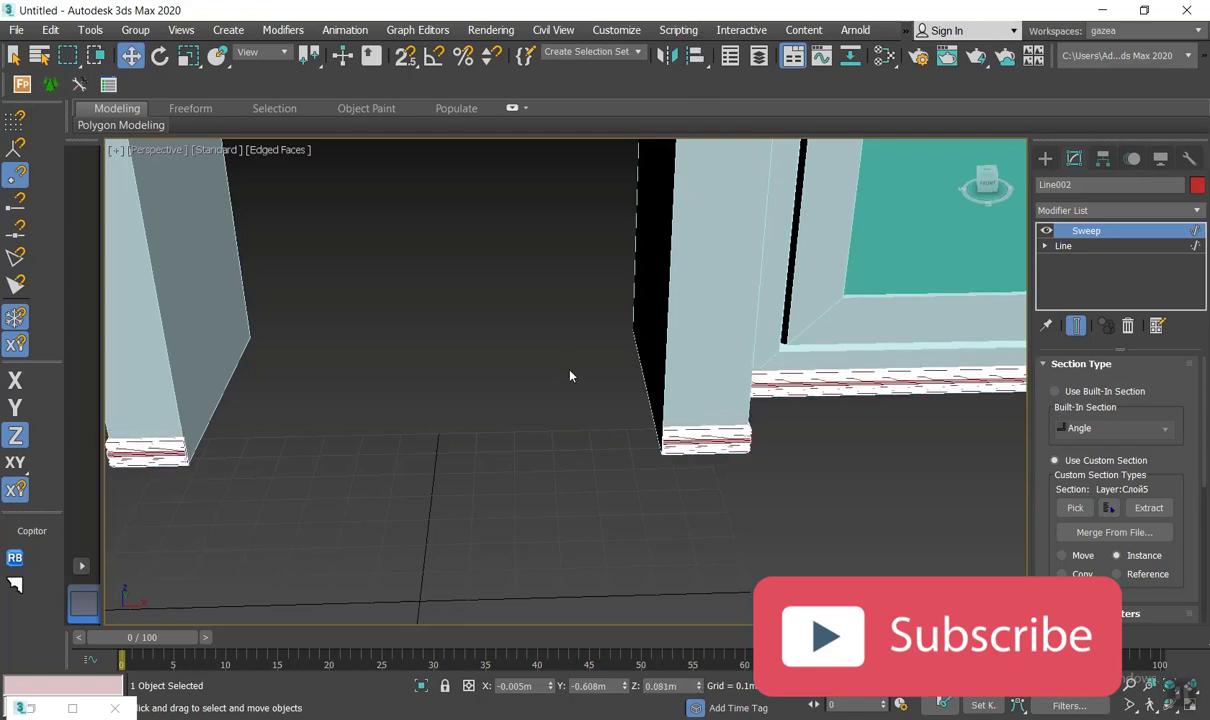
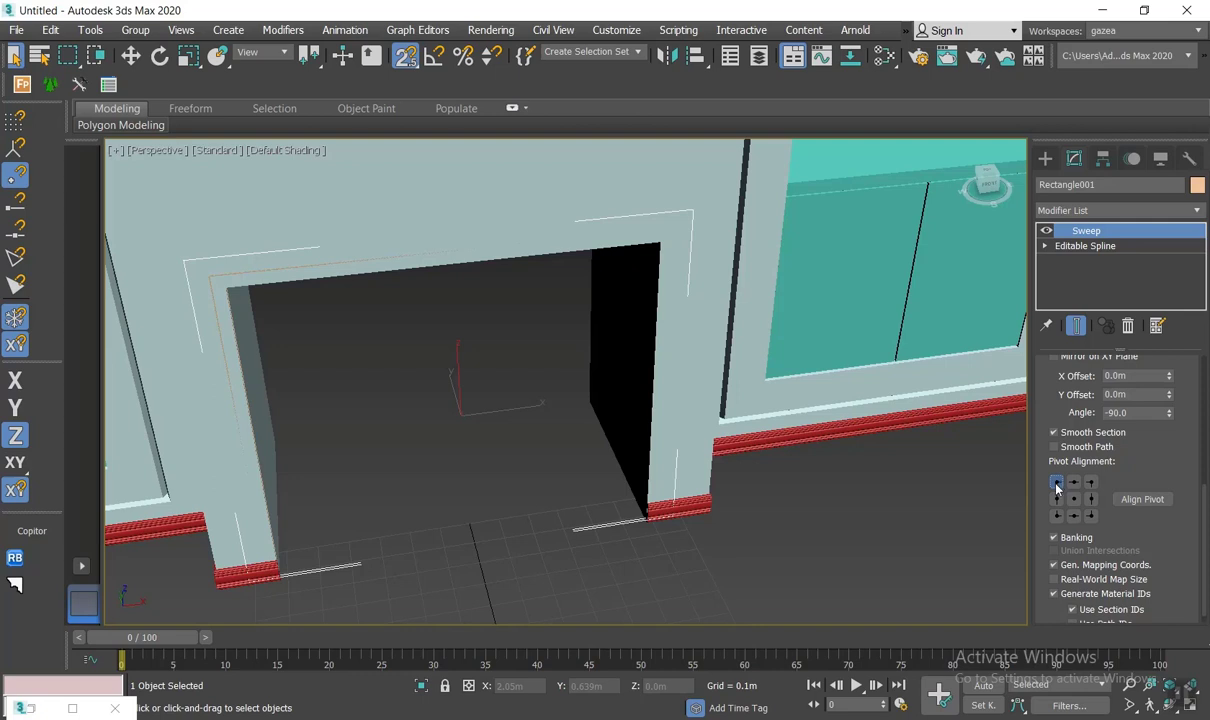
# Step: Set the fireplace frame sweep's pivot alignment to the bottom-left point of its section
pyautogui.click(1056, 515)
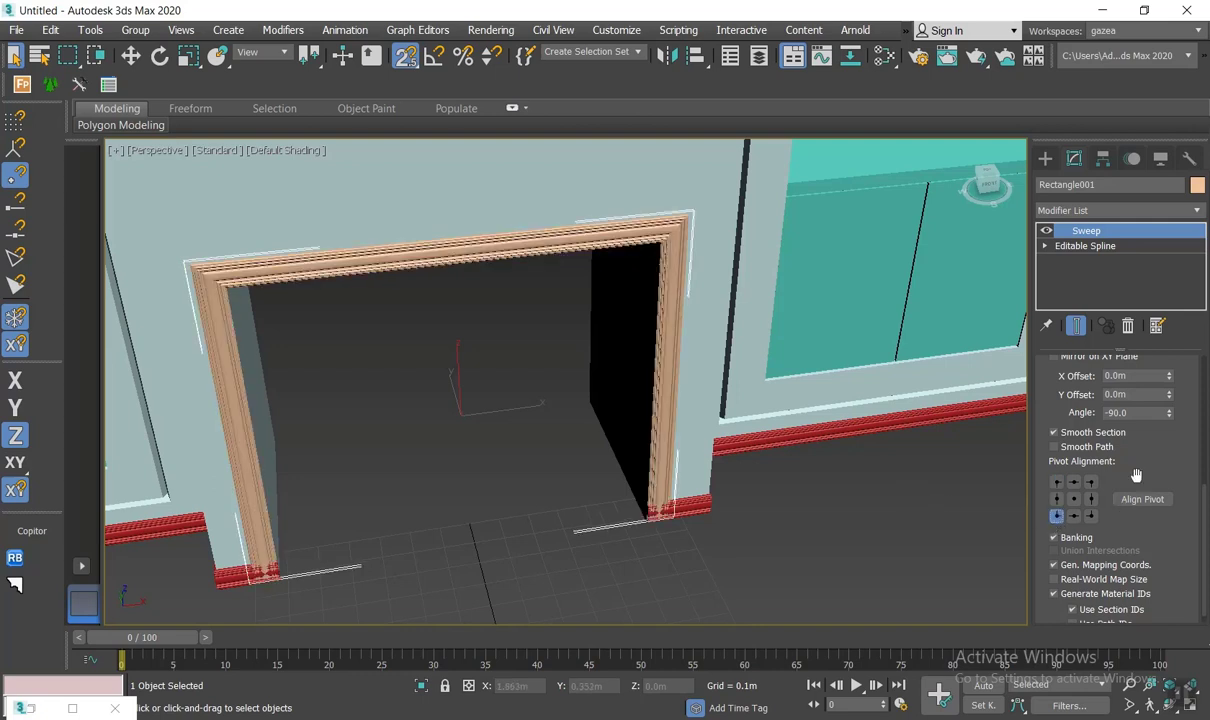
pyautogui.scroll(3, 1144, 461)
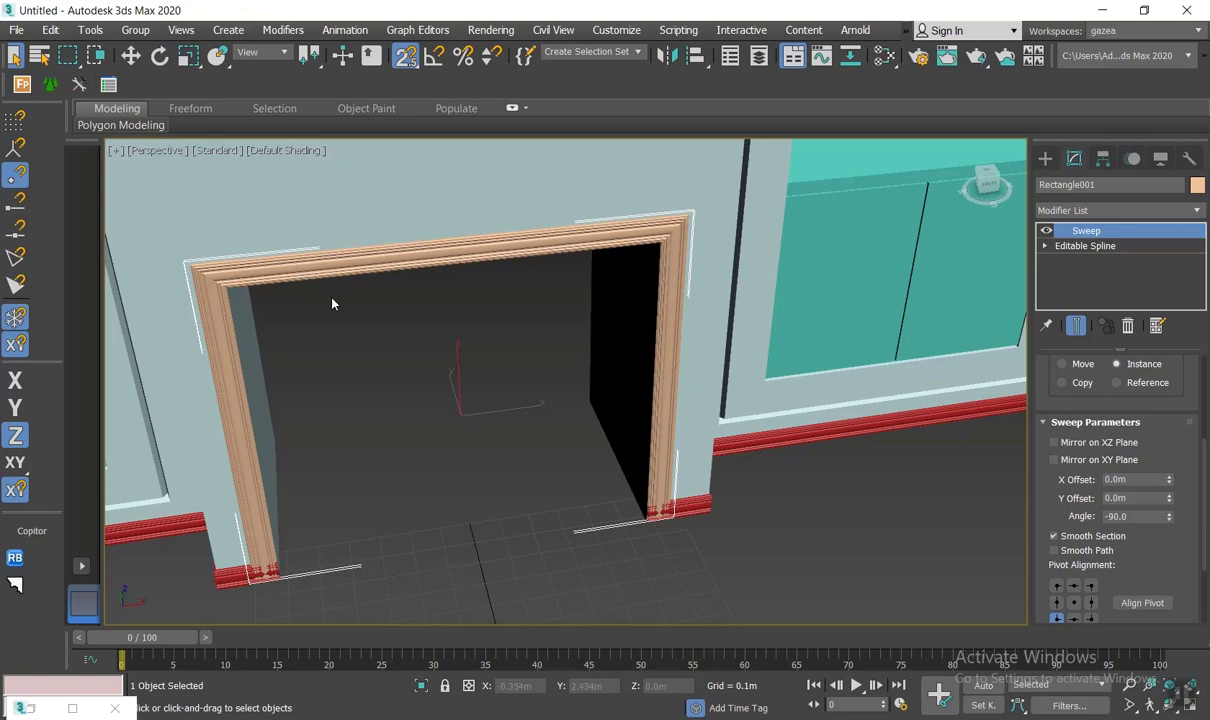
pyautogui.press('m')
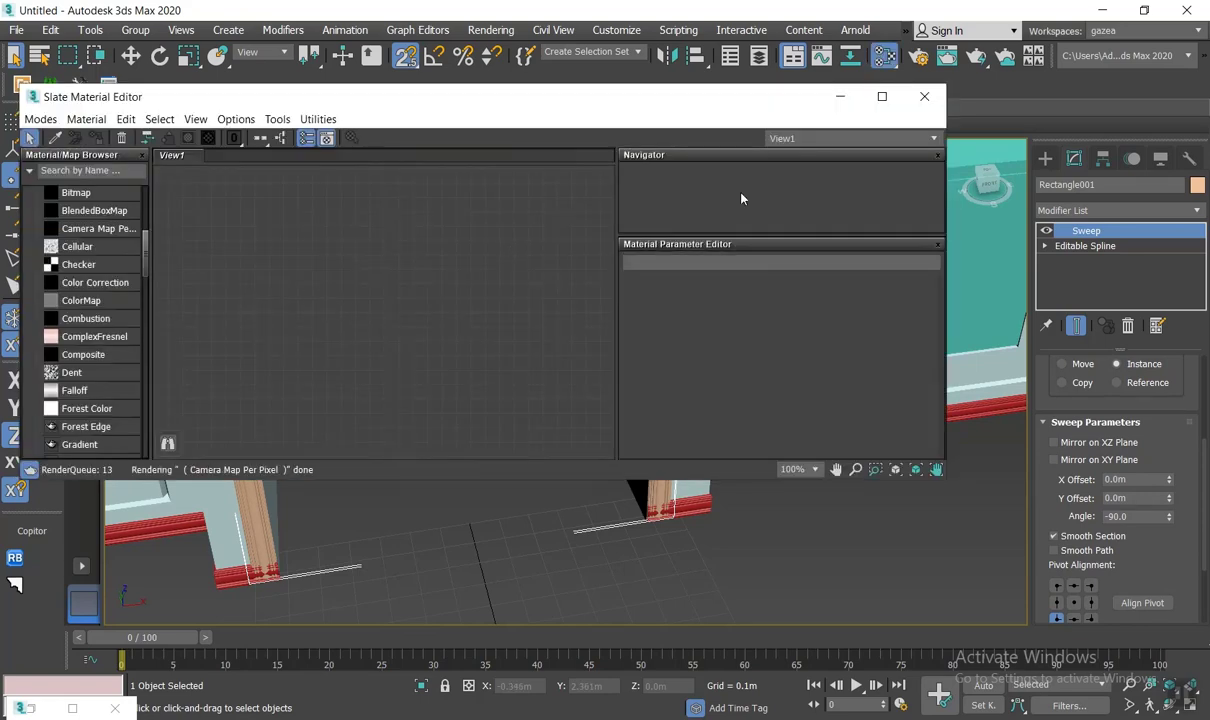
pyautogui.click(923, 97)
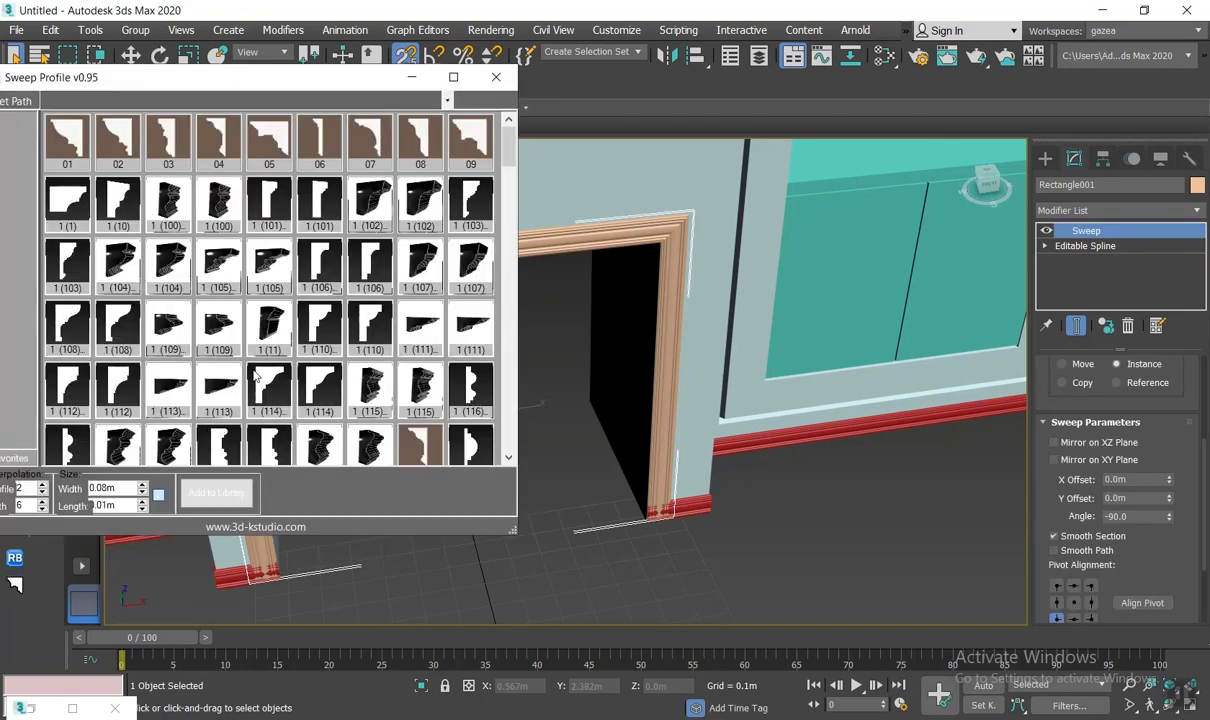
# Step: Set the fireplace frame's sweep profile width to 0.1 m in the Sweep Profile library
pyautogui.scroll(-10, 268, 418)
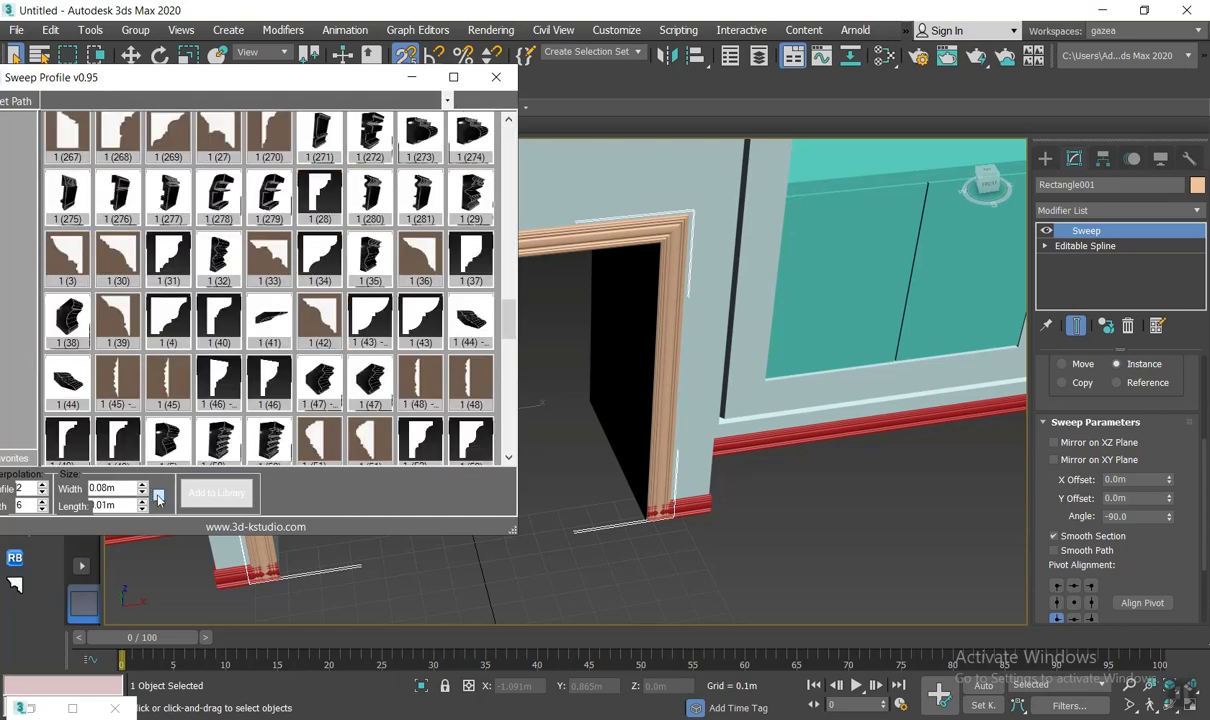
pyautogui.doubleClick(111, 487)
pyautogui.write('0.1')
pyautogui.press('Return')
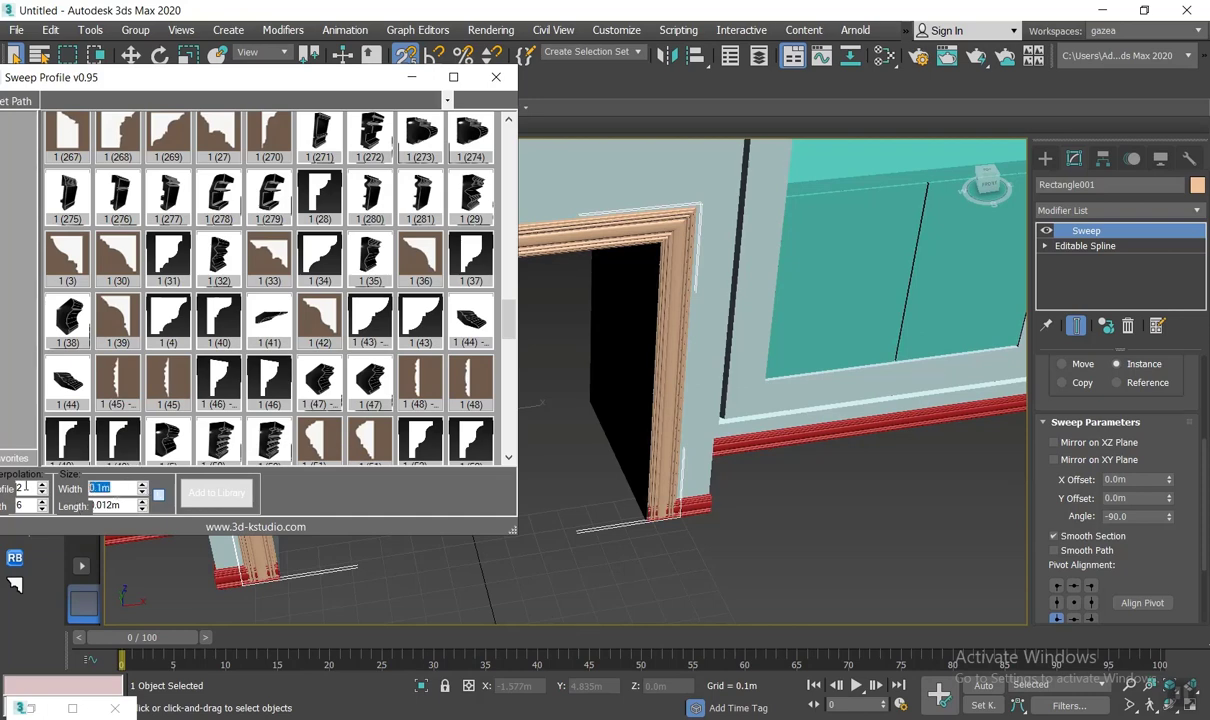
# Step: Set the fireplace frame's sweep profile width to 0.15 m after trying 0.2 m, and close the Sweep Profile window
pyautogui.write('0.2')
pyautogui.press('Return')
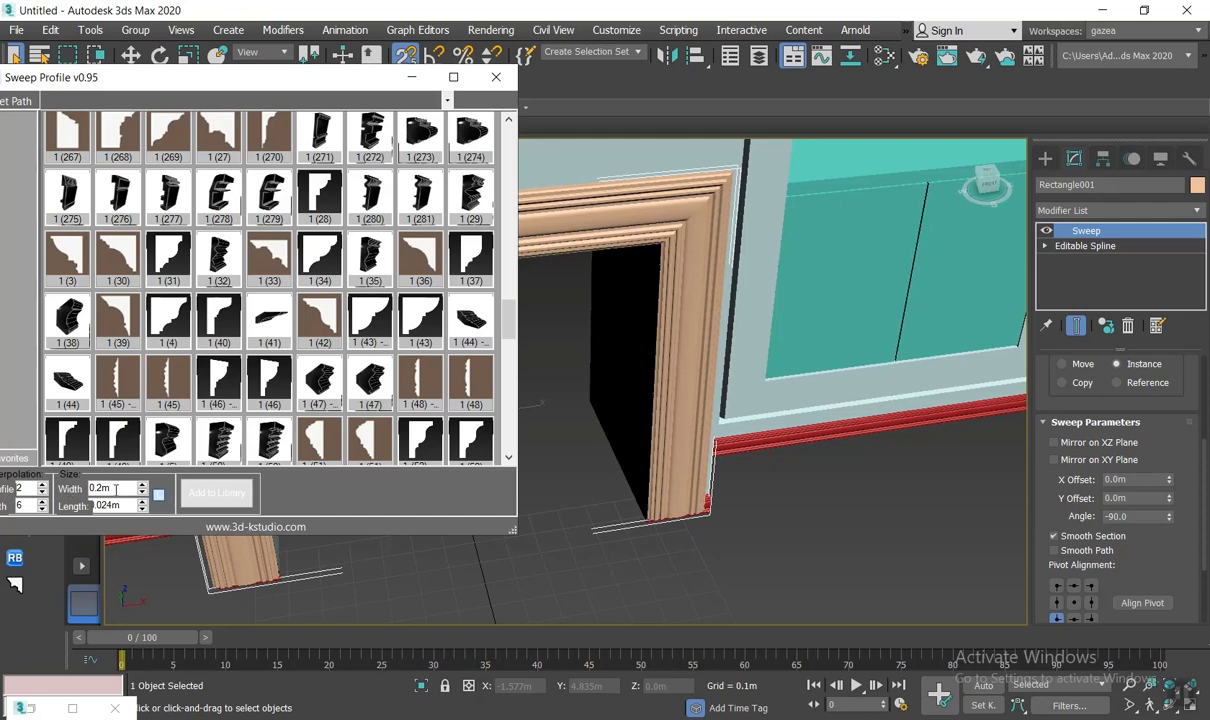
pyautogui.doubleClick(115, 488)
pyautogui.write('0.15')
pyautogui.press('Return')
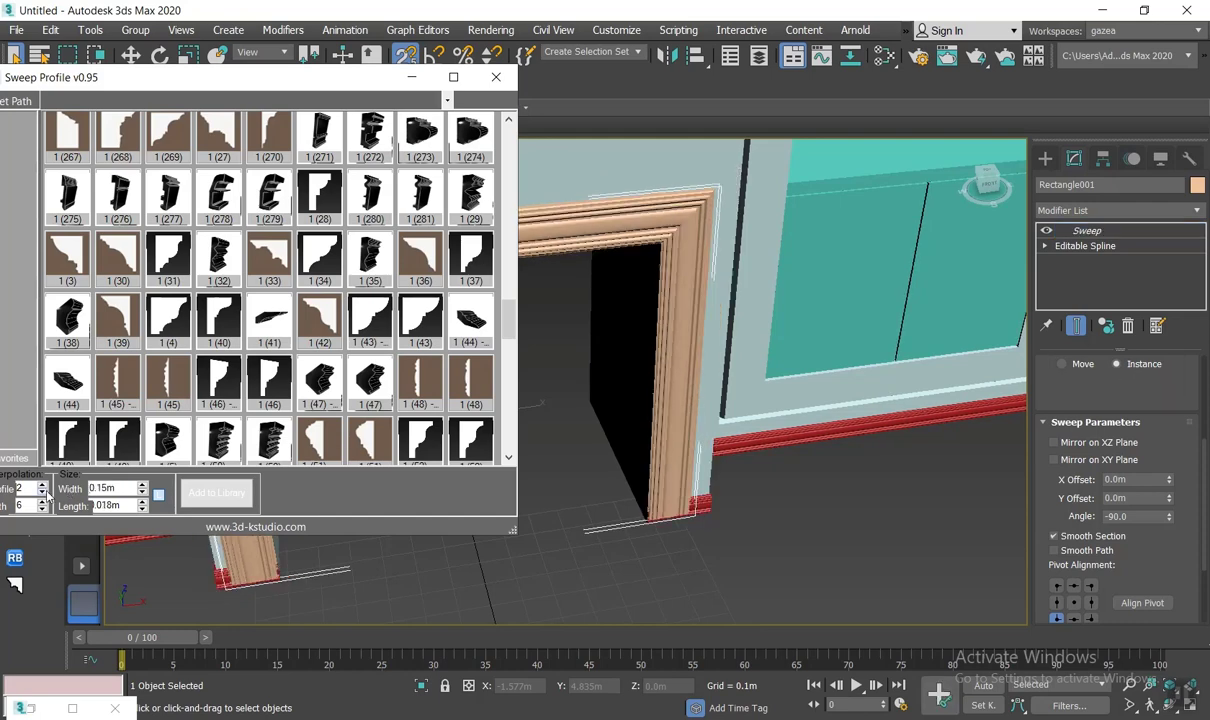
pyautogui.click(495, 77)
pyautogui.scroll(2, 545, 358)
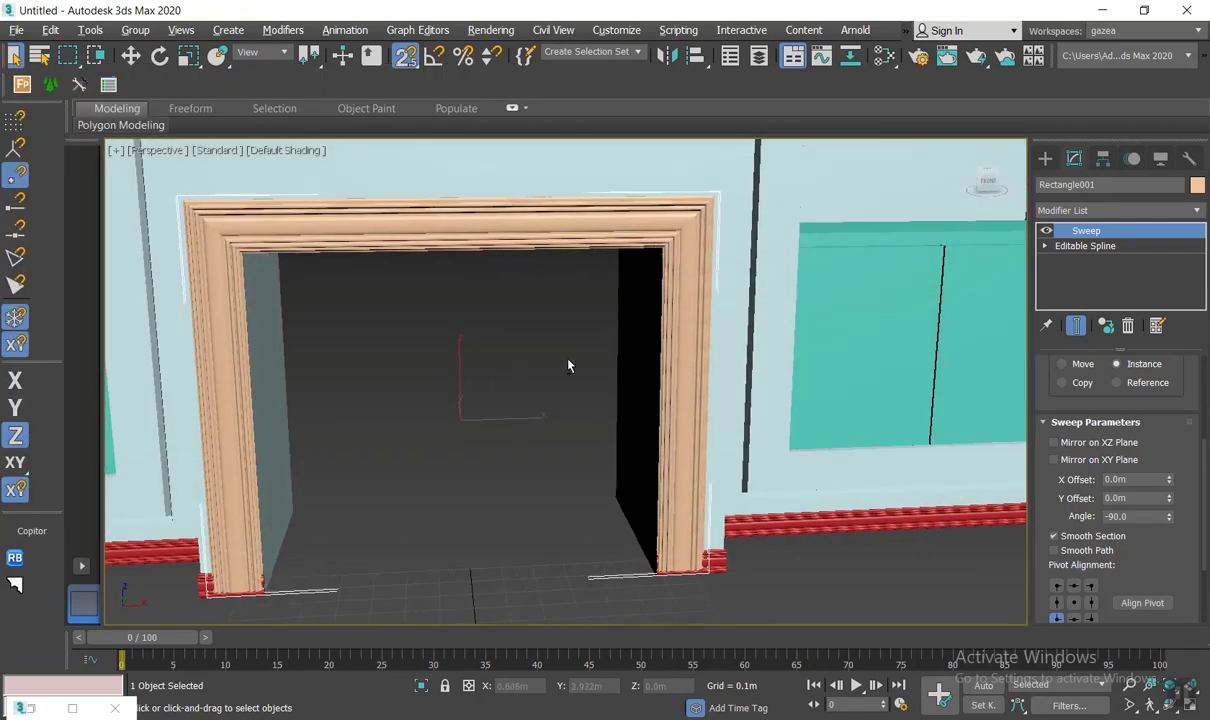
# Step: Adjust the fireplace frame's height along Z with snapping turned off
pyautogui.press('w')
pyautogui.keyDown('alt'); pyautogui.moveTo(553, 378); pyautogui.dragTo(435, 407, button='middle'); pyautogui.keyUp('alt')
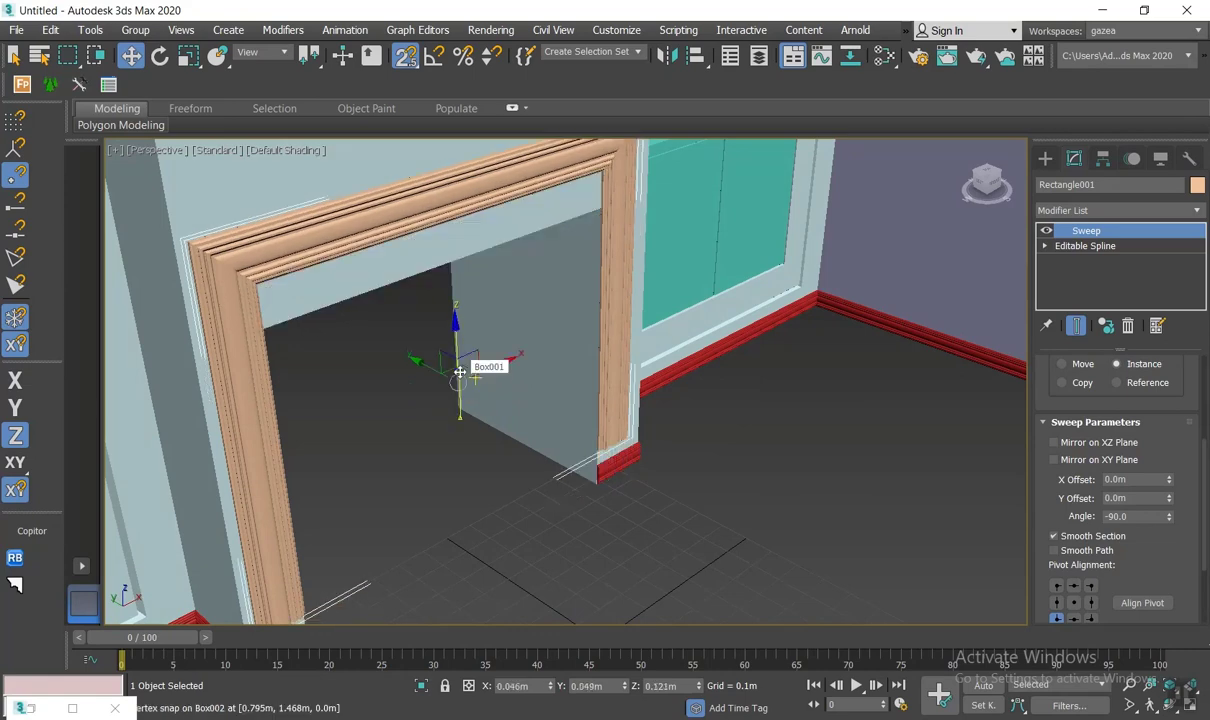
pyautogui.press('s')
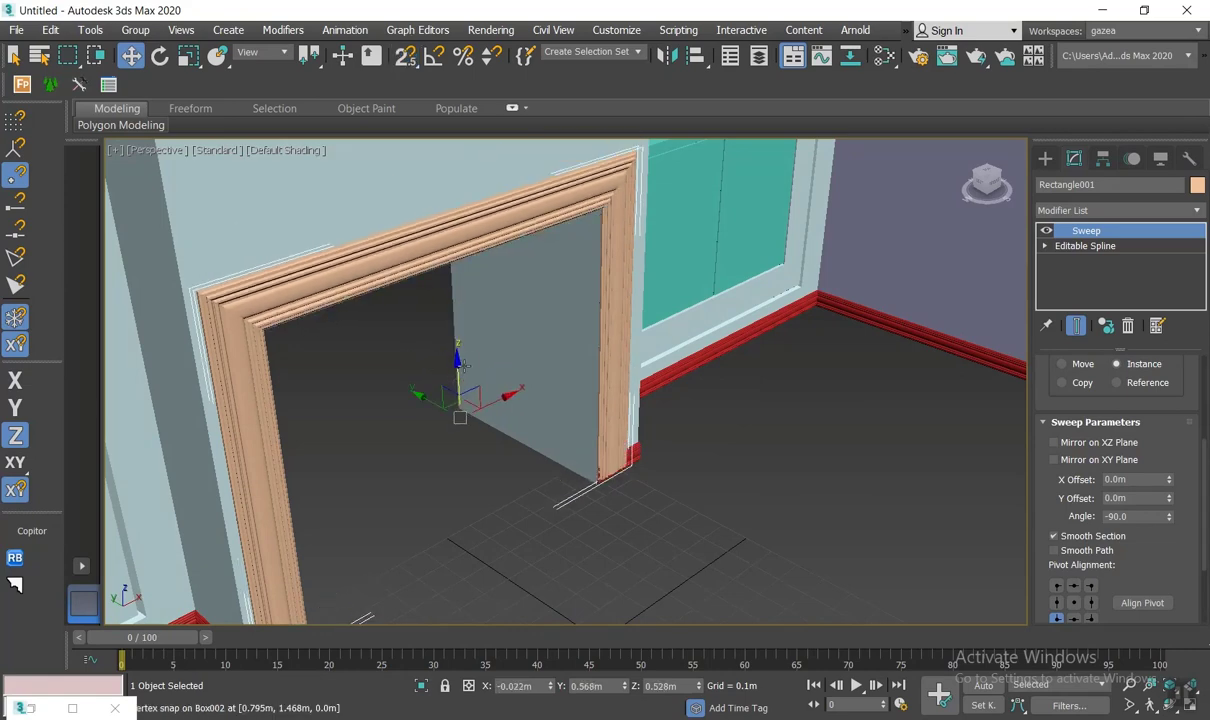
pyautogui.keyDown('alt'); pyautogui.moveTo(456, 372); pyautogui.dragTo(534, 400, button='middle'); pyautogui.keyUp('alt')
# Step: Move the baseboard path's two end vertices along X so the baseboard stops behind the fireplace frame's legs
pyautogui.click(983, 317)
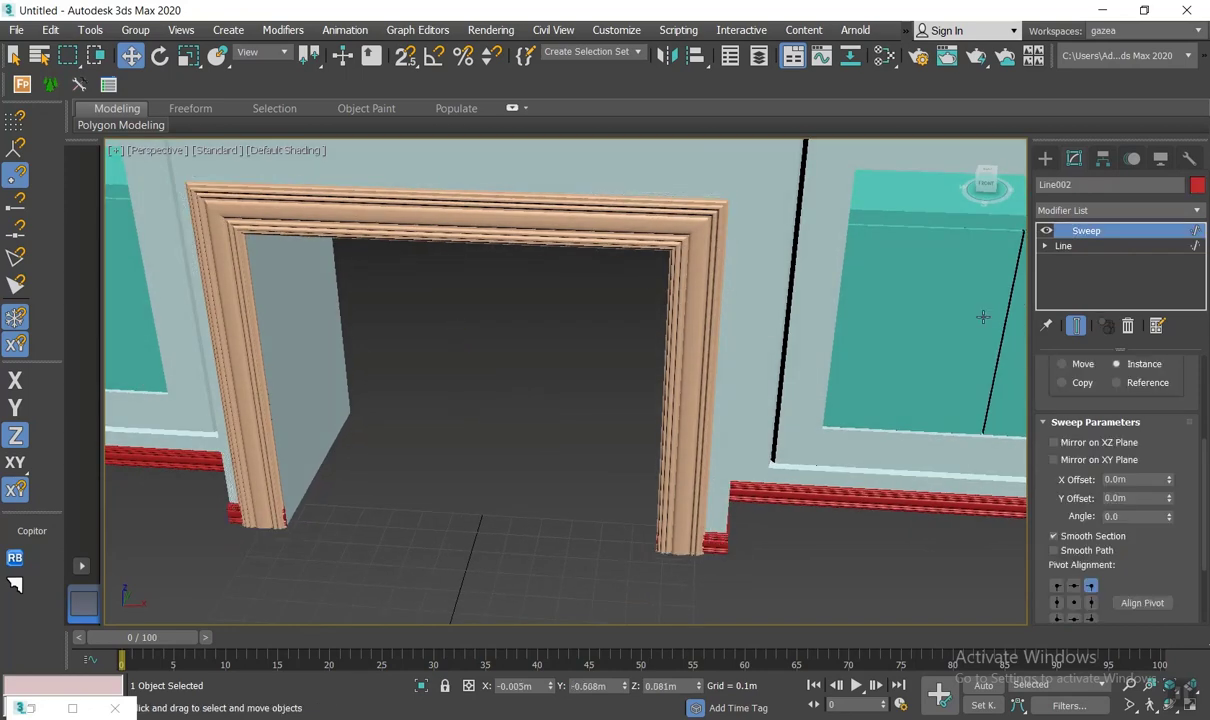
pyautogui.click(1045, 246)
pyautogui.click(1075, 260)
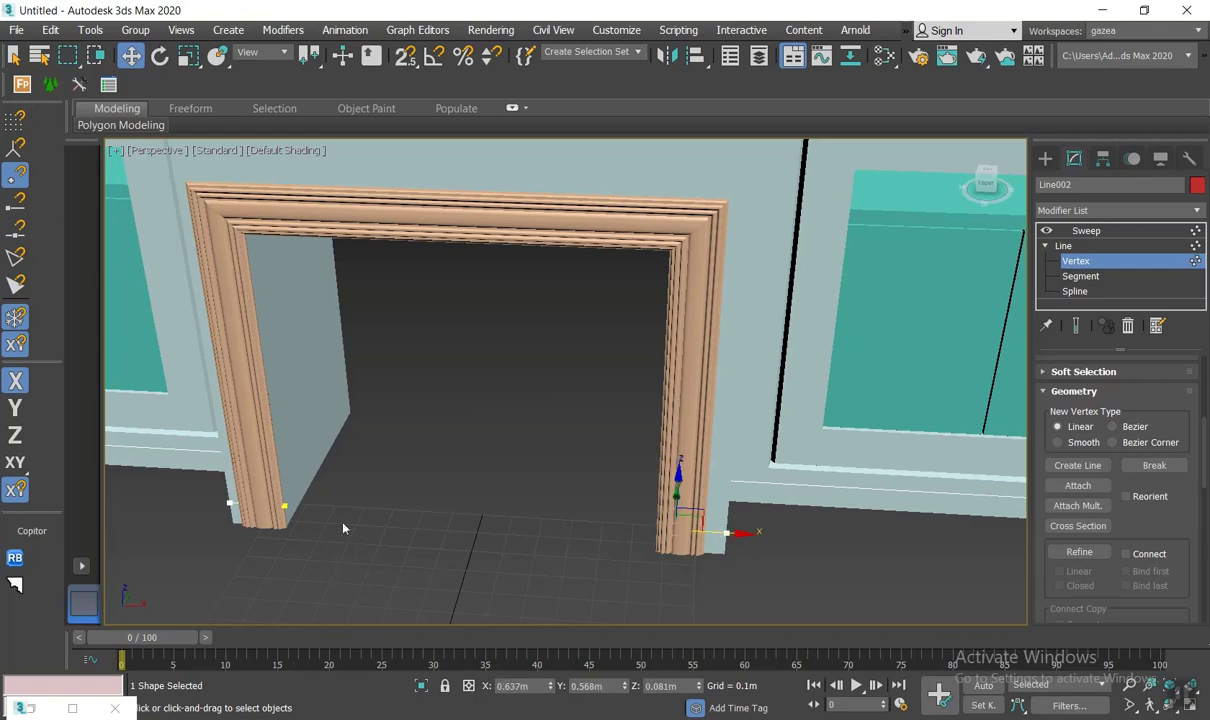
pyautogui.click(285, 506)
pyautogui.moveTo(305, 505); pyautogui.dragTo(284, 505)
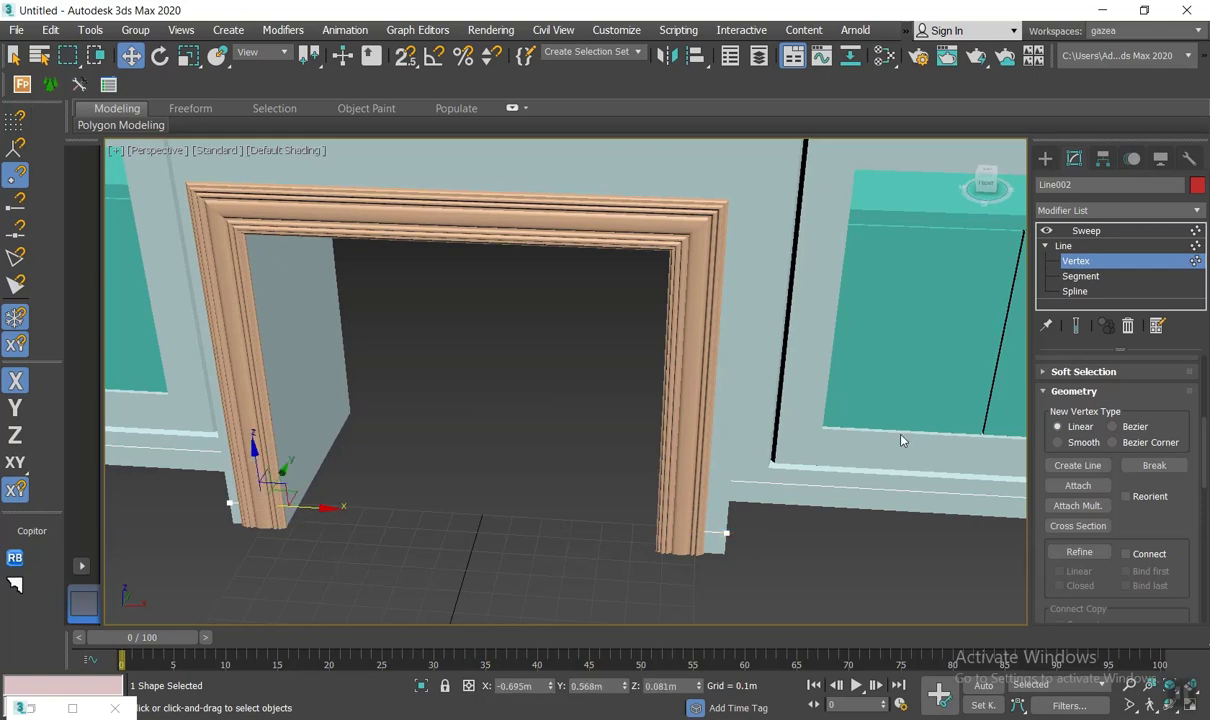
pyautogui.click(1075, 325)
pyautogui.keyDown('alt'); pyautogui.moveTo(450, 460); pyautogui.dragTo(505, 445, button='middle'); pyautogui.keyUp('alt')
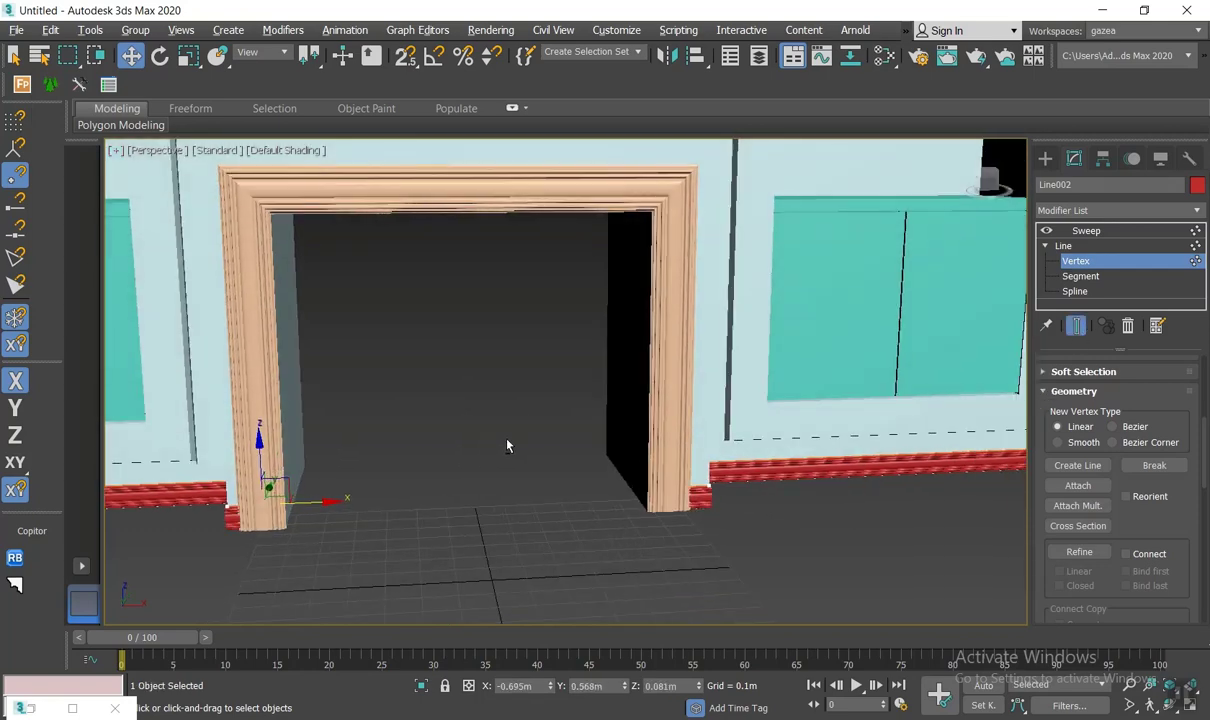
# Step: Clone the red cornice at the top of the walls in place as an instance
pyautogui.click(1046, 160)
pyautogui.scroll(-4, 653, 365)
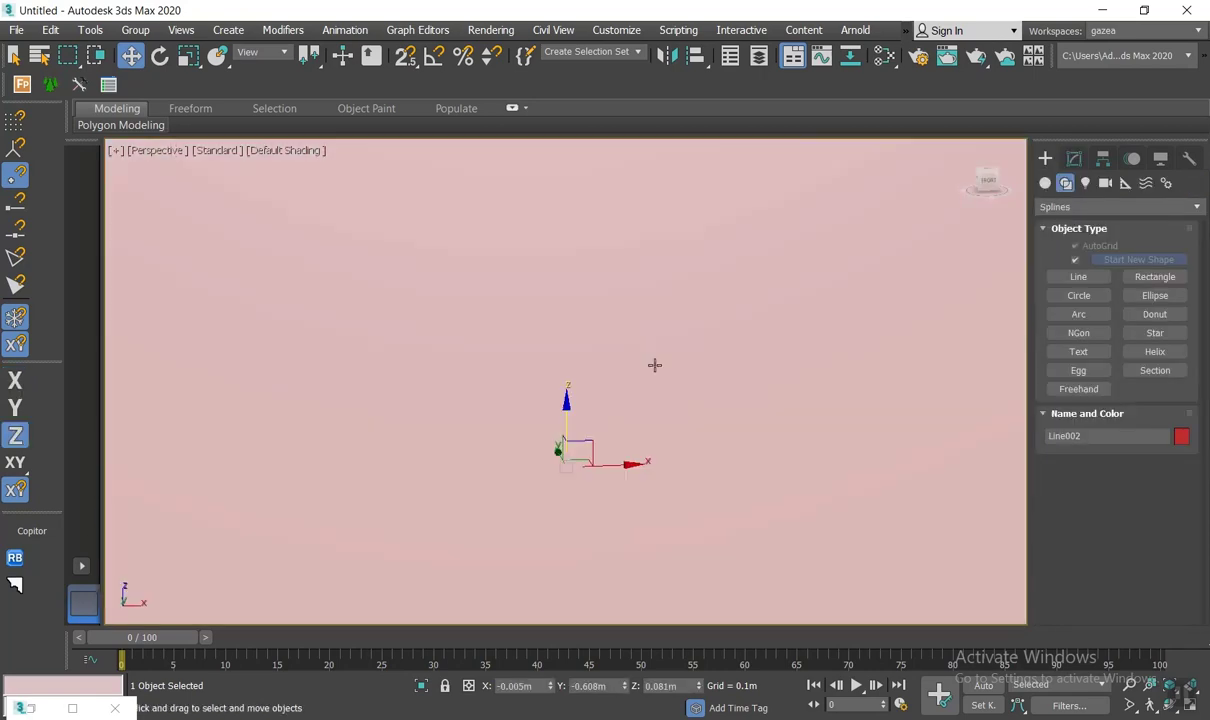
pyautogui.keyDown('alt'); pyautogui.moveTo(653, 365); pyautogui.dragTo(665, 449, button='middle'); pyautogui.keyUp('alt')
pyautogui.scroll(-4, 651, 425)
pyautogui.scroll(3, 672, 405)
pyautogui.scroll(2, 756, 457)
pyautogui.click(810, 445)
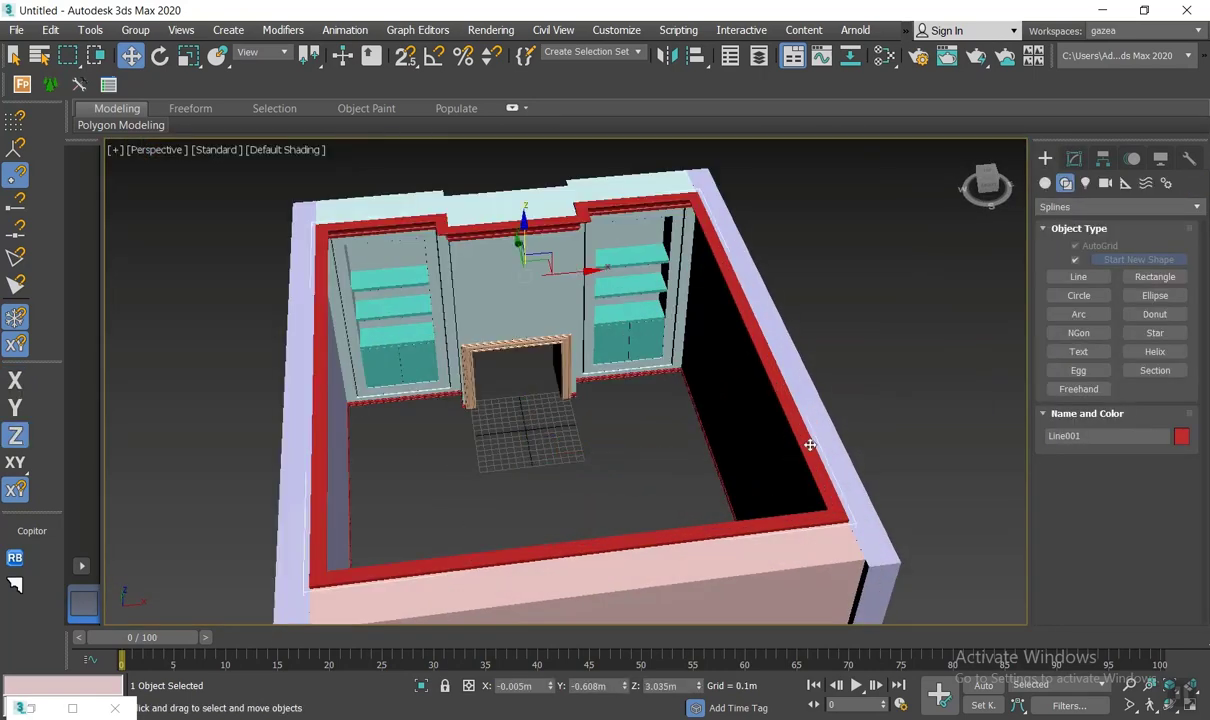
pyautogui.hotkey('ctrl', 'v')
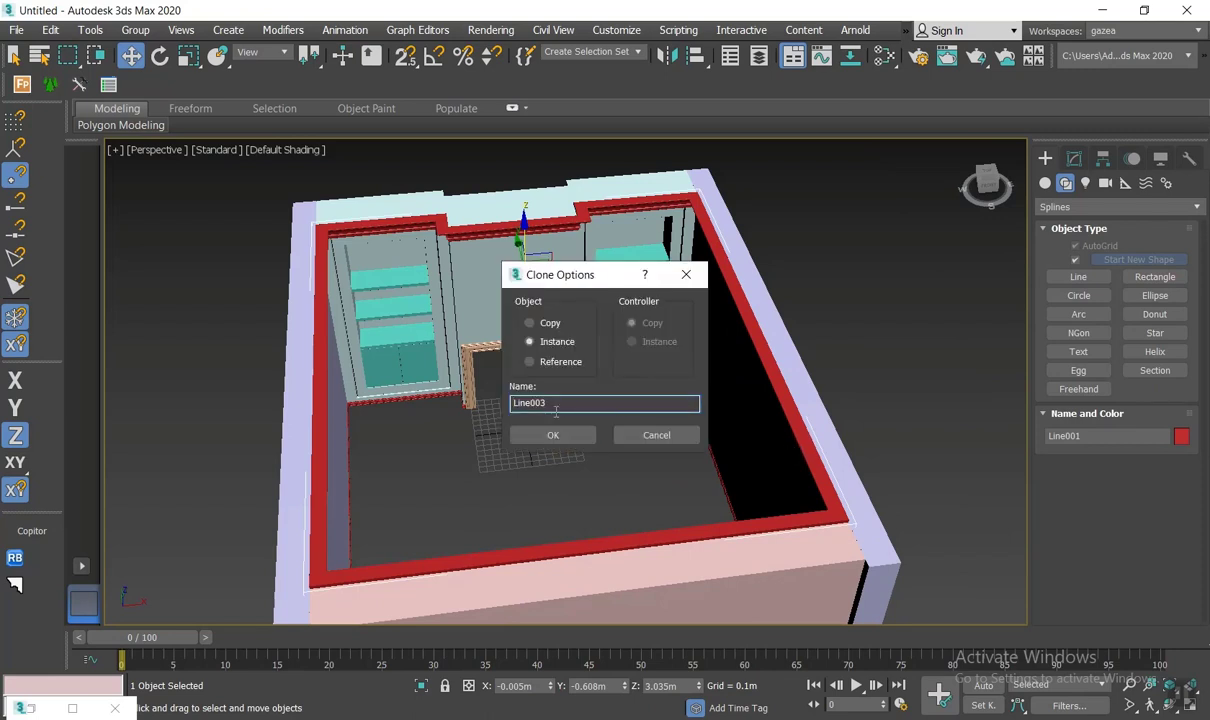
pyautogui.click(555, 436)
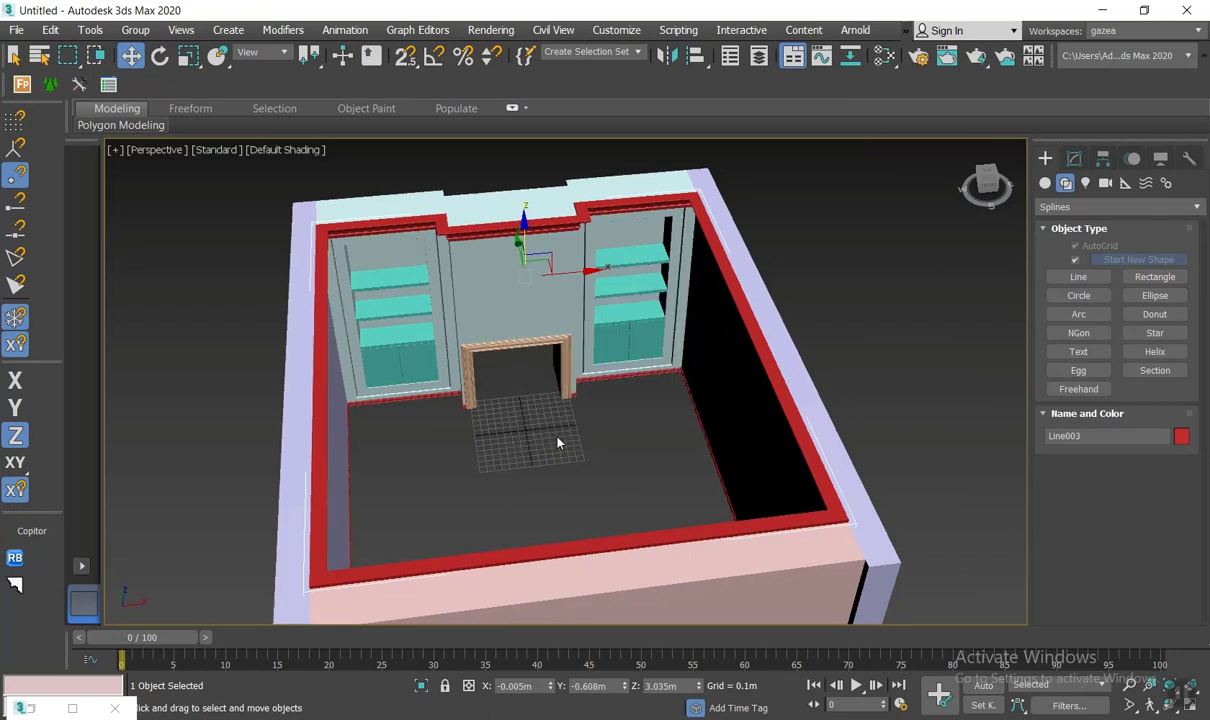
# Step: Start the Box primitive for the ceiling slab with snapping turned on
pyautogui.click(1045, 183)
pyautogui.click(1078, 262)
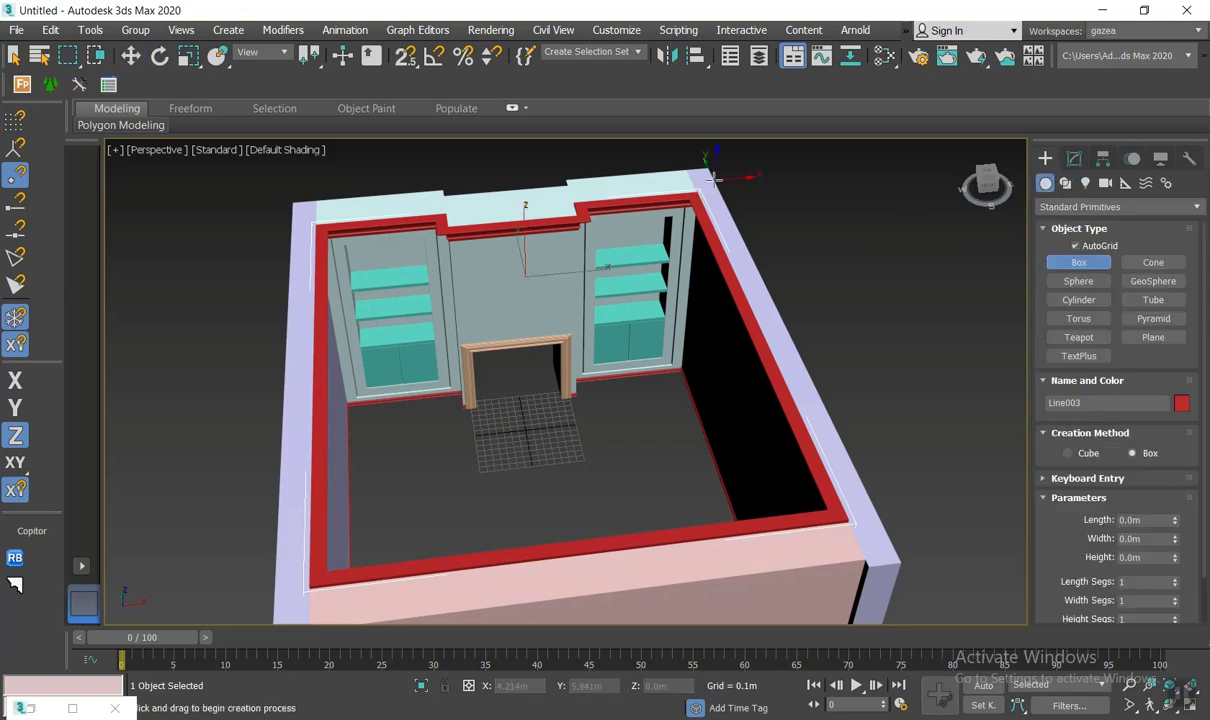
pyautogui.press('s')
pyautogui.moveTo(710, 171); pyautogui.dragTo(290, 591)
pyautogui.moveTo(284, 620); pyautogui.dragTo(290, 591, button='middle')
pyautogui.moveTo(290, 591); pyautogui.dragTo(289, 513)
pyautogui.moveTo(290, 591); pyautogui.dragTo(289, 513, button='middle')
pyautogui.moveTo(289, 513); pyautogui.dragTo(335, 343)
pyautogui.moveTo(289, 513); pyautogui.dragTo(335, 343, button='middle')
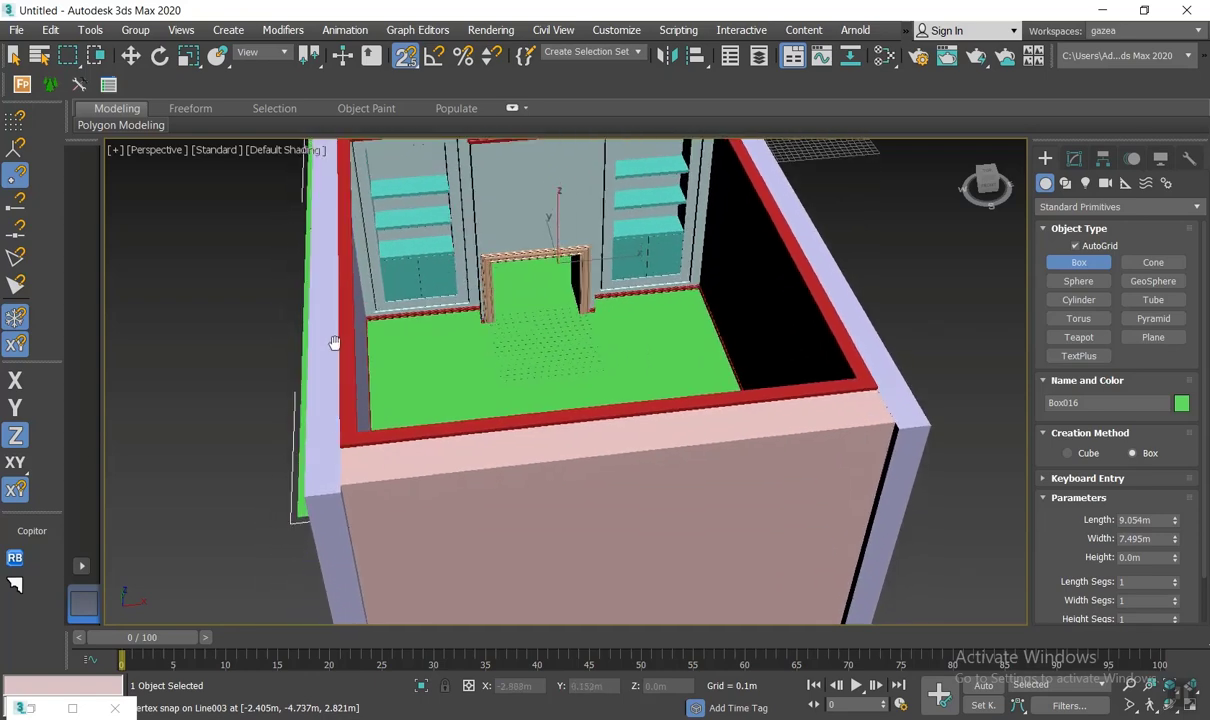
pyautogui.scroll(-5, 335, 343)
pyautogui.moveTo(335, 343); pyautogui.dragTo(345, 473)
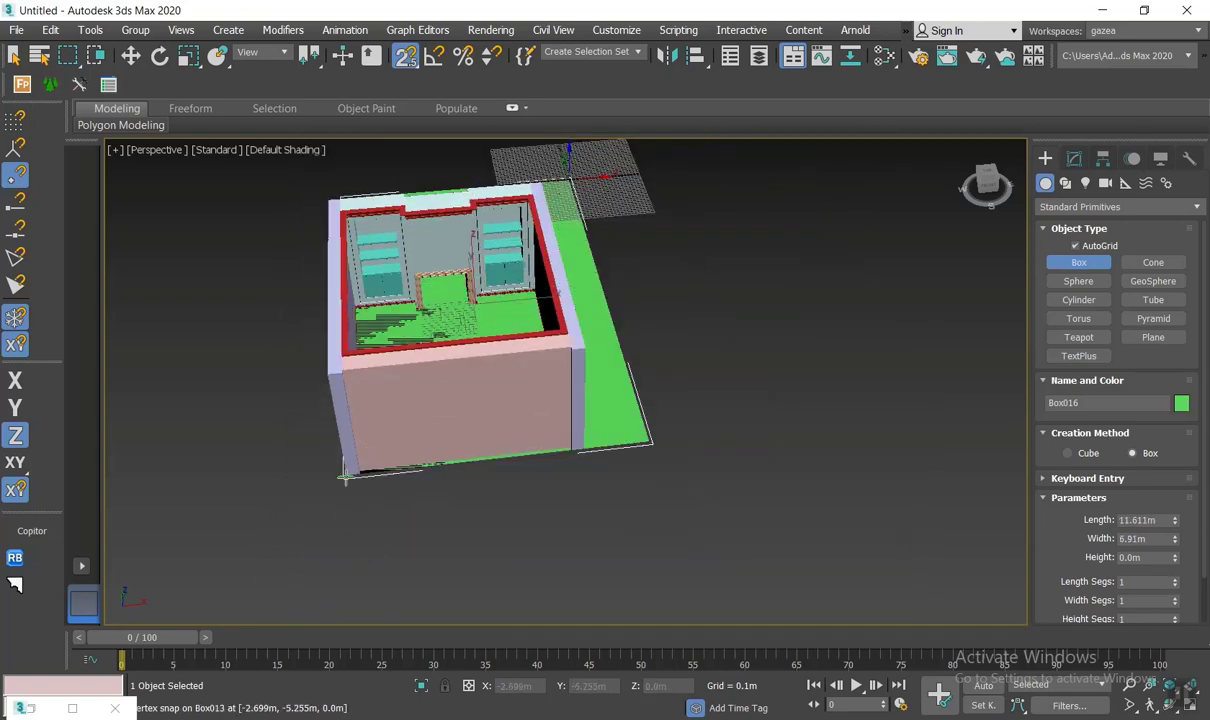
pyautogui.rightClick(345, 477)
# Step: Draw a ceiling box about 6.72 m long, 5.39 m wide and 0.2 m high, snapped to opposite top corners of the walls
pyautogui.moveTo(328, 373); pyautogui.dragTo(540, 181)
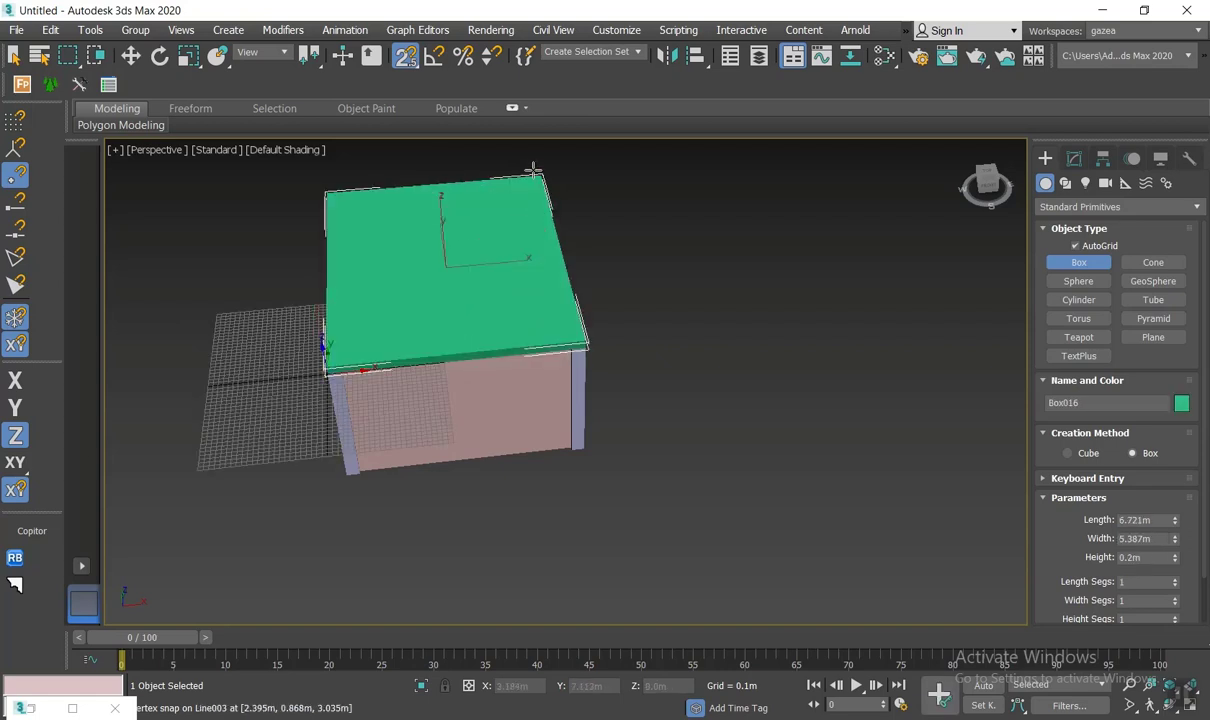
pyautogui.click(532, 170)
pyautogui.press('w')
# Step: Clone the ceiling slab downward along Z as one instance for the floor and turn snapping on
pyautogui.keyDown('alt'); pyautogui.moveTo(502, 289); pyautogui.dragTo(499, 156, button='middle'); pyautogui.keyUp('alt')
pyautogui.scroll(6, 384, 414)
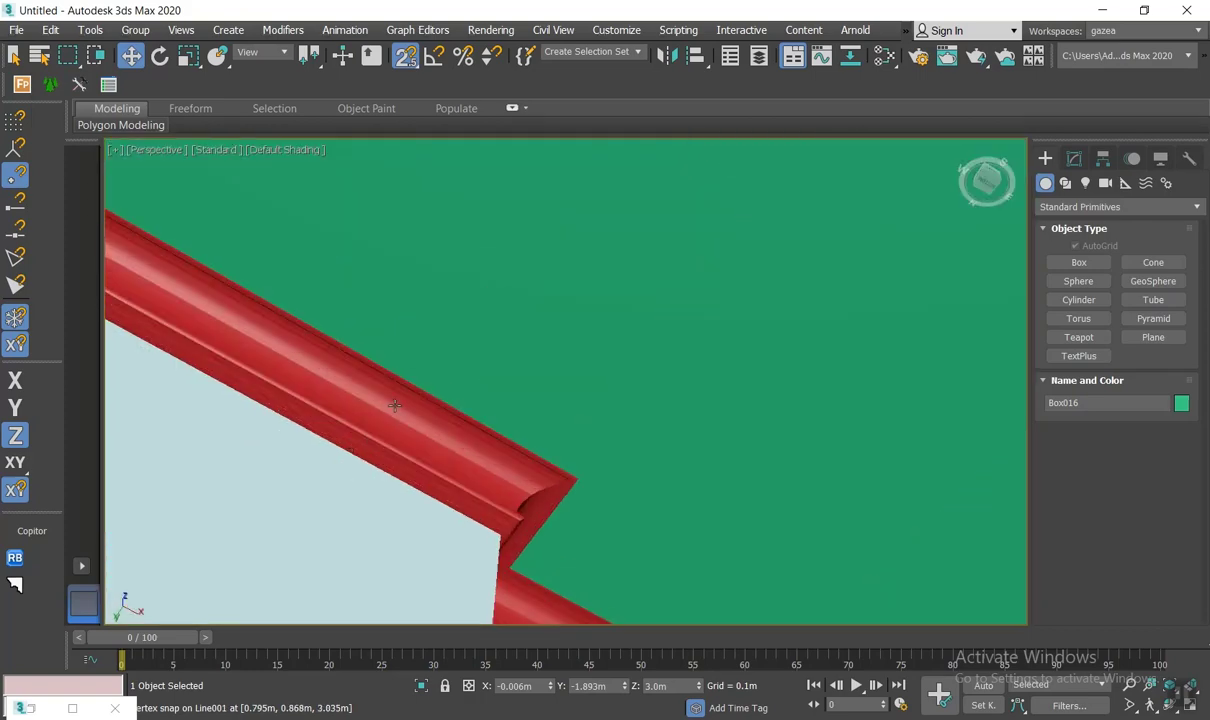
pyautogui.scroll(-6, 394, 405)
pyautogui.keyDown('alt'); pyautogui.moveTo(394, 405); pyautogui.dragTo(441, 398, button='middle'); pyautogui.keyUp('alt')
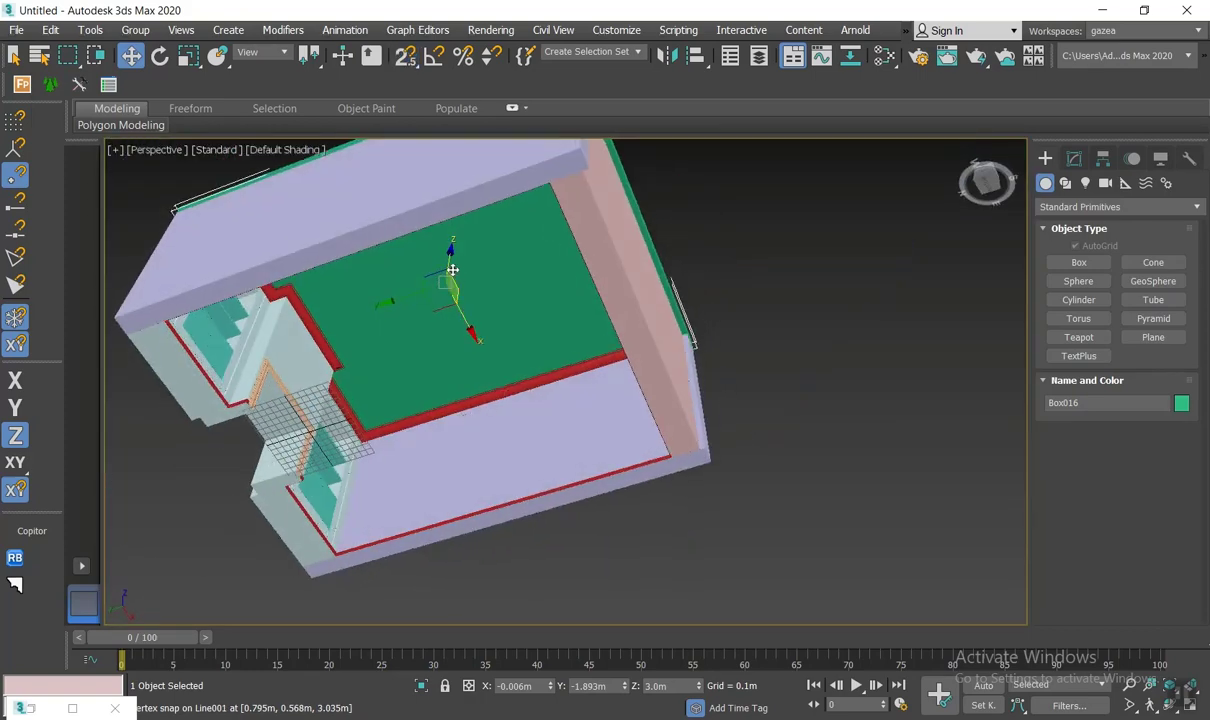
pyautogui.moveTo(449, 254)
pyautogui.keyDown('shift'); pyautogui.mouseDown()
pyautogui.moveTo(437, 459)
pyautogui.moveTo(450, 456)
pyautogui.mouseUp(); pyautogui.keyUp('shift')
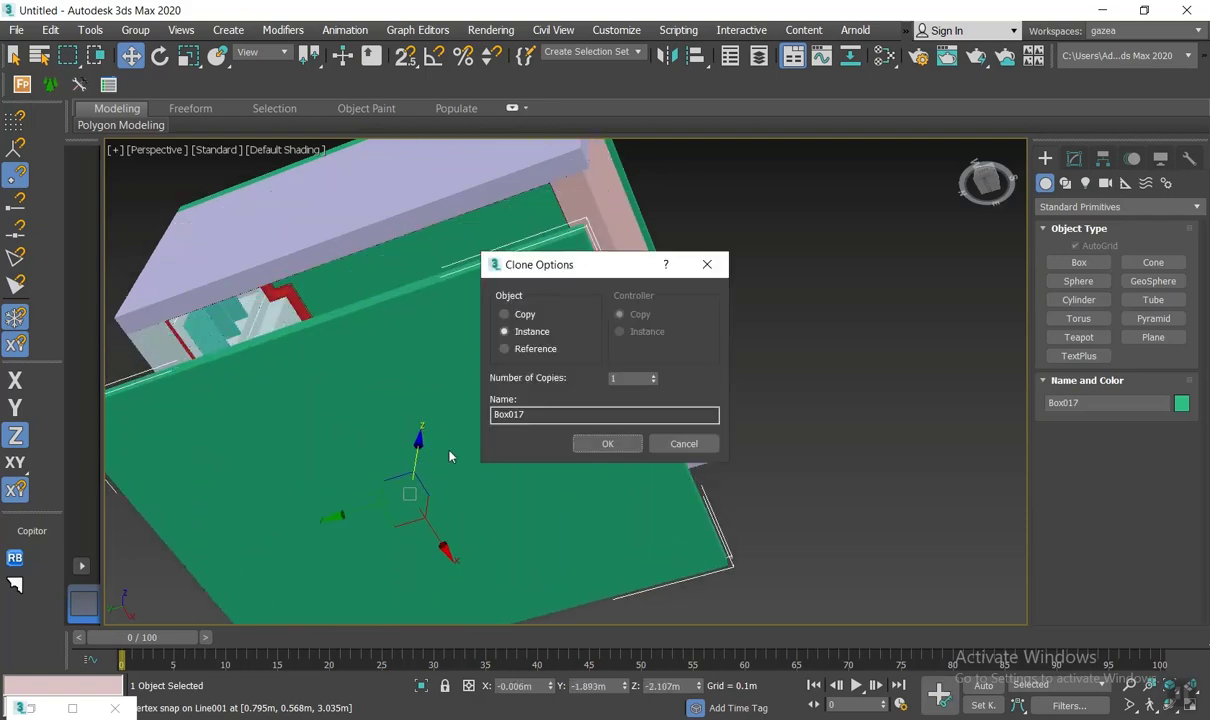
pyautogui.click(607, 443)
pyautogui.keyDown('alt'); pyautogui.moveTo(586, 348); pyautogui.dragTo(590, 530, button='middle'); pyautogui.keyUp('alt')
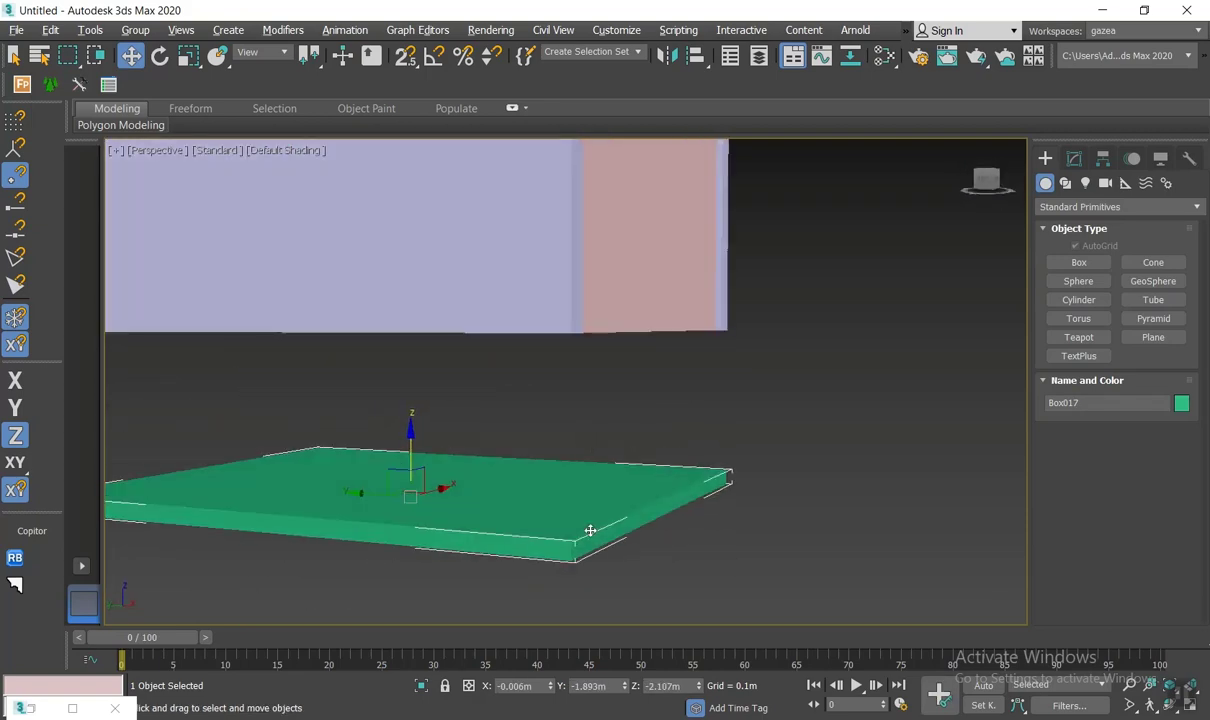
pyautogui.press('s')
pyautogui.moveTo(572, 541); pyautogui.dragTo(567, 337)
pyautogui.rightClick(567, 332)
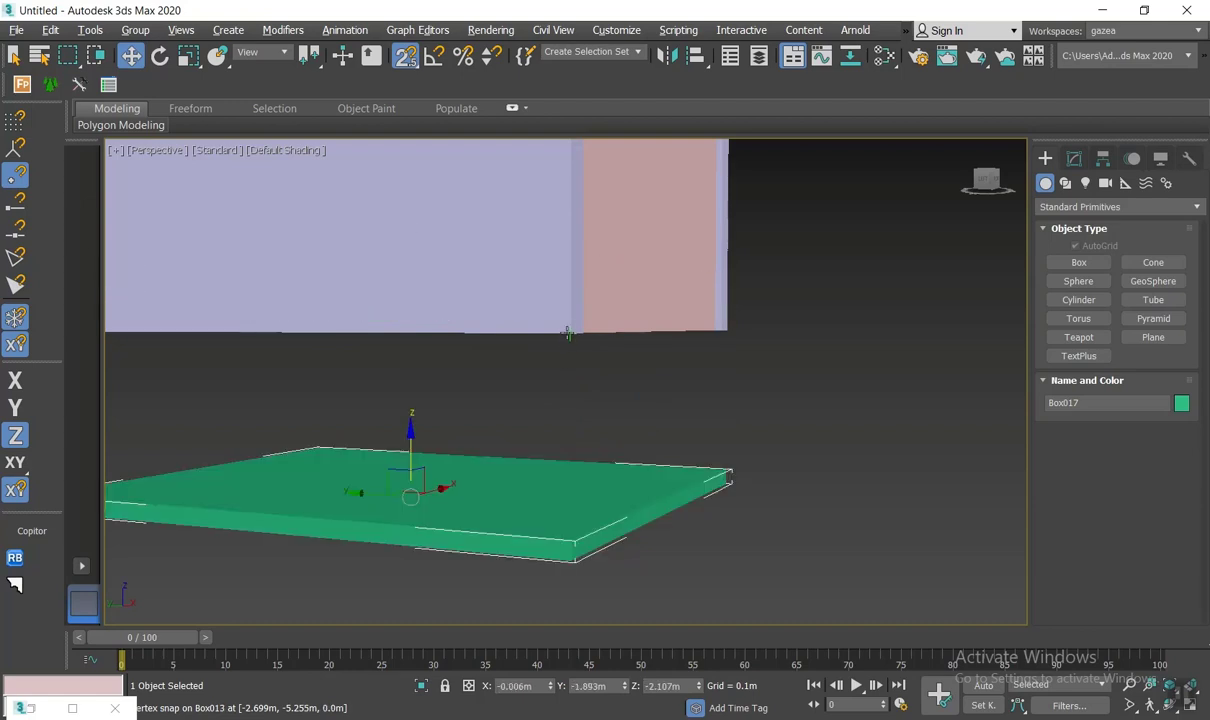
pyautogui.moveTo(568, 538); pyautogui.dragTo(564, 462)
pyautogui.rightClick(564, 460)
# Step: Switch to 3D snapping and move the floor slab up so its top corner meets the walls' bottom corner
pyautogui.moveTo(401, 60); pyautogui.dragTo(405, 137)
pyautogui.moveTo(570, 537); pyautogui.dragTo(573, 335)
pyautogui.click(683, 426)
pyautogui.keyDown('alt'); pyautogui.moveTo(683, 426); pyautogui.dragTo(587, 542, button='middle'); pyautogui.keyUp('alt')
pyautogui.scroll(-5, 630, 485)
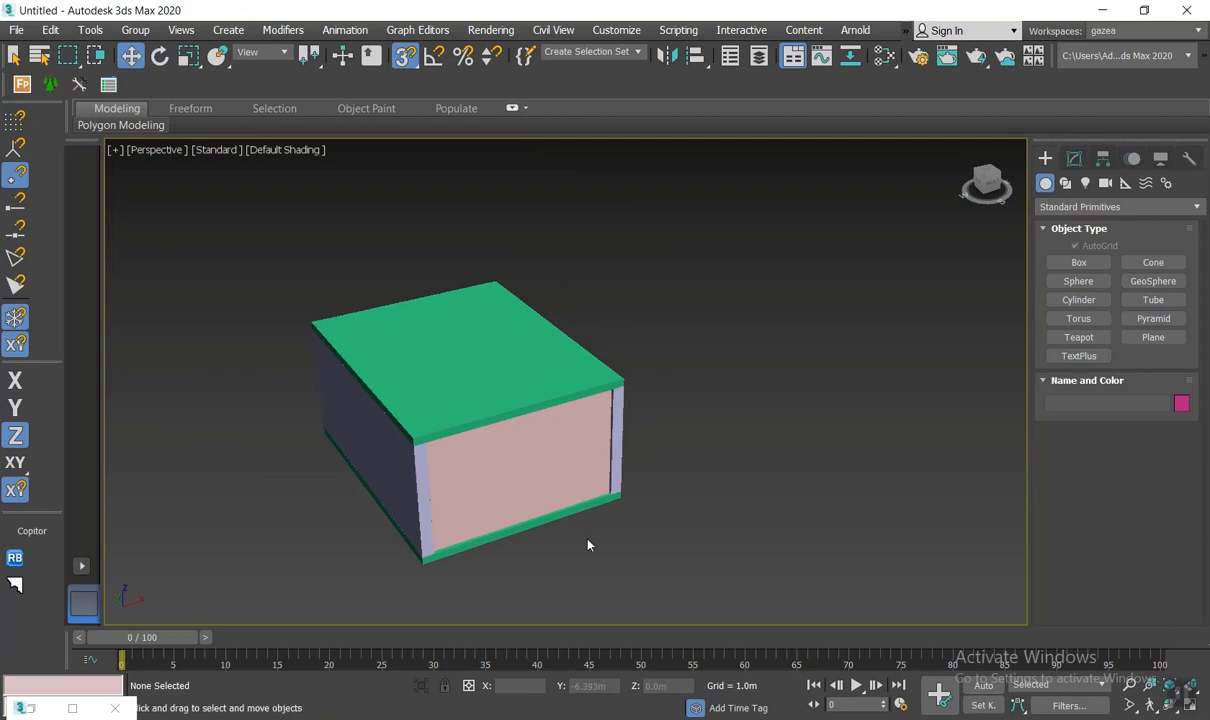
# Step: Place a VRayPhysicalCamera in the wireframe top view, from outside the room's open front area aimed straight at the fireplace wall
pyautogui.scroll(-5, 600, 490)
pyautogui.press('F3')
pyautogui.keyDown('alt'); pyautogui.moveTo(597, 446); pyautogui.dragTo(711, 400, button='middle'); pyautogui.keyUp('alt')
pyautogui.press('t')
pyautogui.scroll(-2, 613, 448)
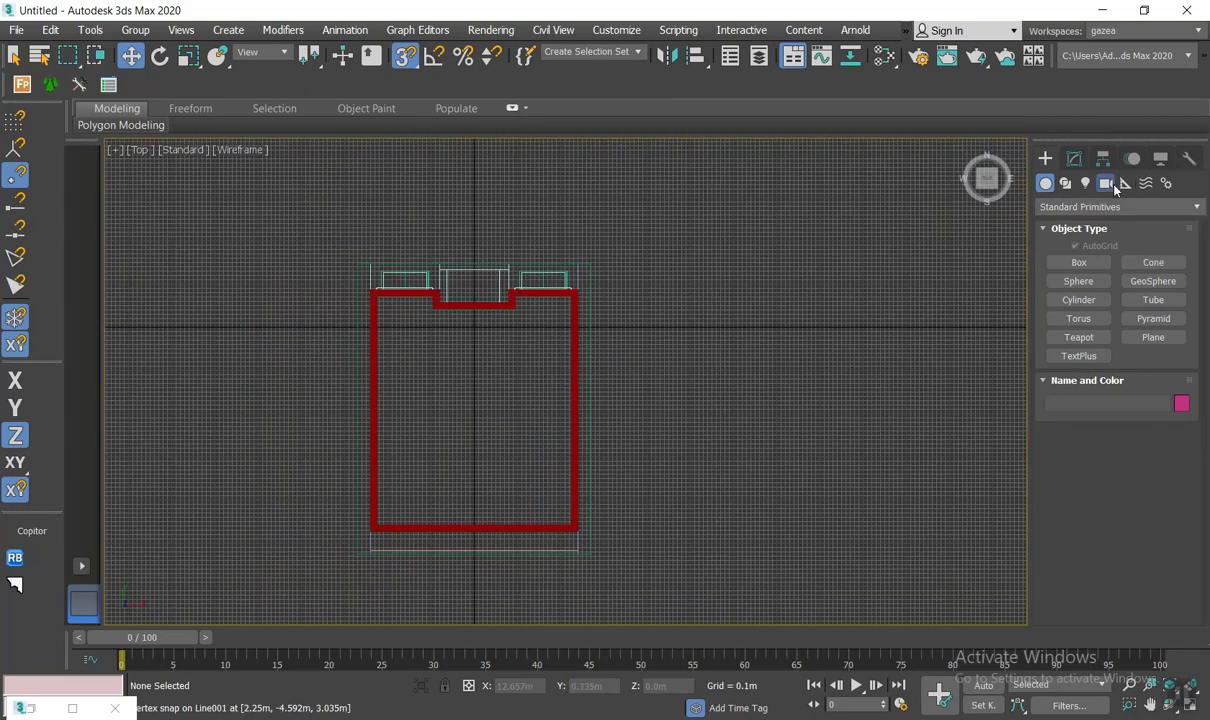
pyautogui.click(1105, 183)
pyautogui.click(1118, 206)
pyautogui.click(1100, 229)
pyautogui.click(1141, 264)
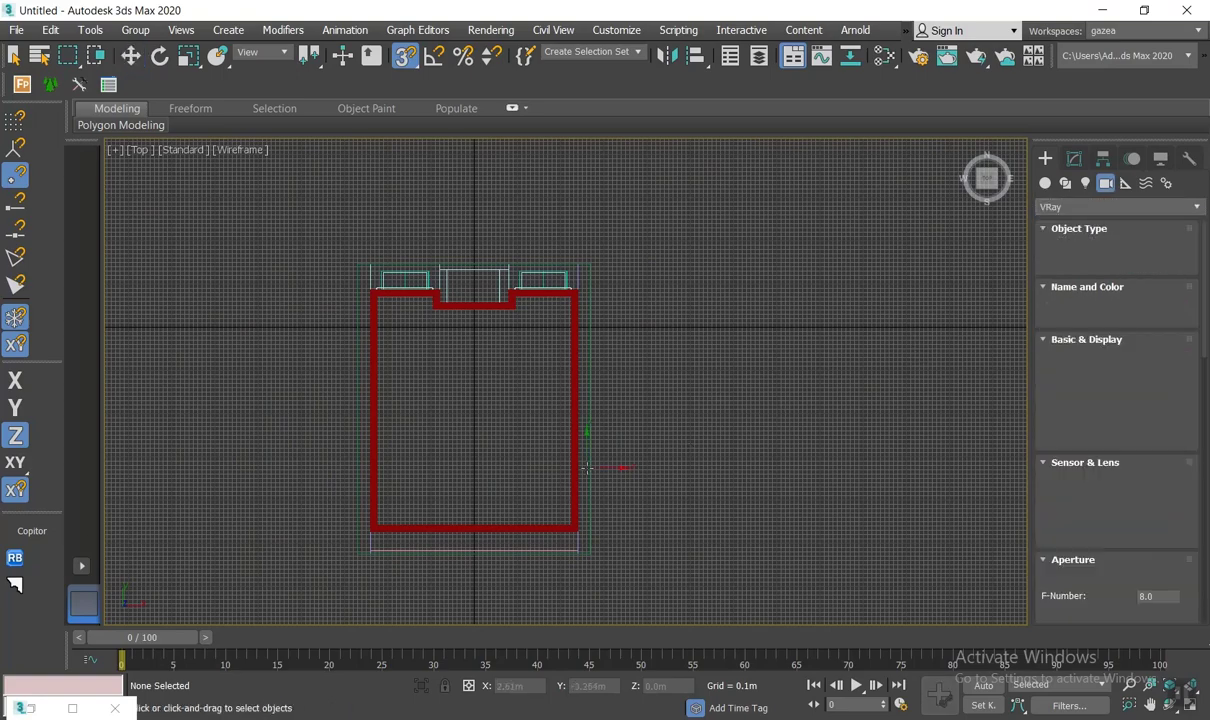
pyautogui.moveTo(617, 465); pyautogui.dragTo(600, 384, button='middle')
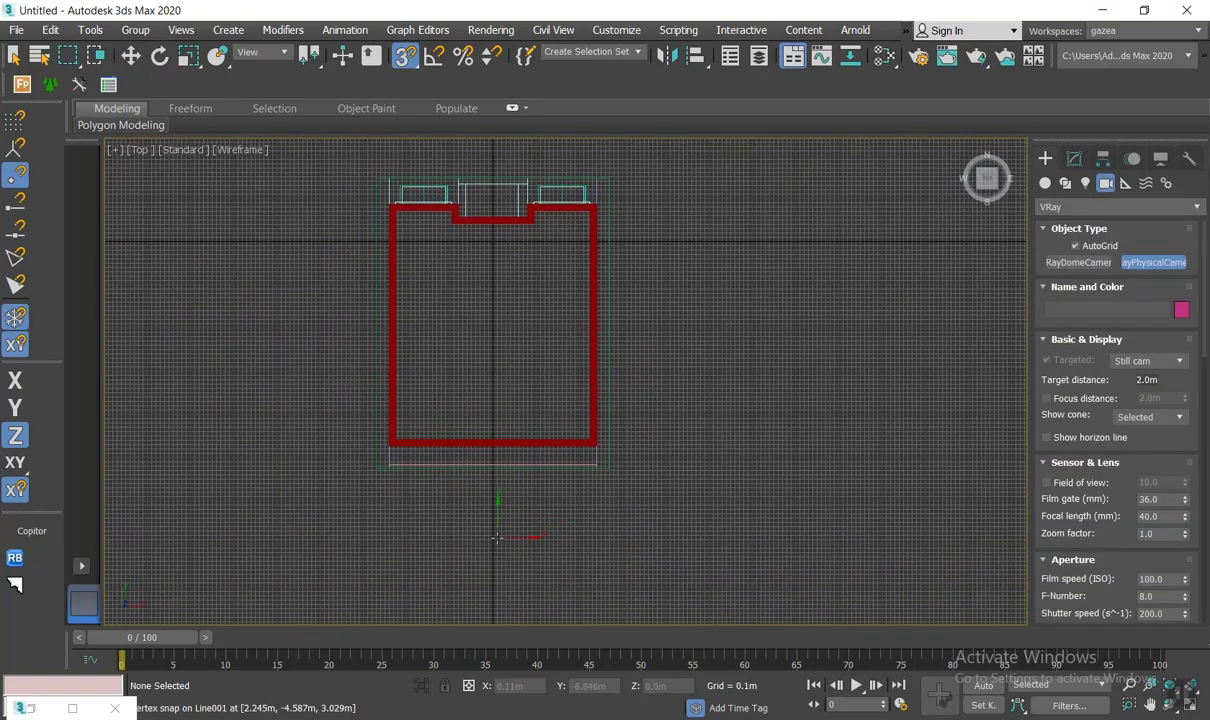
pyautogui.moveTo(489, 522); pyautogui.dragTo(488, 282)
pyautogui.press('w')
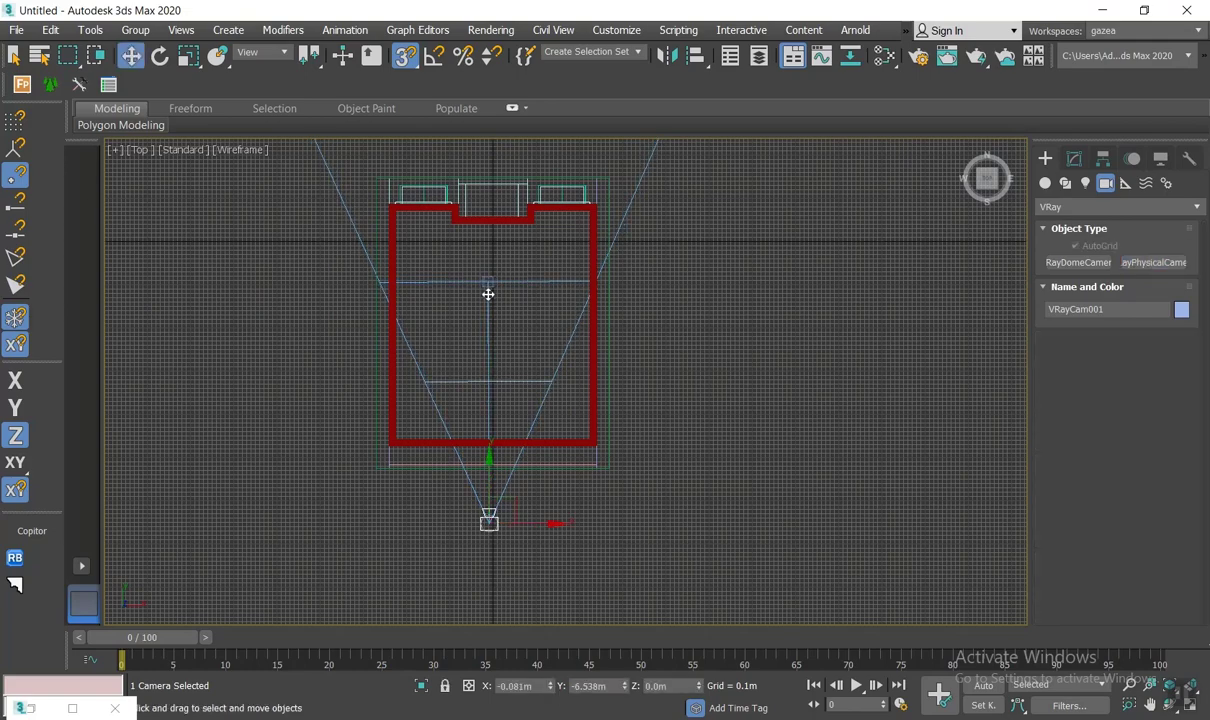
# Step: Look through the VRay camera with safe frames shown and shift it upward to frame the fireplace wall, floor and cornice
pyautogui.press('p')
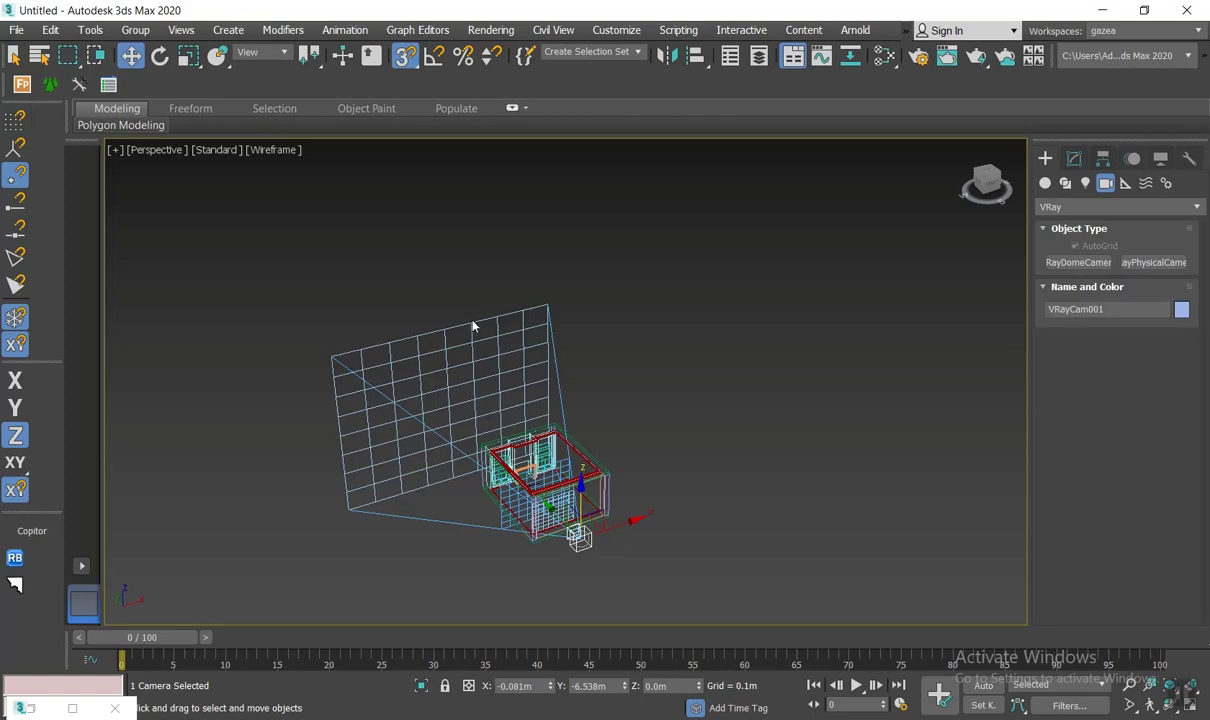
pyautogui.press('c')
pyautogui.moveTo(507, 335); pyautogui.dragTo(500, 357, button='middle')
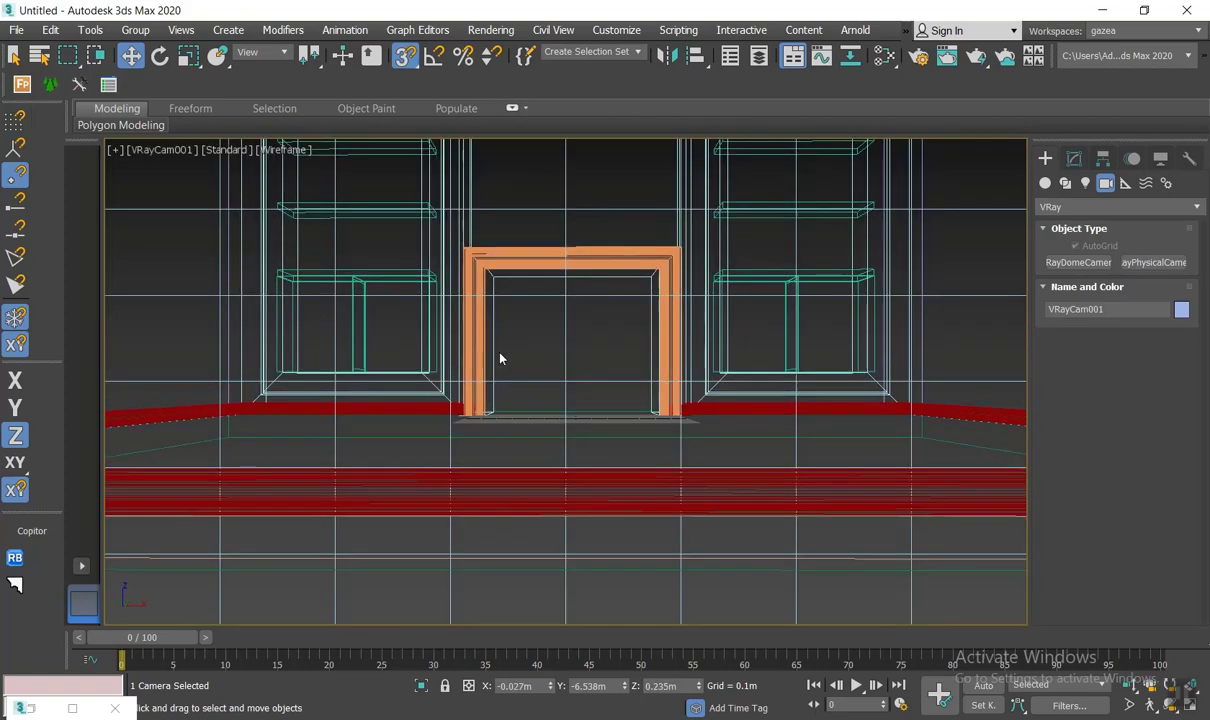
pyautogui.hotkey('shift', 'f')
pyautogui.moveTo(531, 246); pyautogui.dragTo(516, 383, button='middle')
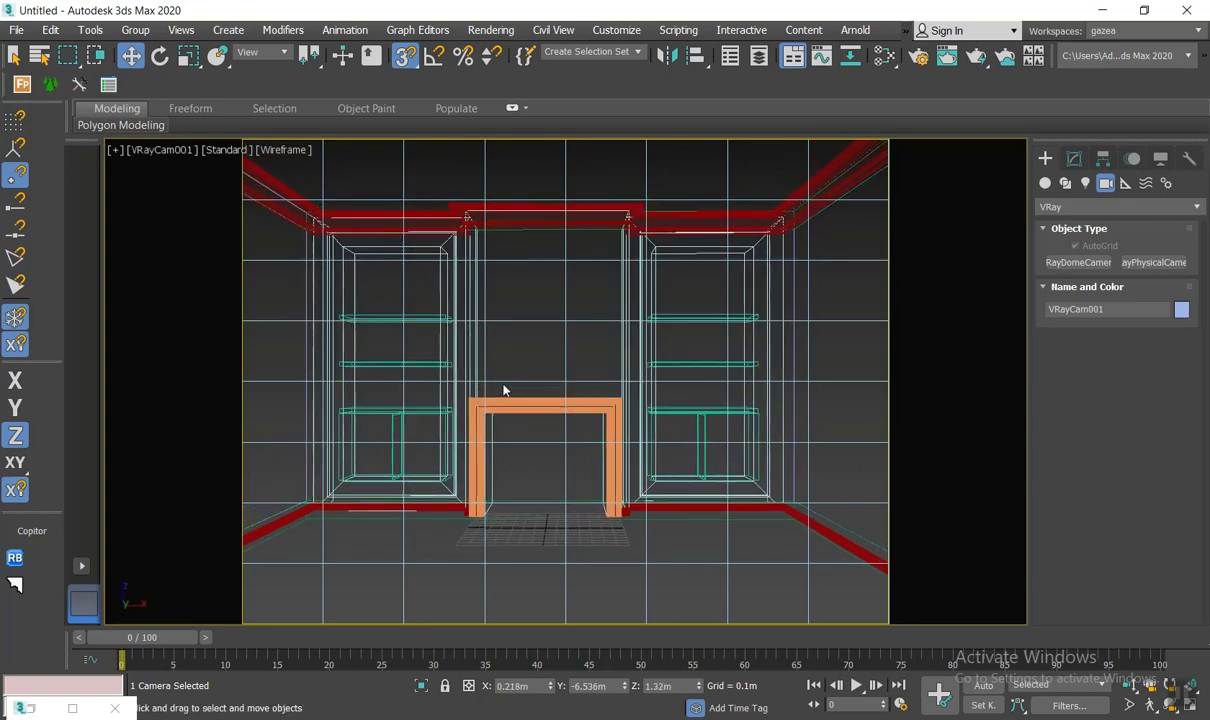
pyautogui.press('F3')
pyautogui.press('F3')
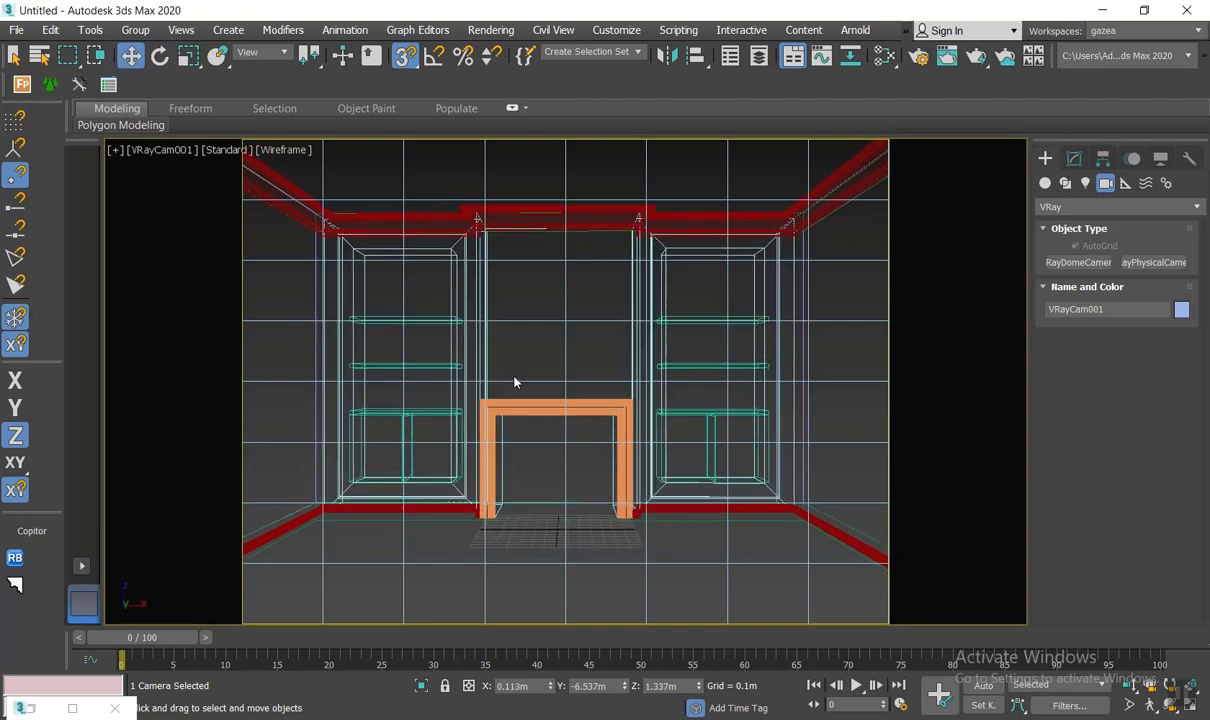
# Step: Set the VRay camera's Z position to 1.4 m
pyautogui.doubleClick(657, 690)
pyautogui.write('1.4')
pyautogui.press('Return')
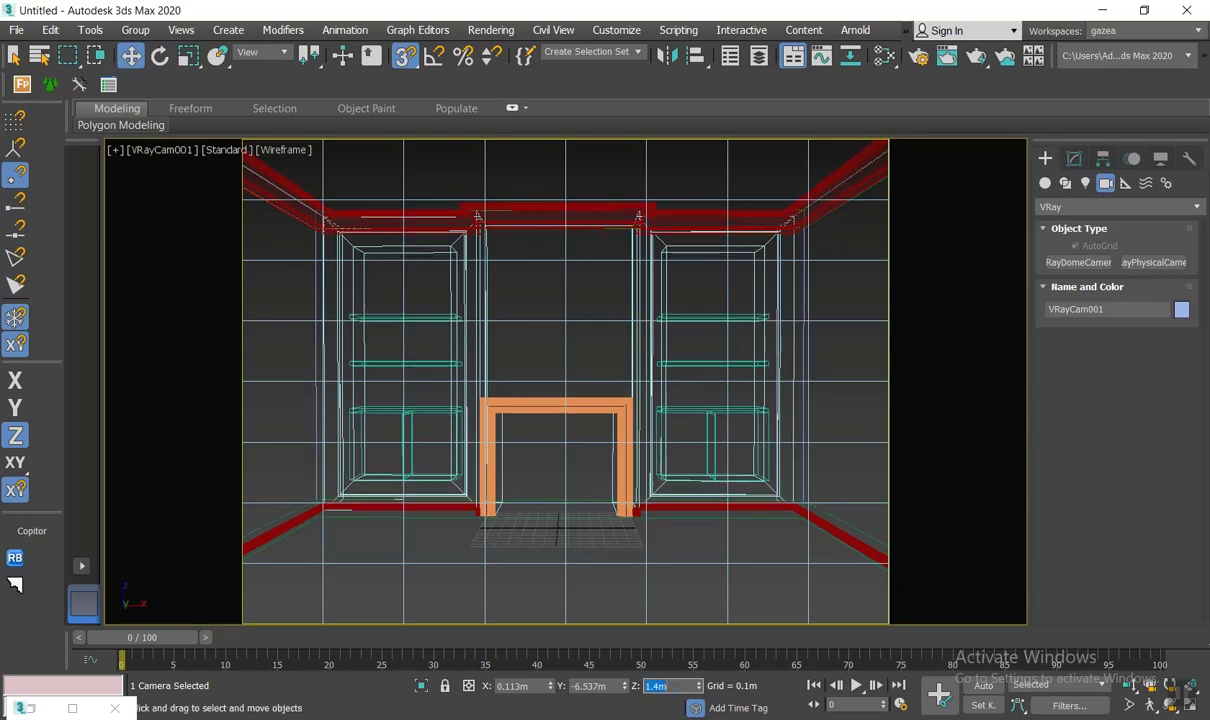
pyautogui.rightClick(565, 312)
pyautogui.click(531, 329)
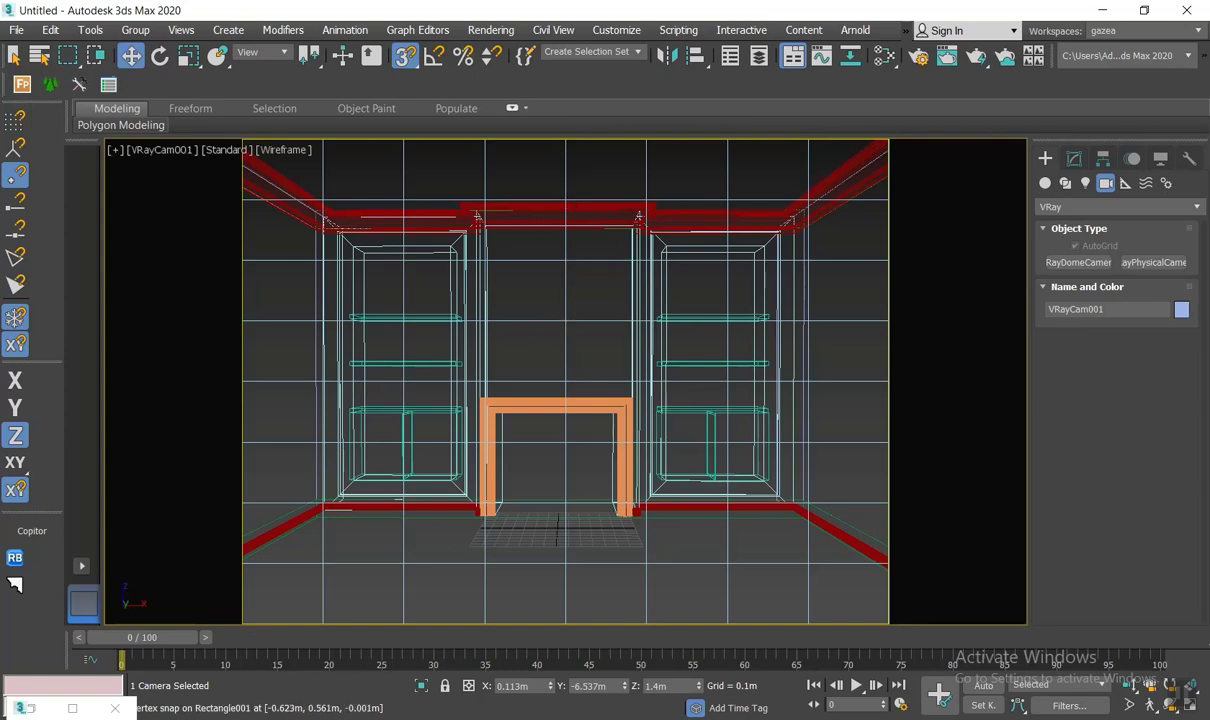
# Step: Check the ceiling layout in the reference photo and put the image window away again
pyautogui.click(31, 708)
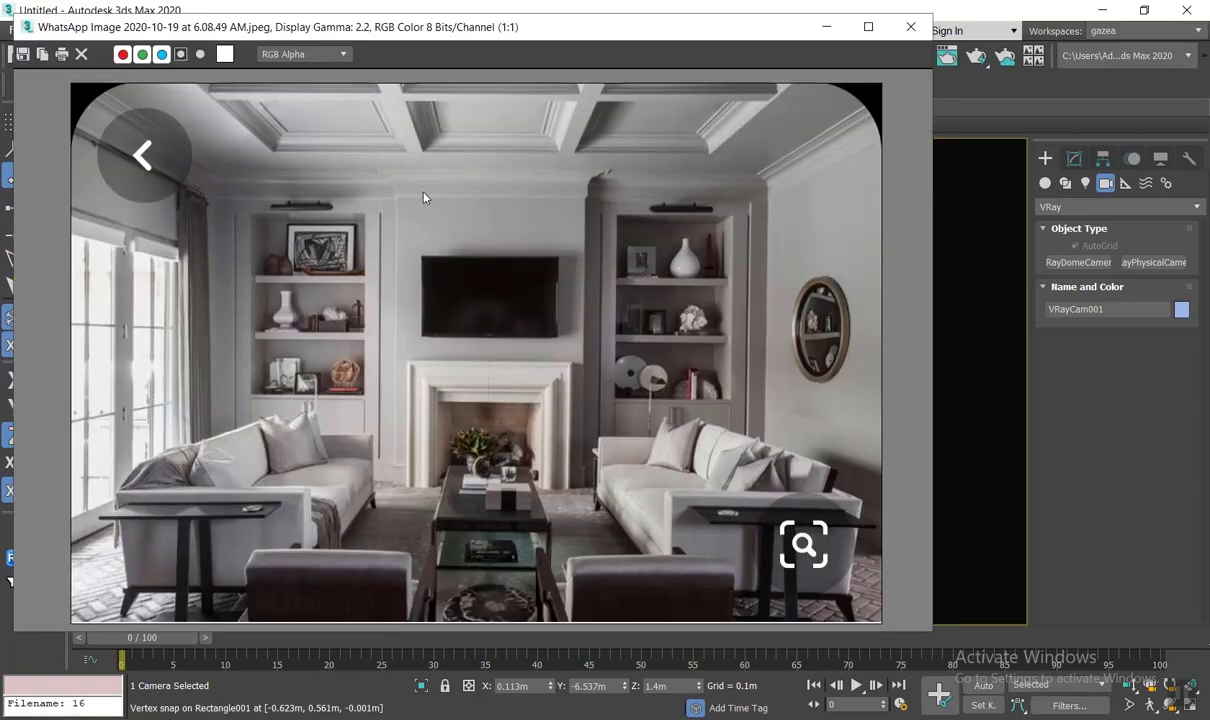
pyautogui.scroll(-1, 423, 197)
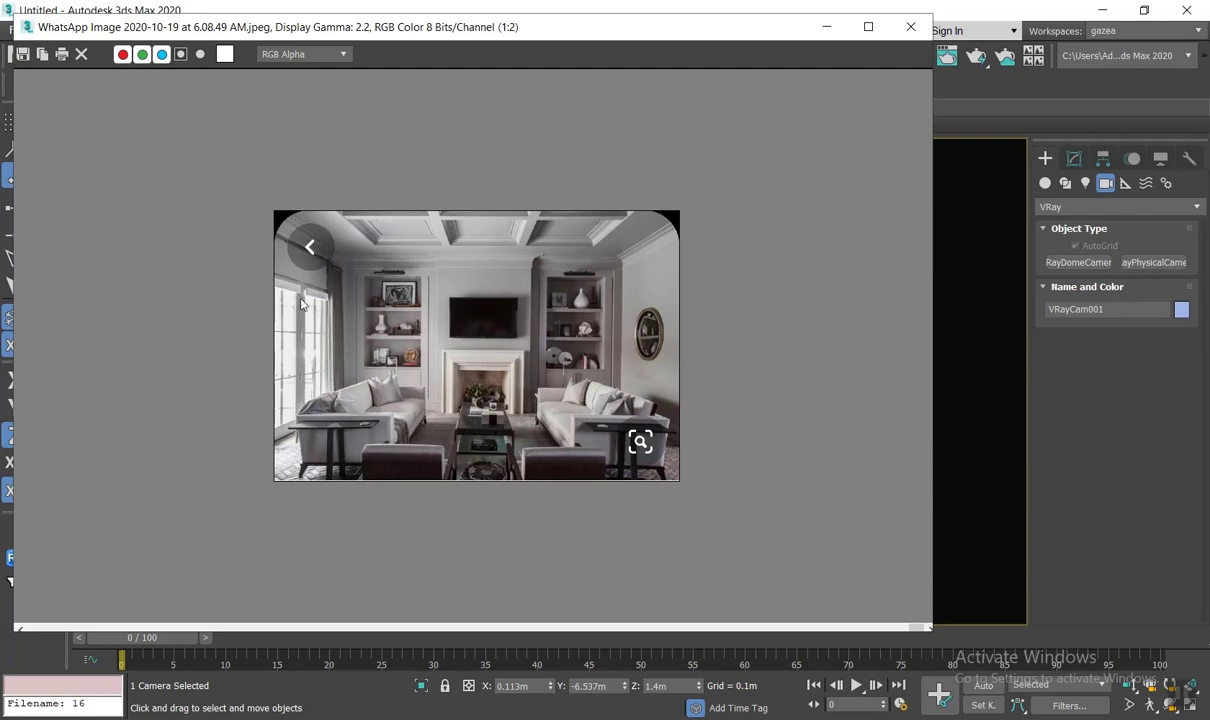
pyautogui.click(826, 27)
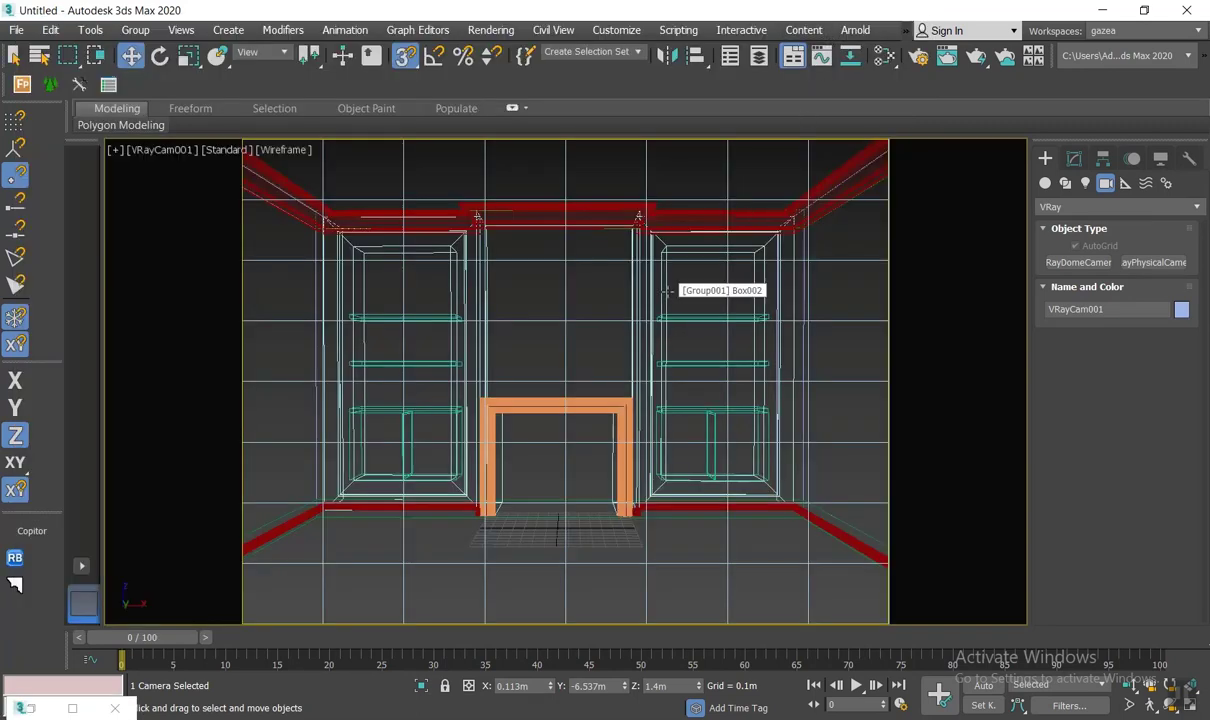
# Step: Leave the camera view, turn on shaded display and select the ceiling slab from above
pyautogui.press('p')
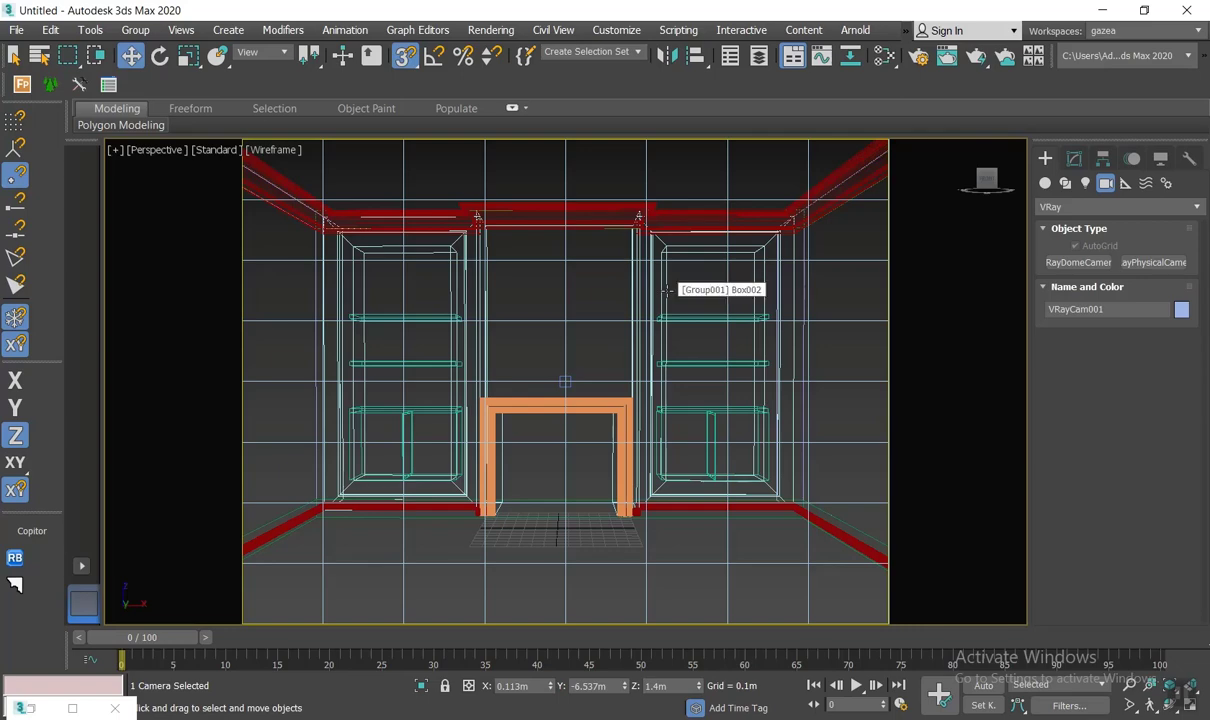
pyautogui.press('t')
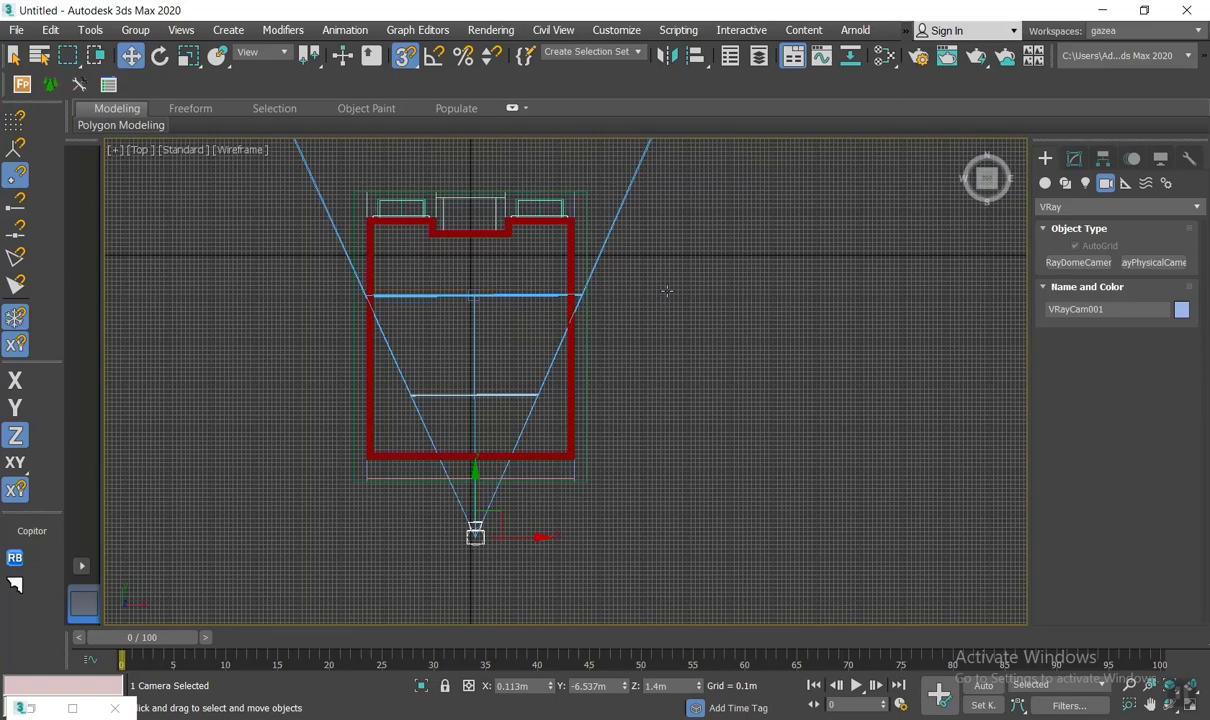
pyautogui.press('F3')
pyautogui.press('F3')
pyautogui.press('F3')
pyautogui.click(506, 307)
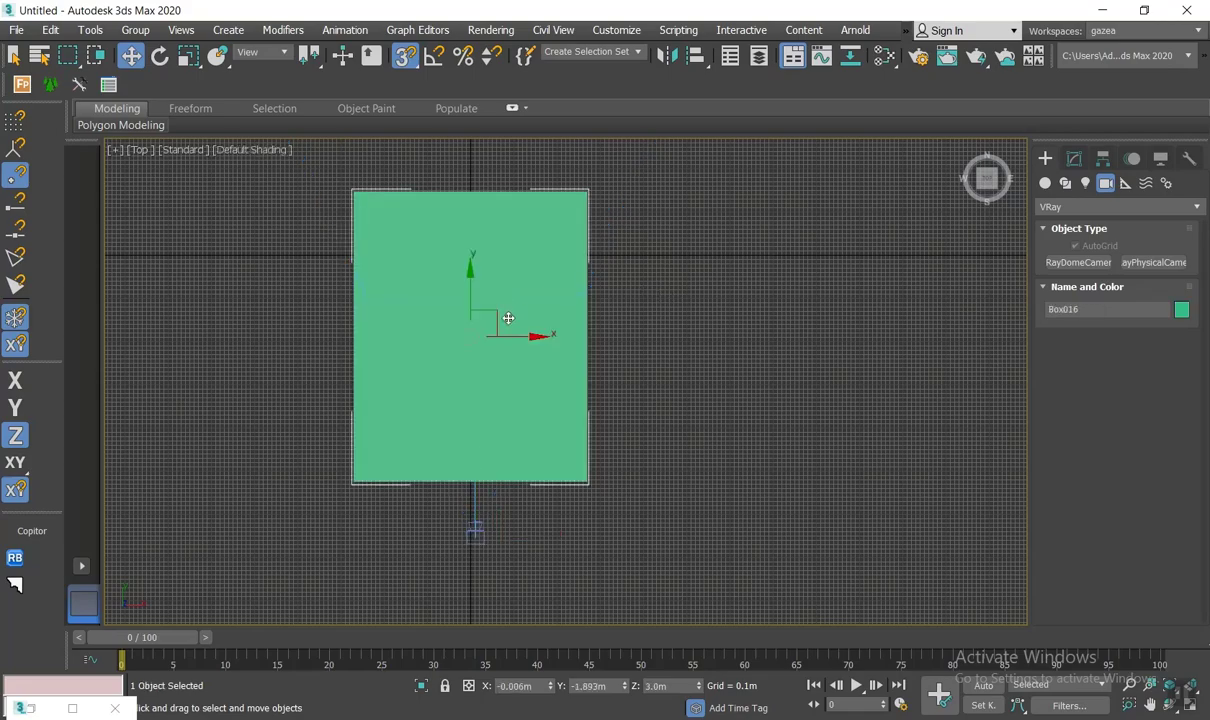
pyautogui.moveTo(508, 317)
pyautogui.keyDown('alt'); pyautogui.mouseDown(button='middle')
pyautogui.moveTo(559, 272)
pyautogui.moveTo(645, 235)
pyautogui.moveTo(613, 259)
pyautogui.moveTo(664, 338)
pyautogui.moveTo(684, 325)
pyautogui.moveTo(611, 324)
pyautogui.moveTo(676, 302)
pyautogui.mouseUp(button='middle'); pyautogui.keyUp('alt')
pyautogui.hotkey('shift', 'z')
pyautogui.scroll(-4, 614, 273)
pyautogui.press('F3')
# Step: Isolate the ceiling slab and draw a snapped rectangle spline of about 6.72 x 5.39 m over its outline in the top view
pyautogui.click(1066, 184)
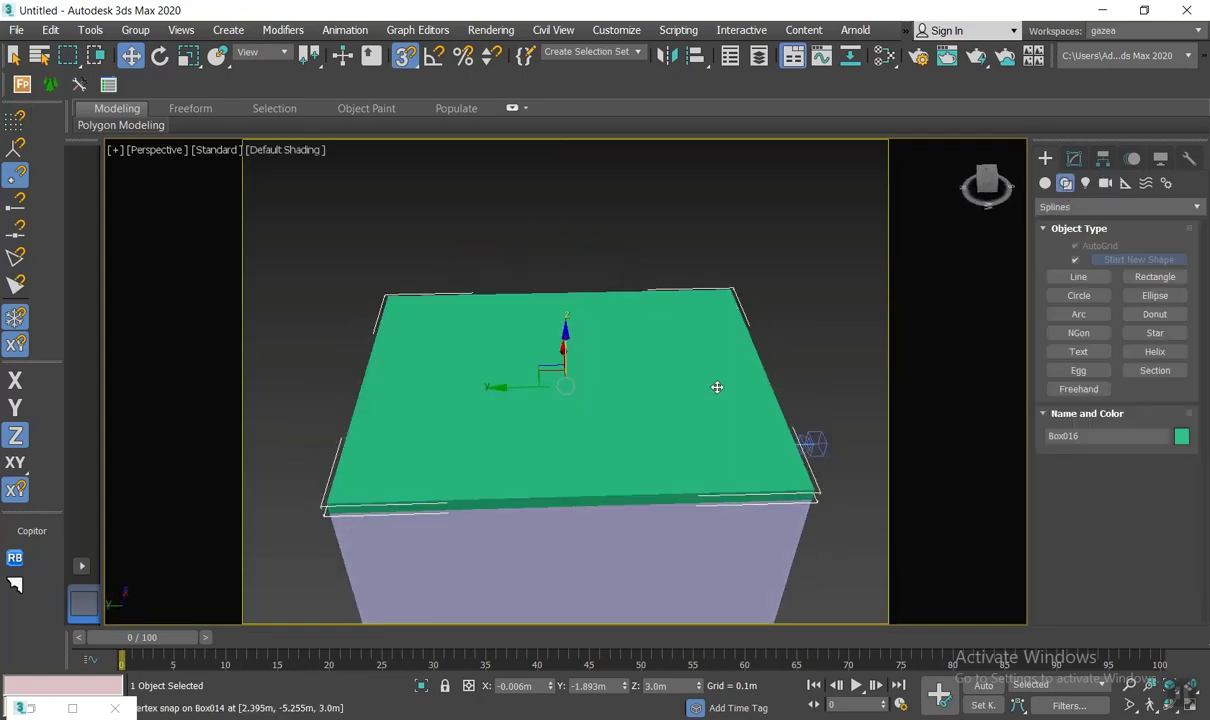
pyautogui.click(1154, 277)
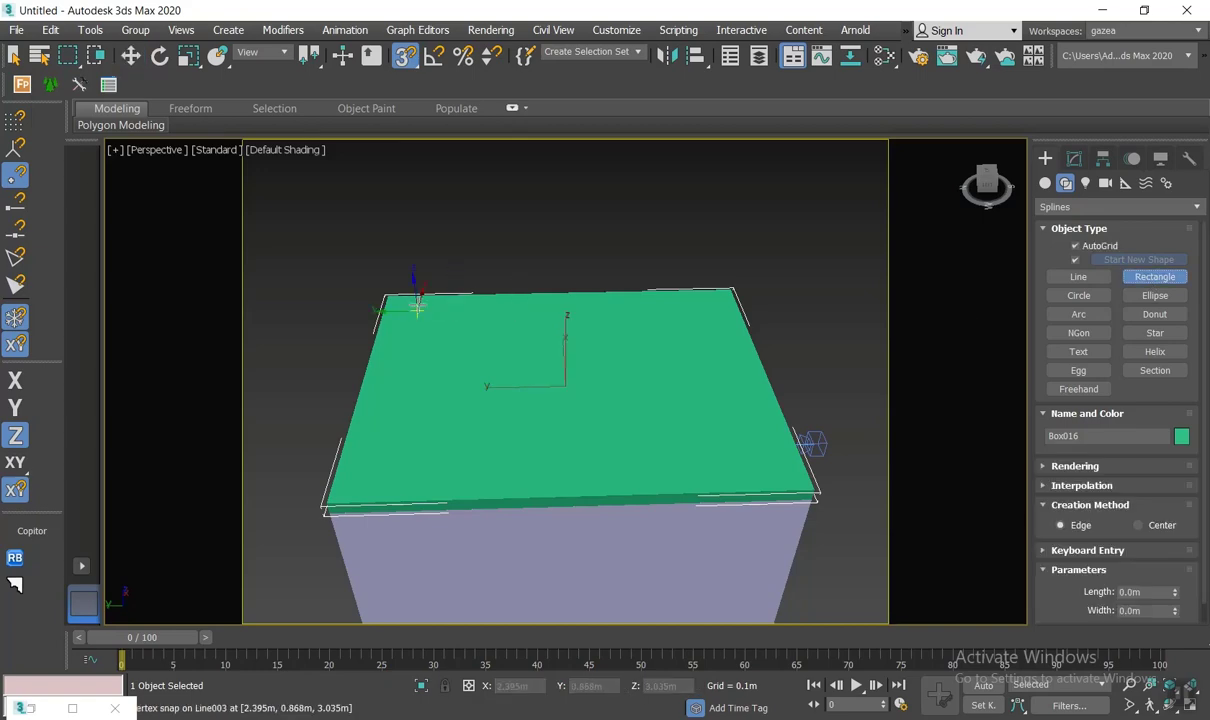
pyautogui.keyDown('alt'); pyautogui.moveTo(417, 308); pyautogui.dragTo(446, 376, button='middle'); pyautogui.keyUp('alt')
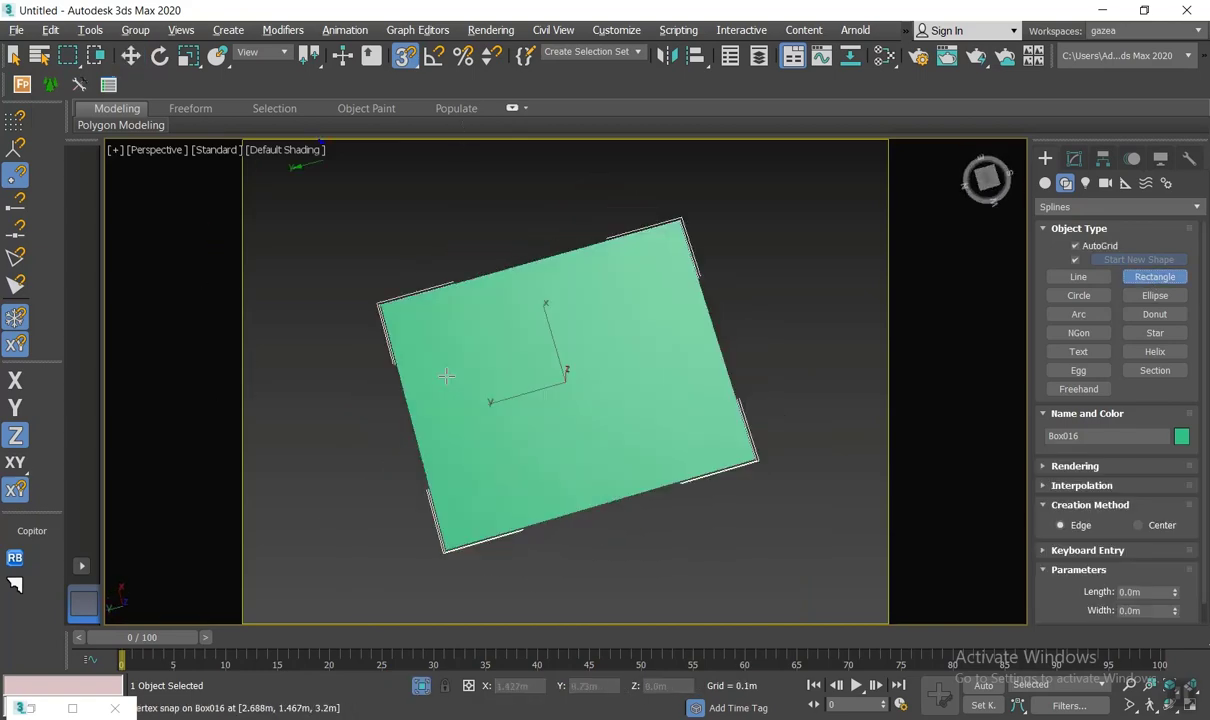
pyautogui.press('t')
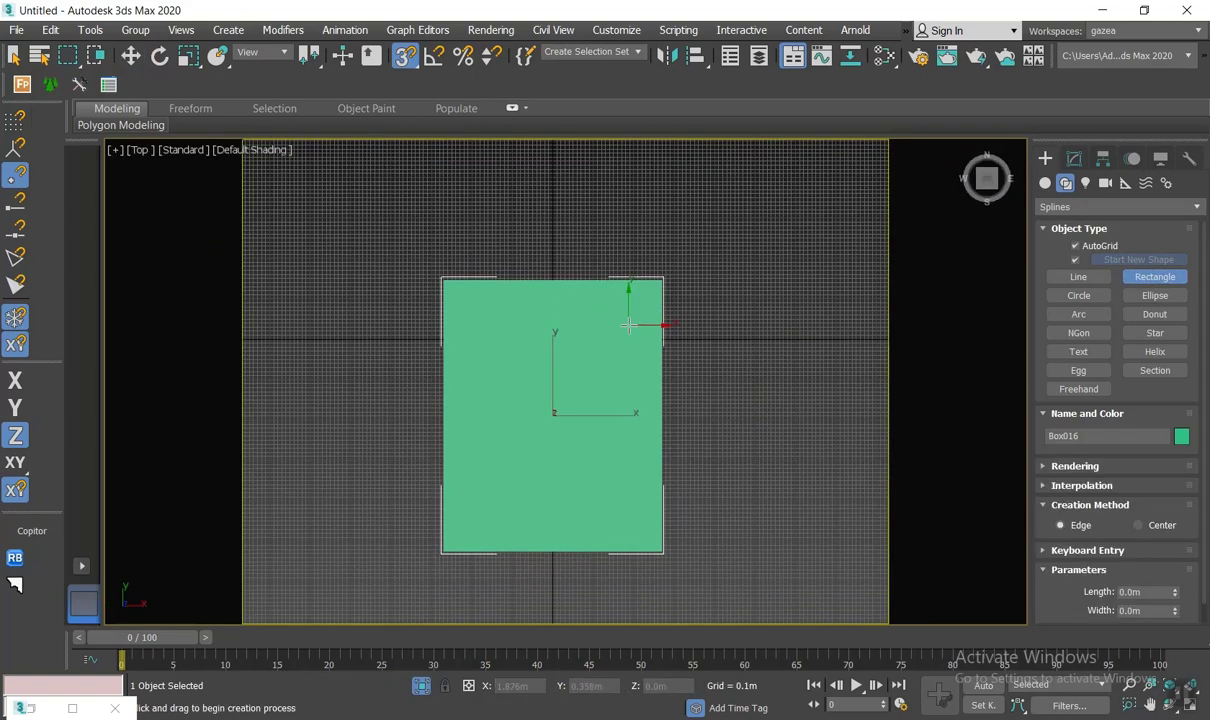
pyautogui.press('s')
pyautogui.press('s')
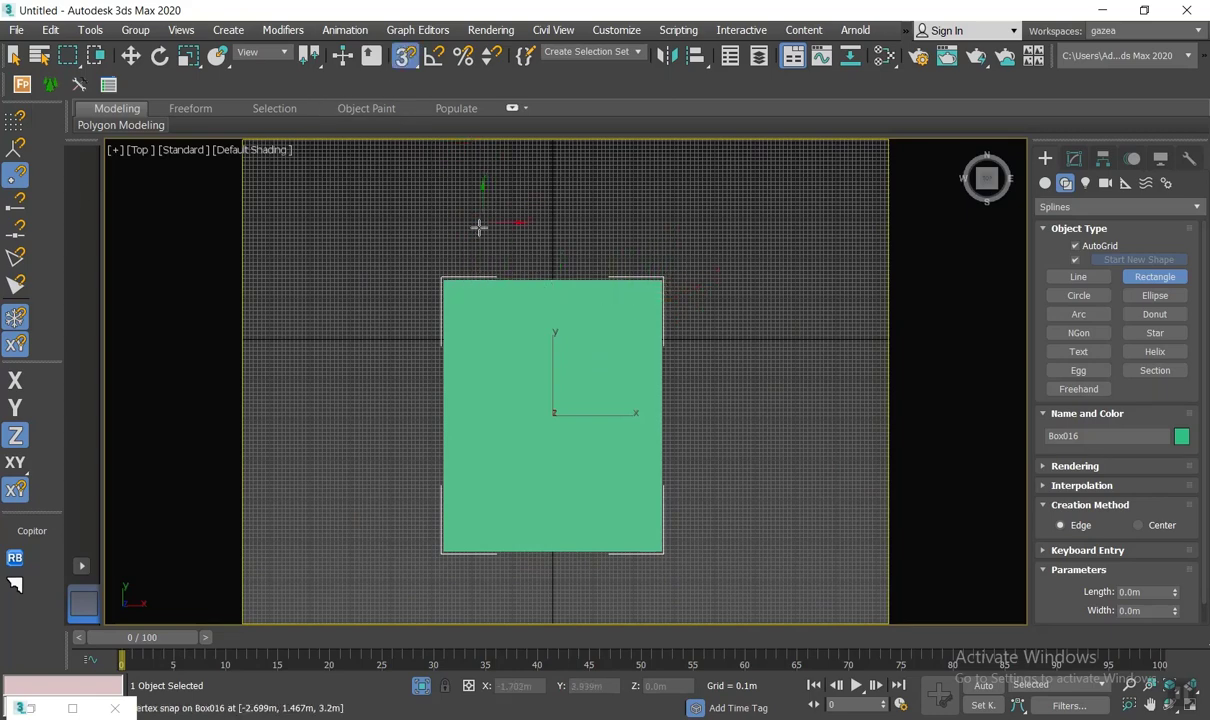
pyautogui.moveTo(443, 281); pyautogui.dragTo(662, 551)
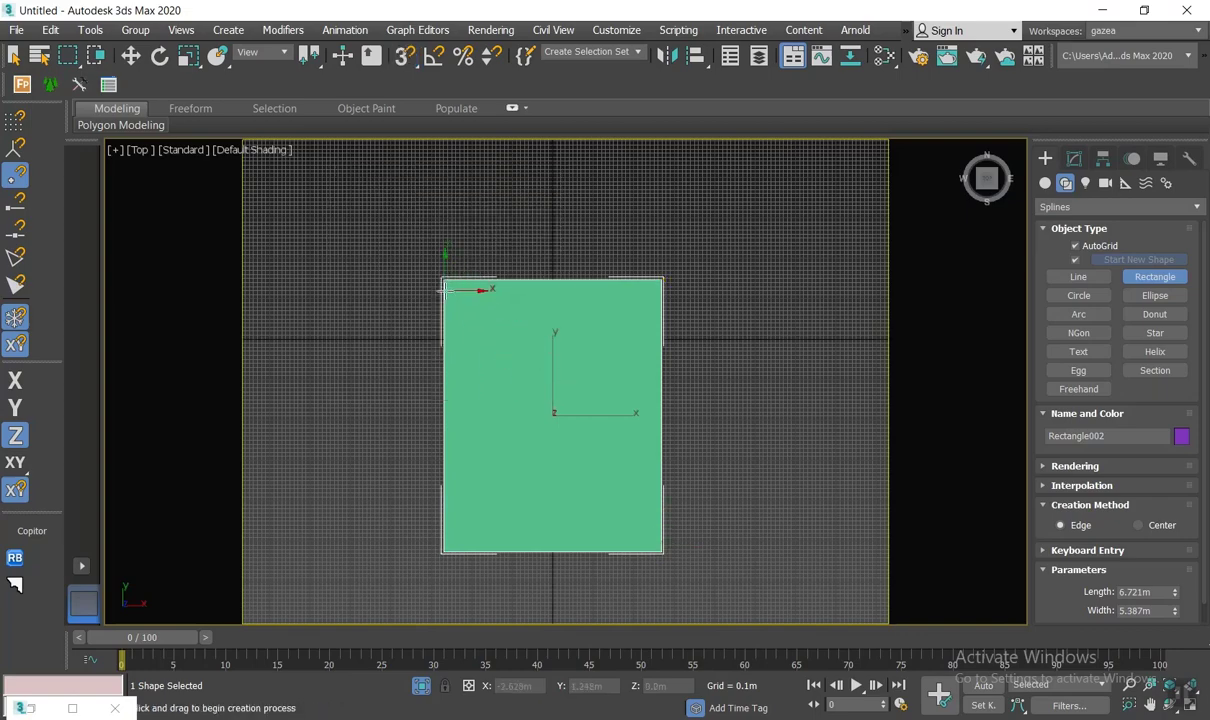
# Step: Draw a rectangle spline inside the upper-left part of the ceiling outline and set its length and width to 1 m
pyautogui.moveTo(480, 283)
pyautogui.keyDown('alt'); pyautogui.mouseDown(button='middle')
pyautogui.moveTo(529, 270)
pyautogui.moveTo(516, 267)
pyautogui.moveTo(493, 300)
pyautogui.mouseUp(button='middle'); pyautogui.keyUp('alt')
pyautogui.press('t')
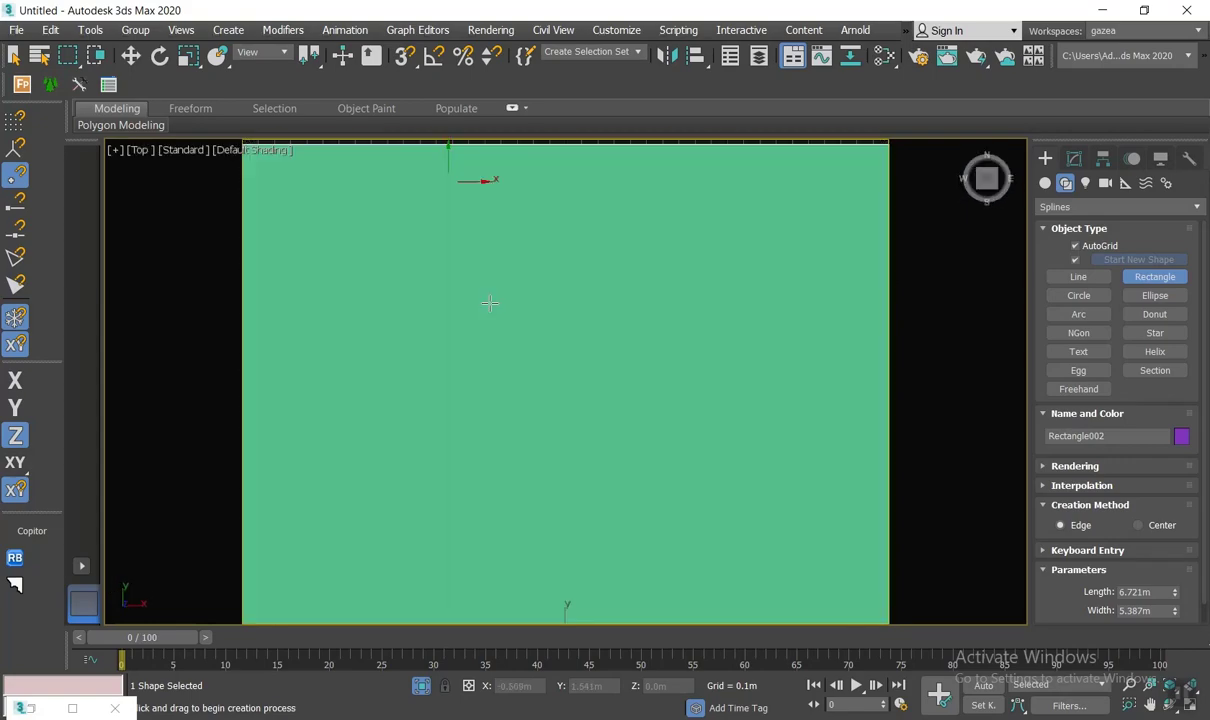
pyautogui.scroll(-4, 488, 352)
pyautogui.scroll(1, 452, 358)
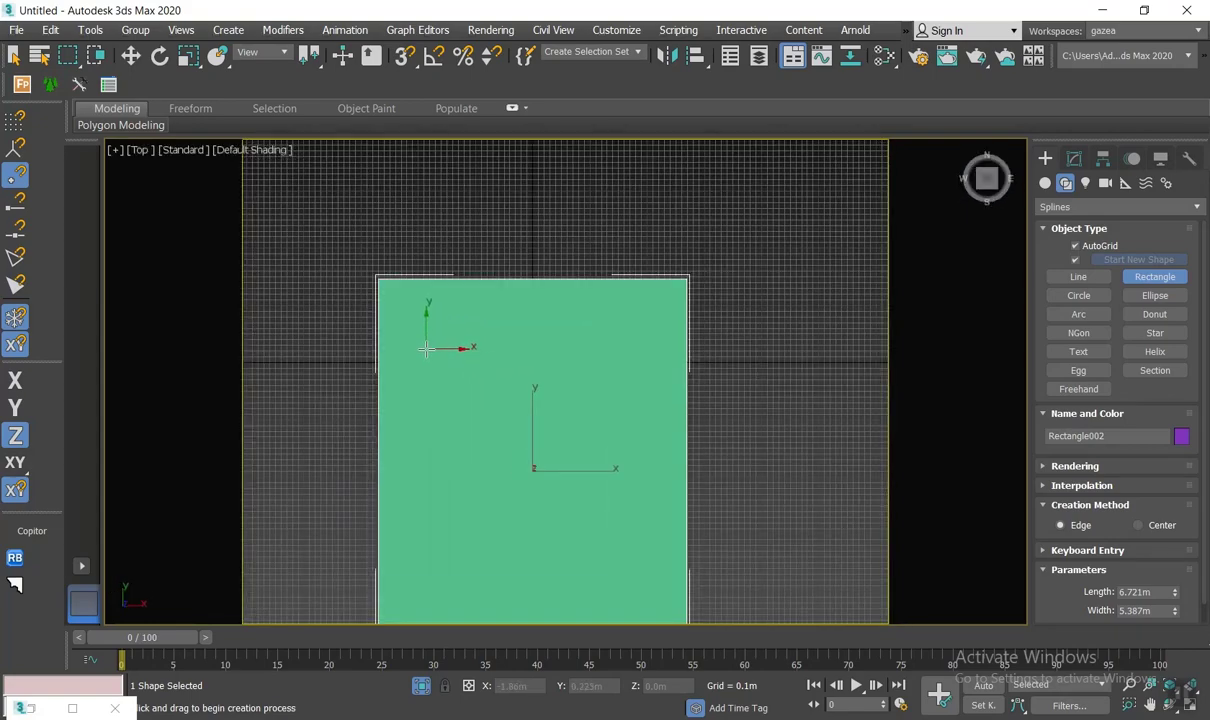
pyautogui.moveTo(427, 349); pyautogui.dragTo(499, 416)
pyautogui.doubleClick(1150, 594)
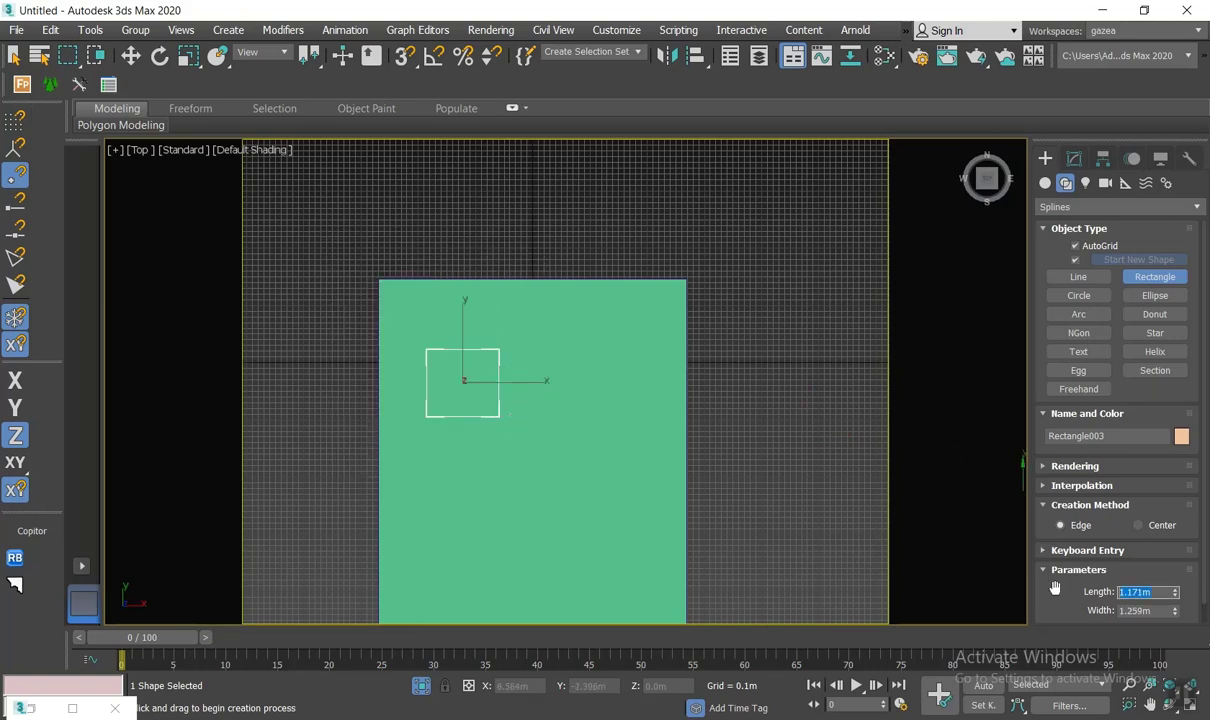
pyautogui.write('1')
pyautogui.press('Tab')
pyautogui.write('1')
pyautogui.press('Return')
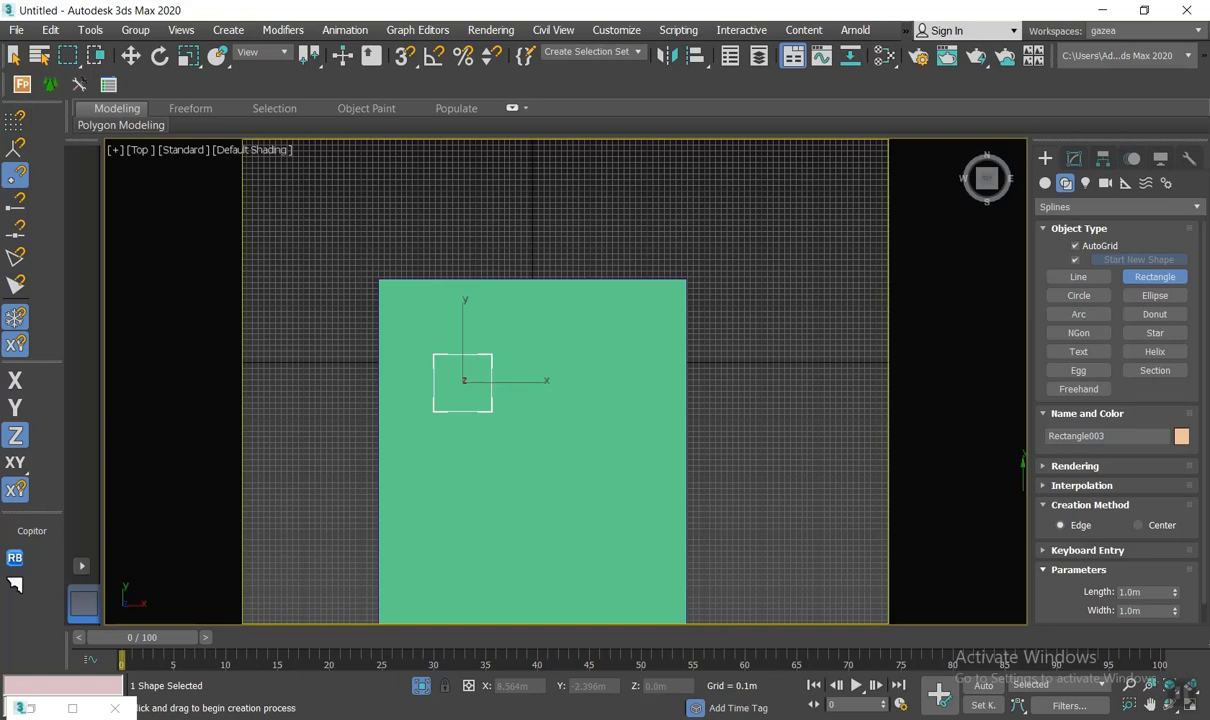
pyautogui.press('Tab')
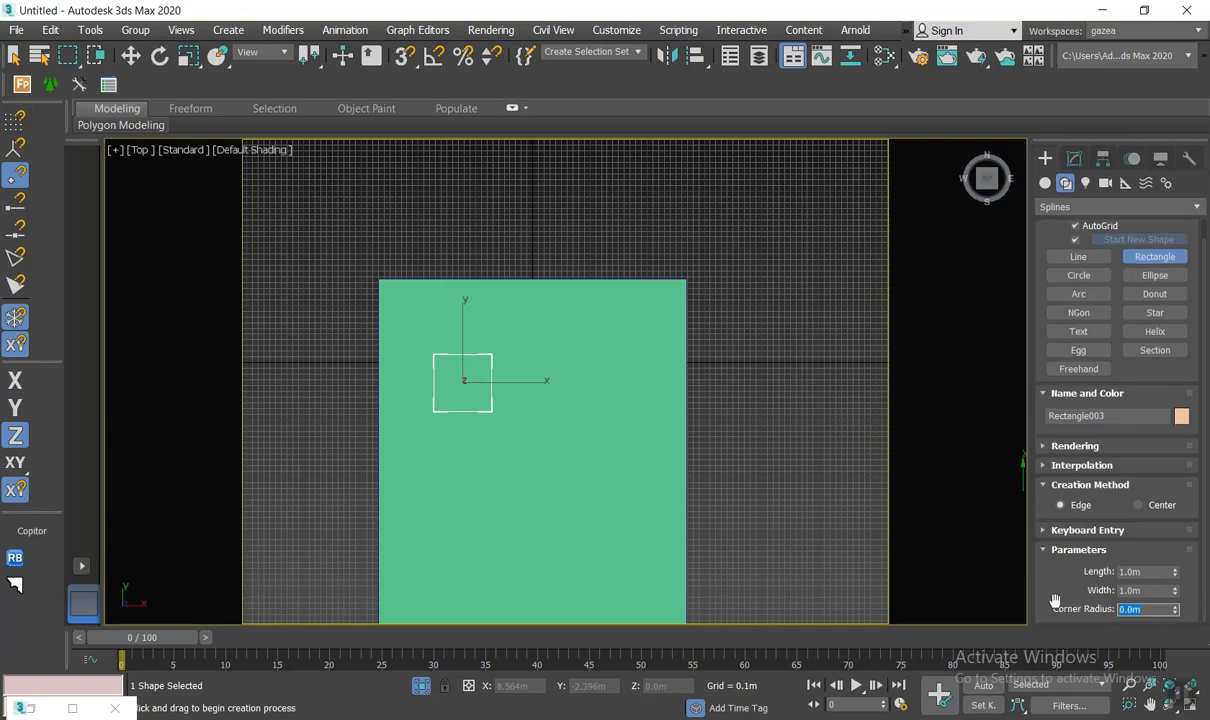
# Step: Adjust the square's position and clone it along X as two instances, making a row of three evenly spaced squares
pyautogui.press('w')
pyautogui.moveTo(466, 342); pyautogui.dragTo(466, 334)
pyautogui.moveTo(511, 376); pyautogui.dragTo(576, 375)
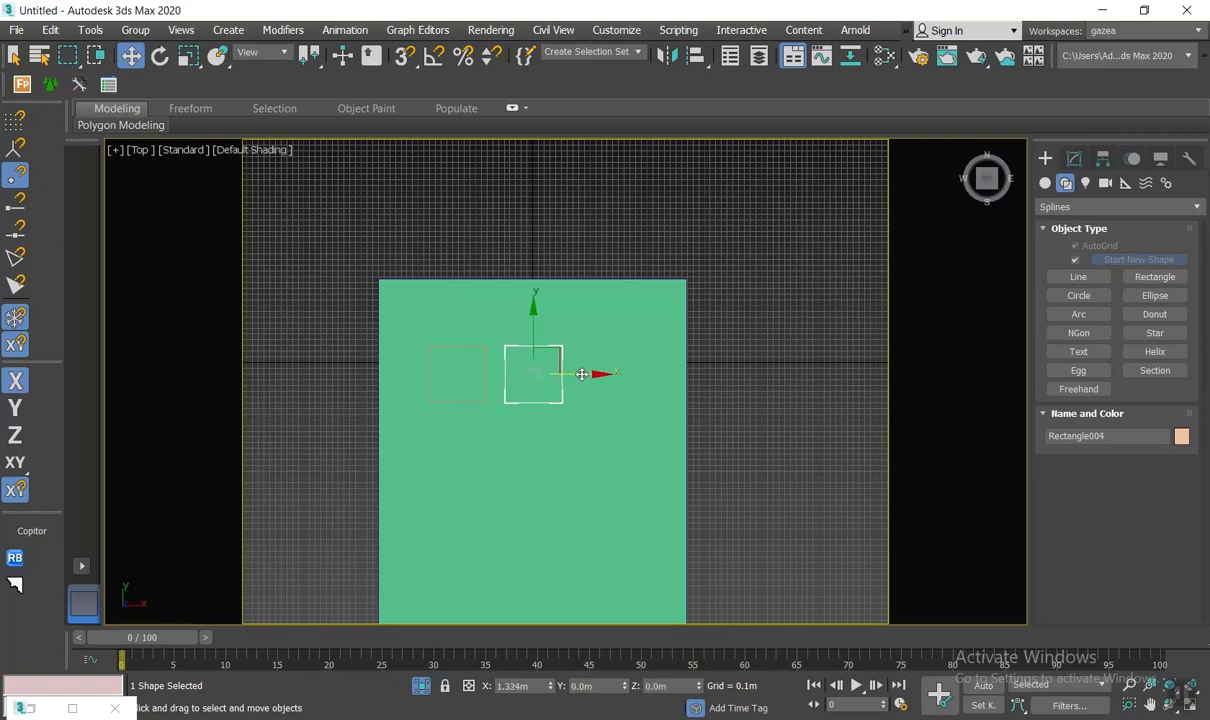
pyautogui.keyDown('shift'); pyautogui.moveTo(581, 374); pyautogui.dragTo(581, 374); pyautogui.keyUp('shift')
pyautogui.click(653, 374)
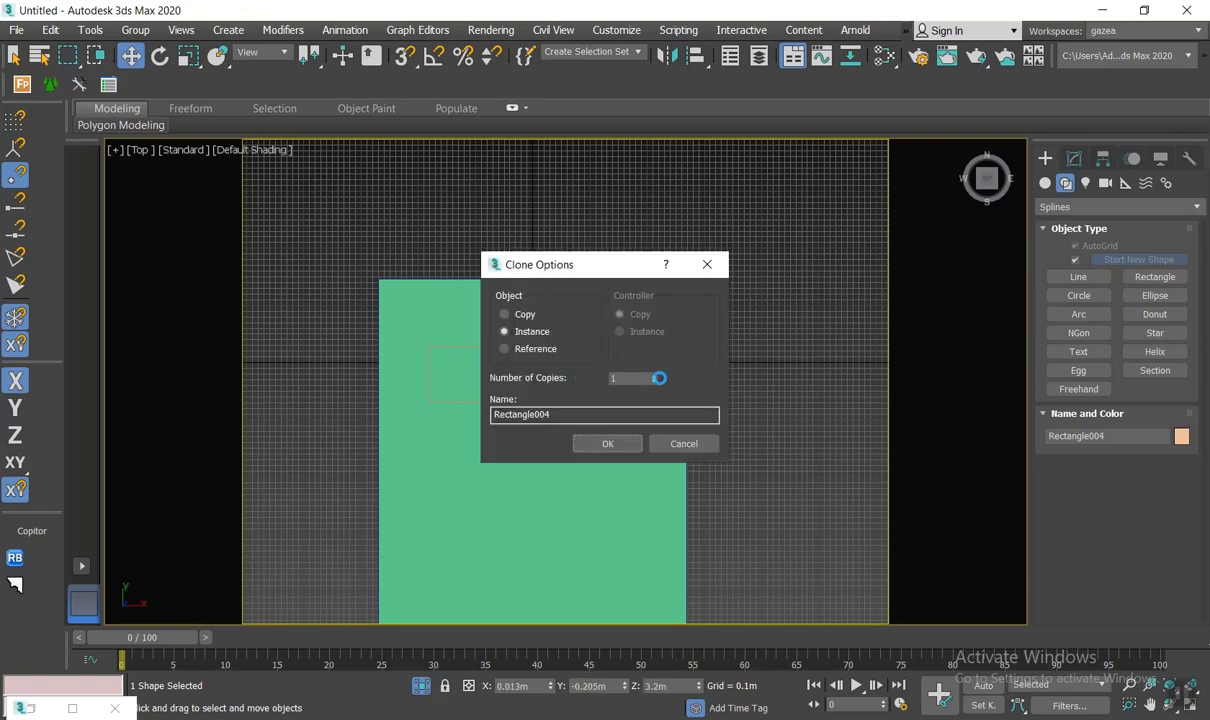
pyautogui.click(626, 441)
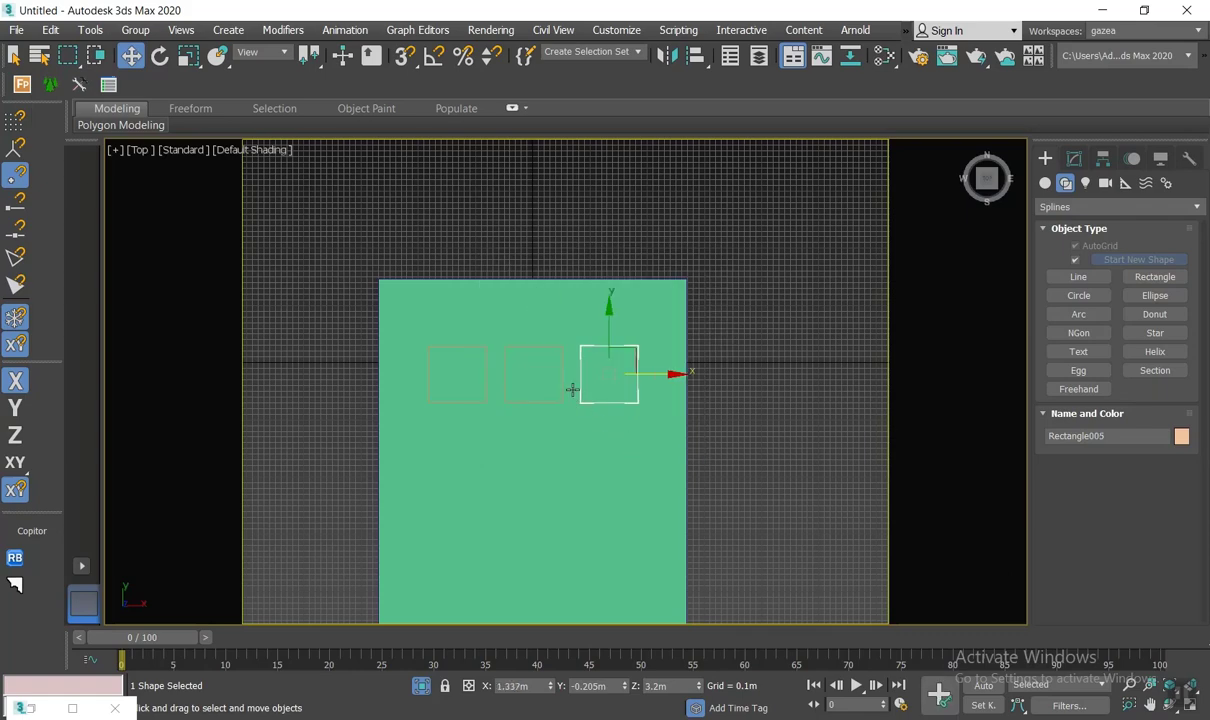
# Step: Nudge the row of three squares sideways and clone it down along Y as two instances, forming a three-by-three grid
pyautogui.hotkey('ctrl', 'a')
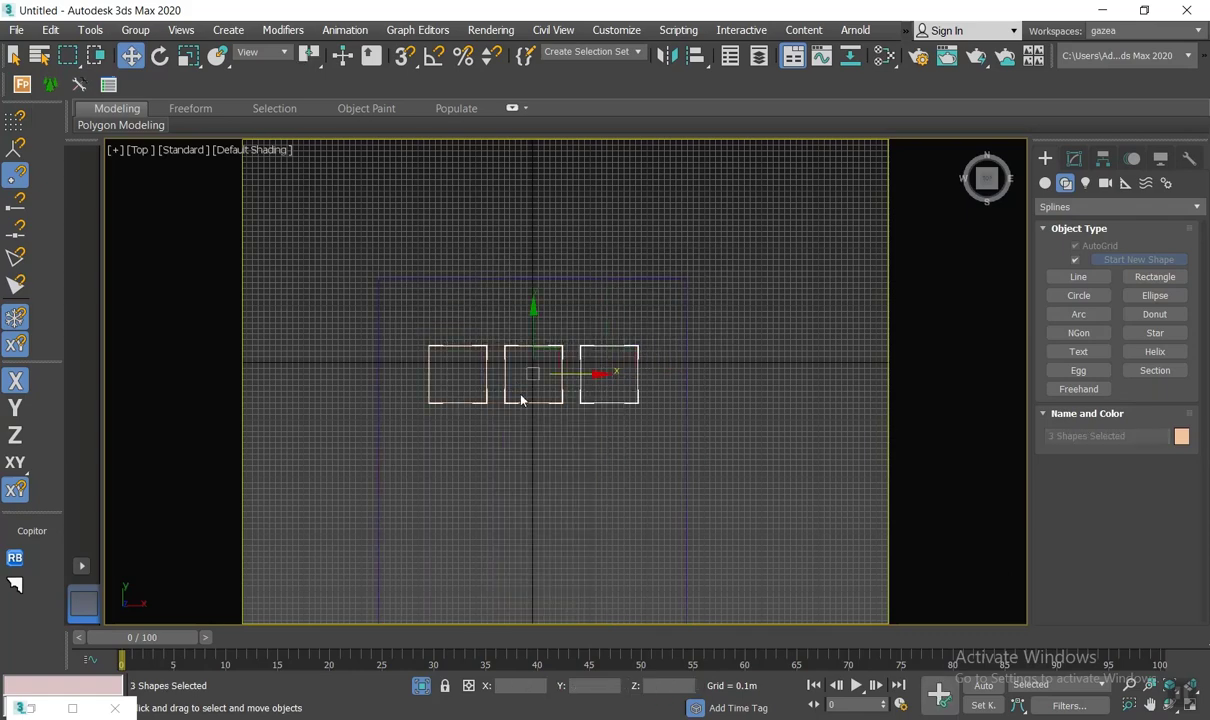
pyautogui.moveTo(572, 374); pyautogui.dragTo(575, 375)
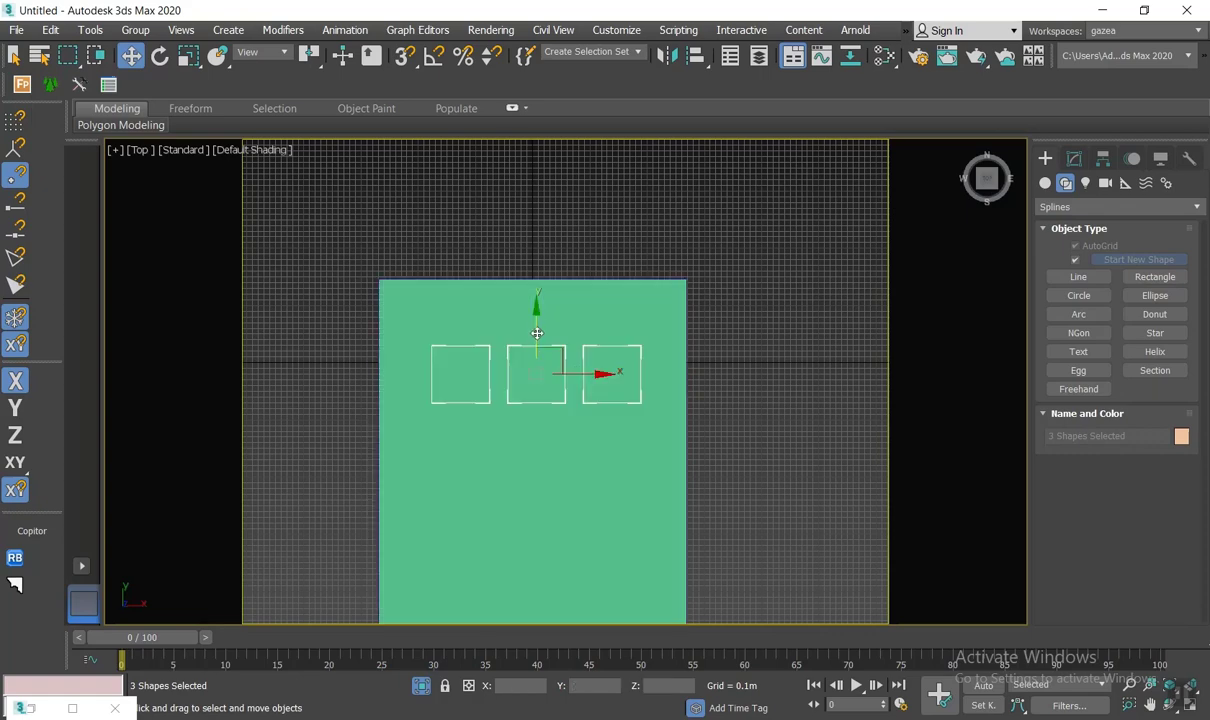
pyautogui.moveTo(535, 326)
pyautogui.mouseDown()
pyautogui.moveTo(541, 400)
pyautogui.moveTo(553, 402)
pyautogui.mouseUp()
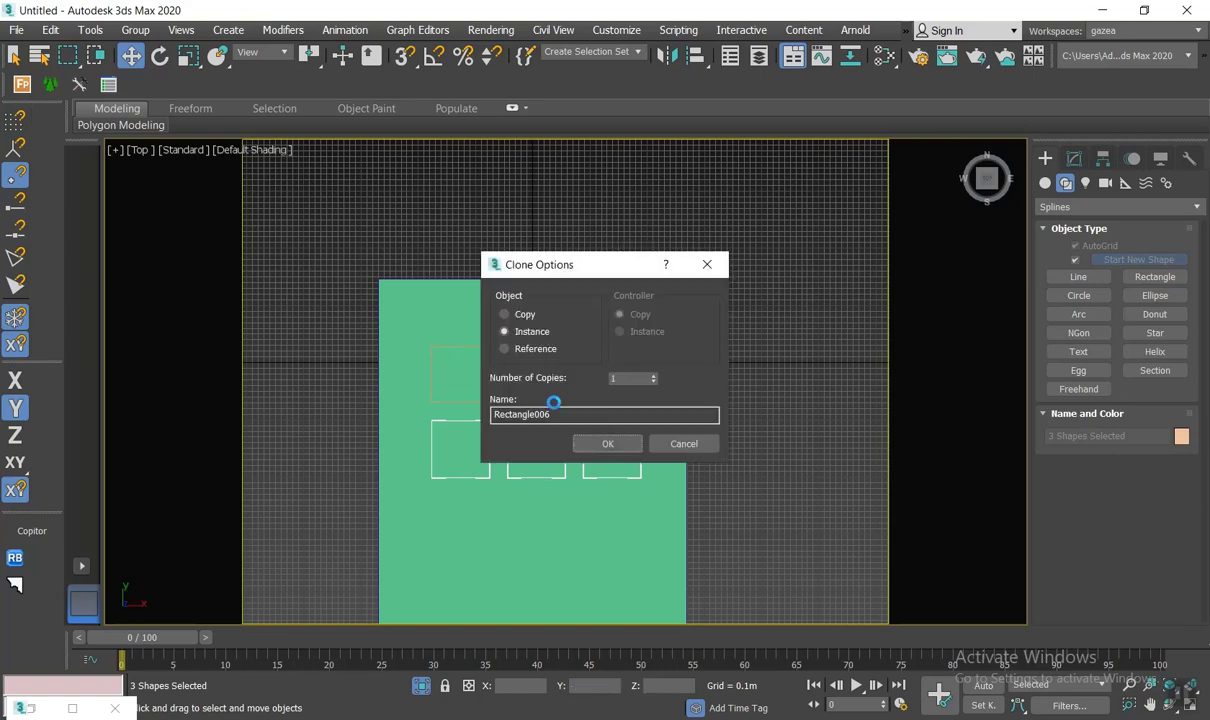
pyautogui.click(620, 443)
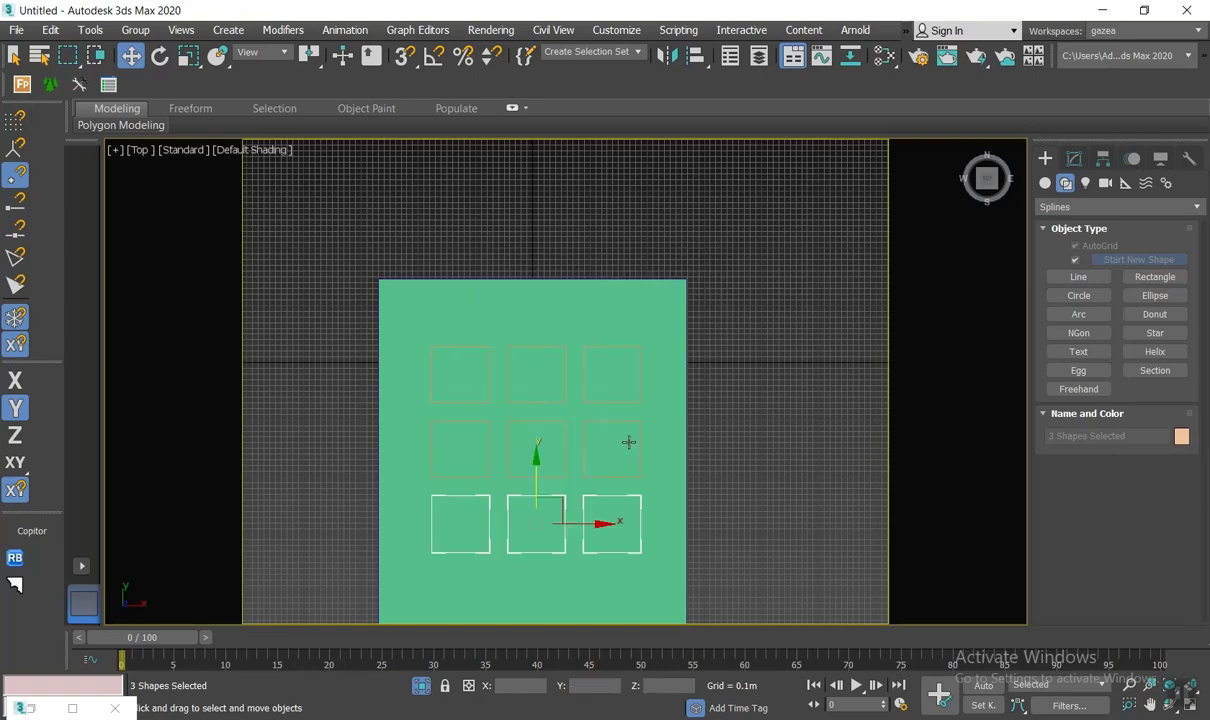
# Step: Convert the outer ceiling rectangle to an Editable Spline
pyautogui.click(689, 410)
pyautogui.rightClick(677, 460)
pyautogui.moveTo(760, 630)
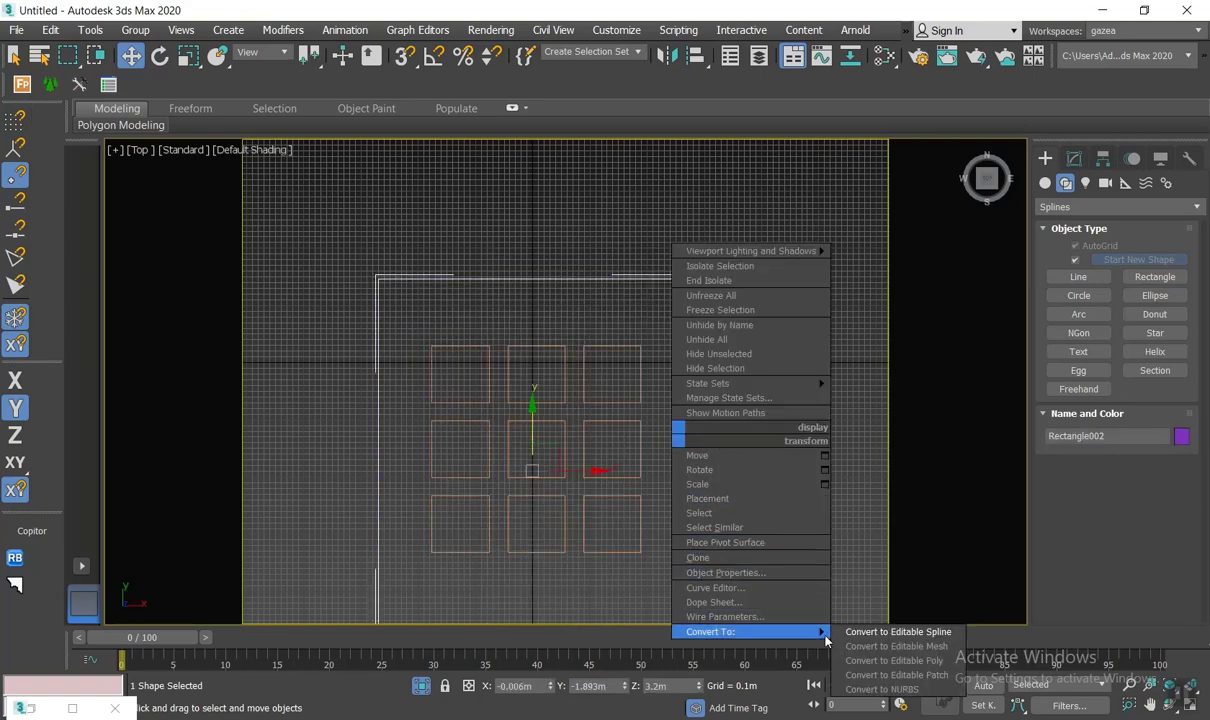
pyautogui.click(860, 630)
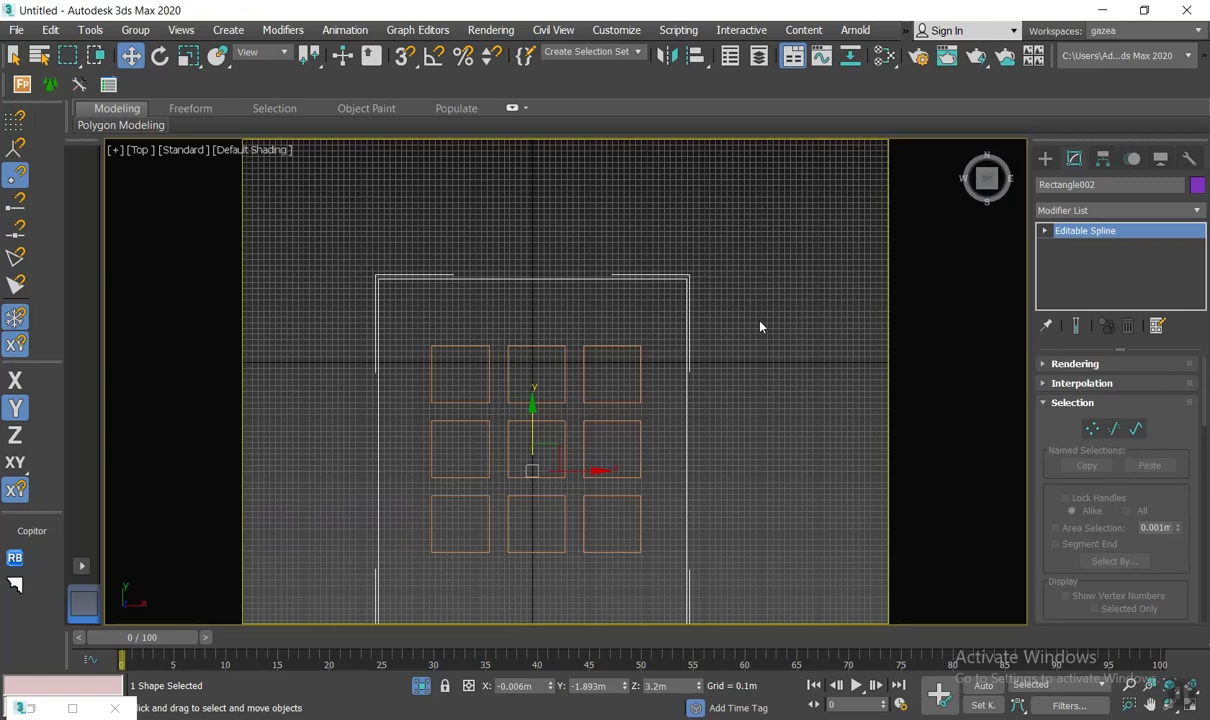
pyautogui.rightClick(735, 340)
pyautogui.click(736, 552)
pyautogui.click(1045, 160)
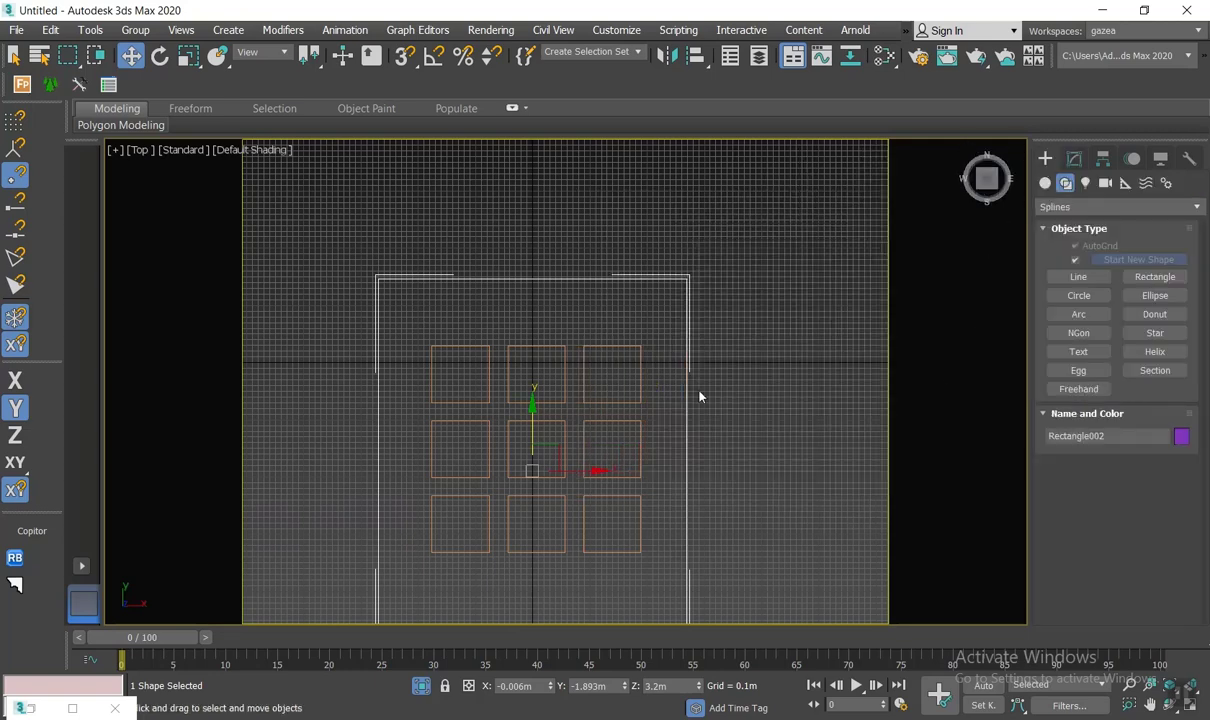
pyautogui.moveTo(655, 395); pyautogui.dragTo(450, 552)
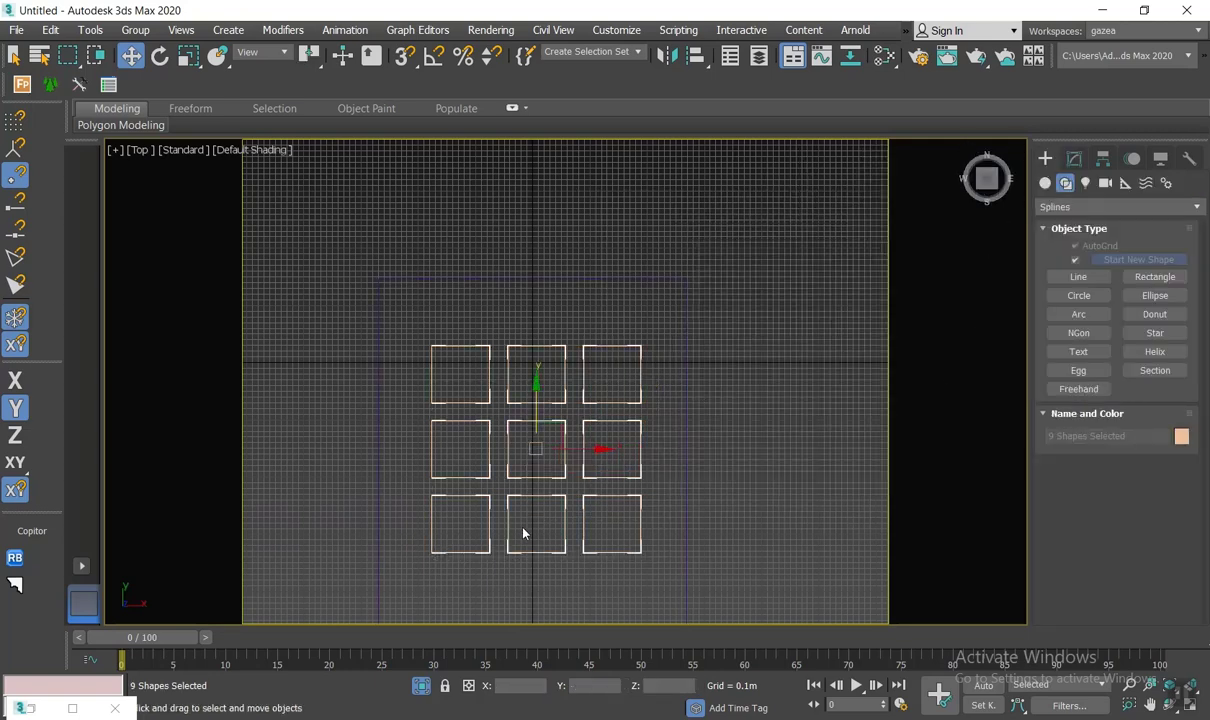
pyautogui.keyDown('shift'); pyautogui.moveTo(523, 533); pyautogui.dragTo(535, 527); pyautogui.keyUp('shift')
pyautogui.click(580, 439)
pyautogui.click(687, 402)
# Step: Attach all nine square splines to the outer ceiling rectangle so they form one Editable Spline
pyautogui.click(1075, 160)
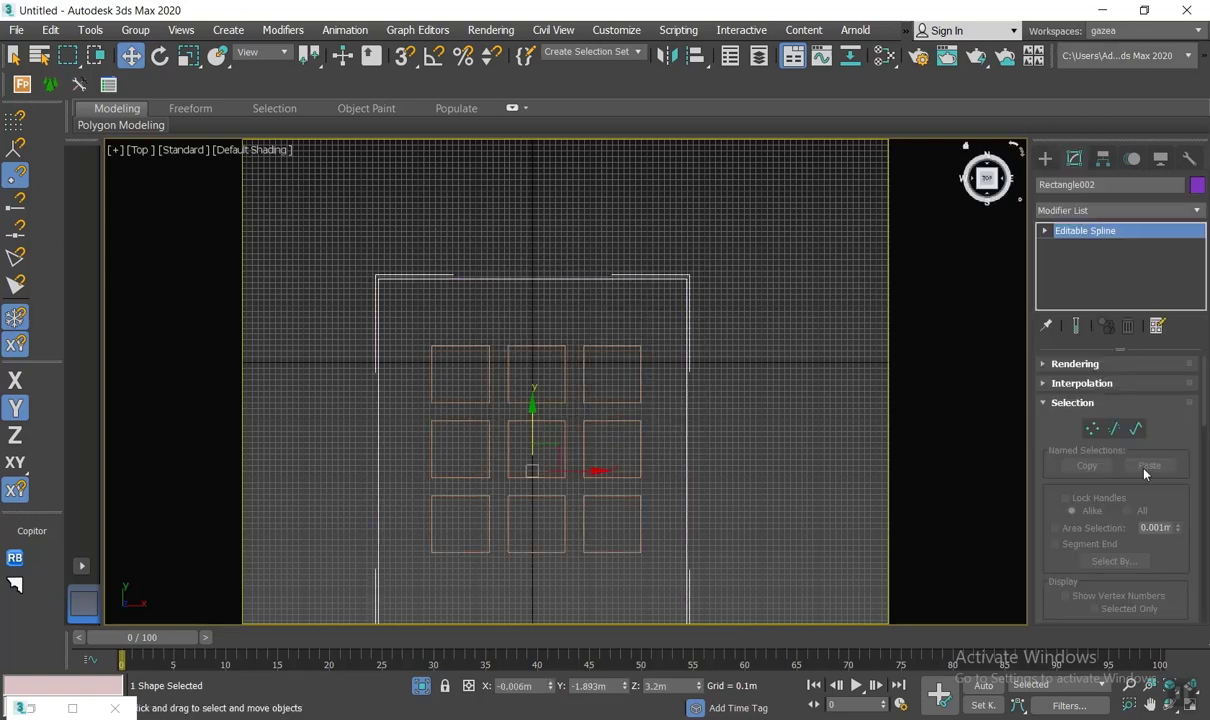
pyautogui.scroll(-5, 1060, 451)
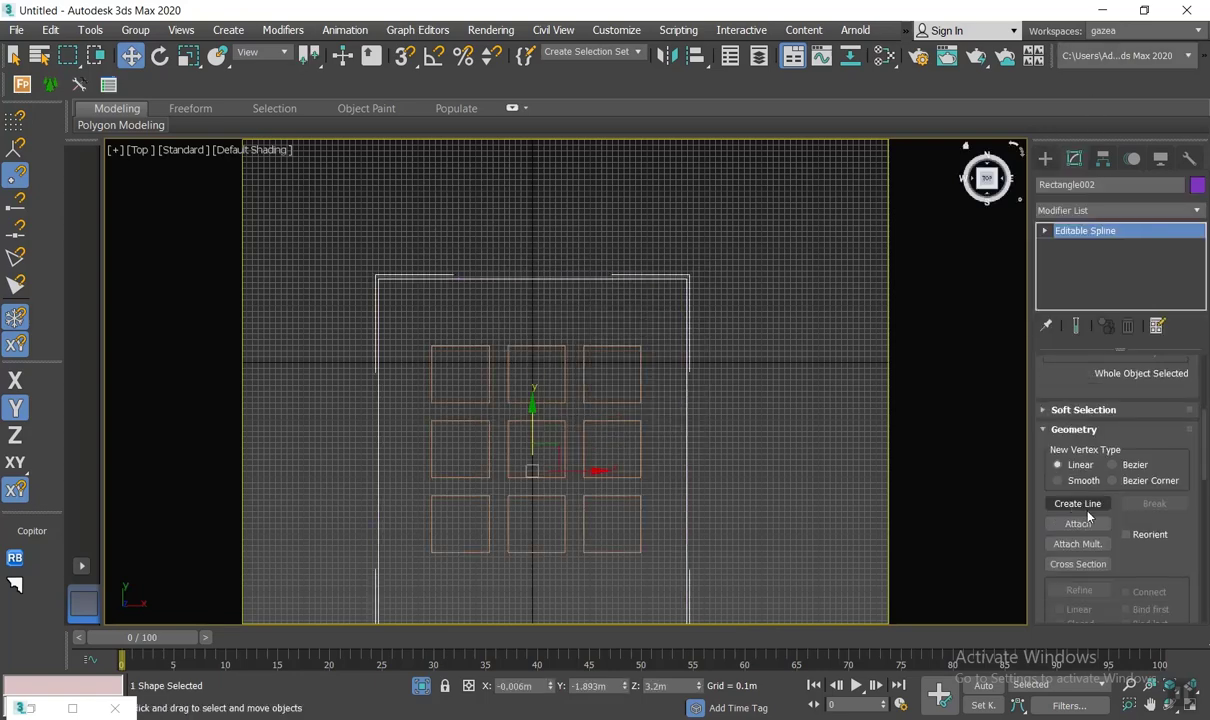
pyautogui.click(1078, 523)
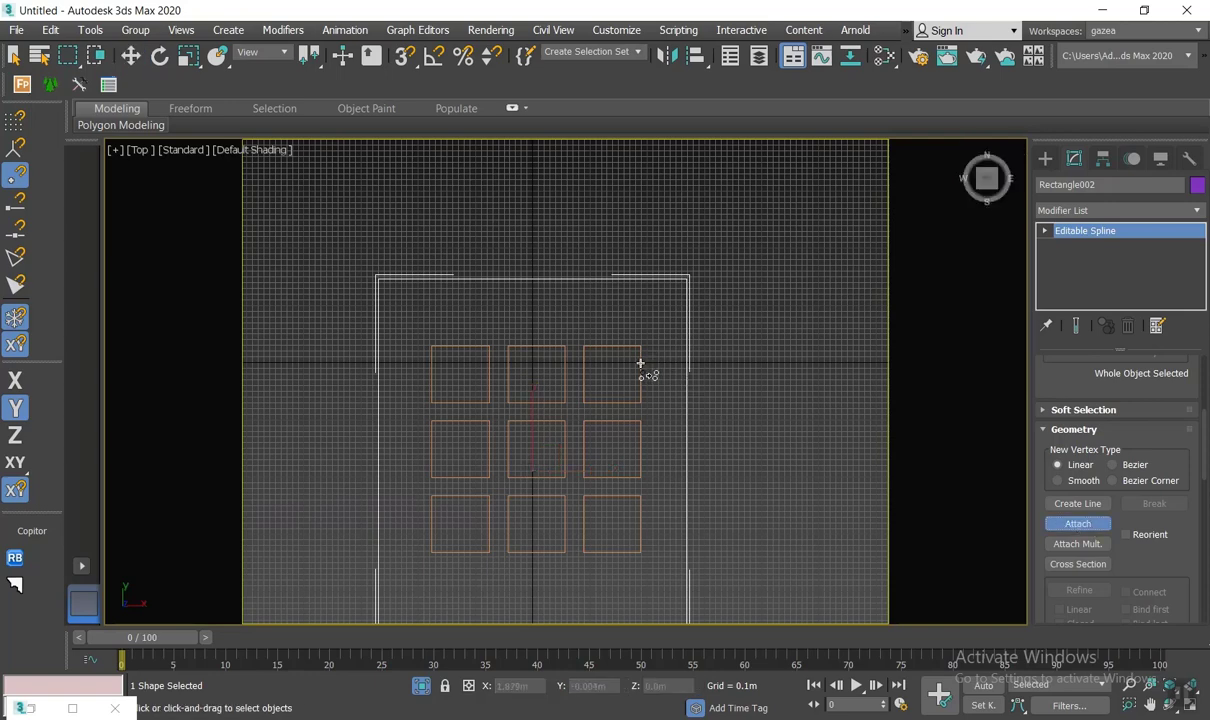
pyautogui.click(640, 364)
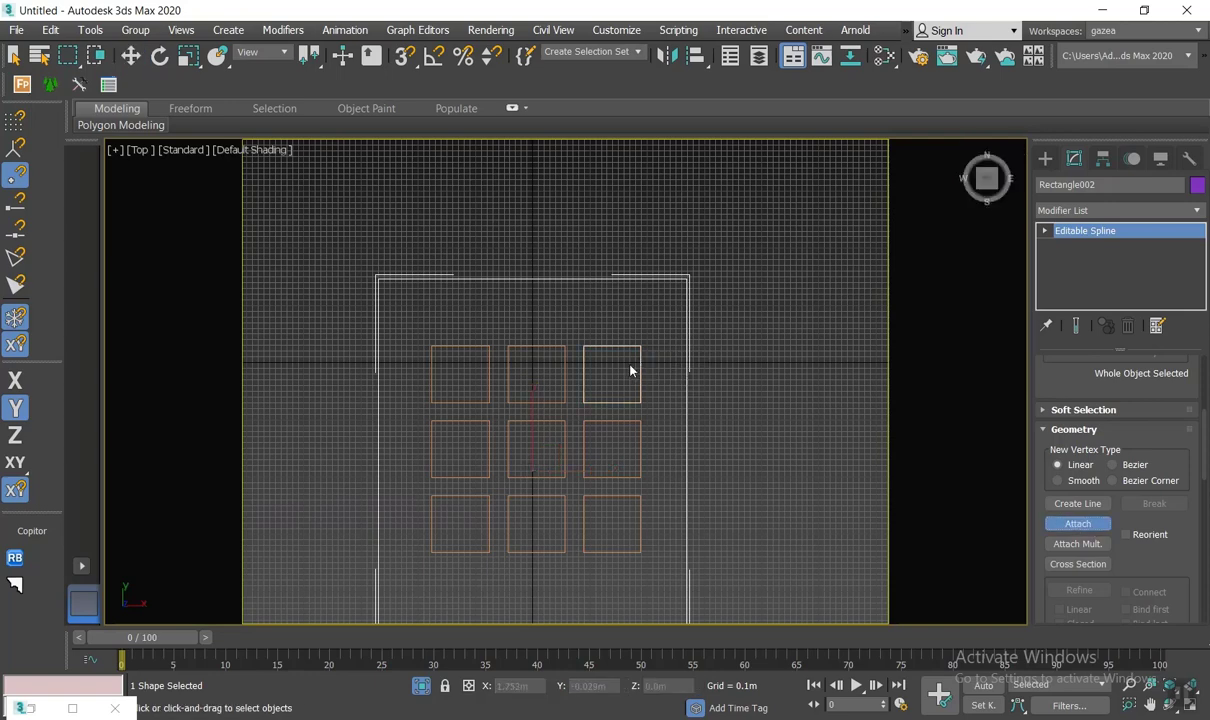
pyautogui.click(564, 362)
pyautogui.click(488, 396)
pyautogui.click(488, 421)
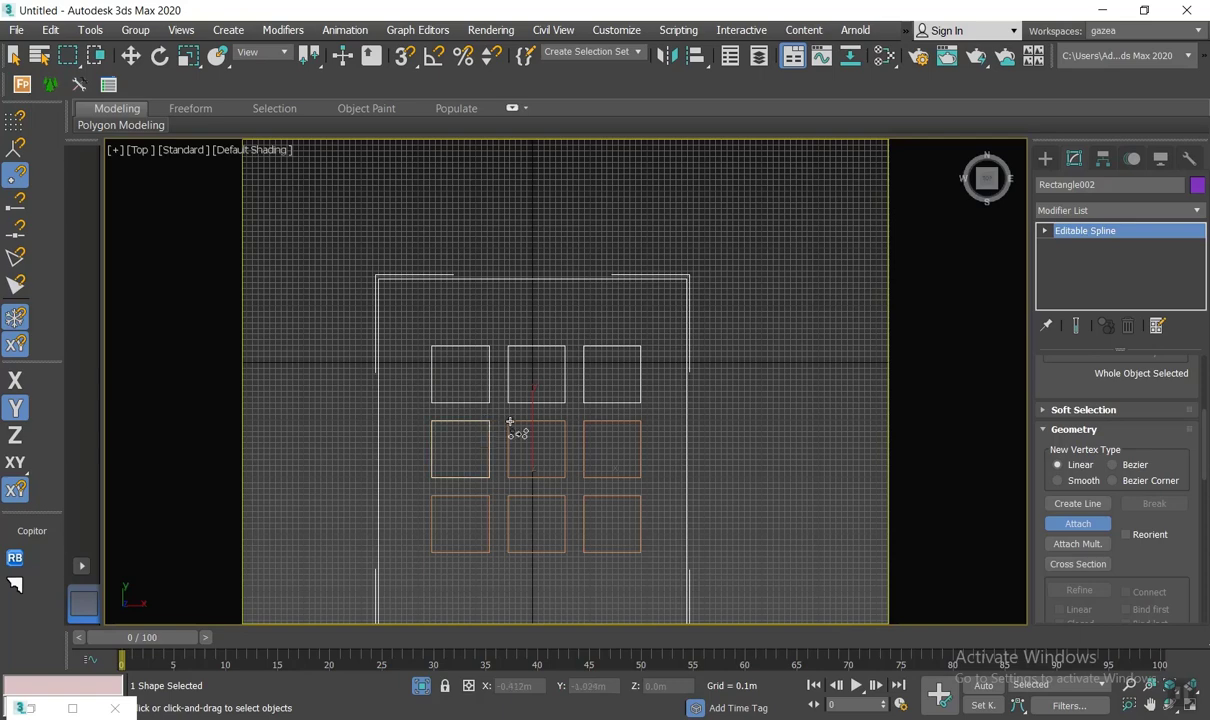
pyautogui.click(510, 421)
pyautogui.click(600, 420)
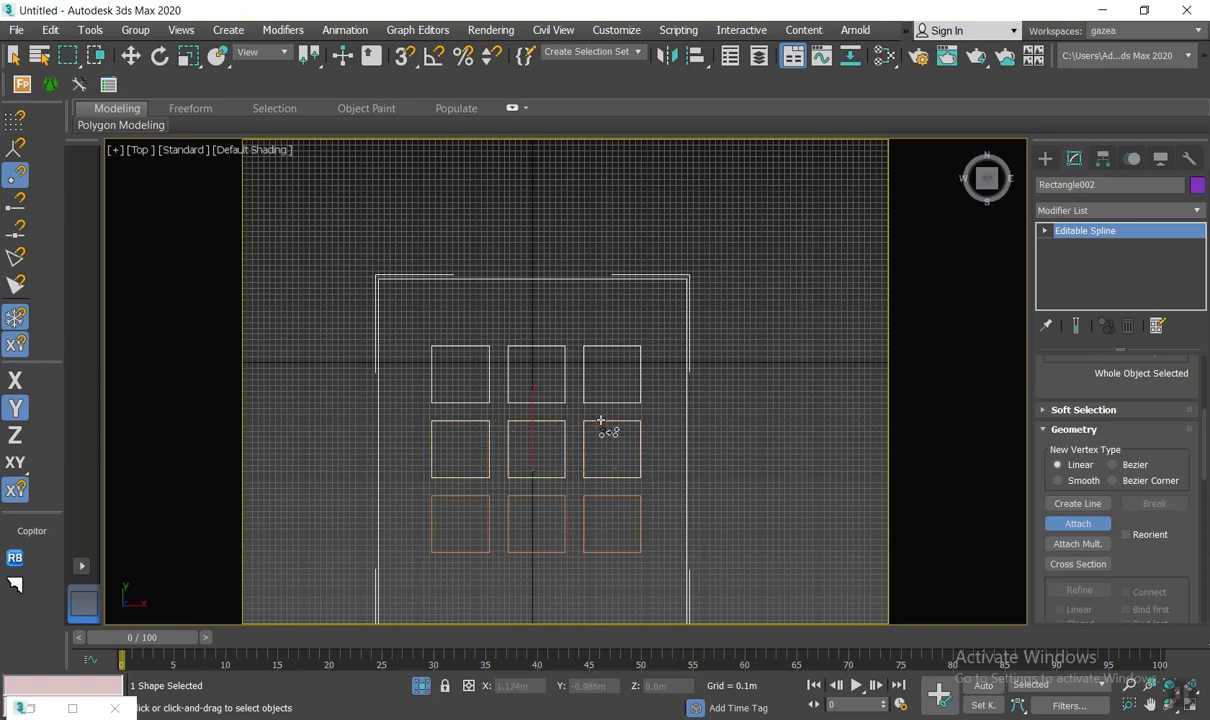
pyautogui.click(605, 496)
pyautogui.click(548, 496)
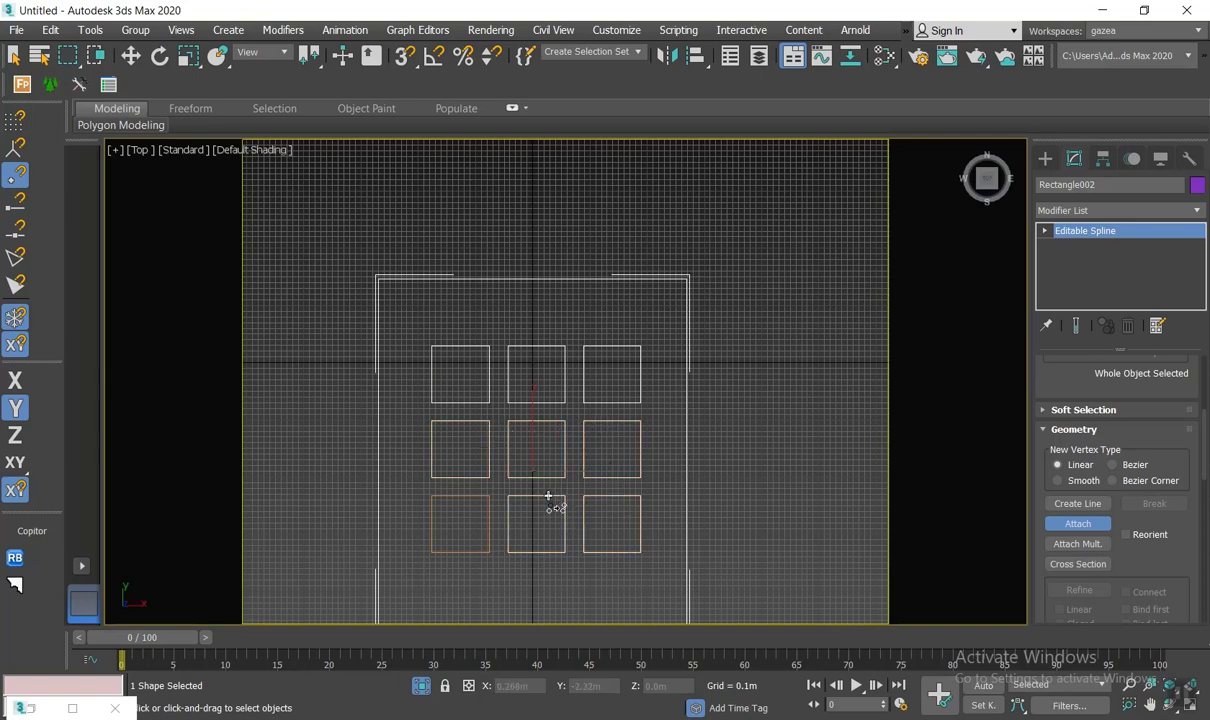
pyautogui.click(472, 497)
pyautogui.press('w')
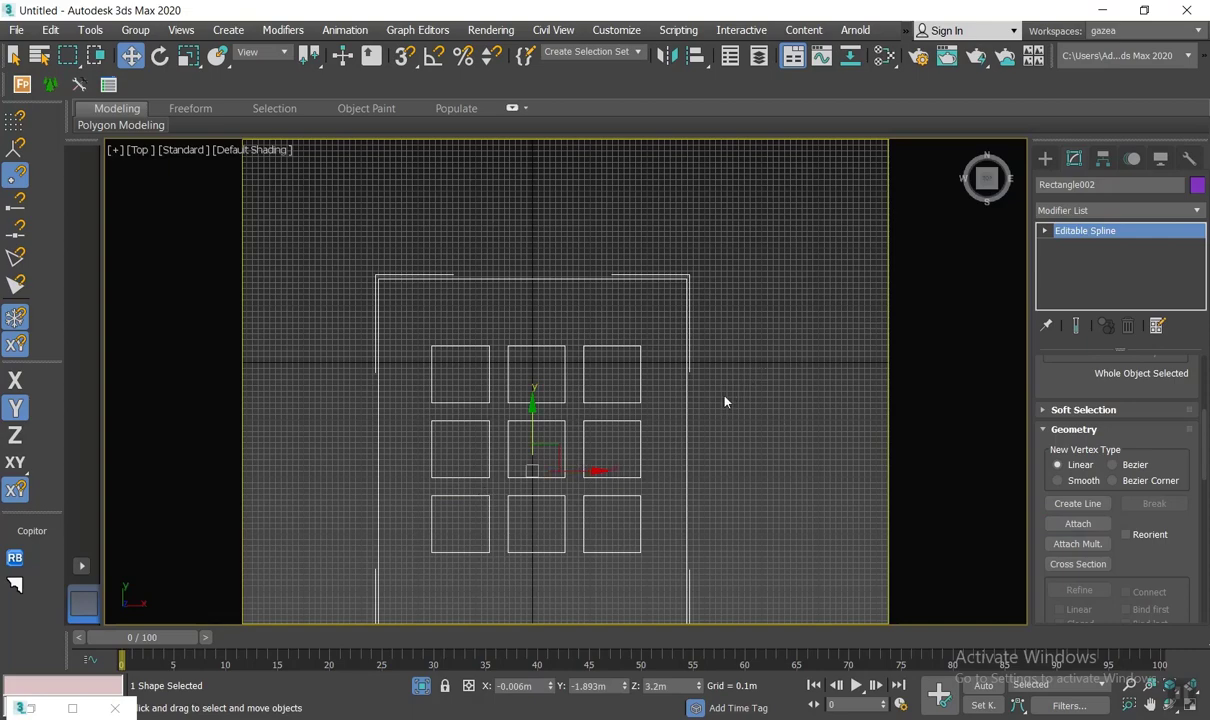
# Step: Raise the combined ceiling spline along Z to about 5.411 m, clear of the loose squares
pyautogui.moveTo(725, 397); pyautogui.dragTo(645, 313, button='middle')
pyautogui.press('p')
pyautogui.scroll(-5, 607, 407)
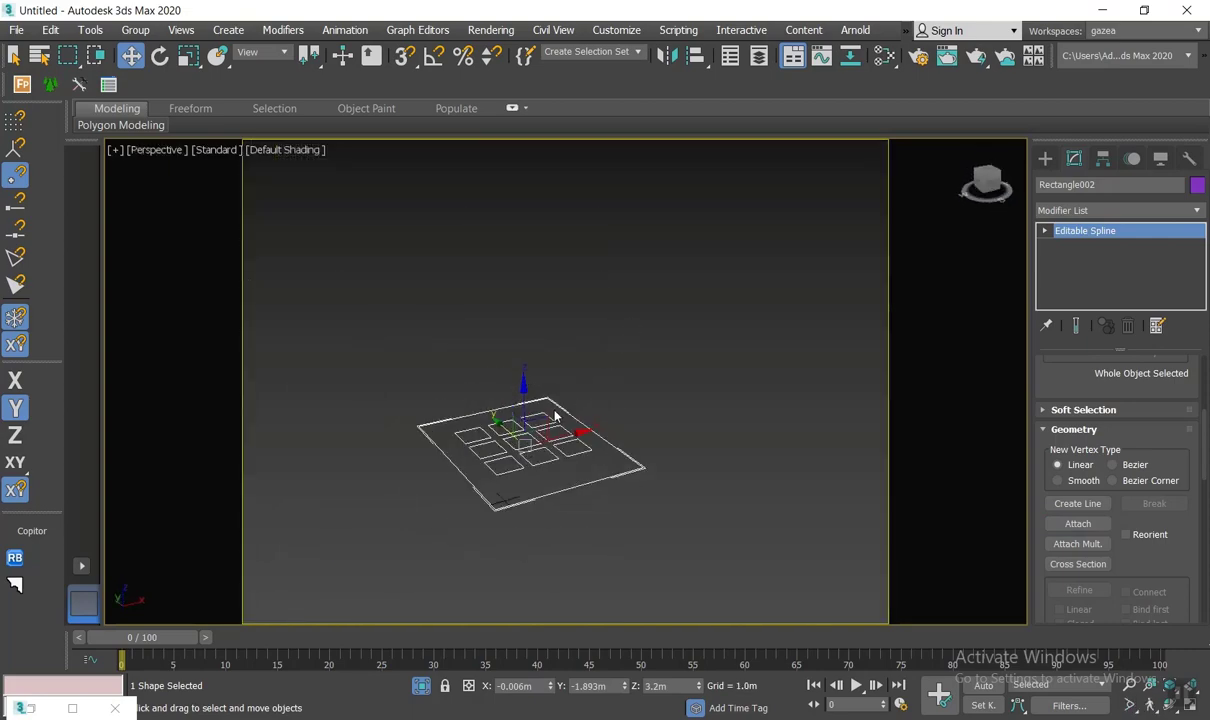
pyautogui.moveTo(523, 402); pyautogui.dragTo(523, 344)
# Step: Extrude the combined ceiling spline by 0.325 m to make a panel with nine square openings
pyautogui.click(1063, 212)
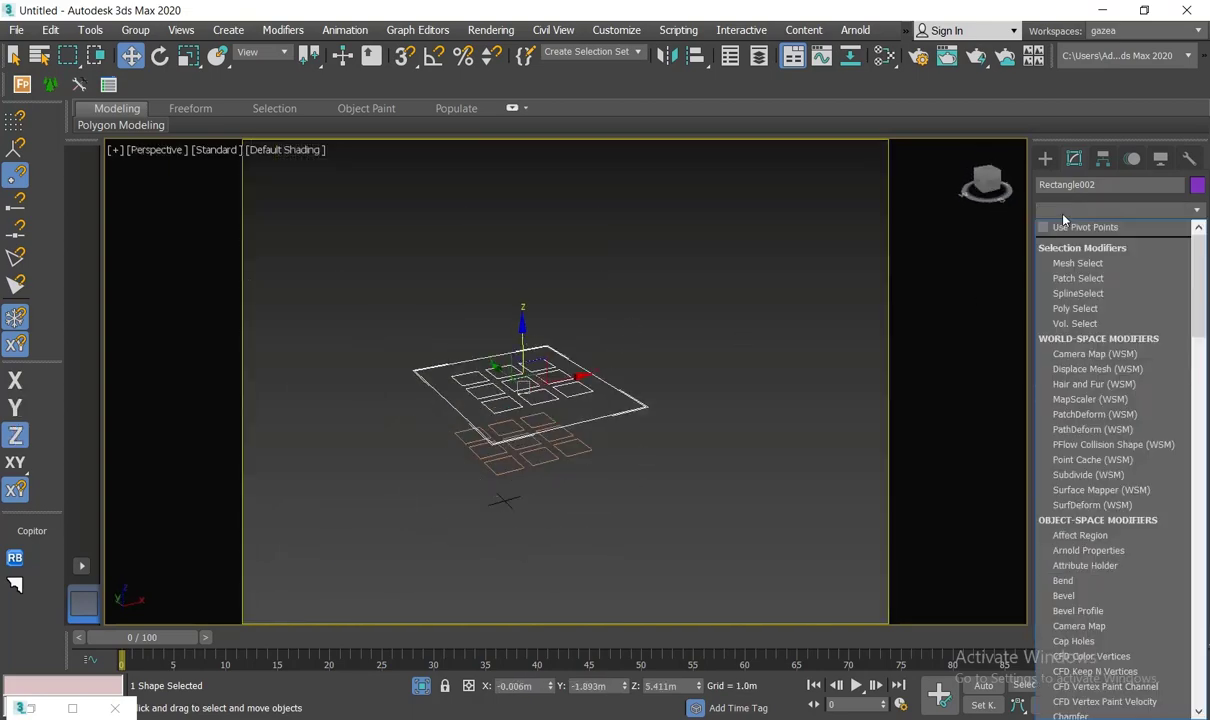
pyautogui.scroll(-10, 1066, 270)
pyautogui.click(1065, 306)
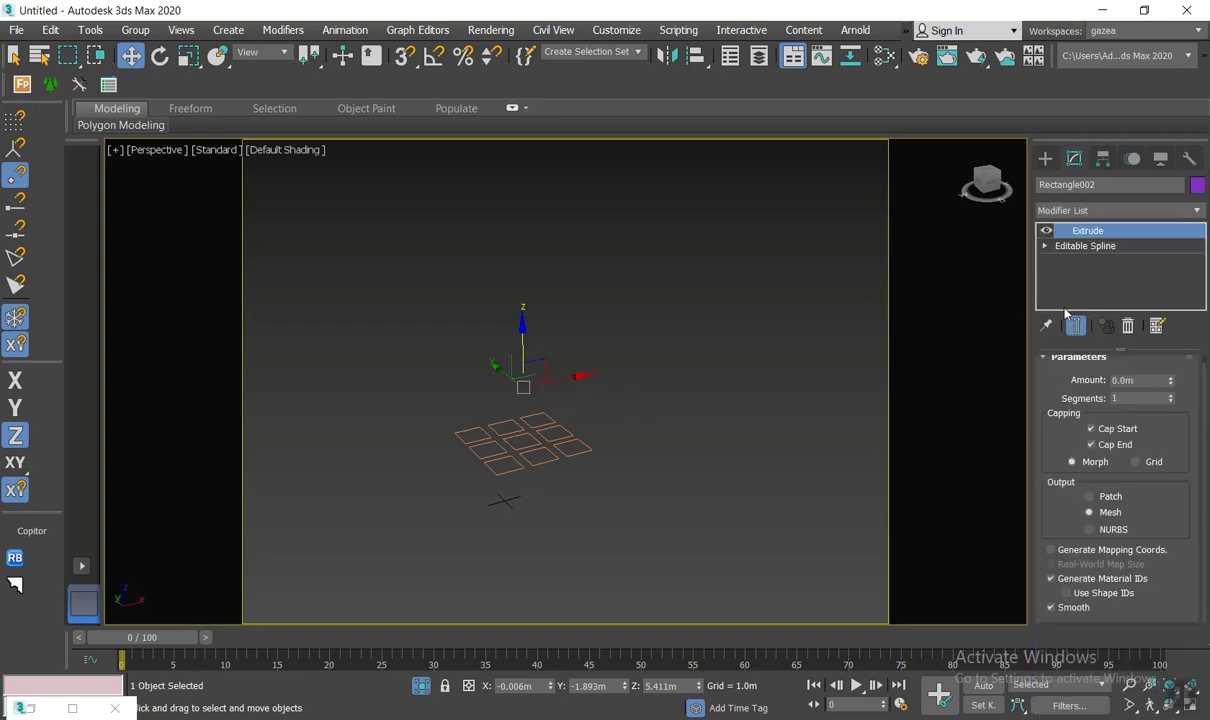
pyautogui.keyDown('alt'); pyautogui.moveTo(552, 394); pyautogui.dragTo(606, 404, button='middle'); pyautogui.keyUp('alt')
pyautogui.moveTo(1172, 388); pyautogui.dragTo(1172, 345)
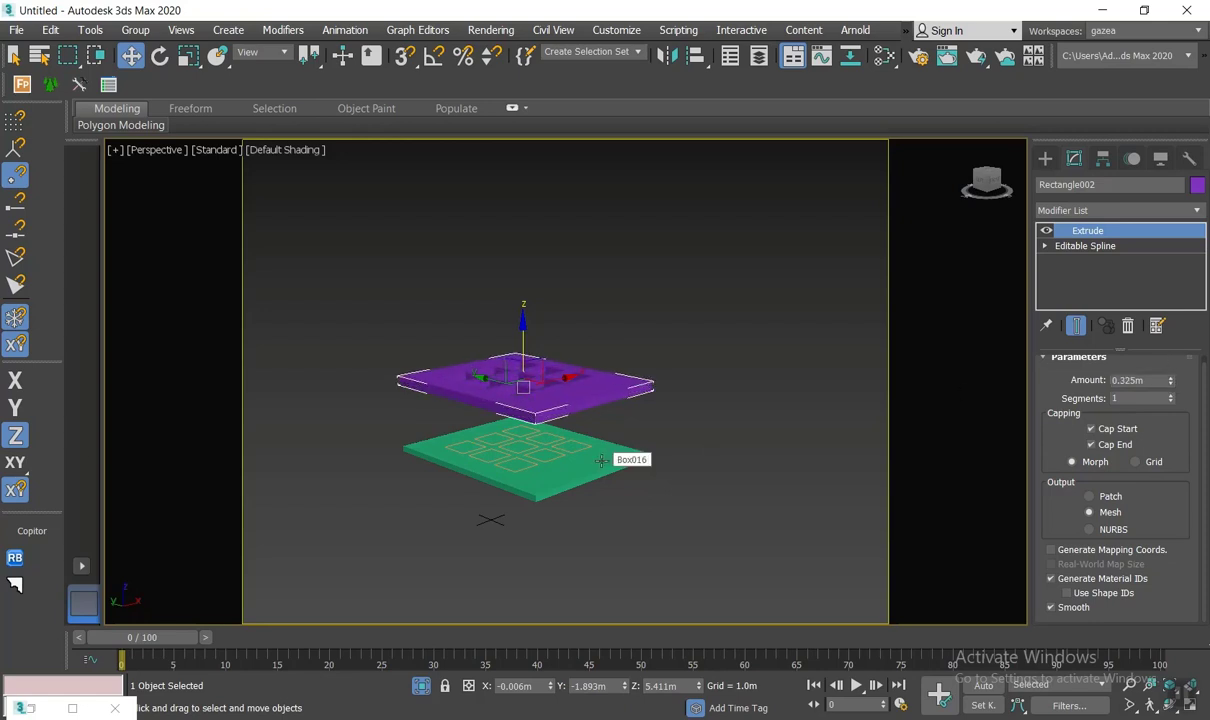
# Step: Select the nine loose square splines with geometry temporarily hidden and raise them to the lower edges of the panel's openings
pyautogui.hotkey('shift', 'g')
pyautogui.moveTo(642, 402); pyautogui.dragTo(391, 543)
pyautogui.hotkey('shift', 'g')
pyautogui.keyDown('alt'); pyautogui.moveTo(527, 467); pyautogui.dragTo(512, 415, button='middle'); pyautogui.keyUp('alt')
pyautogui.scroll(5, 512, 415)
pyautogui.moveTo(485, 437); pyautogui.dragTo(492, 283)
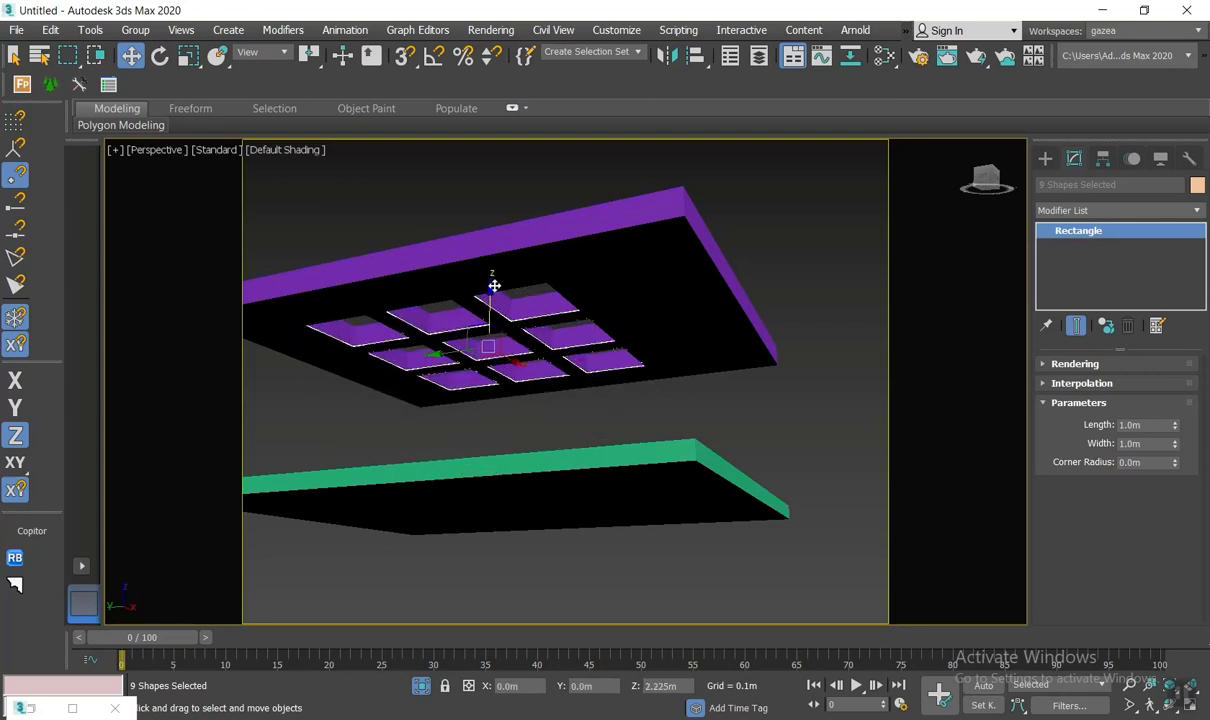
# Step: Apply moulding profile 01 from Sweep Profile to the nine squares and nudge the mouldings vertically into the openings
pyautogui.scroll(3, 518, 342)
pyautogui.keyDown('alt'); pyautogui.moveTo(518, 342); pyautogui.dragTo(540, 334, button='middle'); pyautogui.keyUp('alt')
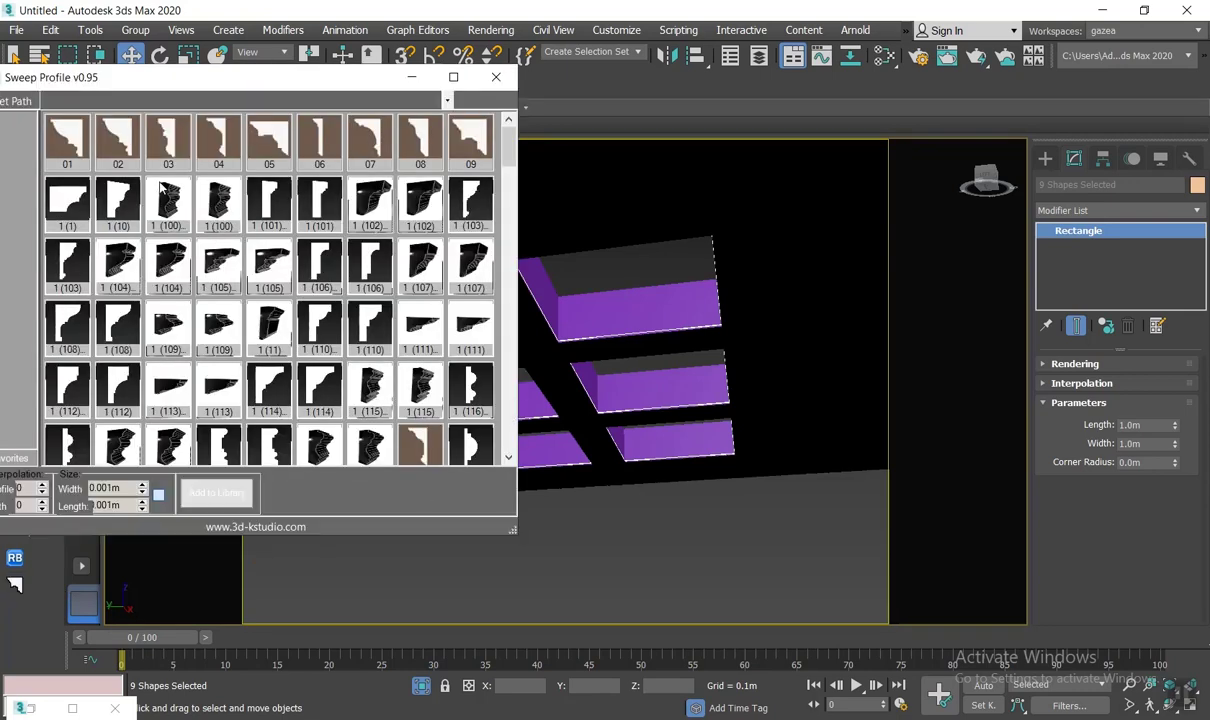
pyautogui.click(86, 149)
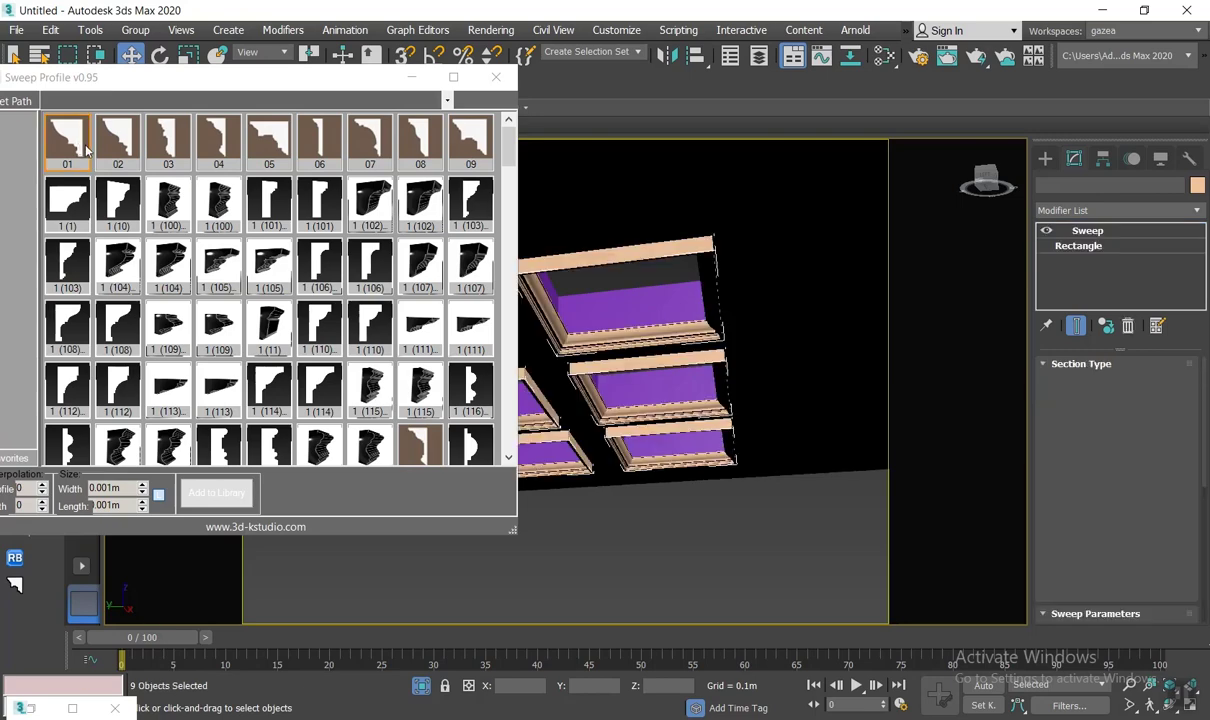
pyautogui.click(495, 77)
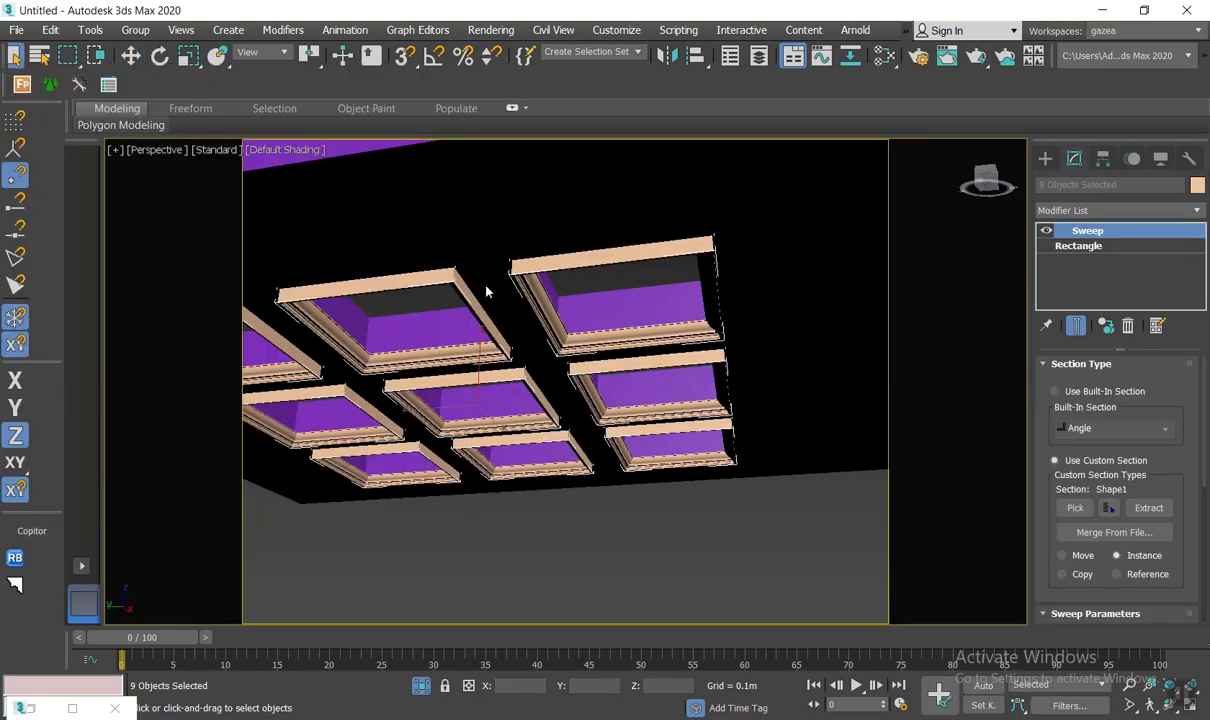
pyautogui.press('w')
pyautogui.moveTo(478, 362); pyautogui.dragTo(477, 357)
# Step: Move the green ceiling slab up along Z to about 5.52 m so it closes the top of the coffered panel
pyautogui.scroll(-5, 478, 351)
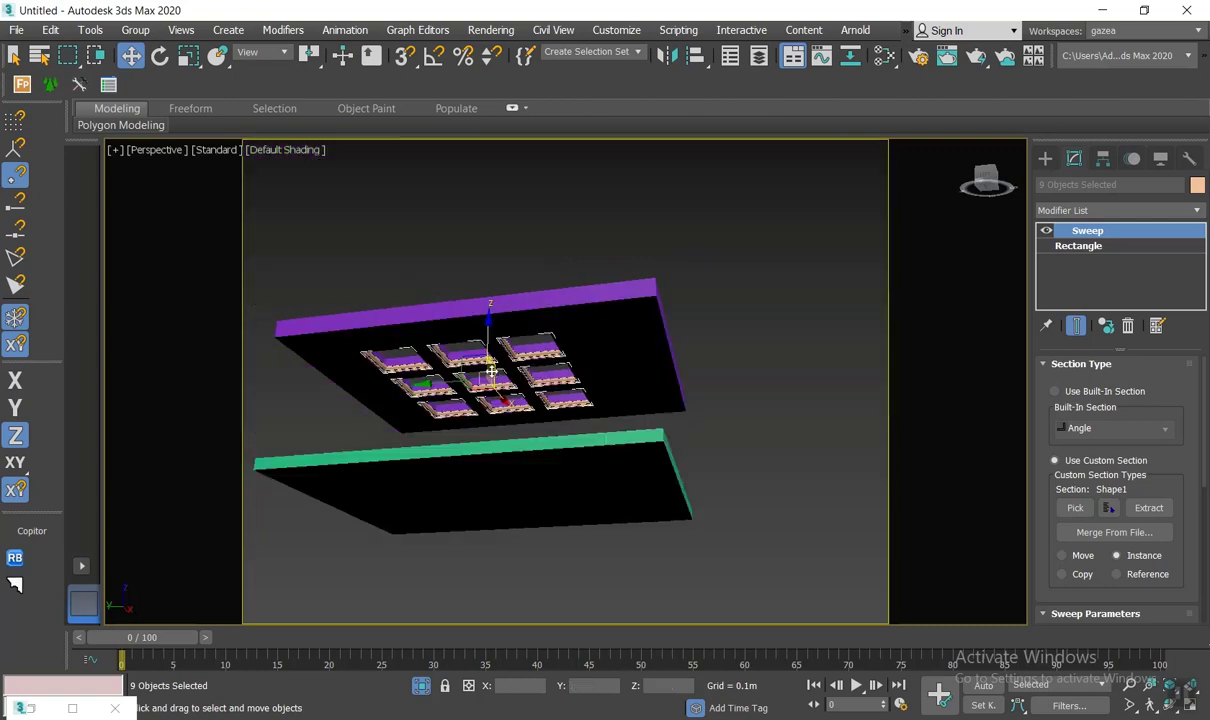
pyautogui.click(501, 457)
pyautogui.moveTo(501, 457); pyautogui.dragTo(508, 331)
pyautogui.scroll(10, 508, 331)
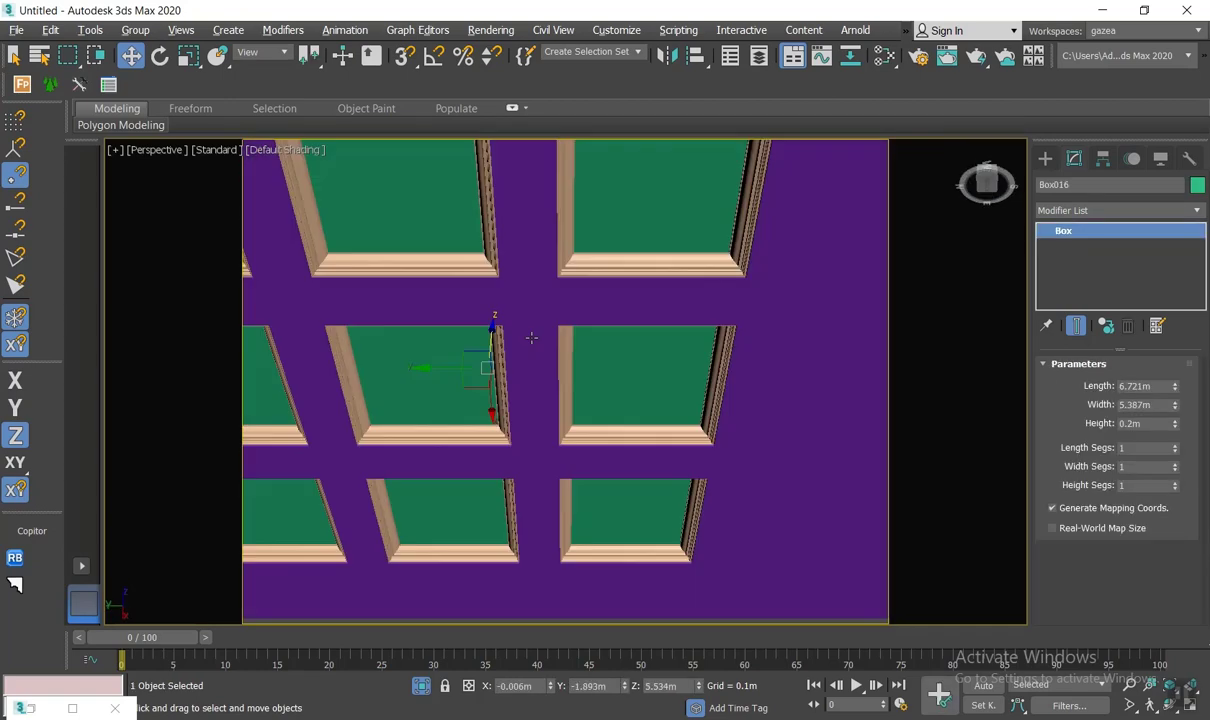
pyautogui.moveTo(484, 386)
pyautogui.mouseDown()
pyautogui.moveTo(489, 360)
pyautogui.moveTo(490, 377)
pyautogui.mouseUp()
pyautogui.scroll(-10, 489, 372)
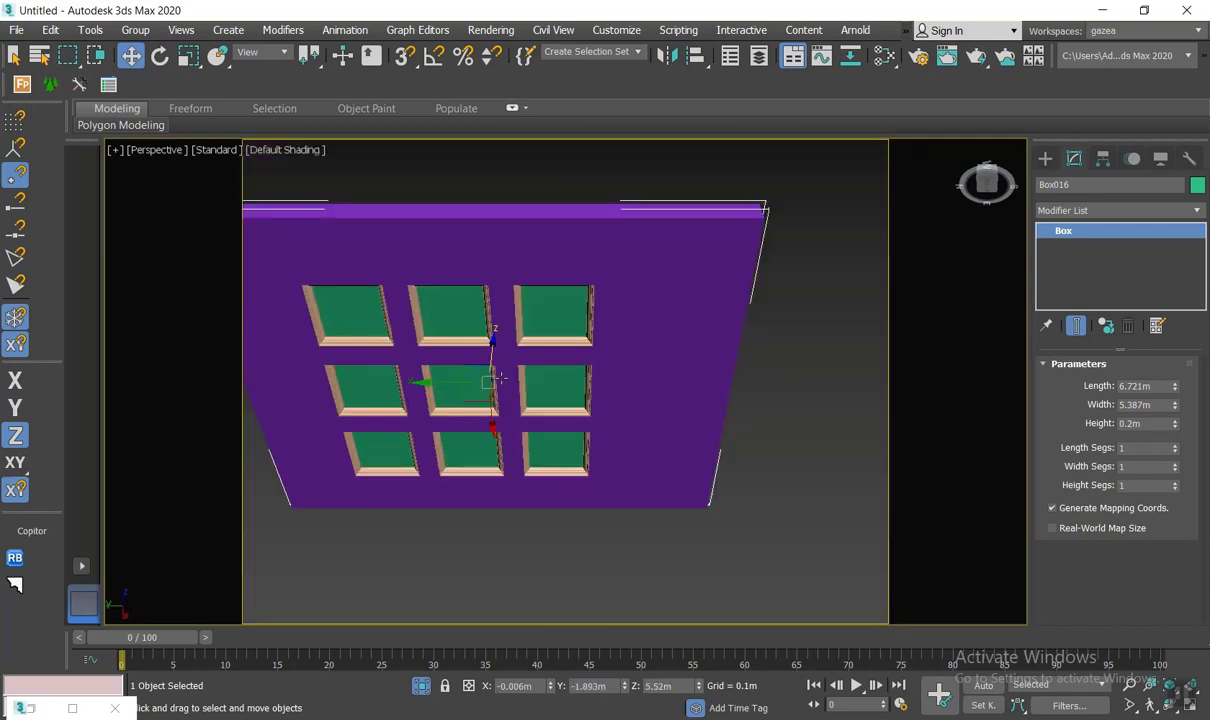
# Step: Select the slab, panel and nine mouldings, leave isolation, and lower the whole ceiling onto the room's walls
pyautogui.moveTo(441, 465); pyautogui.dragTo(409, 474)
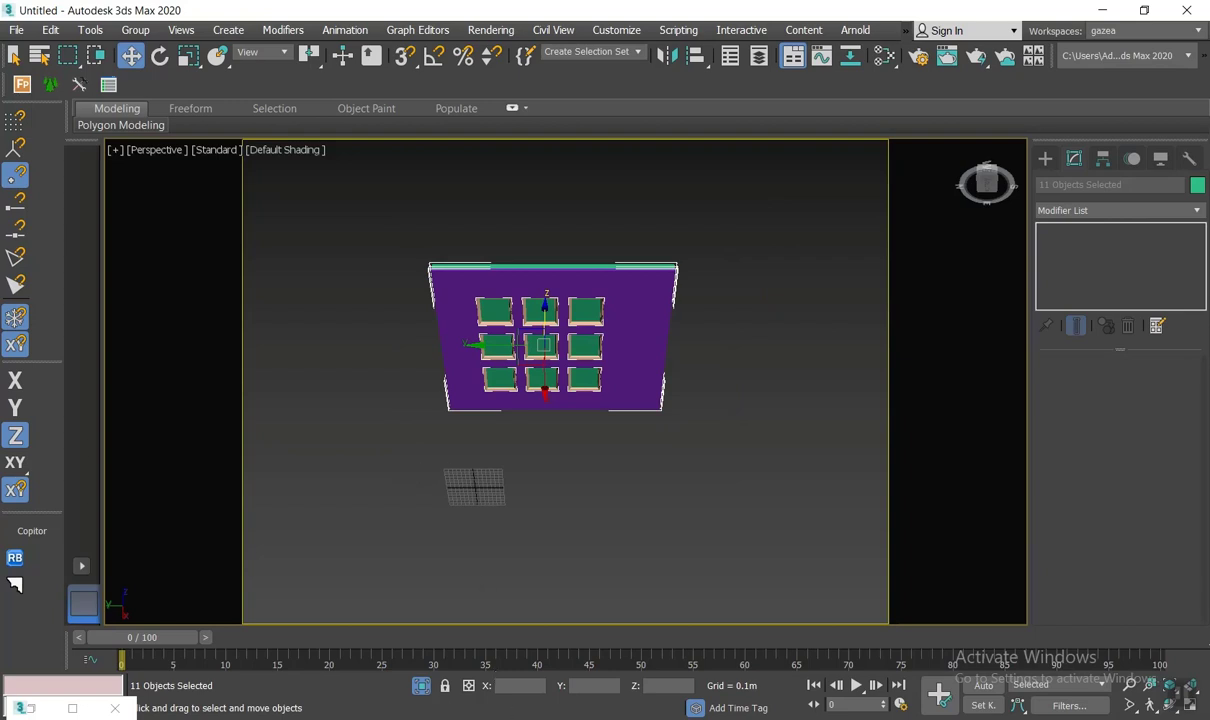
pyautogui.click(422, 687)
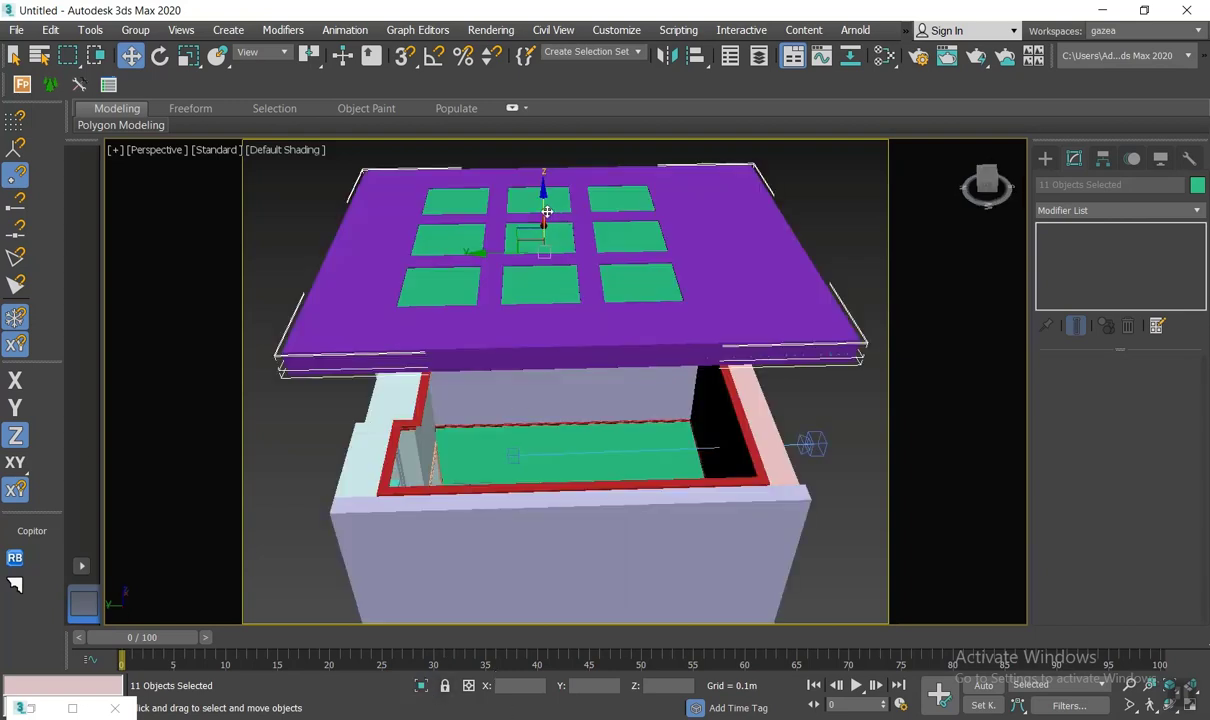
pyautogui.moveTo(544, 211); pyautogui.dragTo(557, 335)
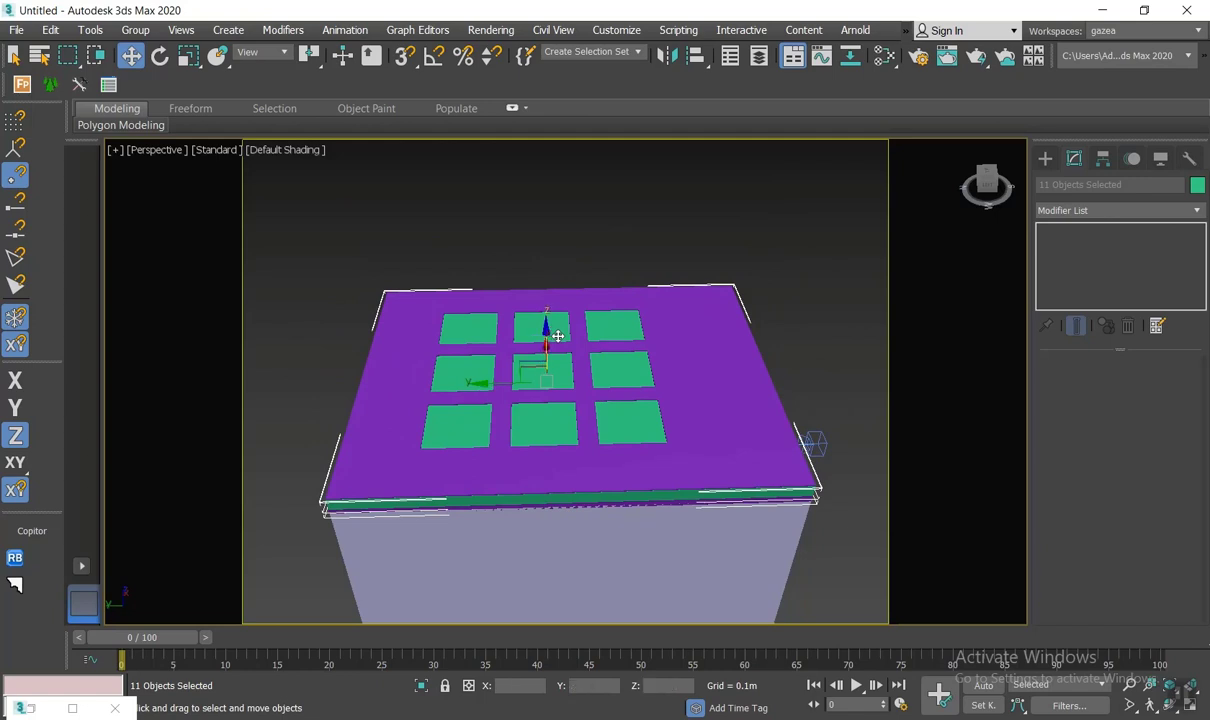
pyautogui.keyDown('alt'); pyautogui.moveTo(557, 341); pyautogui.dragTo(532, 313, button='middle'); pyautogui.keyUp('alt')
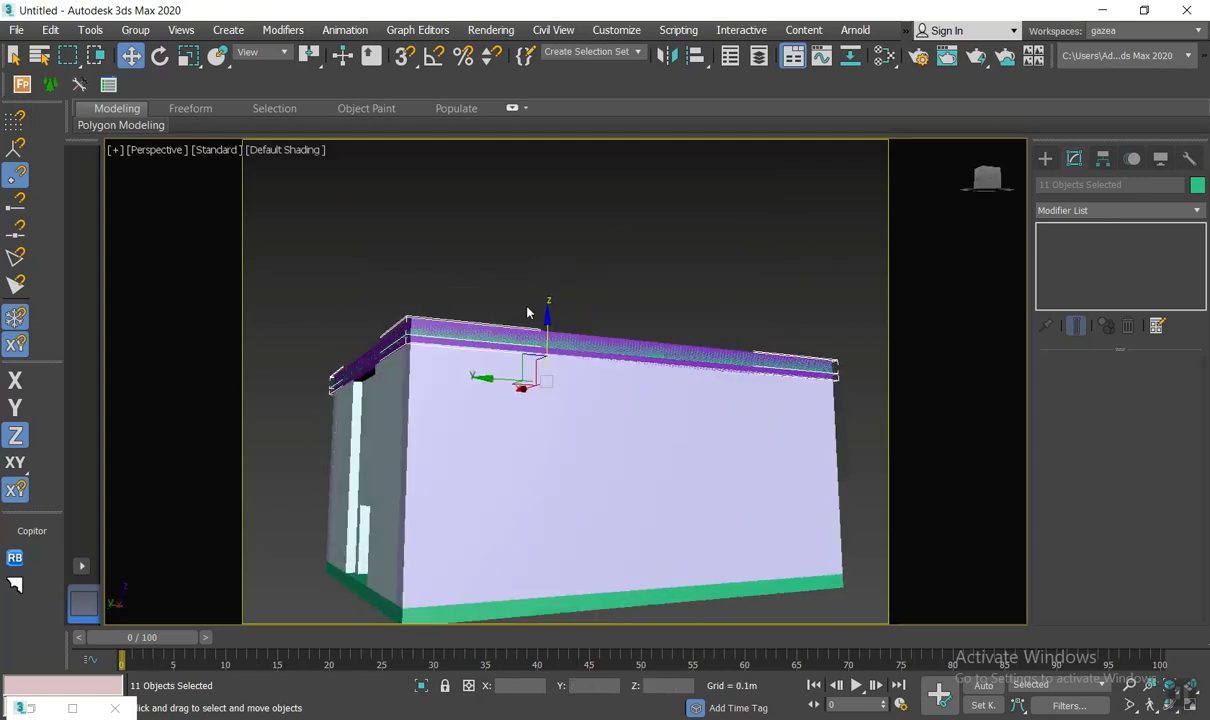
pyautogui.scroll(4, 527, 313)
# Step: Enable clipping on VRayCam001 with a near clipping plane of 2.066 m, and pan the camera view slightly sideways
pyautogui.press('c')
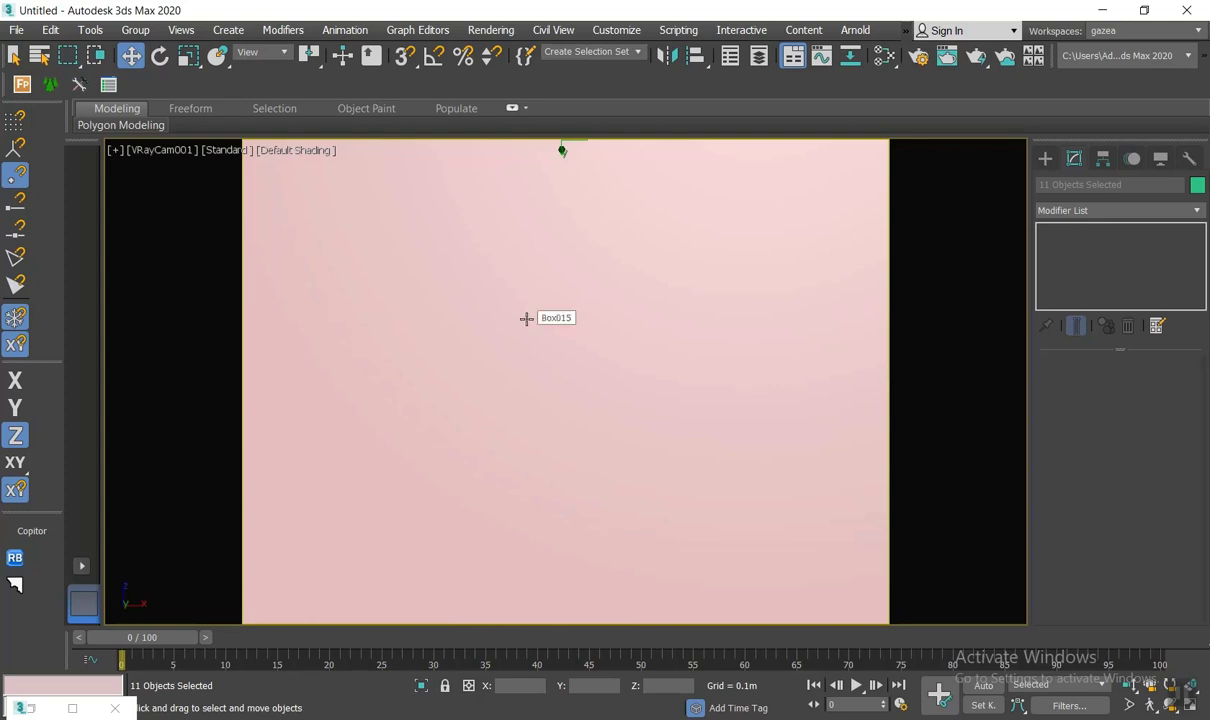
pyautogui.click(168, 150)
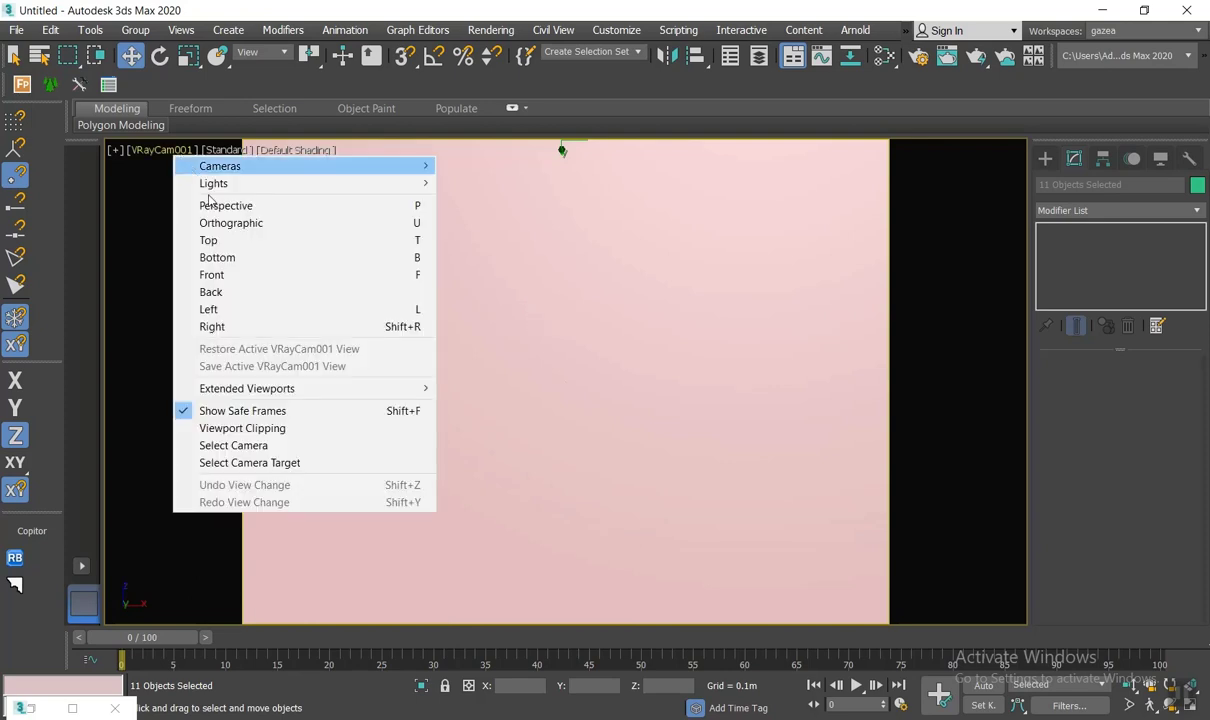
pyautogui.click(295, 445)
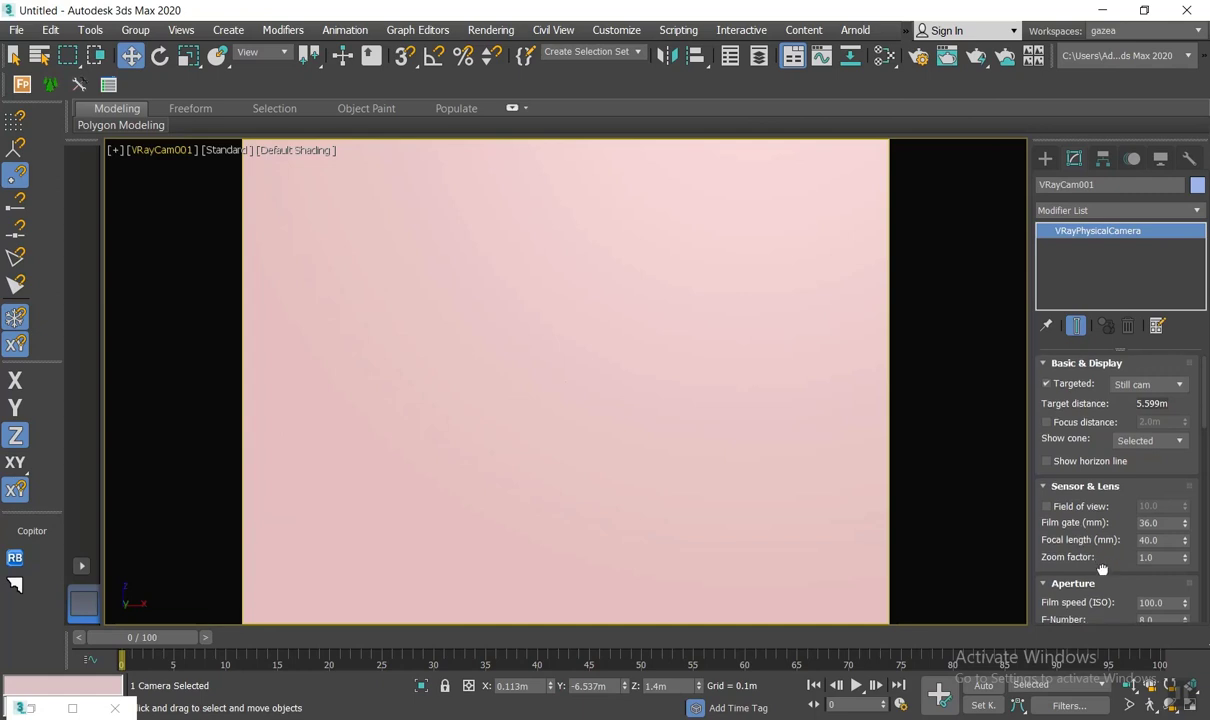
pyautogui.scroll(-10, 1075, 560)
pyautogui.scroll(-8, 1059, 578)
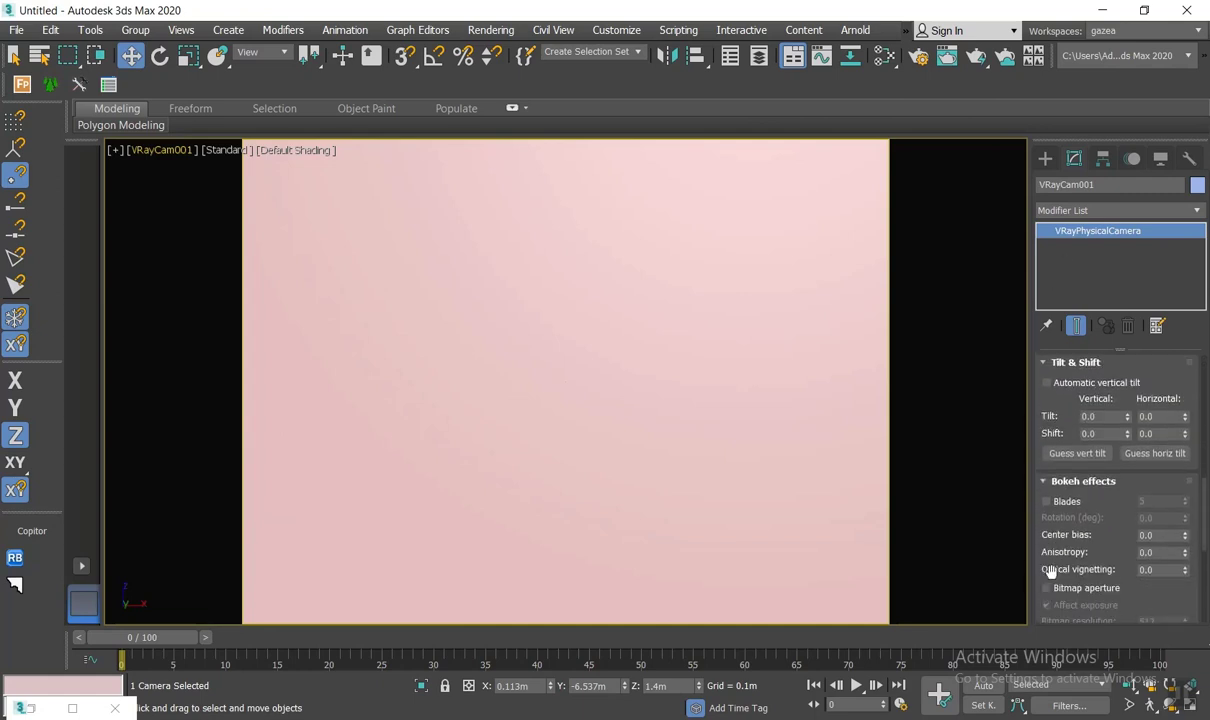
pyautogui.scroll(-1, 1049, 566)
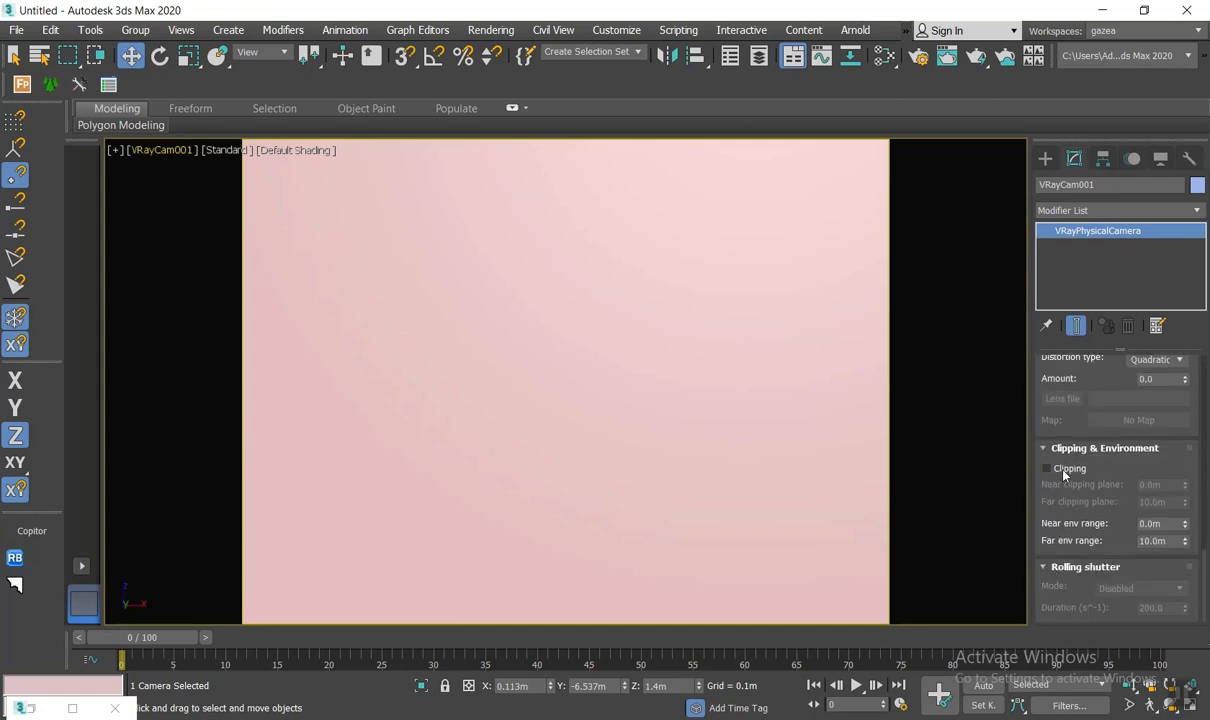
pyautogui.click(1046, 468)
pyautogui.moveTo(1184, 486); pyautogui.dragTo(706, 72)
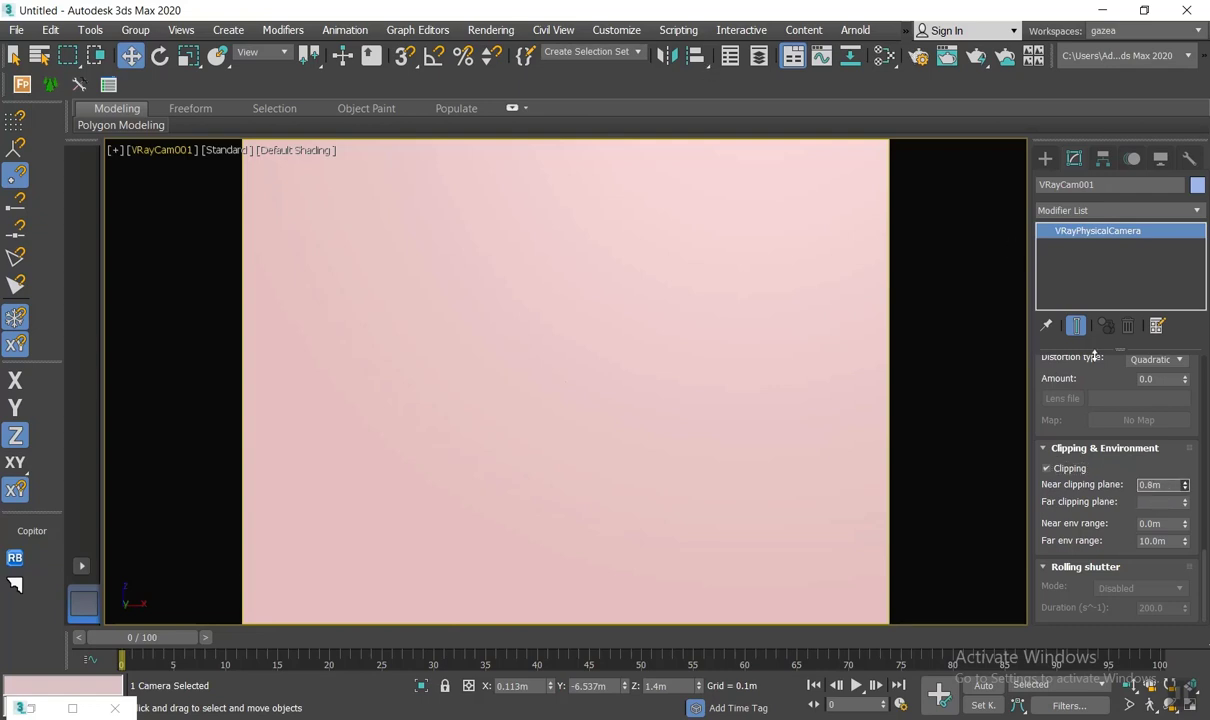
pyautogui.moveTo(1095, 356); pyautogui.dragTo(1077, 195)
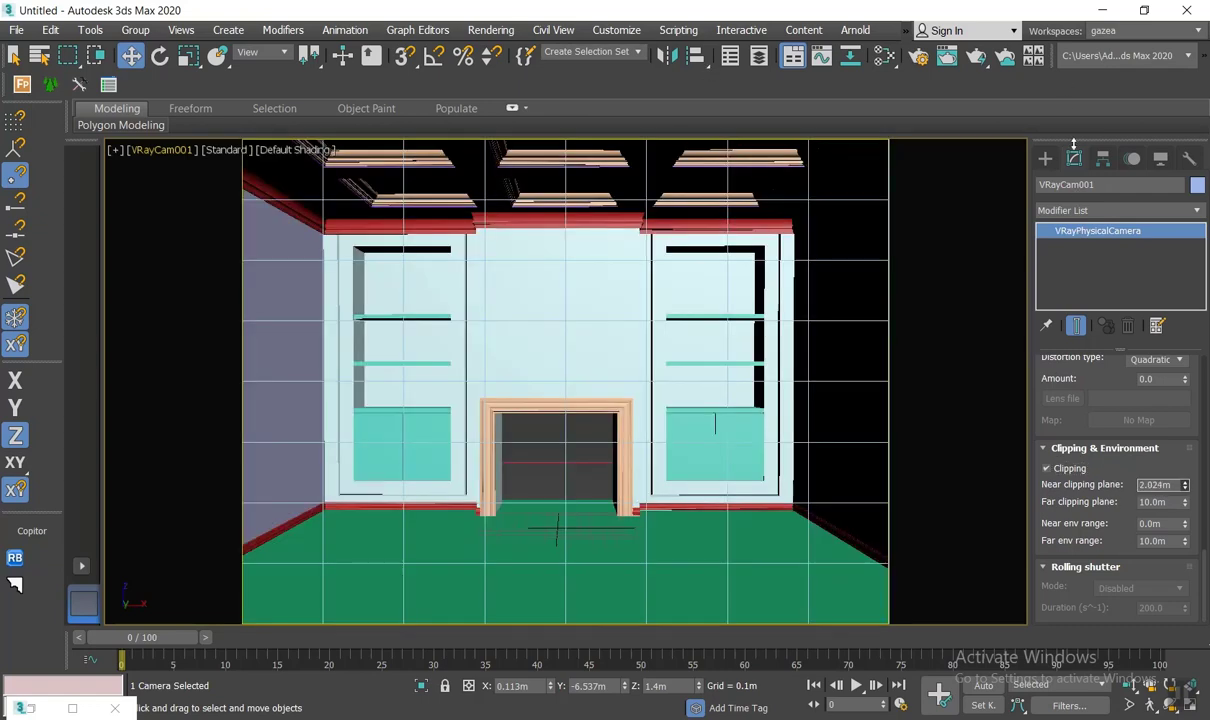
pyautogui.moveTo(1080, 572); pyautogui.dragTo(1085, 590)
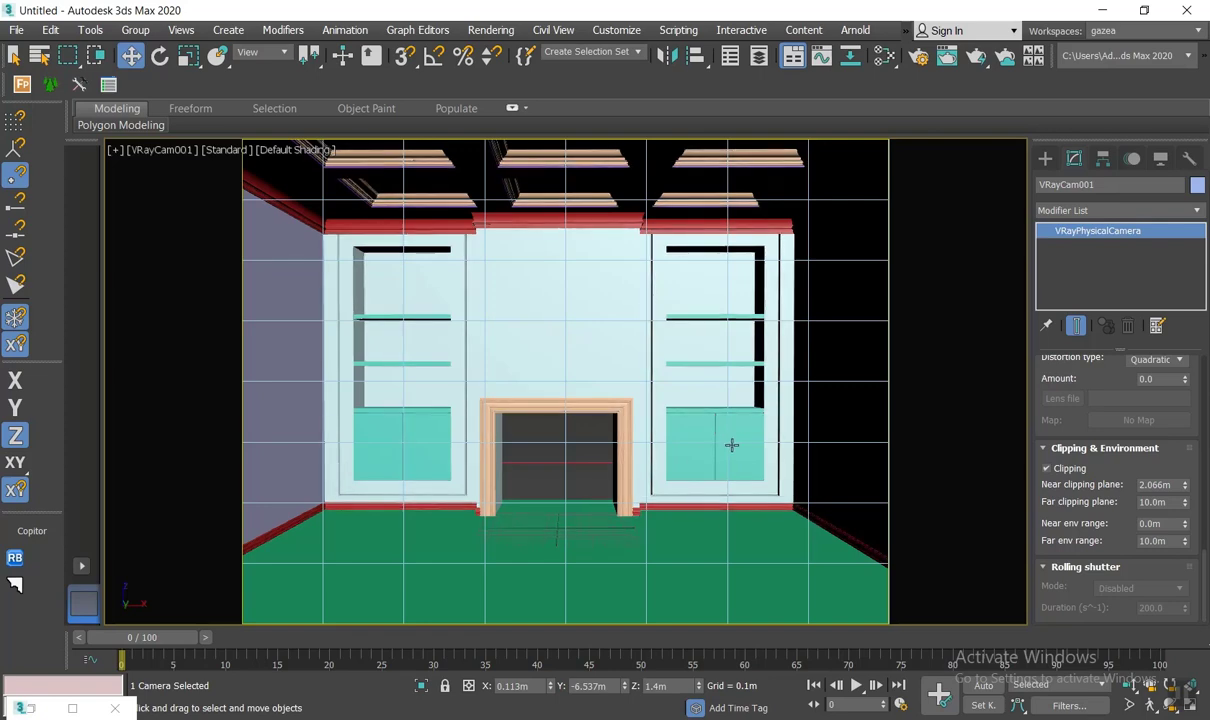
pyautogui.moveTo(718, 427); pyautogui.dragTo(724, 427, button='middle')
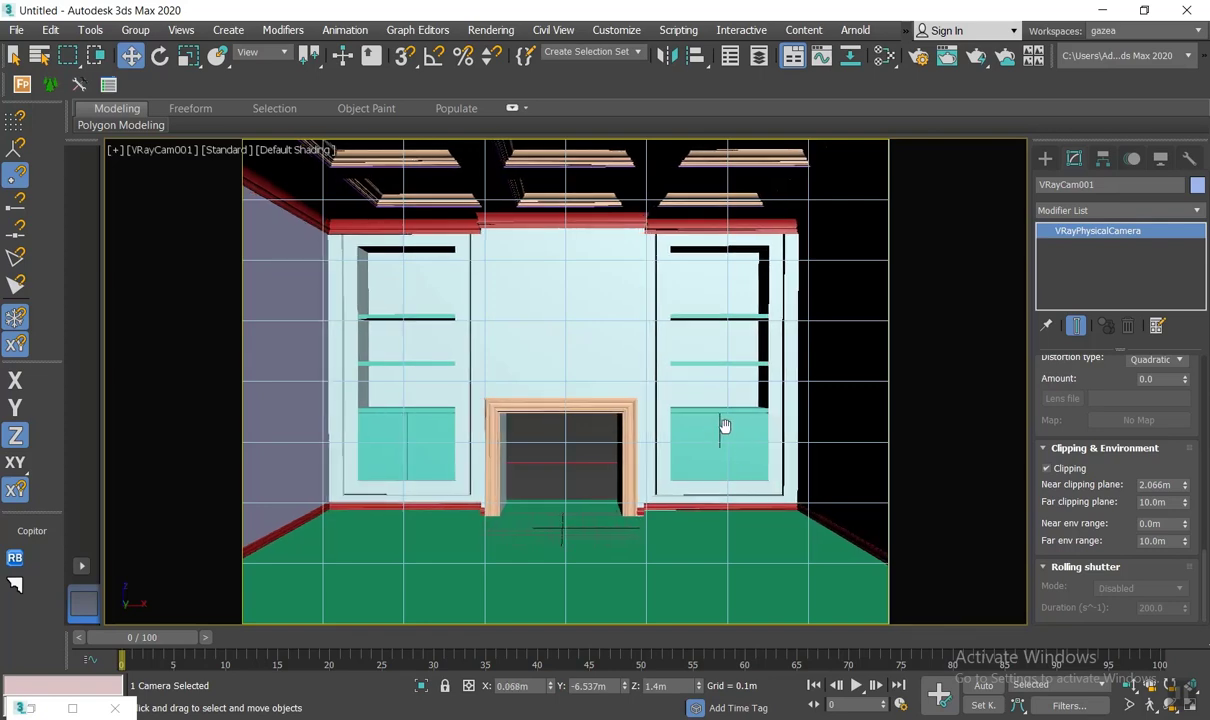
pyautogui.rightClick(722, 425)
# Step: Create an AutoGrid box about 1.579 m long and 1.351 m wide on the chimney breast, covering the fireplace opening
pyautogui.click(1045, 158)
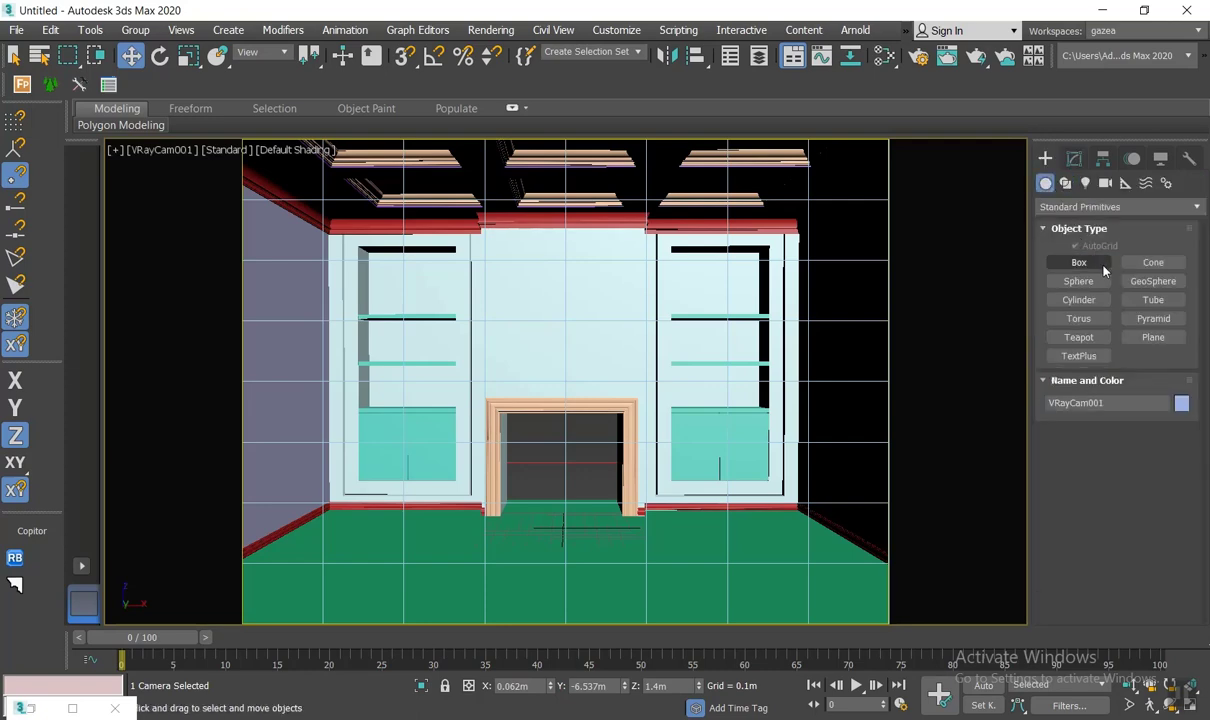
pyautogui.click(1102, 266)
pyautogui.moveTo(633, 358); pyautogui.dragTo(493, 508)
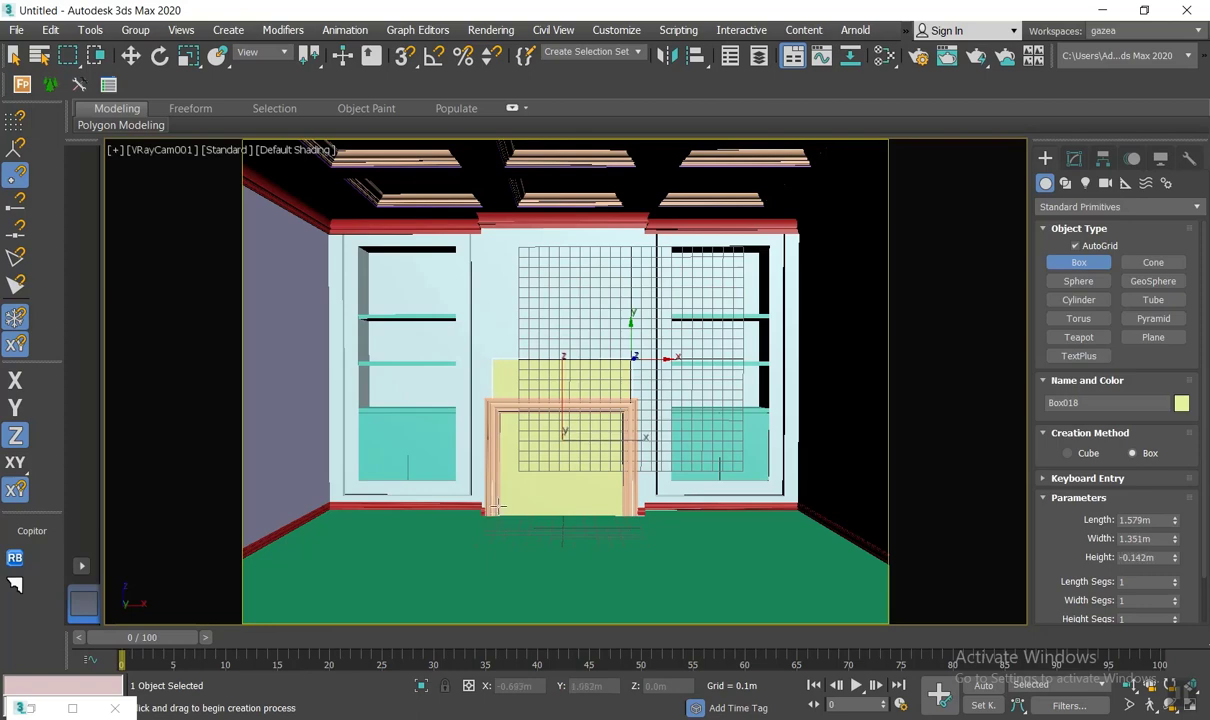
pyautogui.click(498, 507)
pyautogui.press('w')
pyautogui.press('p')
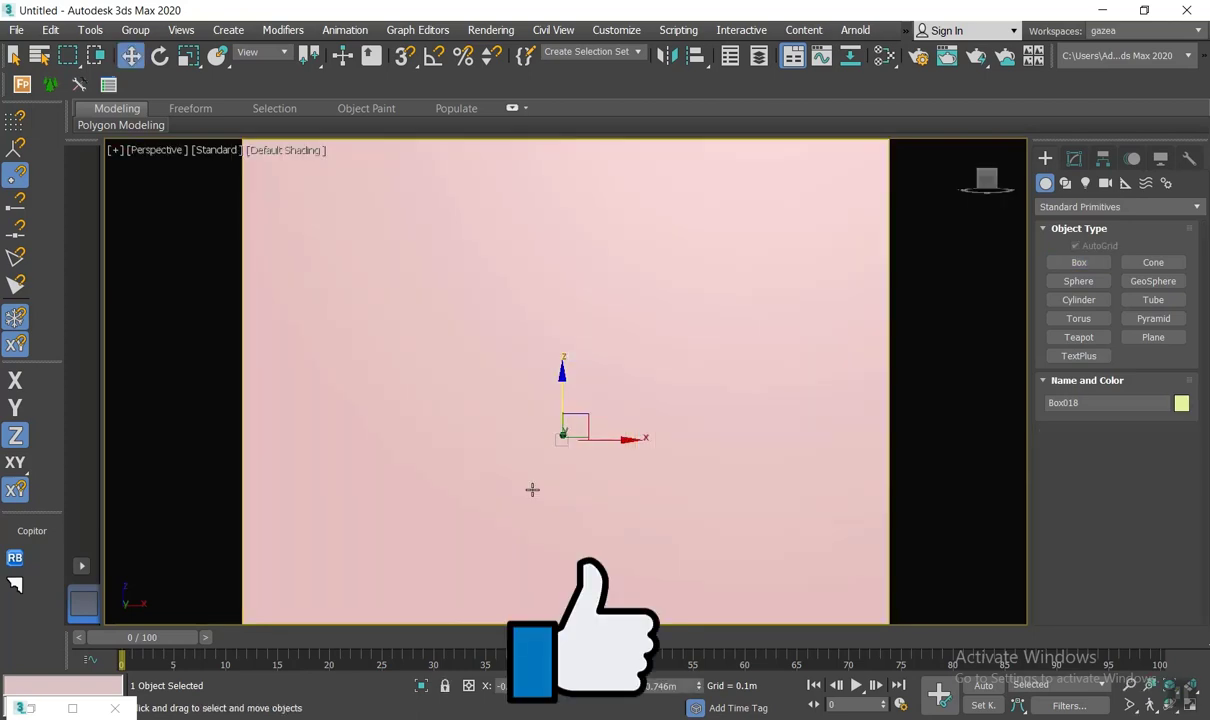
# Step: Move the yellow box back along Y into the fireplace recess so it forms the firebox's rear panel
pyautogui.keyDown('alt'); pyautogui.moveTo(537, 491); pyautogui.dragTo(539, 387, button='middle'); pyautogui.keyUp('alt')
pyautogui.moveTo(539, 387); pyautogui.dragTo(483, 383)
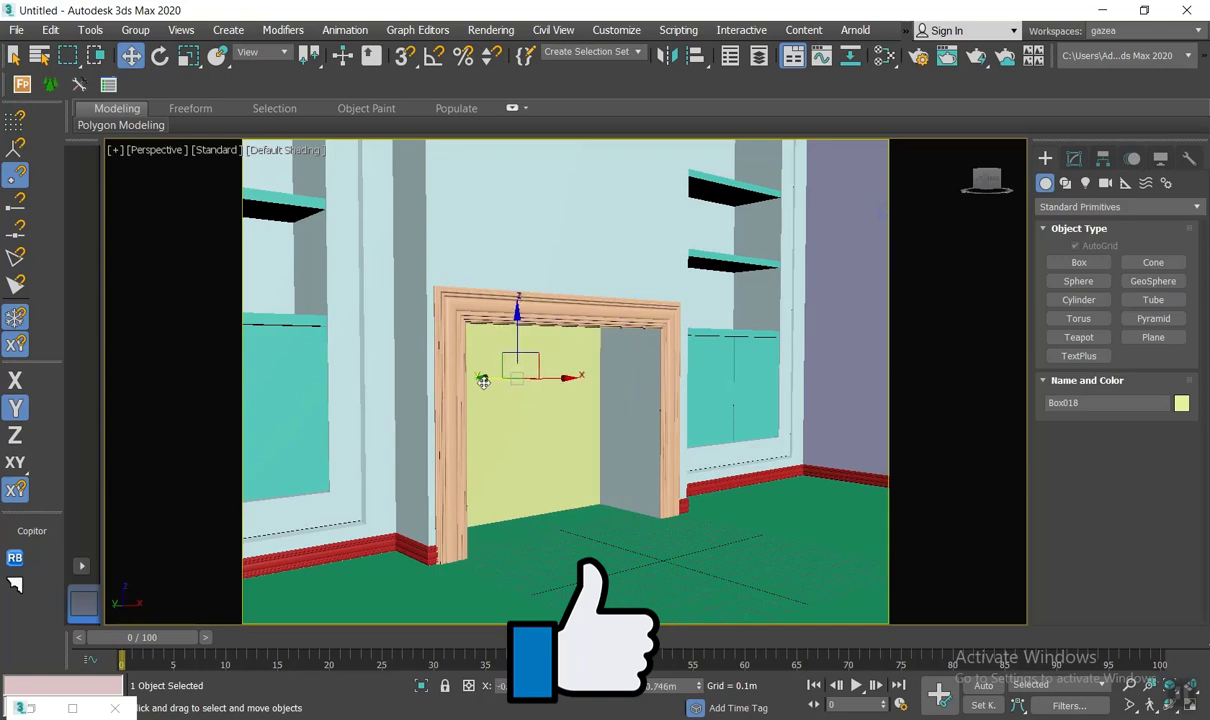
pyautogui.keyDown('alt'); pyautogui.moveTo(483, 383); pyautogui.dragTo(648, 370, button='middle'); pyautogui.keyUp('alt')
# Step: Check the reference photo and create a thin AutoGrid box on the outer face of the side wall left of the fireplace
pyautogui.scroll(-5, 490, 427)
pyautogui.scroll(-3, 648, 443)
pyautogui.scroll(-4, 750, 484)
pyautogui.click(648, 370)
pyautogui.click(1096, 262)
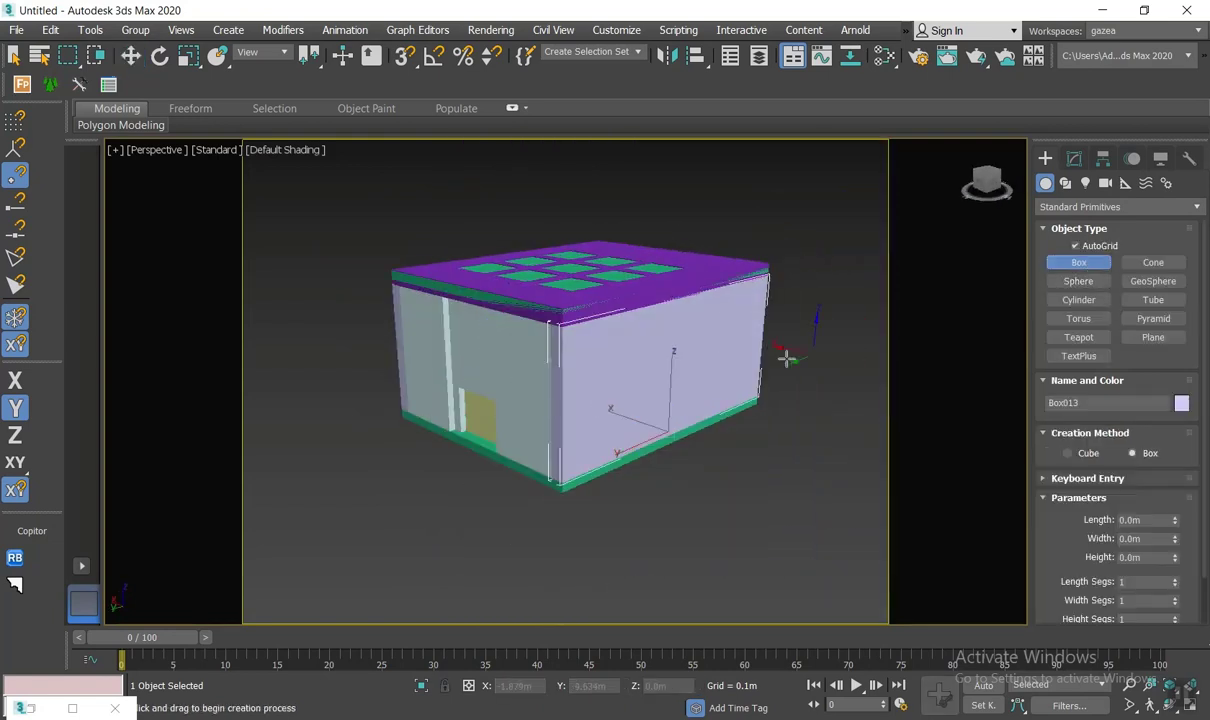
pyautogui.keyDown('alt'); pyautogui.moveTo(740, 364); pyautogui.dragTo(717, 350, button='middle'); pyautogui.keyUp('alt')
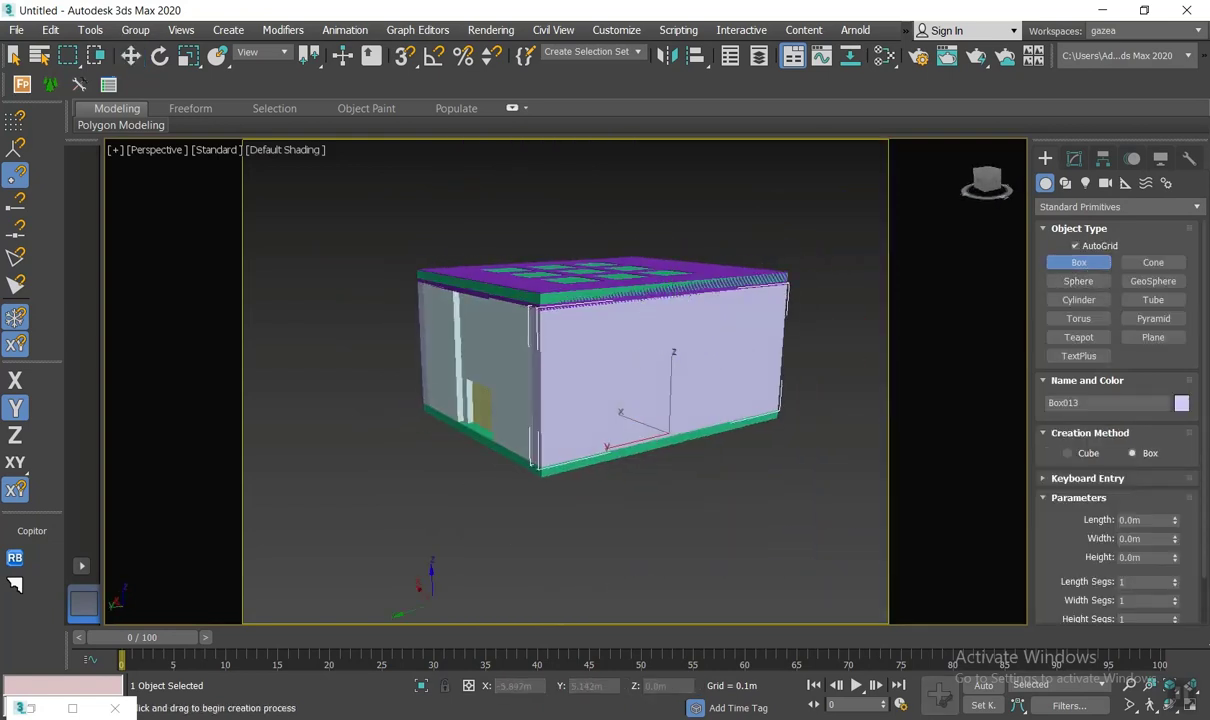
pyautogui.click(37, 709)
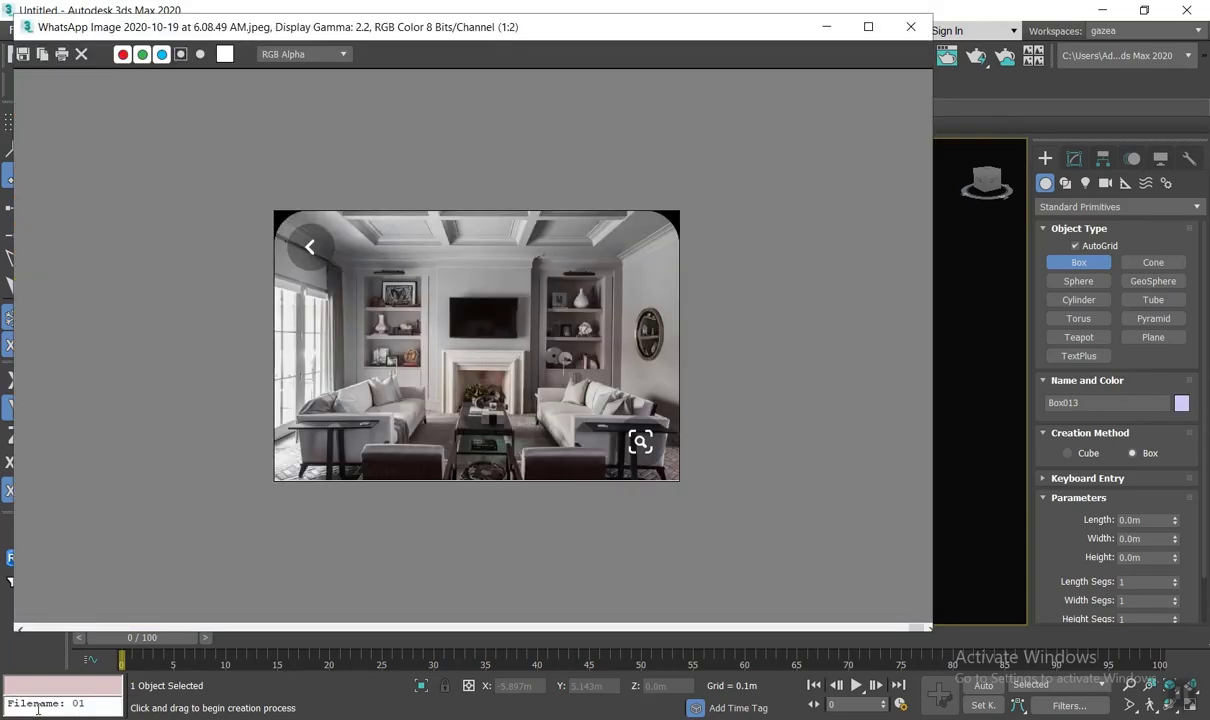
pyautogui.click(826, 27)
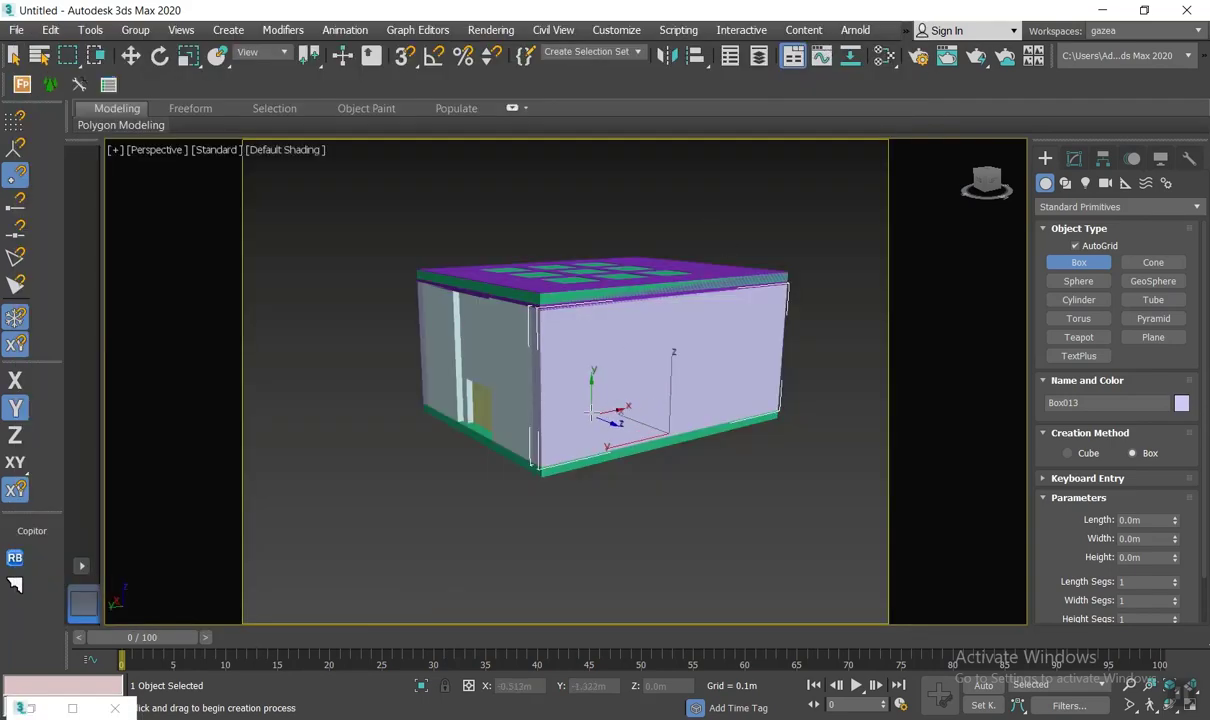
pyautogui.moveTo(575, 346); pyautogui.dragTo(648, 461)
pyautogui.scroll(5, 739, 421)
pyautogui.click(545, 425)
pyautogui.press('w')
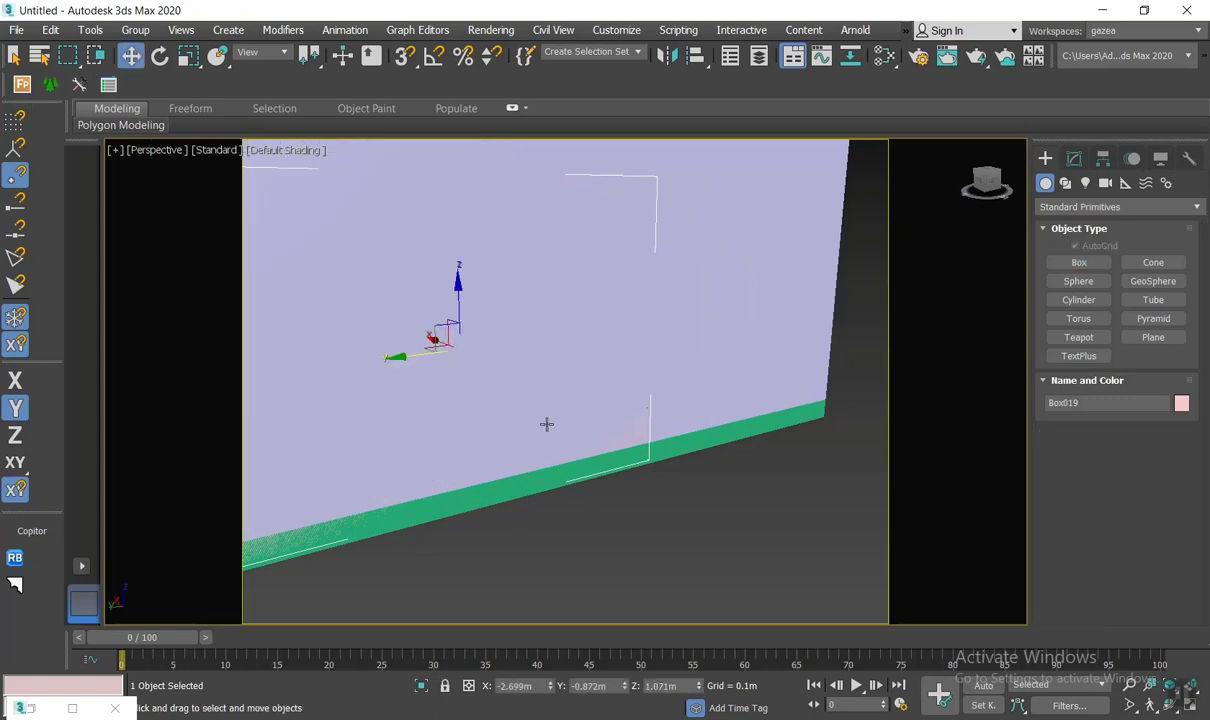
# Step: Move the pink box along X through the side wall and along Y to position the window opening, checking it through VRayCam001
pyautogui.moveTo(548, 424)
pyautogui.keyDown('alt'); pyautogui.mouseDown(button='middle')
pyautogui.moveTo(600, 443)
pyautogui.moveTo(540, 405)
pyautogui.mouseUp(button='middle'); pyautogui.keyUp('alt')
pyautogui.scroll(-3, 509, 410)
pyautogui.moveTo(509, 410); pyautogui.dragTo(502, 400)
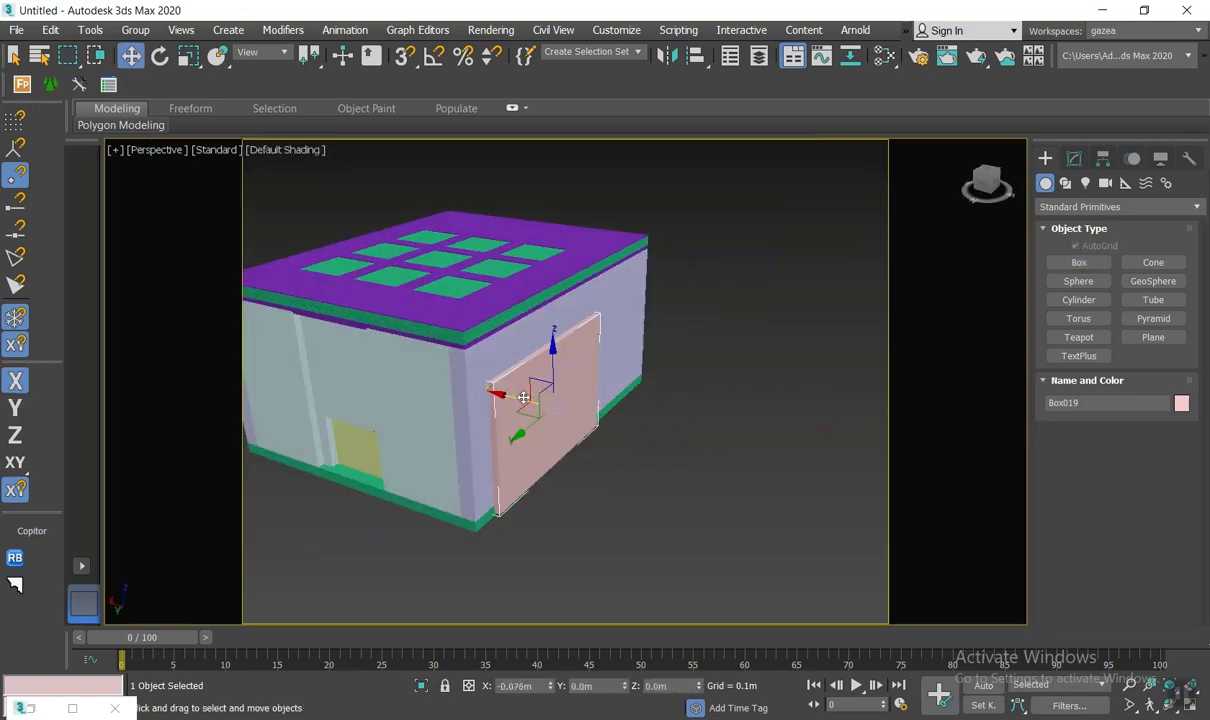
pyautogui.keyDown('alt'); pyautogui.moveTo(502, 400); pyautogui.dragTo(517, 429, button='middle'); pyautogui.keyUp('alt')
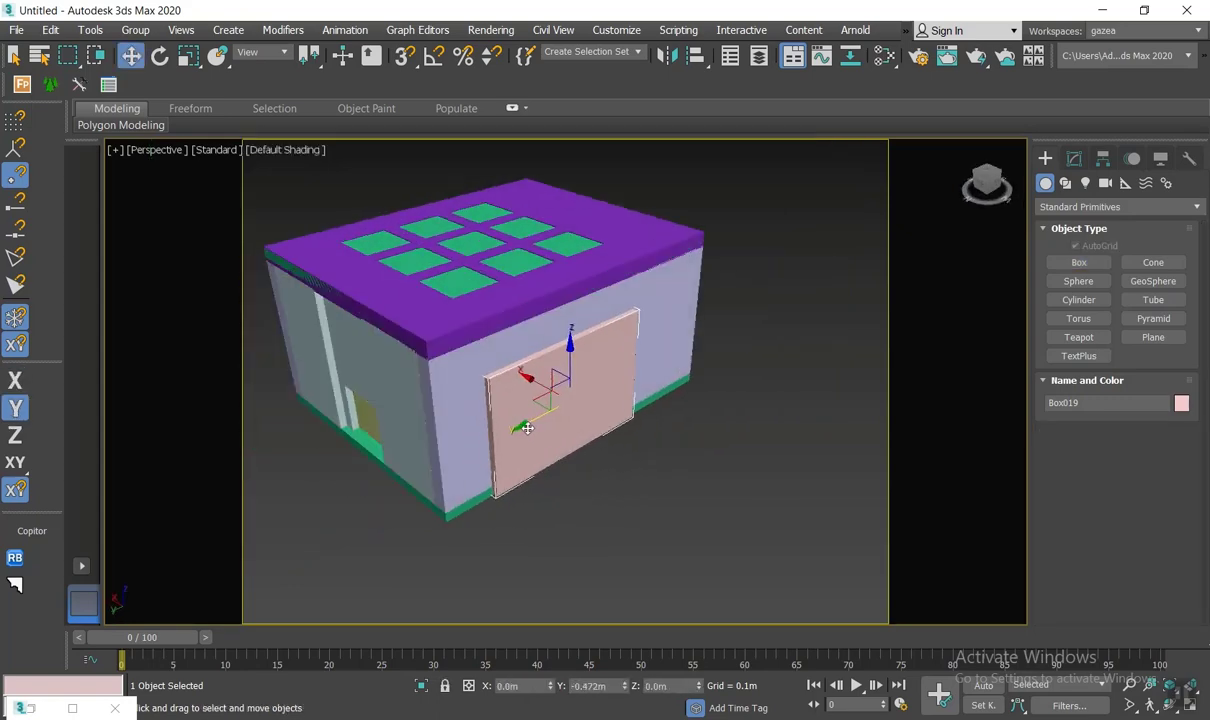
pyautogui.press('c')
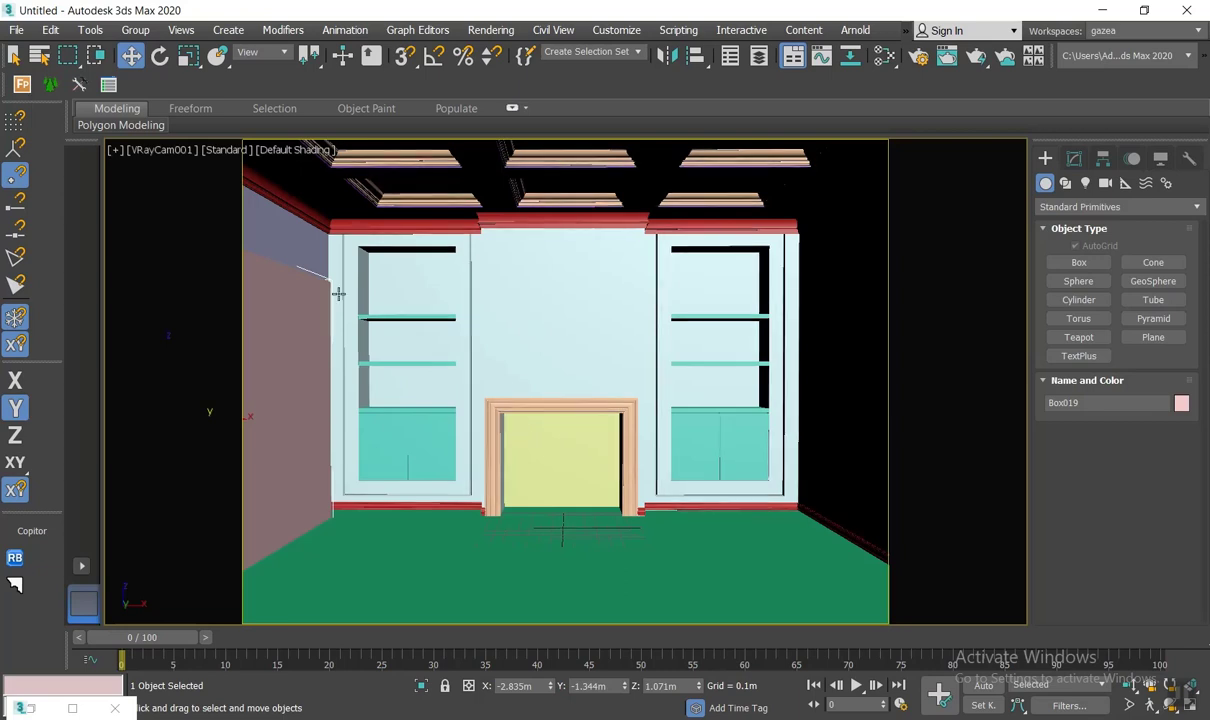
# Step: Subtract the pink box from side wall Box013 with ProBoolean to cut the window opening
pyautogui.click(1050, 207)
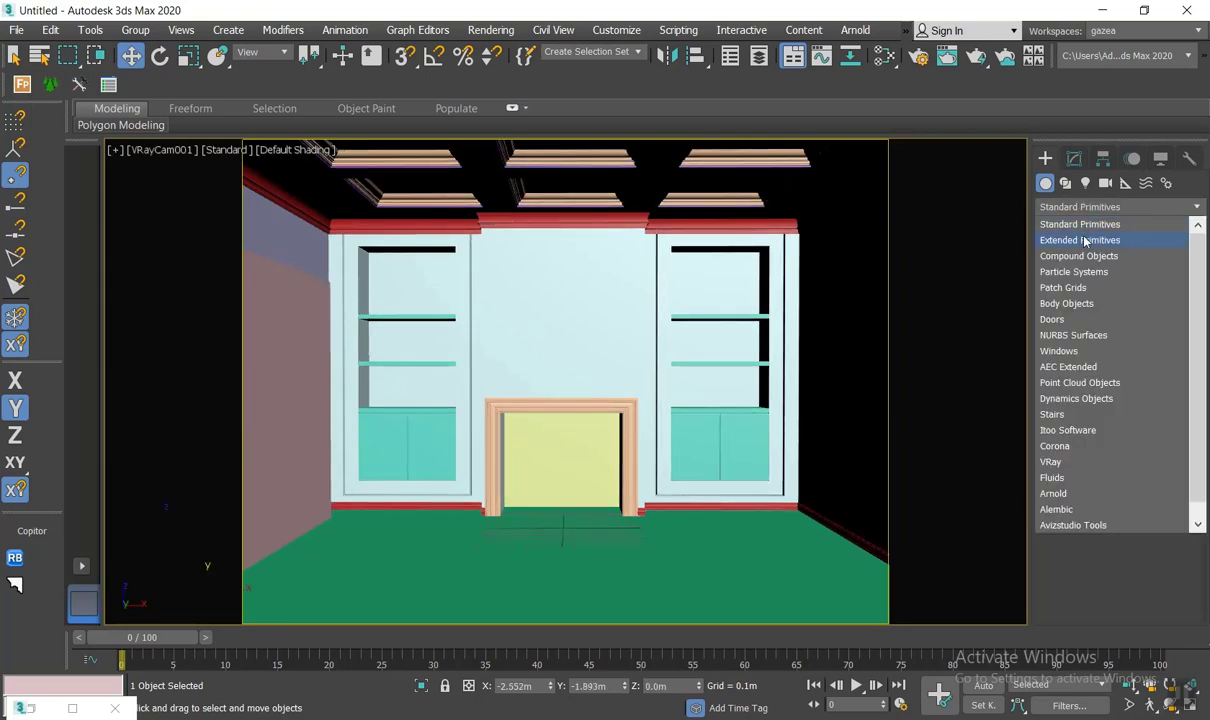
pyautogui.click(1040, 245)
pyautogui.click(1154, 337)
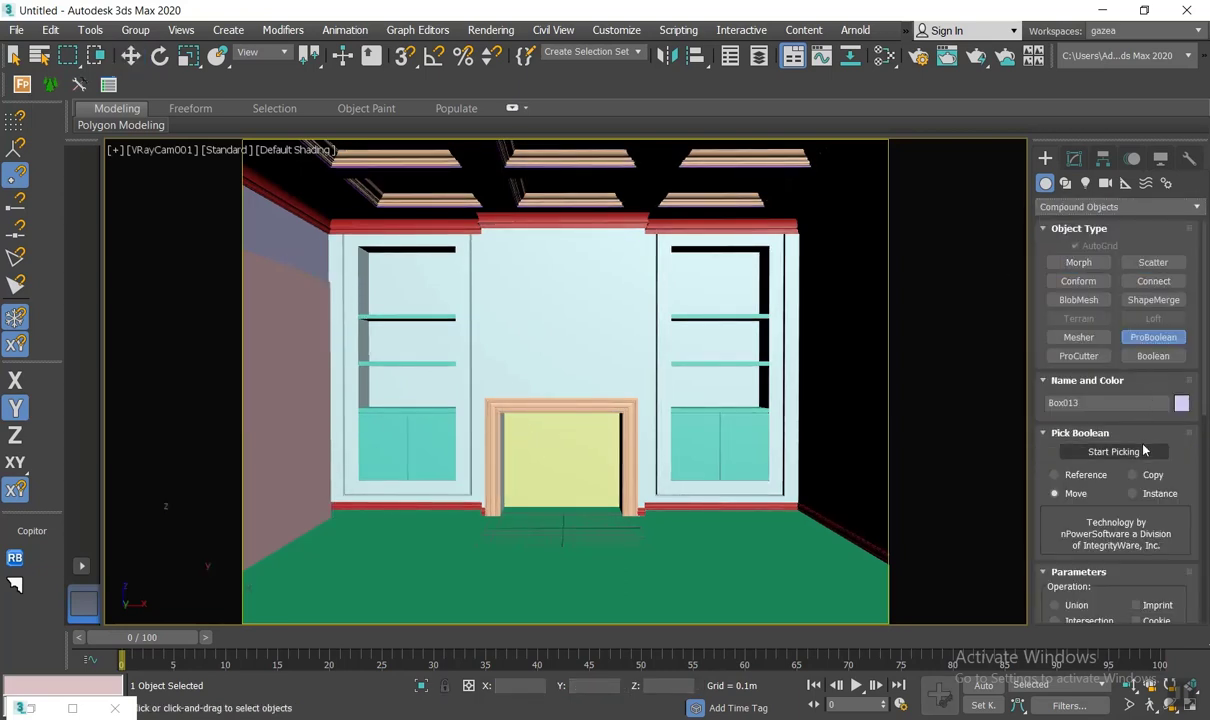
pyautogui.click(289, 378)
pyautogui.press('w')
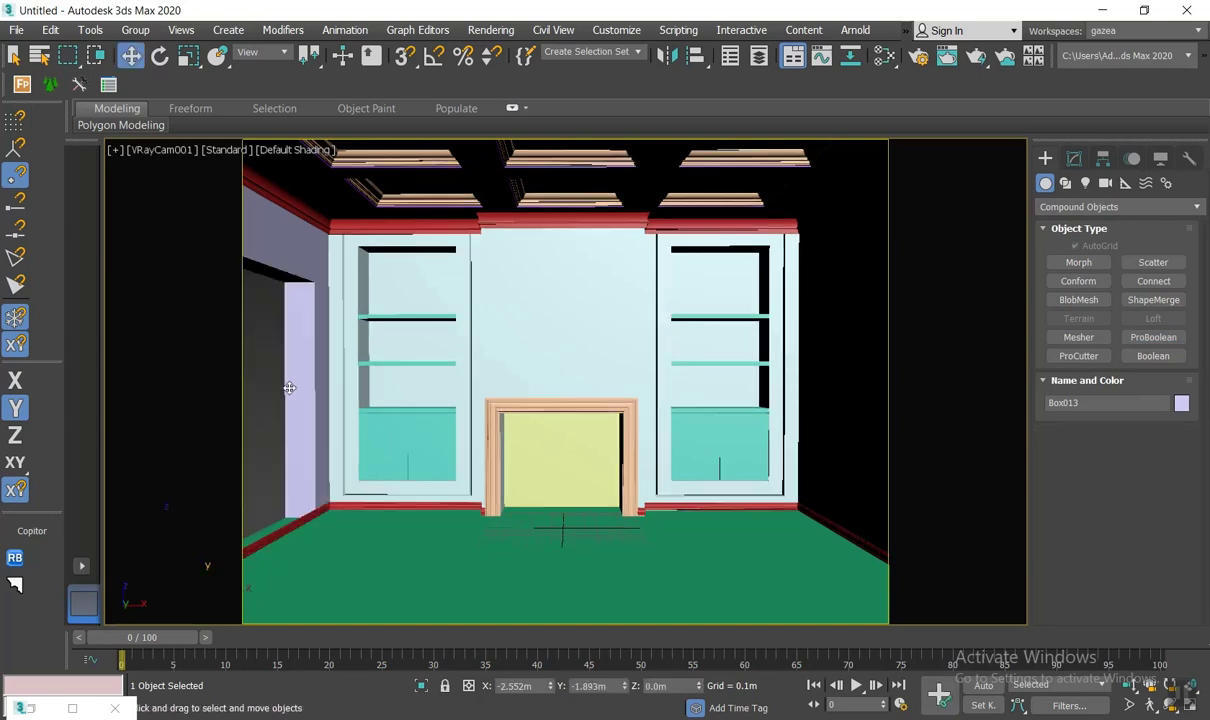
# Step: Refine the red baseboard's path Line002 with a new vertex at the edge of the side-wall opening
pyautogui.click(304, 518)
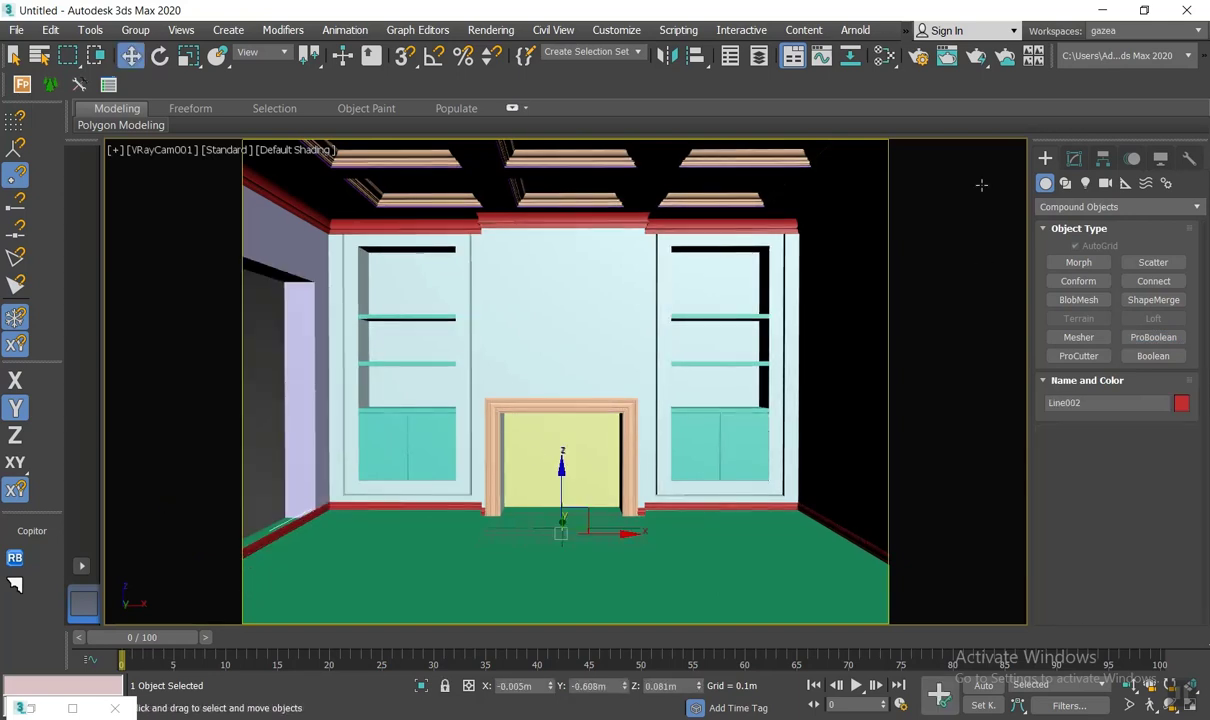
pyautogui.click(1073, 158)
pyautogui.click(1085, 261)
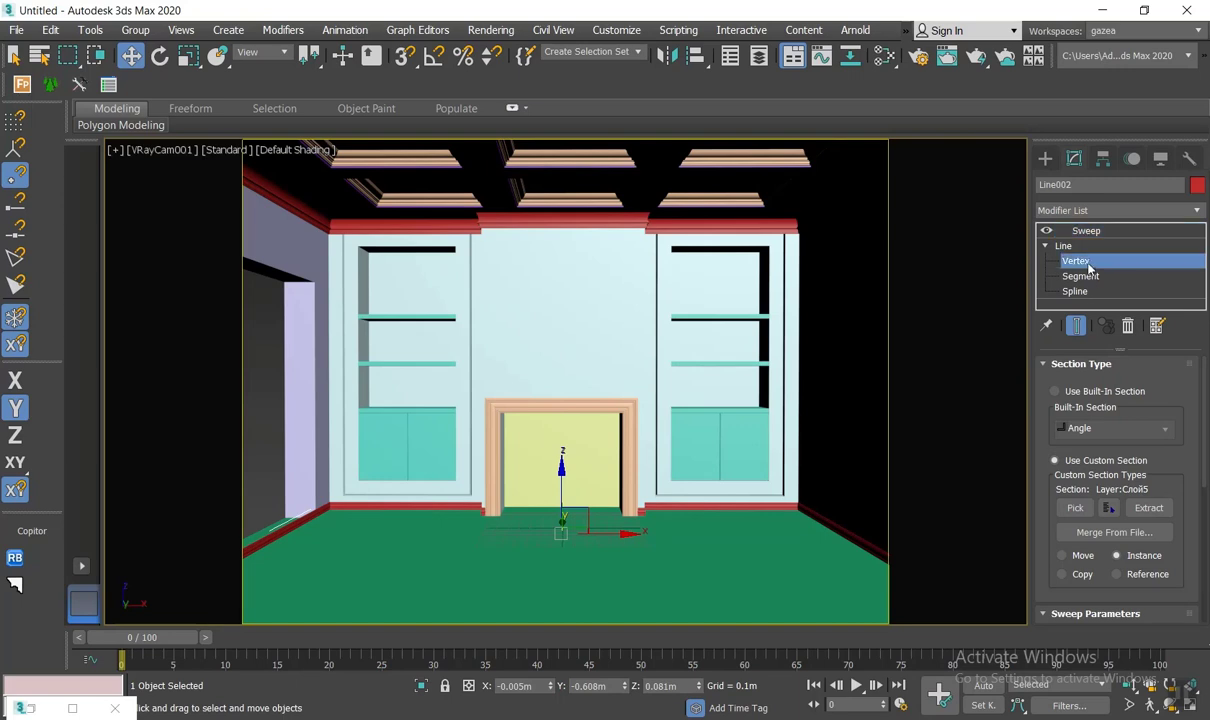
pyautogui.click(1079, 551)
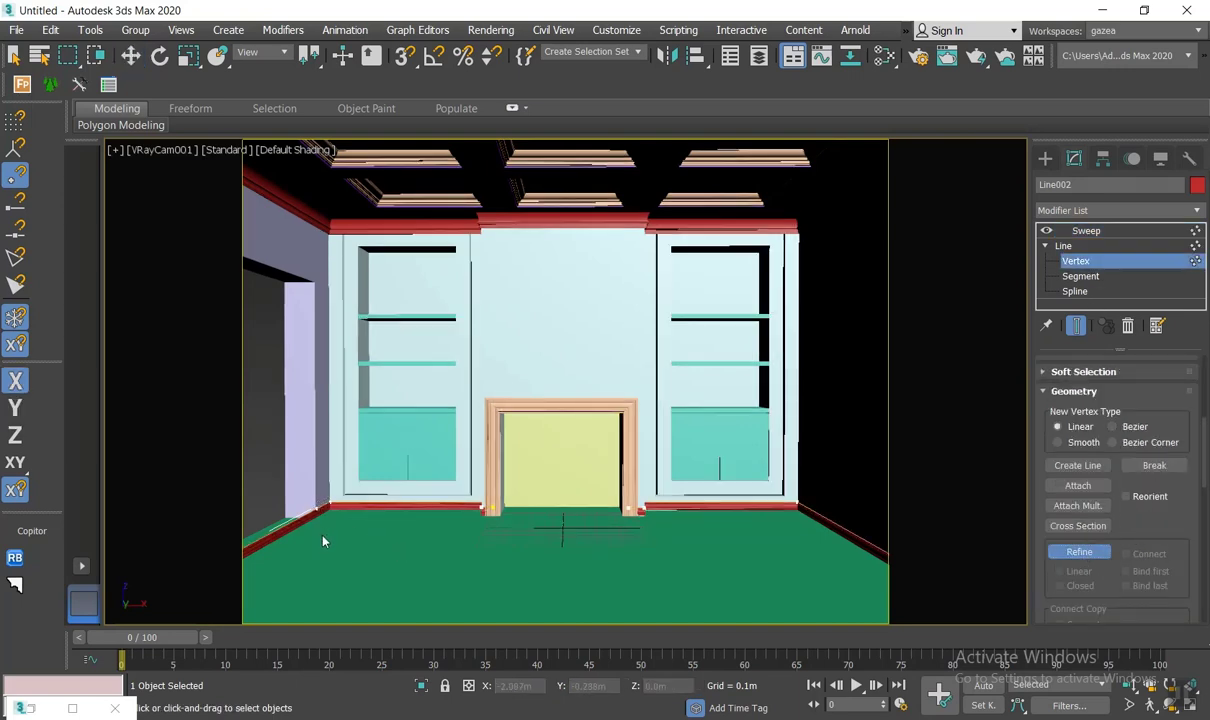
pyautogui.press('p')
pyautogui.scroll(-5, 391, 502)
pyautogui.keyDown('alt'); pyautogui.moveTo(391, 502); pyautogui.dragTo(563, 474, button='middle'); pyautogui.keyUp('alt')
pyautogui.scroll(5, 563, 474)
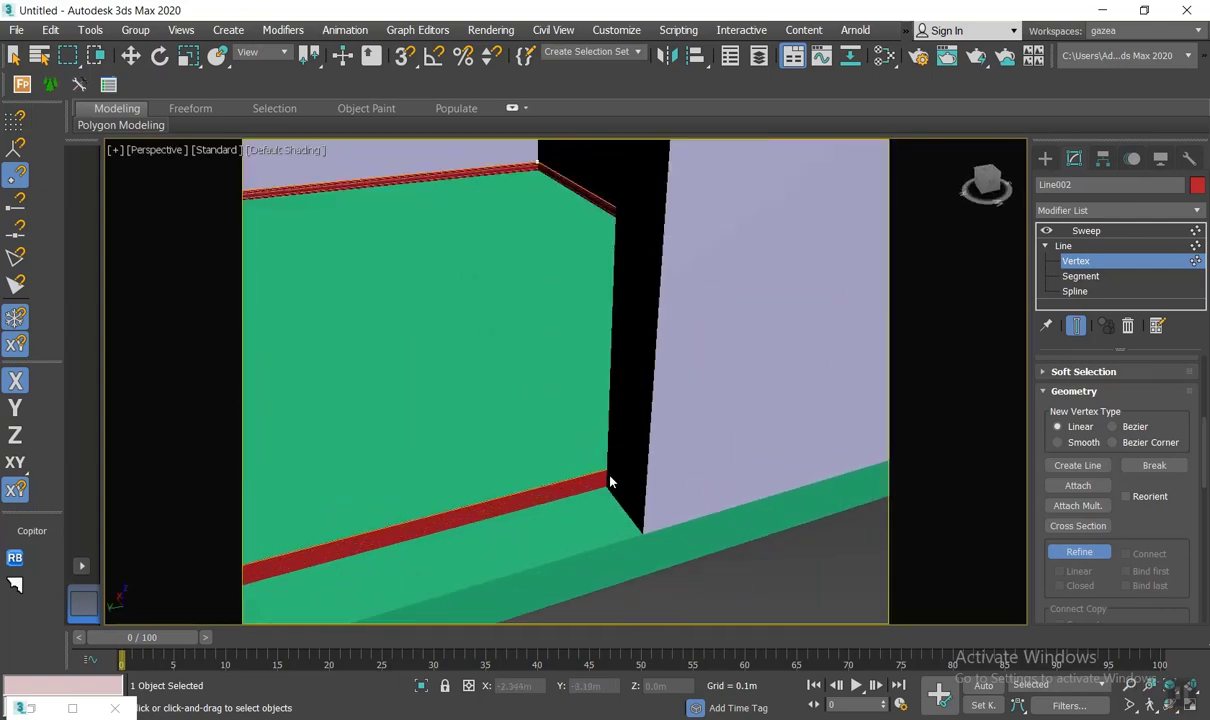
pyautogui.click(607, 469)
pyautogui.rightClick(599, 492)
# Step: Delete the baseboard segment crossing the side-wall opening, and pan the VRayCam001 view slightly sideways
pyautogui.press('2')
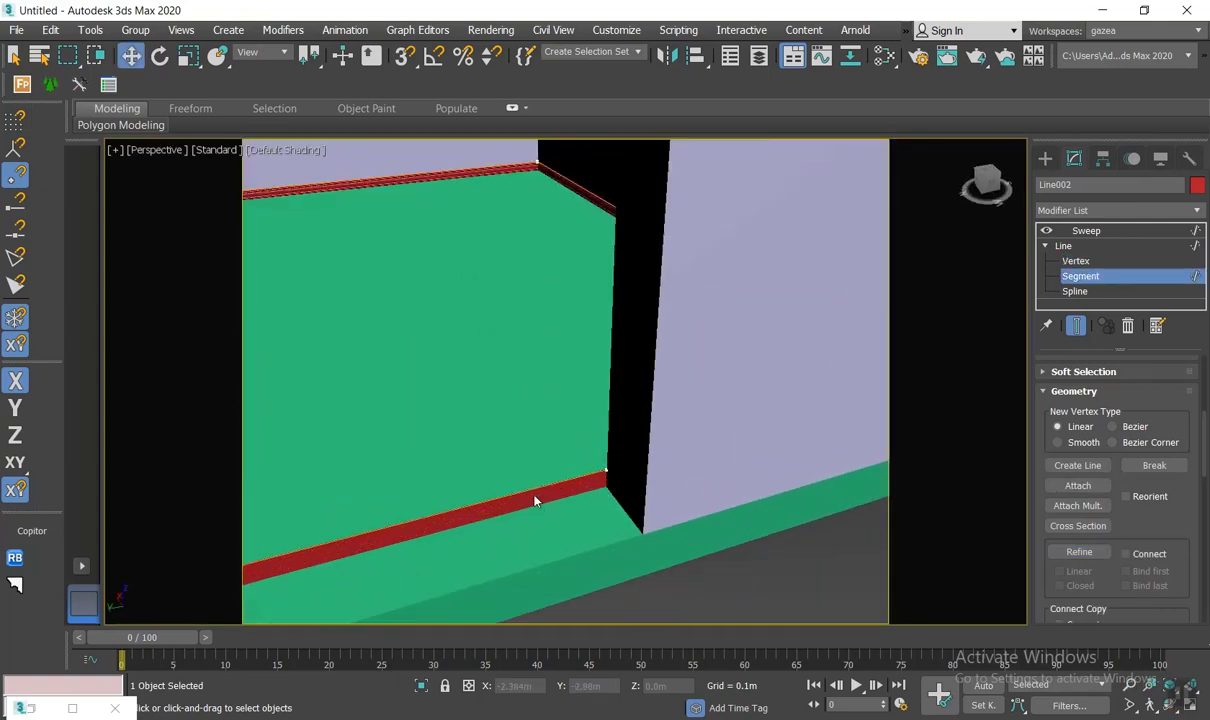
pyautogui.click(533, 492)
pyautogui.press('Delete')
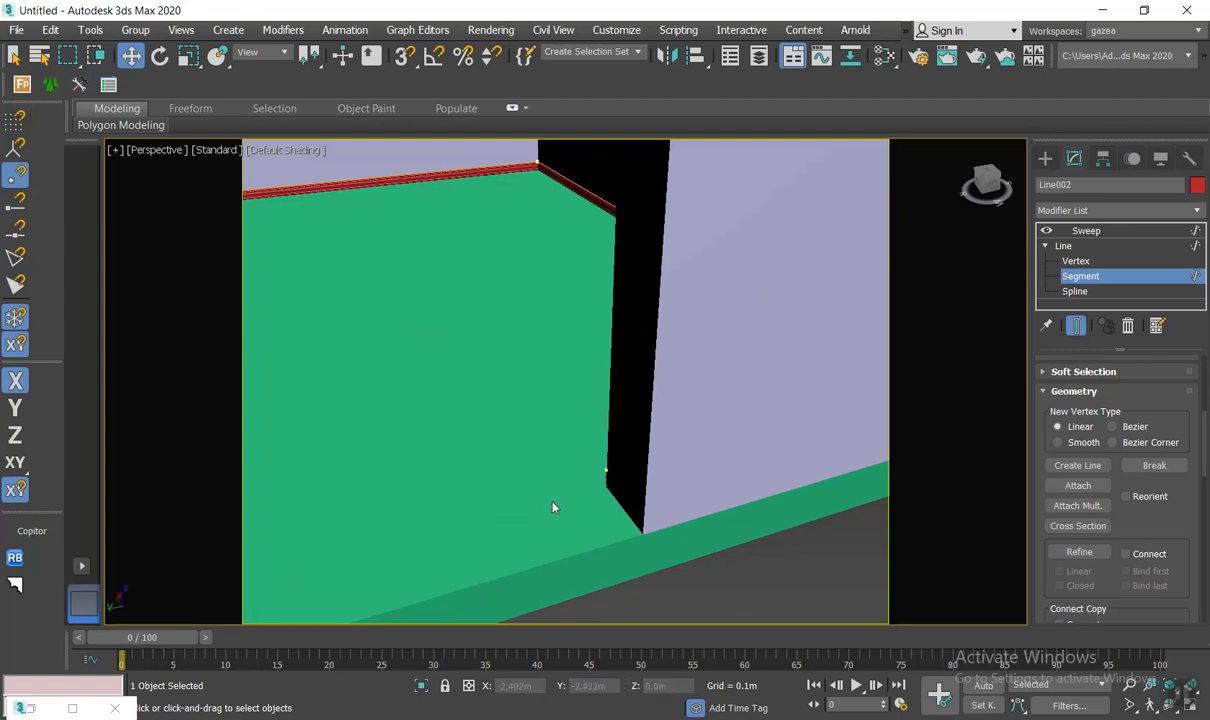
pyautogui.press('c')
pyautogui.click(1045, 158)
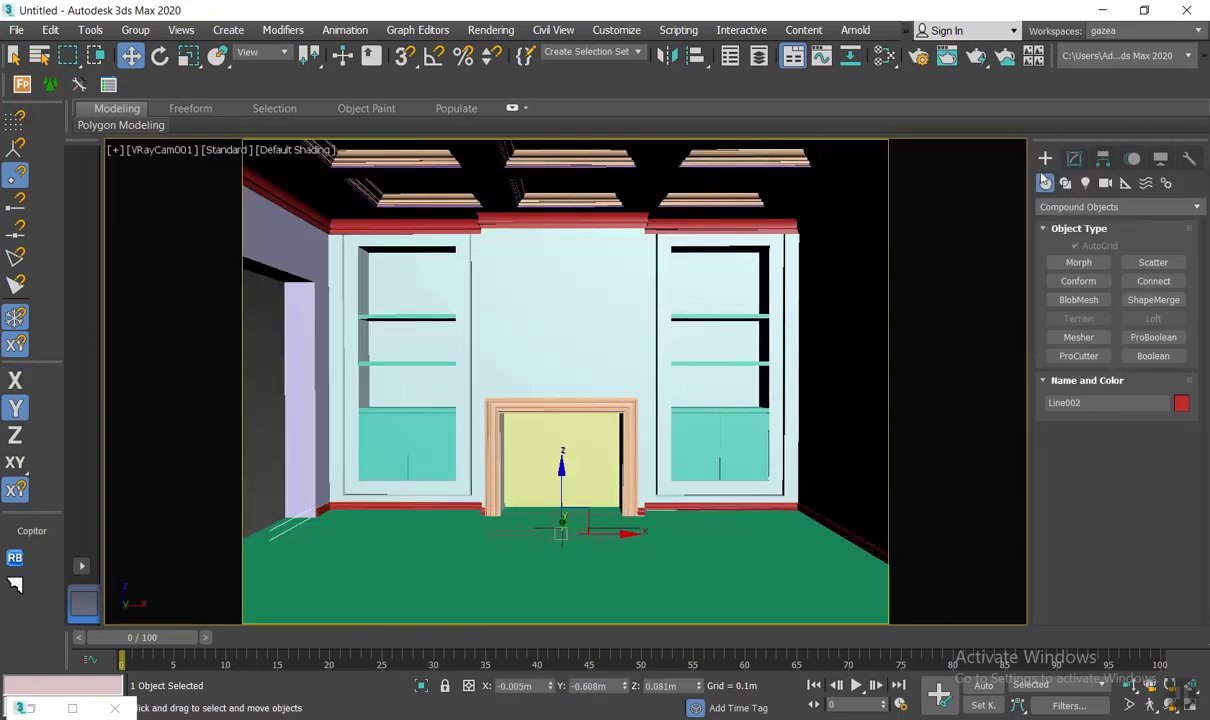
pyautogui.click(268, 401)
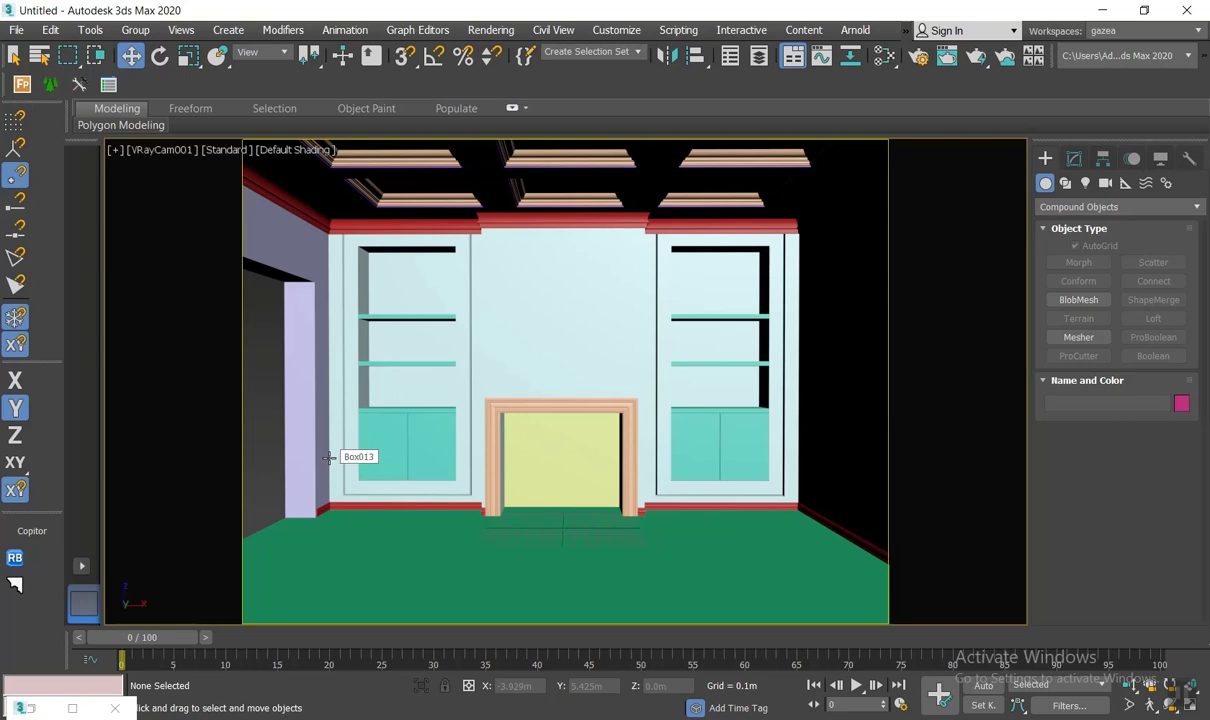
pyautogui.moveTo(653, 511); pyautogui.dragTo(646, 510, button='middle')
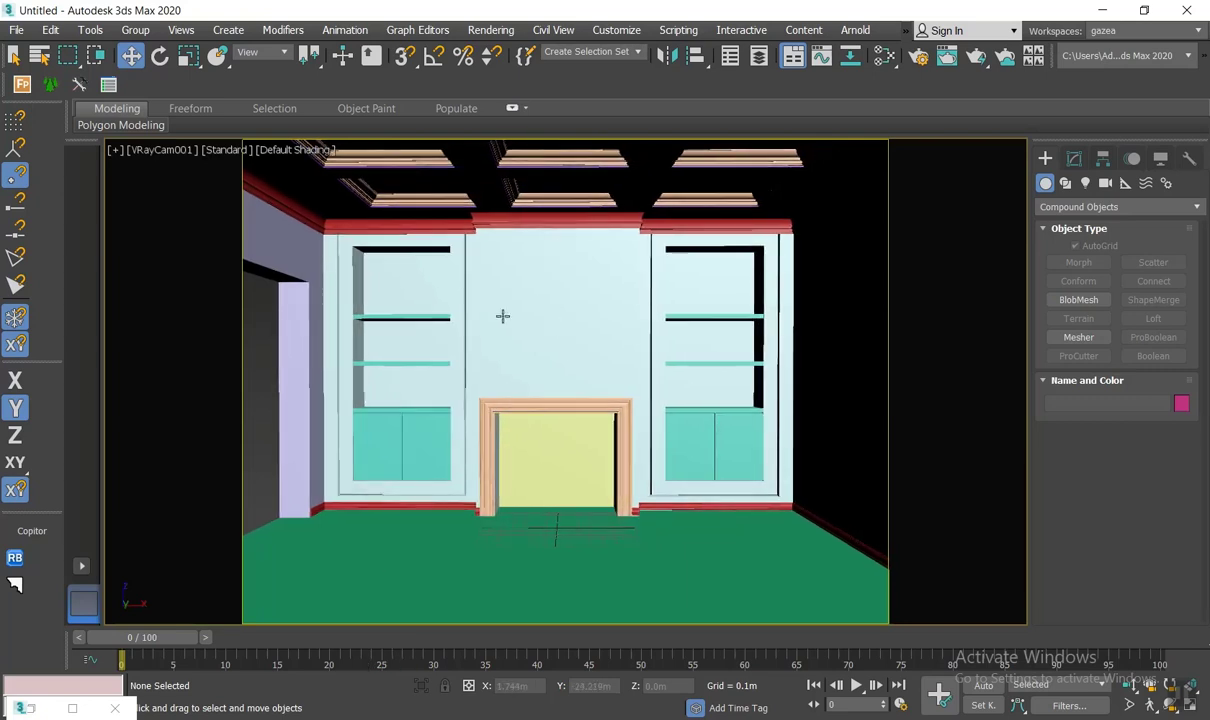
pyautogui.click(1070, 206)
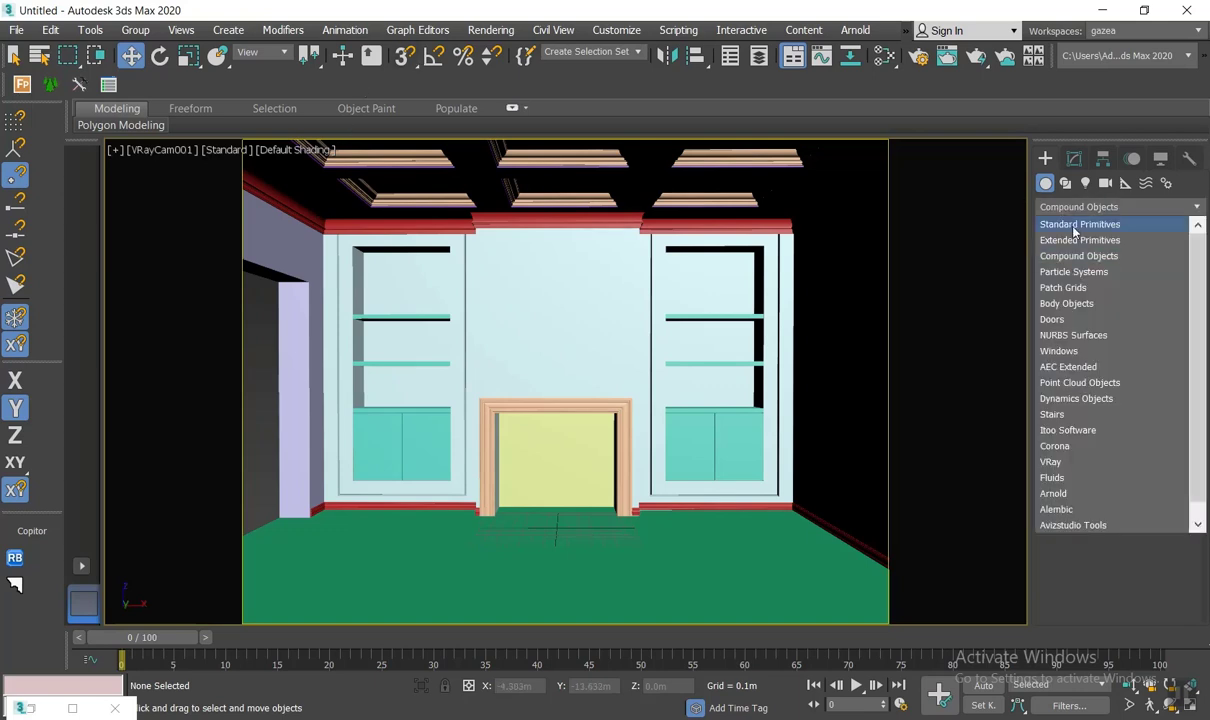
pyautogui.click(1050, 222)
pyautogui.click(1078, 262)
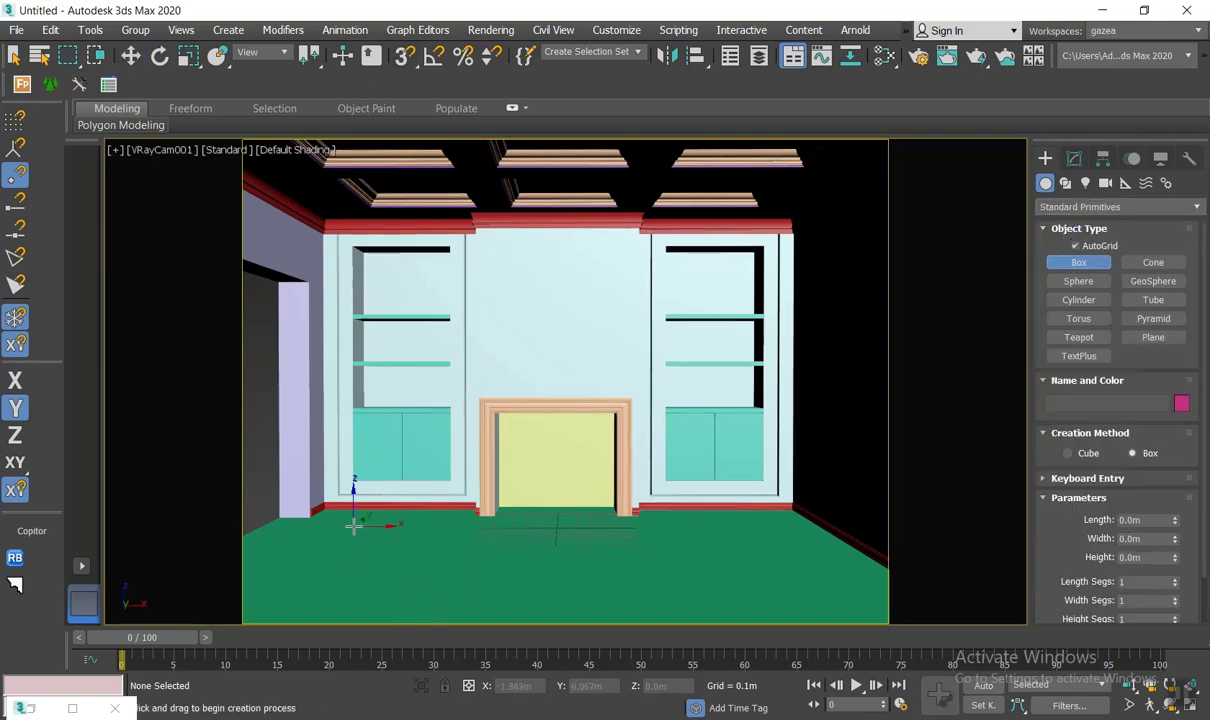
pyautogui.moveTo(351, 523); pyautogui.dragTo(324, 639)
pyautogui.hotkey('ctrl', 'z')
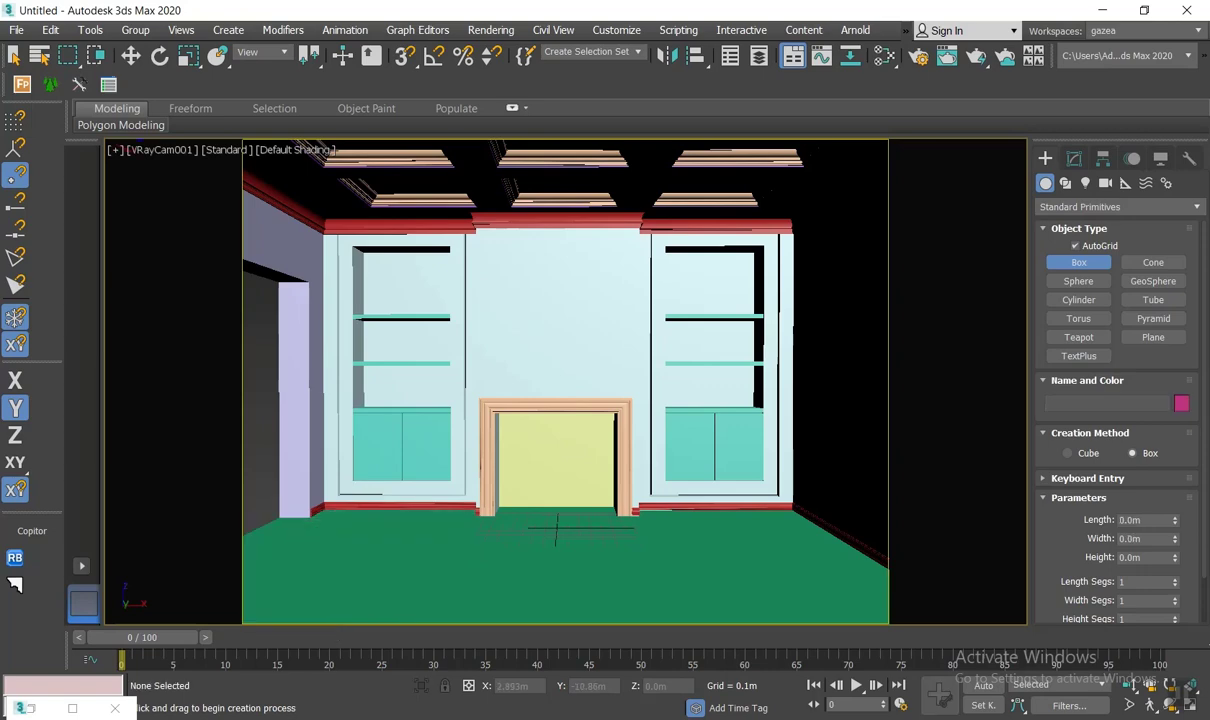
pyautogui.press('Escape')
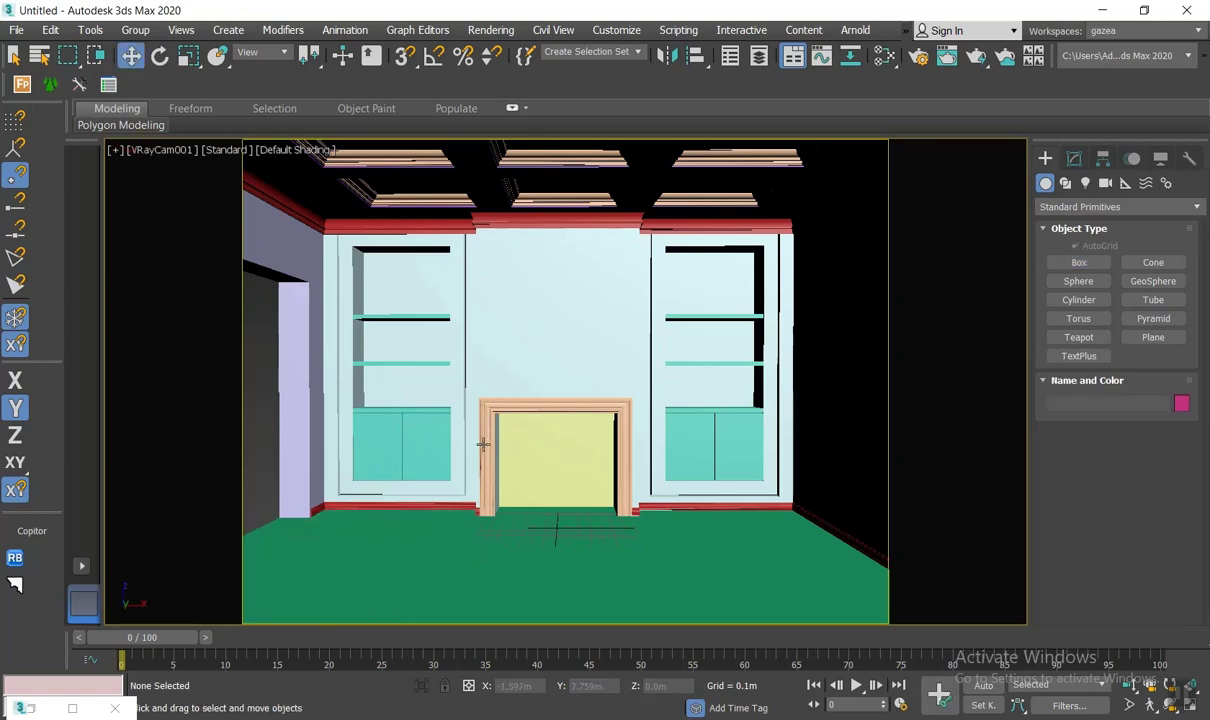
# Step: Start saving the scene under a new name, creating and opening a Desktop folder named interior as the save location
pyautogui.click(16, 30)
pyautogui.click(80, 180)
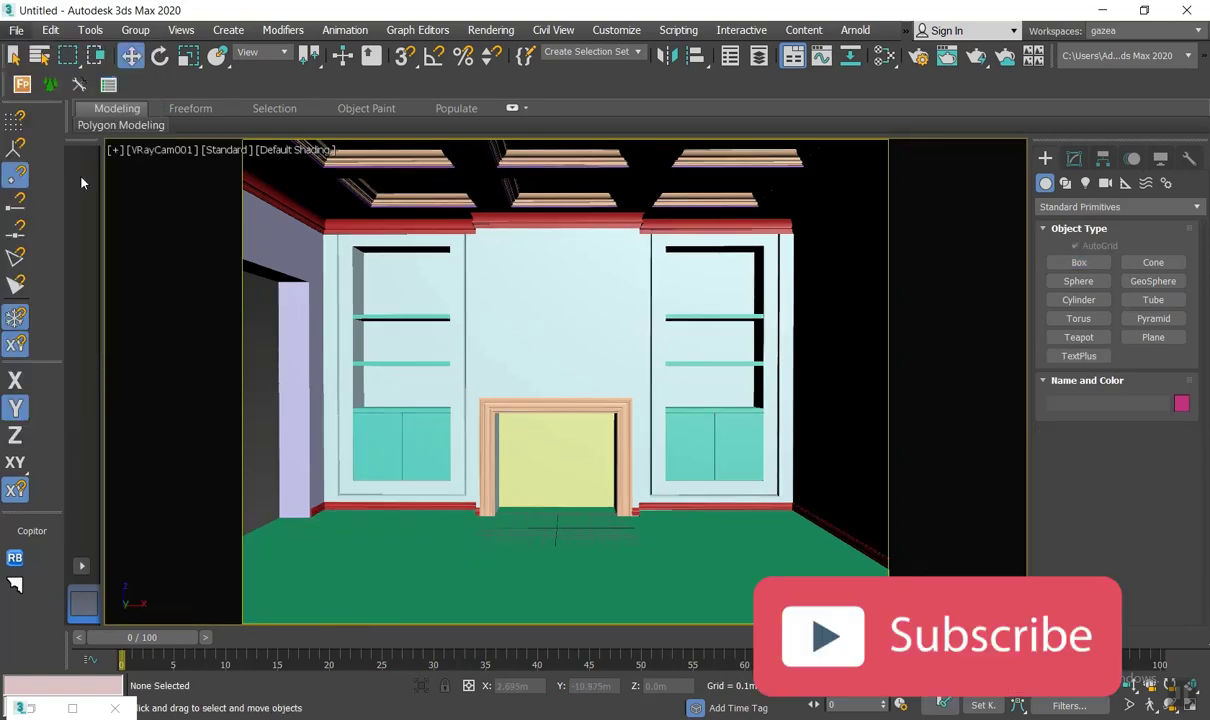
pyautogui.click(53, 187)
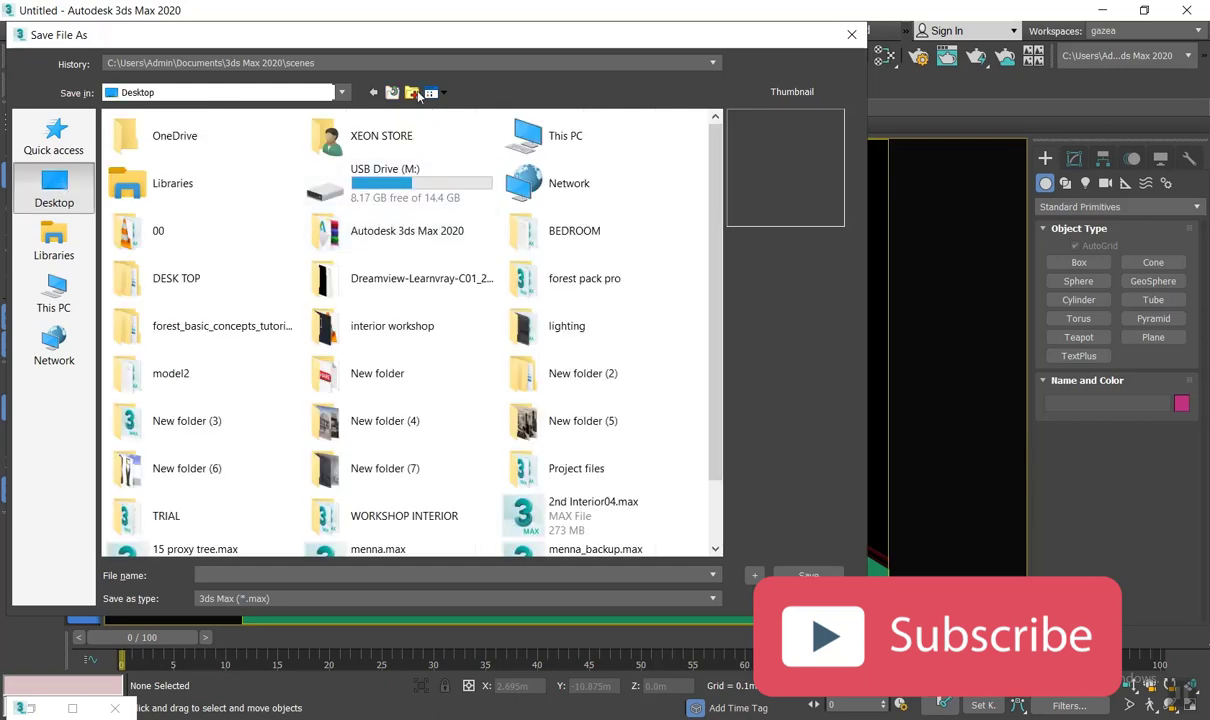
pyautogui.scroll(-1, 521, 372)
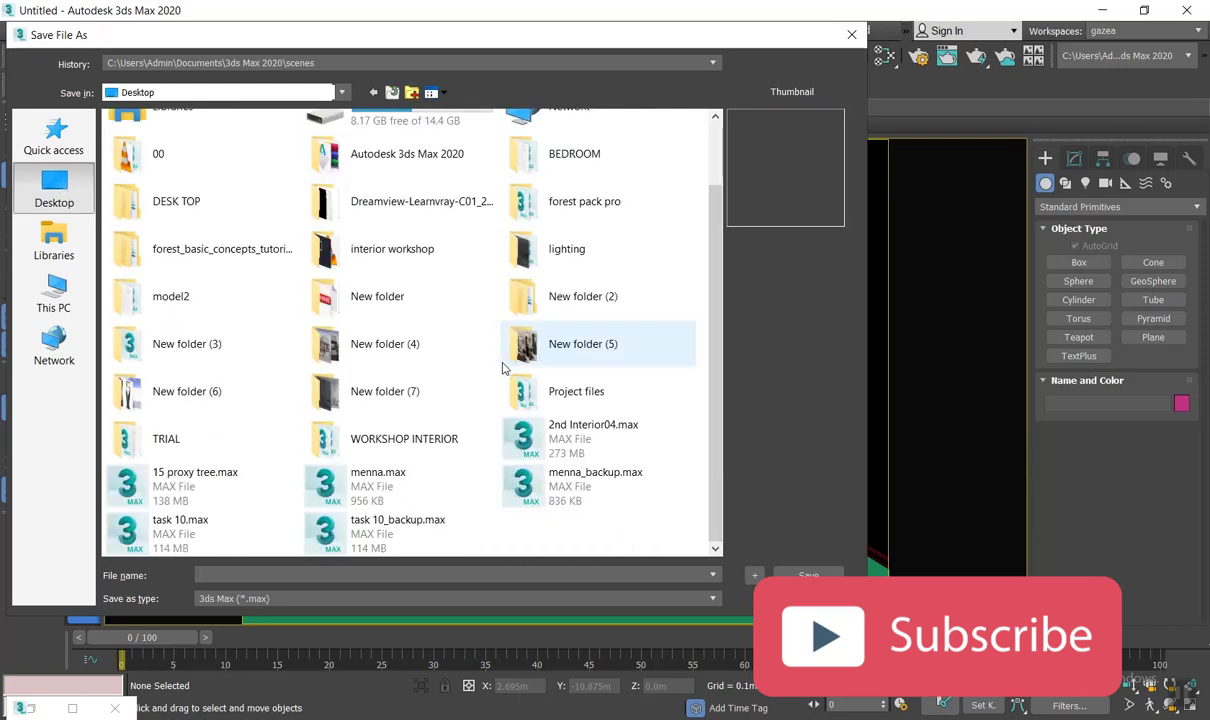
pyautogui.rightClick(553, 530)
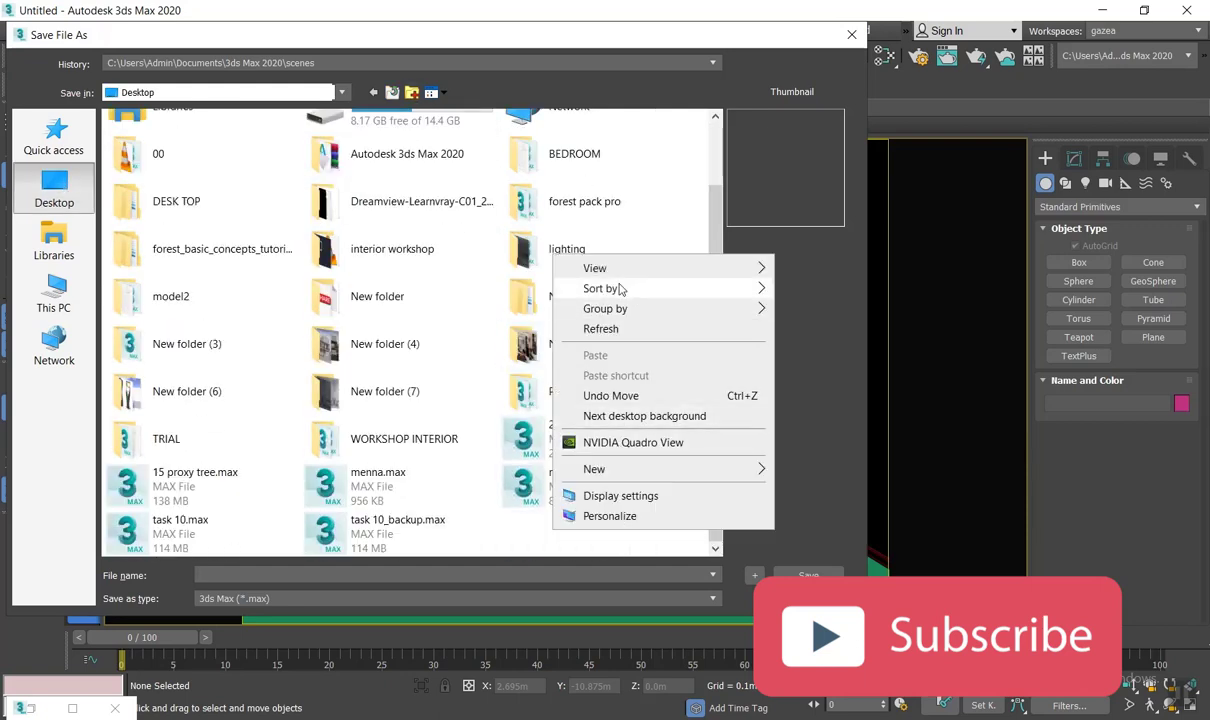
pyautogui.moveTo(750, 469)
pyautogui.click(810, 472)
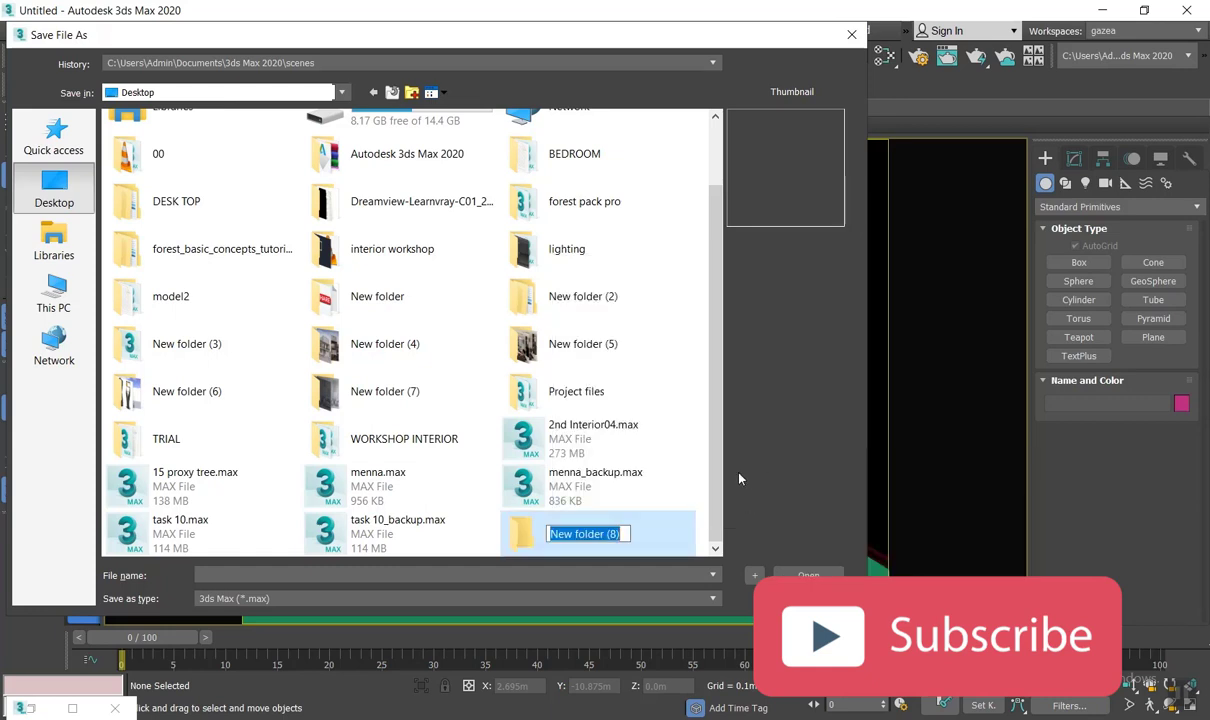
pyautogui.write('interi')
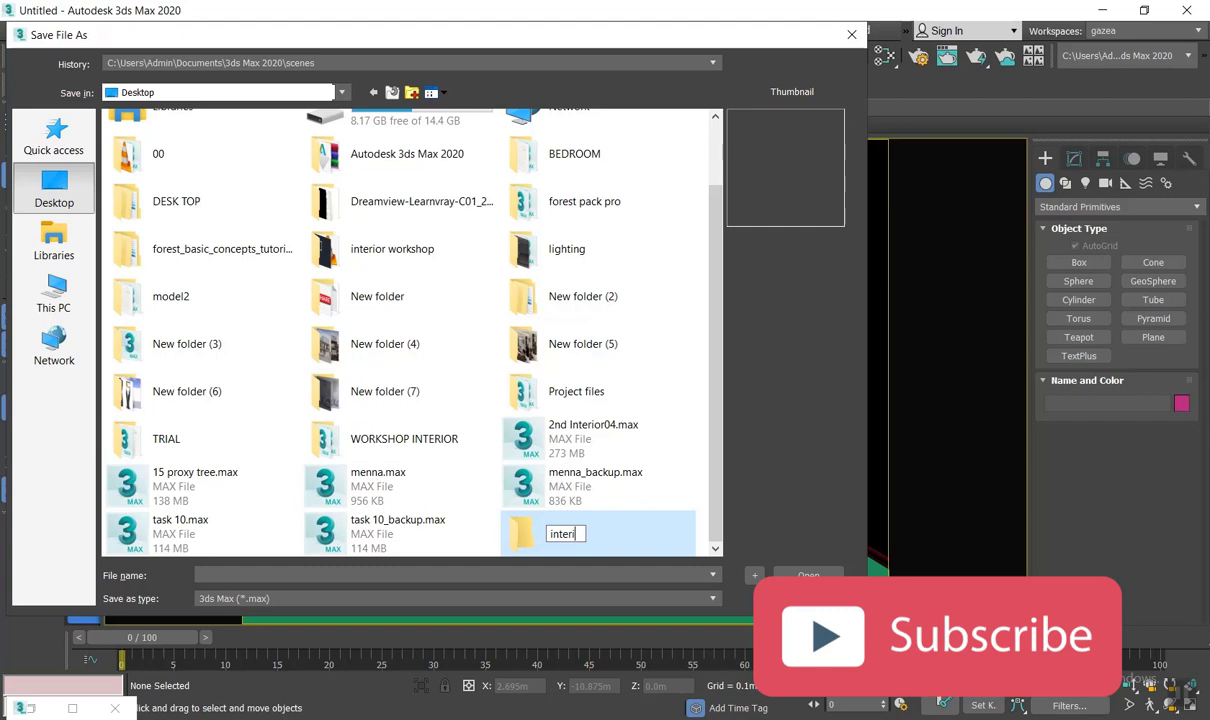
pyautogui.write('or')
pyautogui.press('Return')
pyautogui.press('Return')
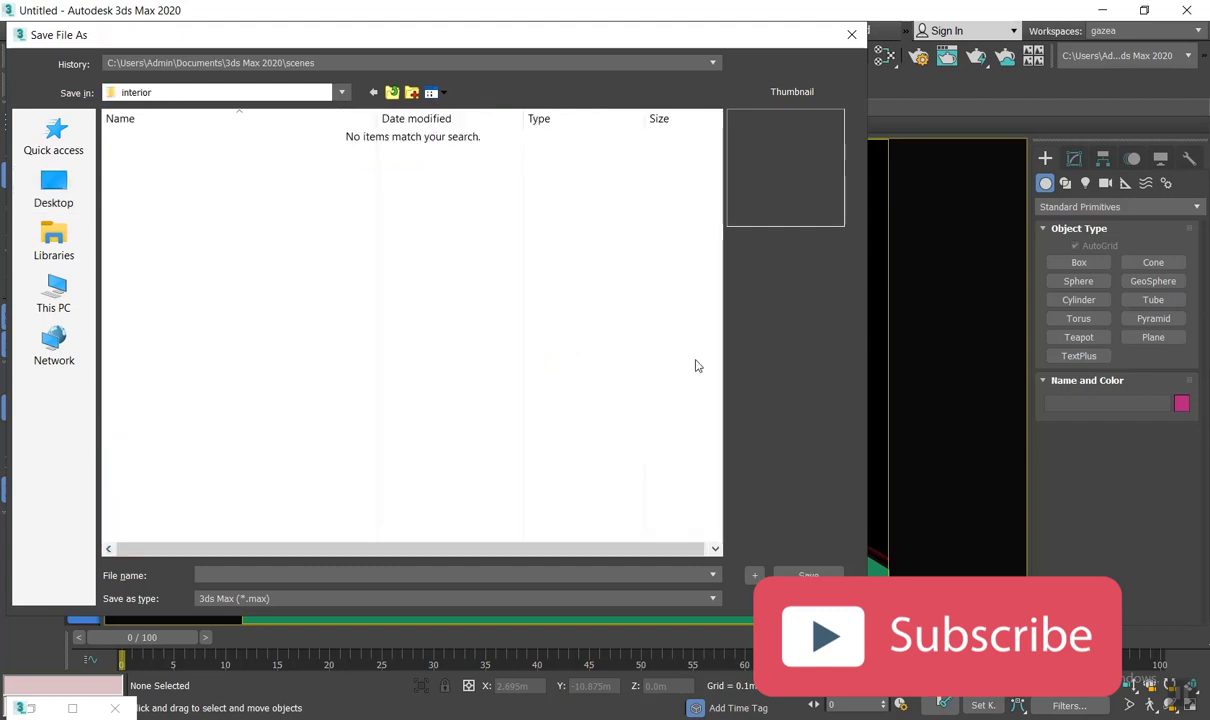
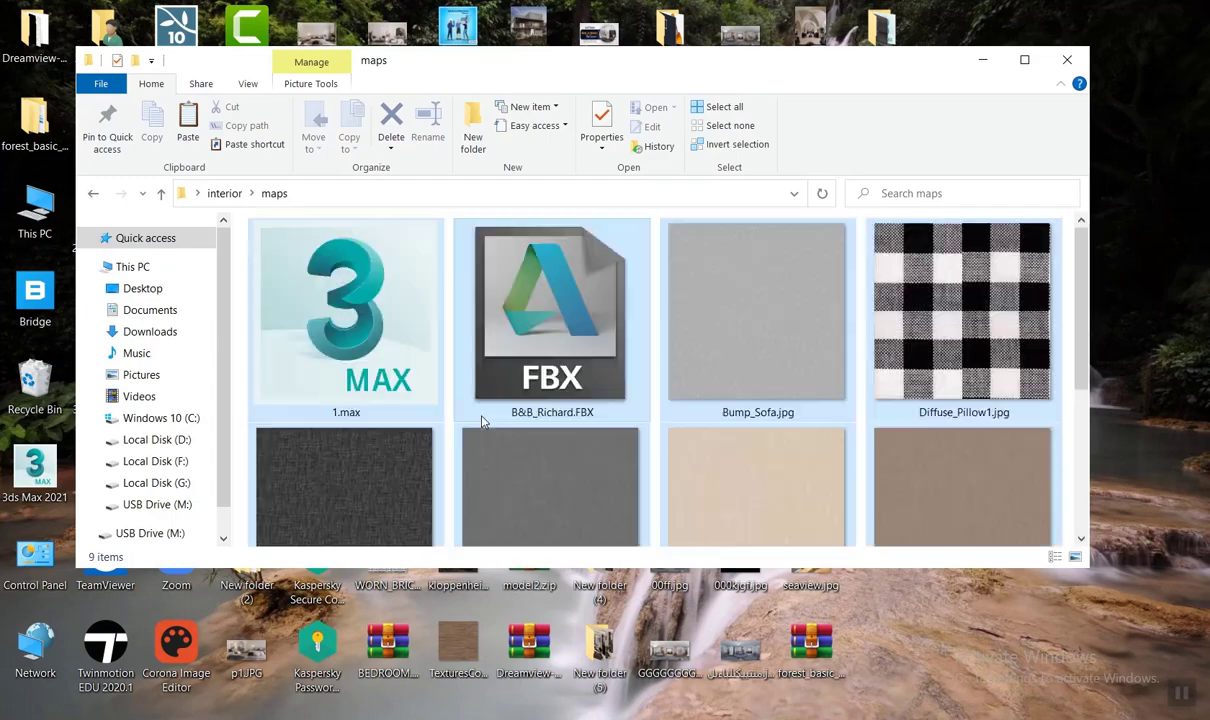
# Step: Merge the sofa model file 1.max from the USB drive's "200 models 1-50" folder 1 into the room scene
pyautogui.click(342, 322)
pyautogui.moveTo(376, 316); pyautogui.dragTo(859, 459)
pyautogui.click(910, 26)
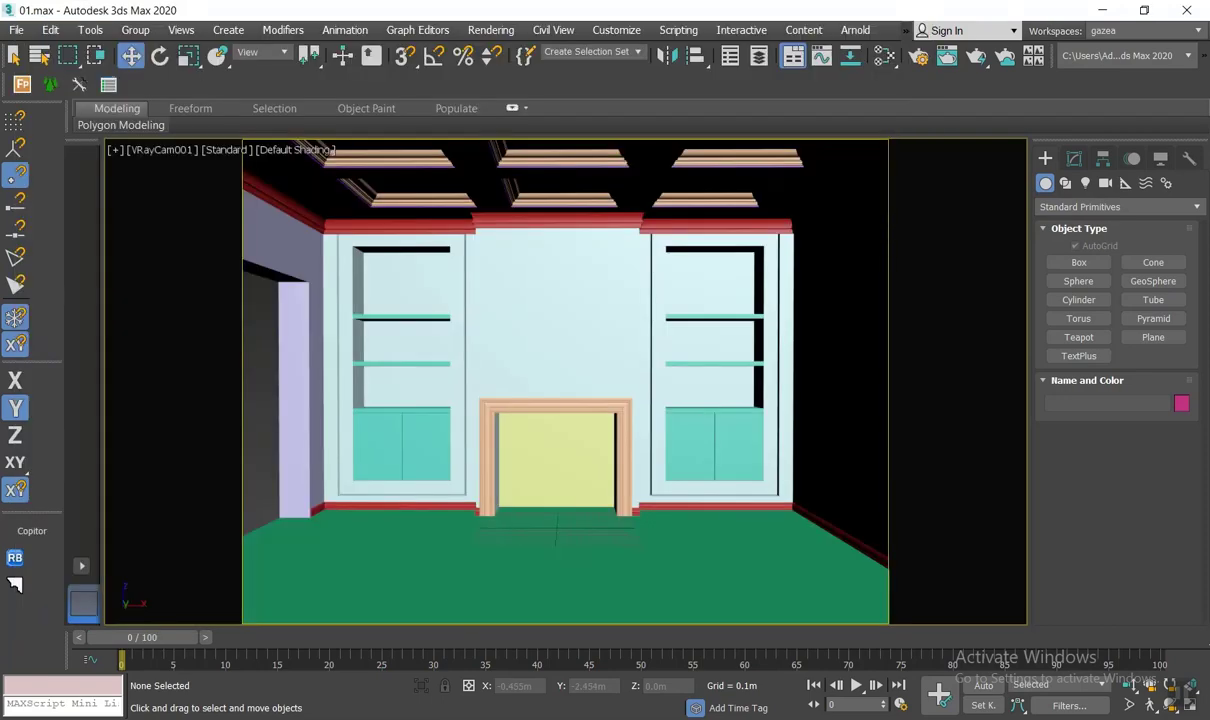
pyautogui.moveTo(280, 715)
pyautogui.click(128, 640)
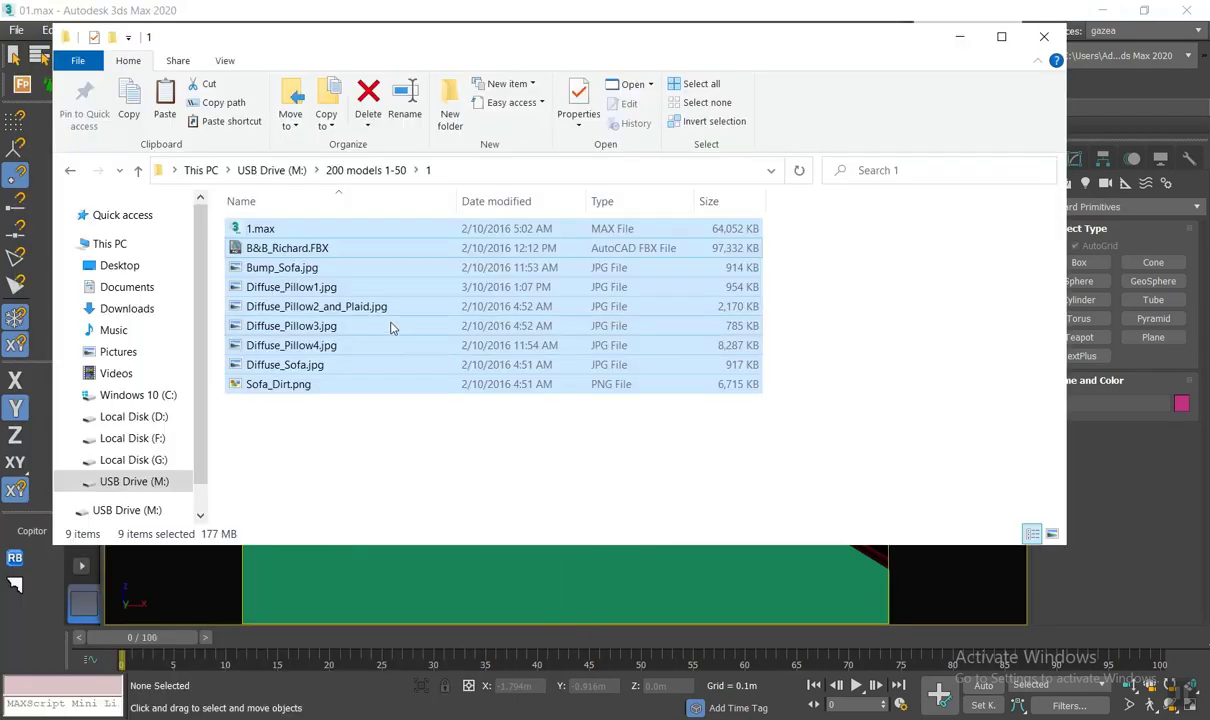
pyautogui.click(326, 231)
pyautogui.moveTo(297, 233); pyautogui.dragTo(543, 598)
pyautogui.click(594, 624)
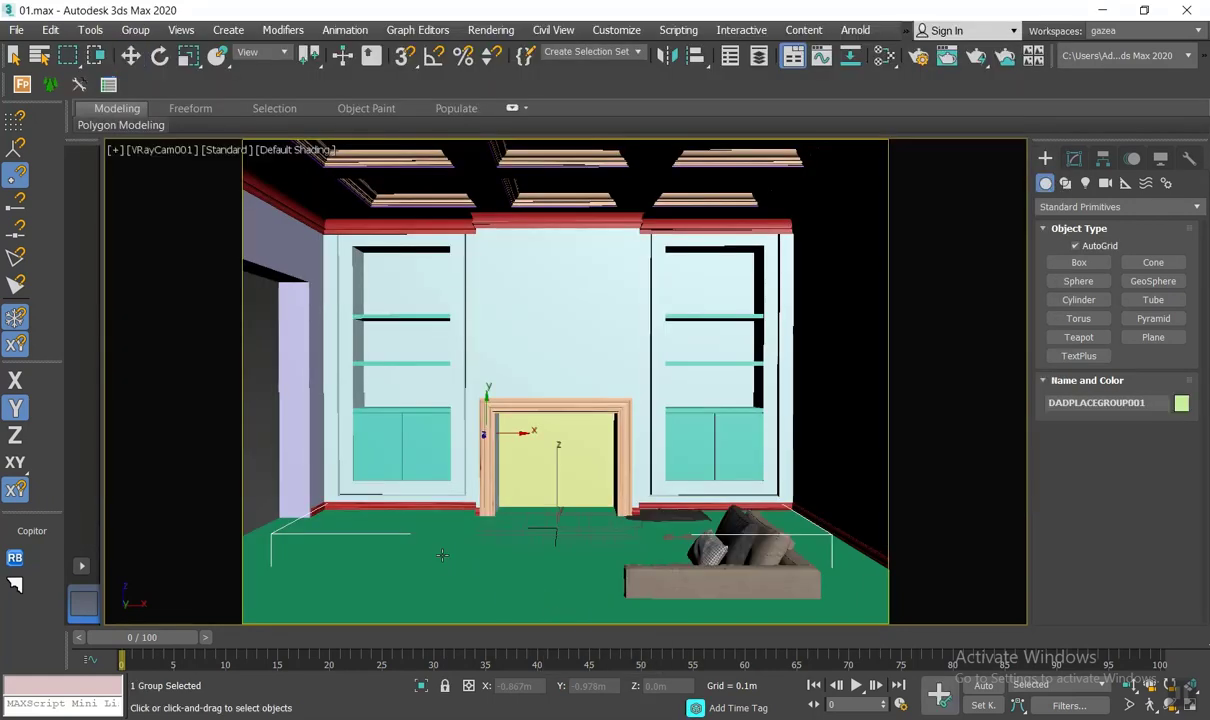
pyautogui.click(441, 554)
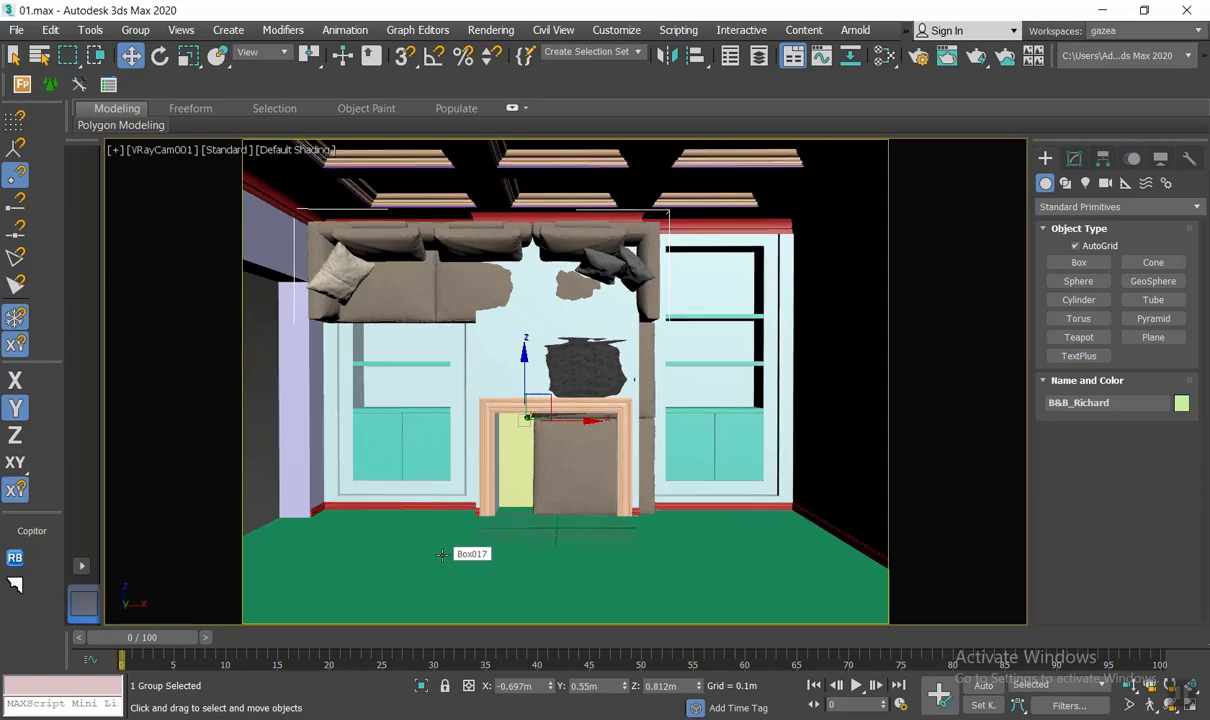
# Step: Move the merged sofa B&B_Richard out of the room along the Y axis in the perspective view
pyautogui.press('p')
pyautogui.scroll(-3, 448, 565)
pyautogui.keyDown('alt'); pyautogui.moveTo(457, 556); pyautogui.dragTo(591, 562, button='middle'); pyautogui.keyUp('alt')
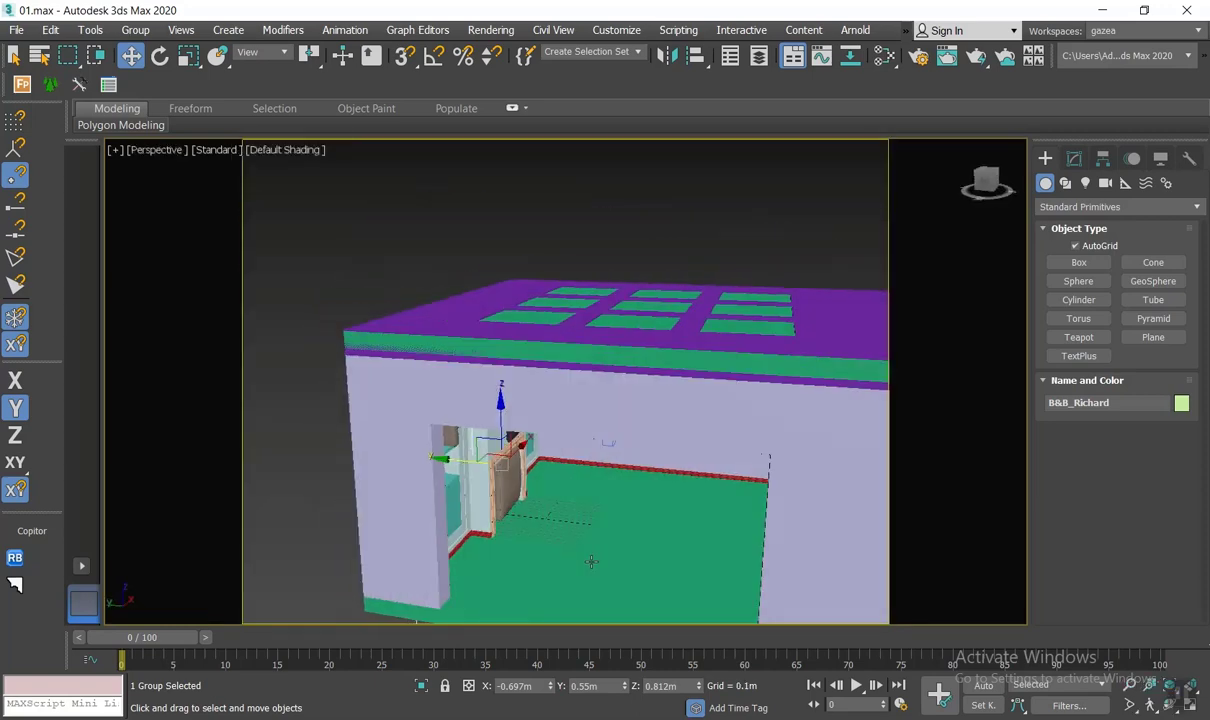
pyautogui.moveTo(452, 458); pyautogui.dragTo(283, 446)
pyautogui.moveTo(302, 448); pyautogui.dragTo(583, 432, button='middle')
# Step: With angle snap on, rotate the sofa 90° about X to stand it level and -90° about Z
pyautogui.press('e')
pyautogui.moveTo(507, 407); pyautogui.dragTo(390, 314)
pyautogui.hotkey('ctrl', 'z')
pyautogui.press('a')
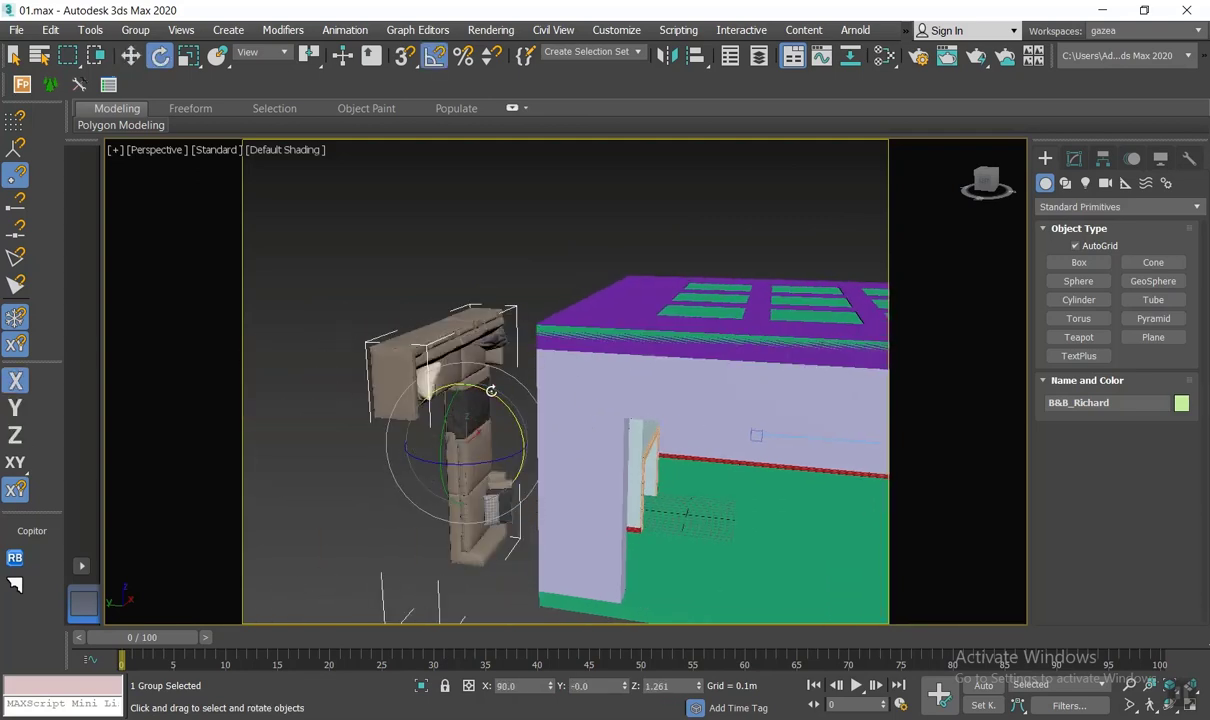
pyautogui.moveTo(491, 390); pyautogui.dragTo(447, 342)
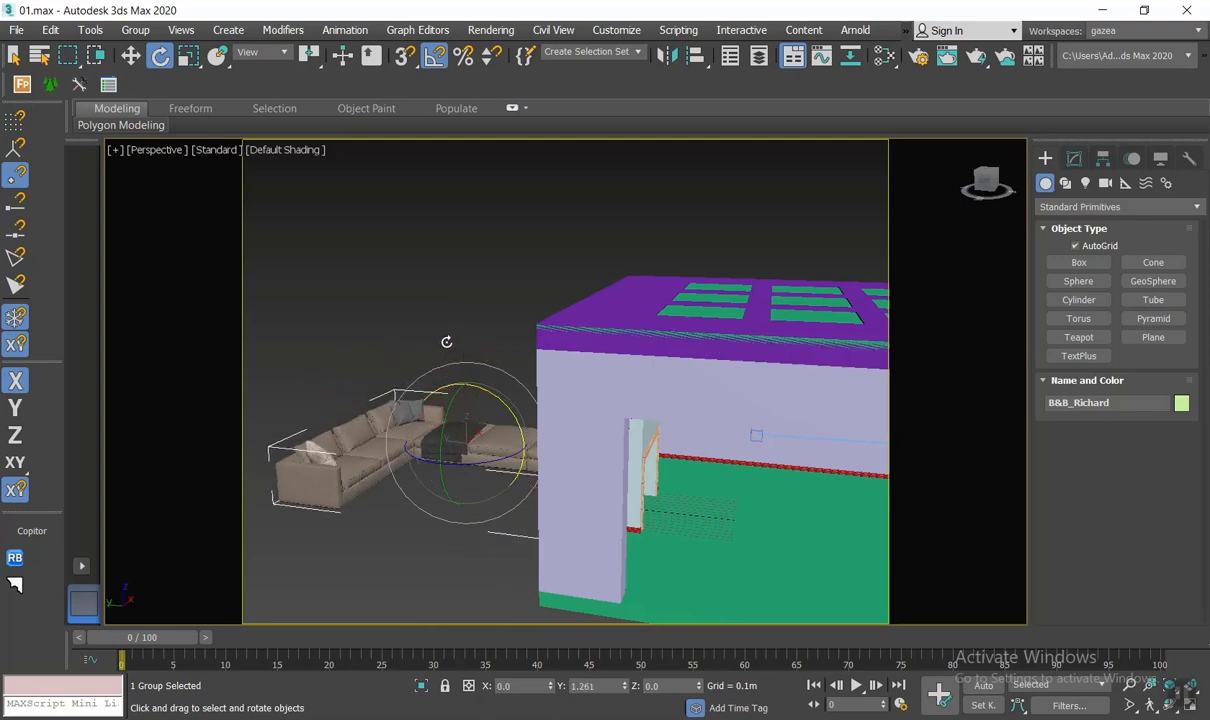
pyautogui.moveTo(459, 433); pyautogui.dragTo(449, 495)
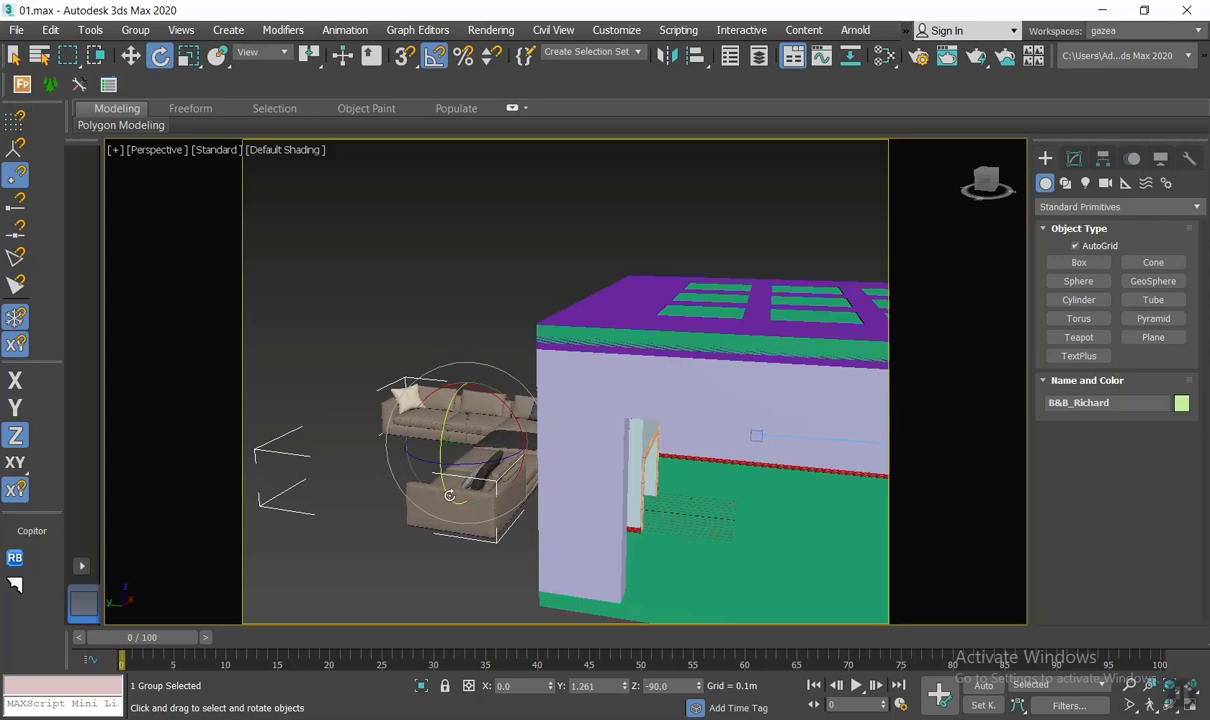
# Step: Move the sofa back into the room, with its long side along the solid side wall
pyautogui.scroll(-5, 449, 495)
pyautogui.press('w')
pyautogui.moveTo(370, 469); pyautogui.dragTo(491, 518)
pyautogui.keyDown('alt'); pyautogui.moveTo(500, 514); pyautogui.dragTo(494, 464, button='middle'); pyautogui.keyUp('alt')
pyautogui.scroll(5, 554, 479)
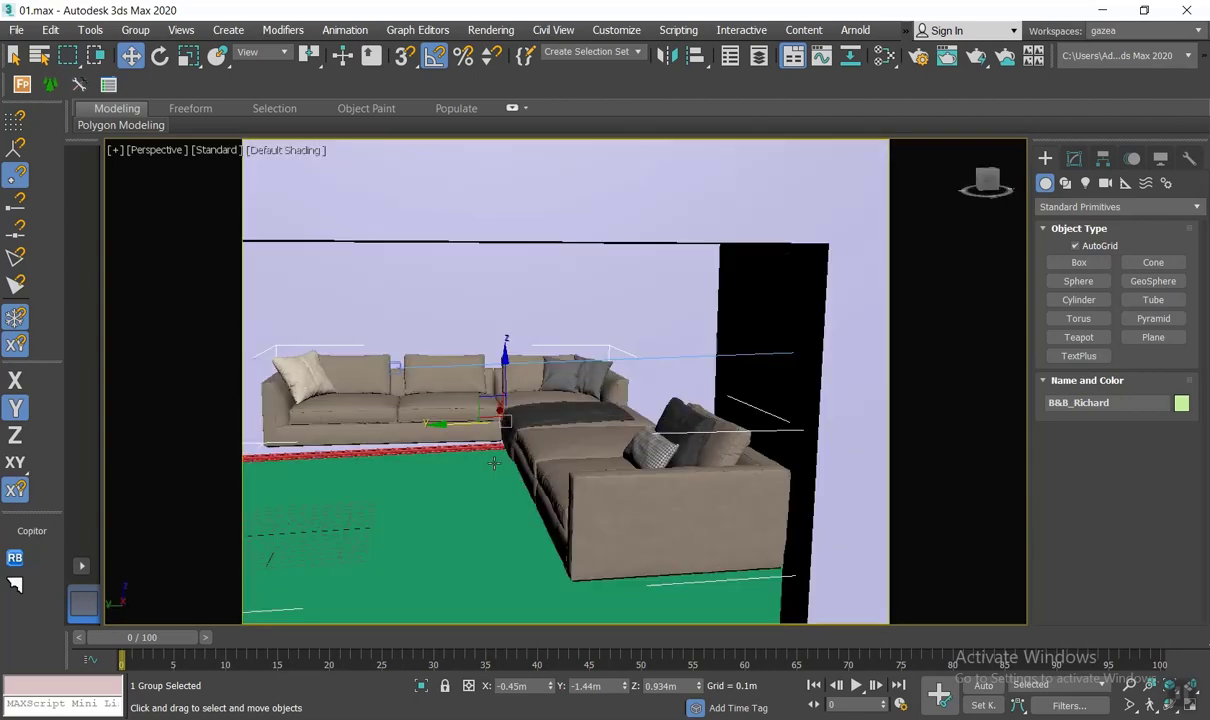
# Step: Group the whole sofa set under the default group name
pyautogui.click(135, 30)
pyautogui.click(150, 59)
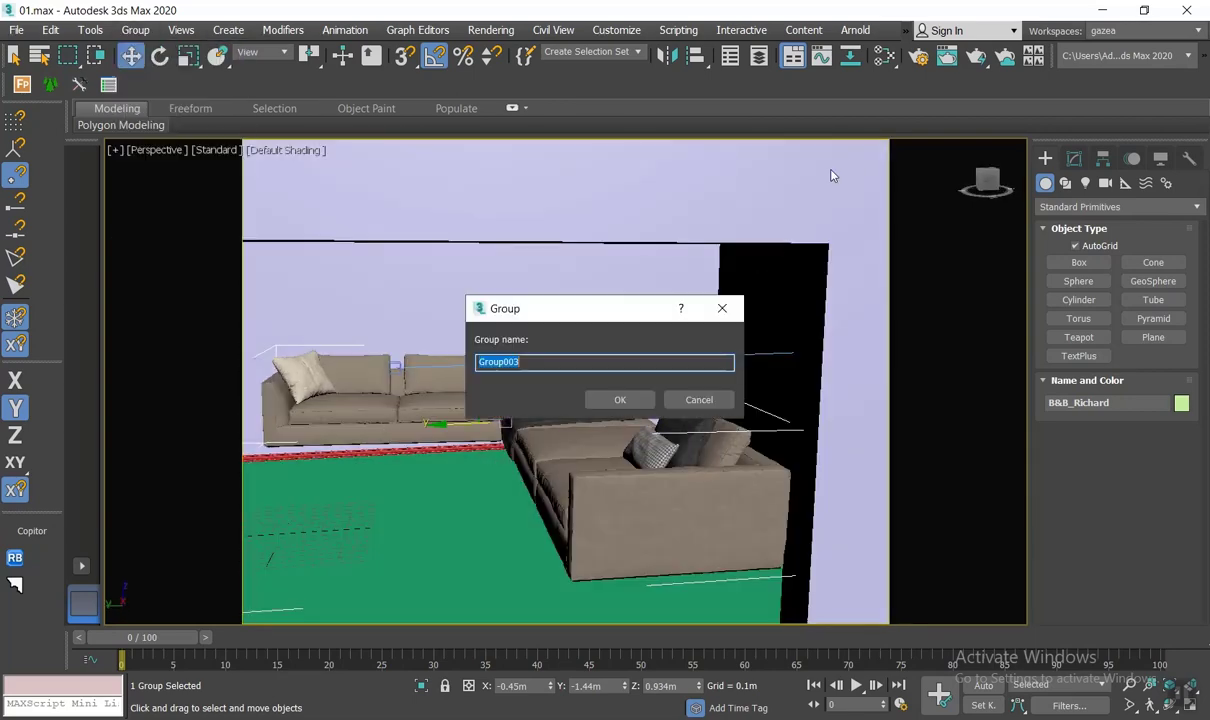
pyautogui.click(650, 399)
# Step: Align the sofa group to floor Box017 in Z position only, its minimum to the floor's maximum
pyautogui.click(697, 56)
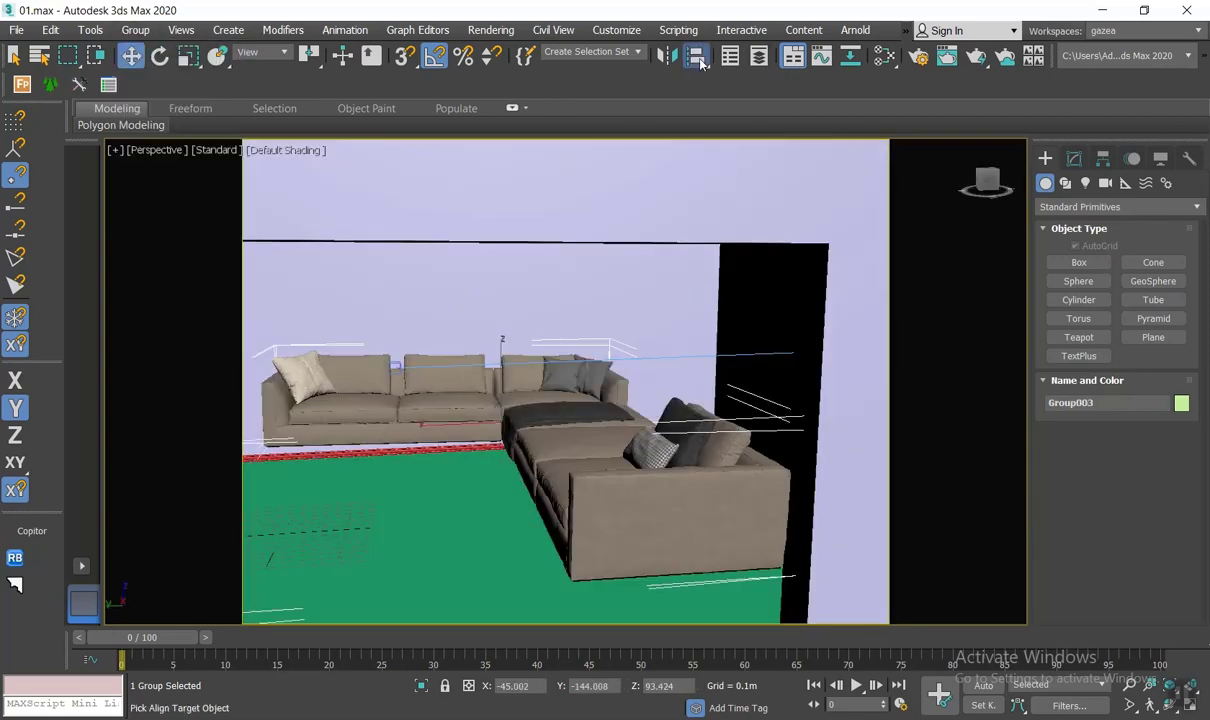
pyautogui.click(480, 489)
pyautogui.click(585, 253)
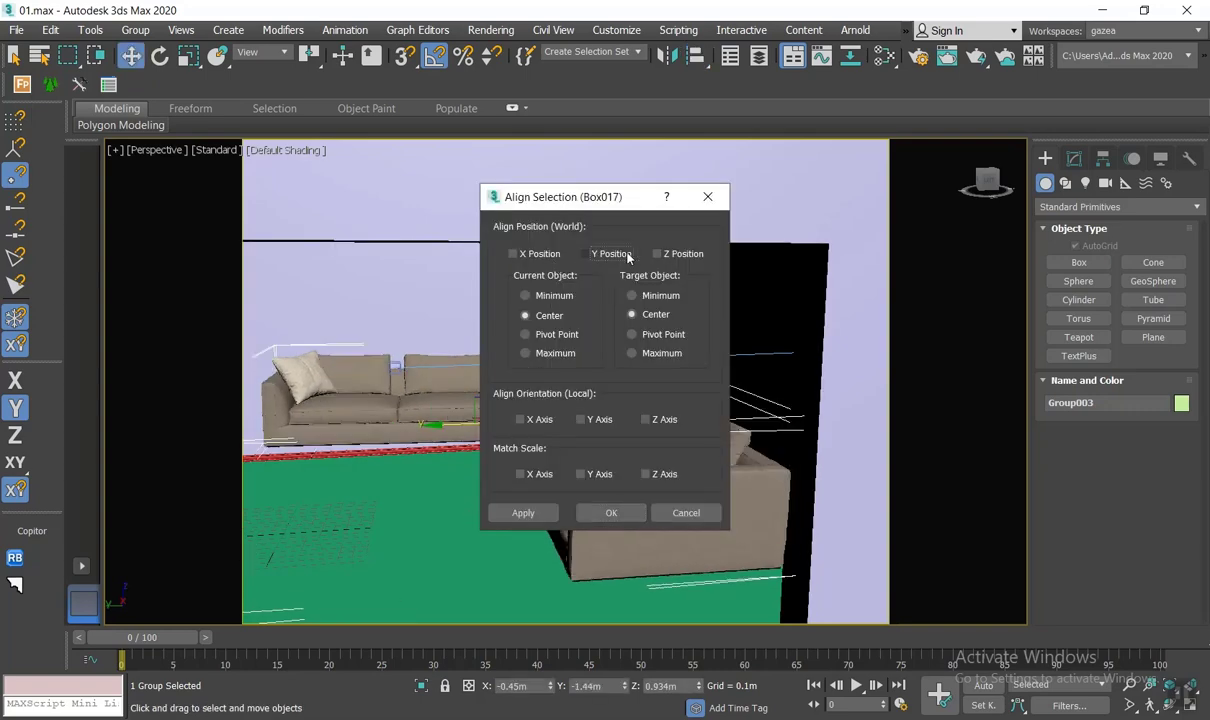
pyautogui.click(657, 253)
pyautogui.click(525, 295)
pyautogui.click(640, 353)
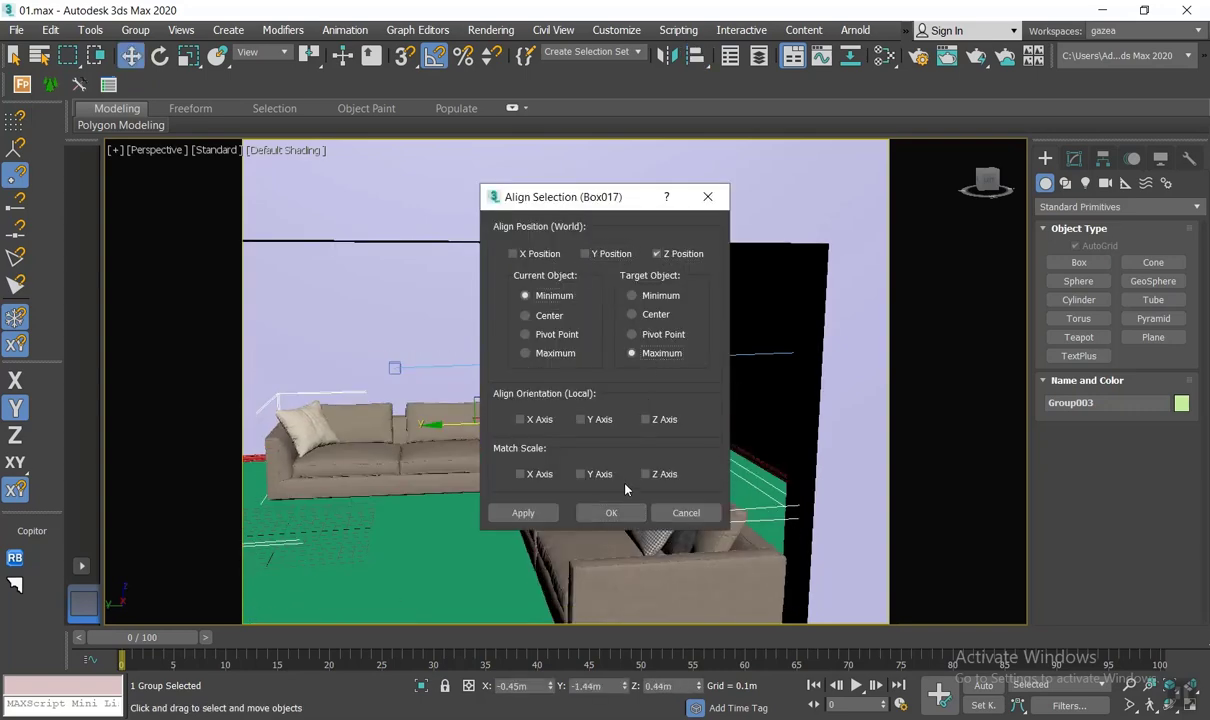
pyautogui.click(613, 511)
# Step: Reposition the sofa group on the floor in the camera view to about X -0.02 m, Y -2.35 m
pyautogui.keyDown('alt'); pyautogui.moveTo(606, 501); pyautogui.dragTo(547, 489, button='middle'); pyautogui.keyUp('alt')
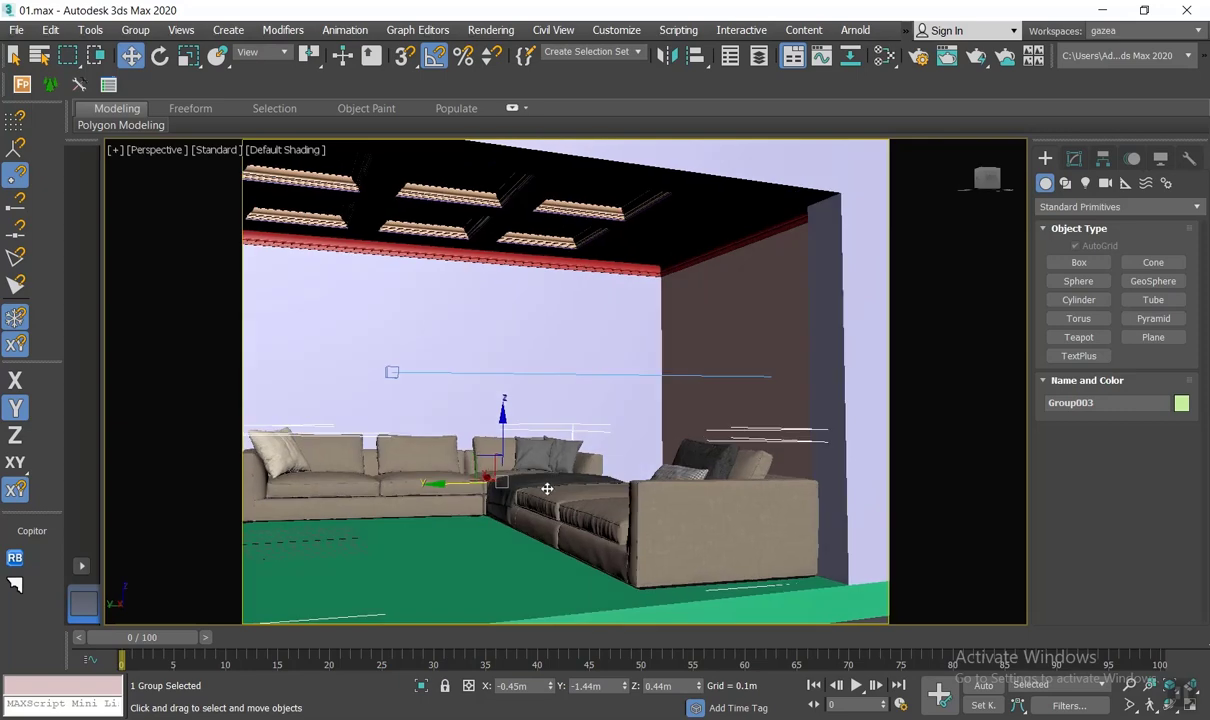
pyautogui.scroll(-5, 547, 489)
pyautogui.scroll(2, 538, 486)
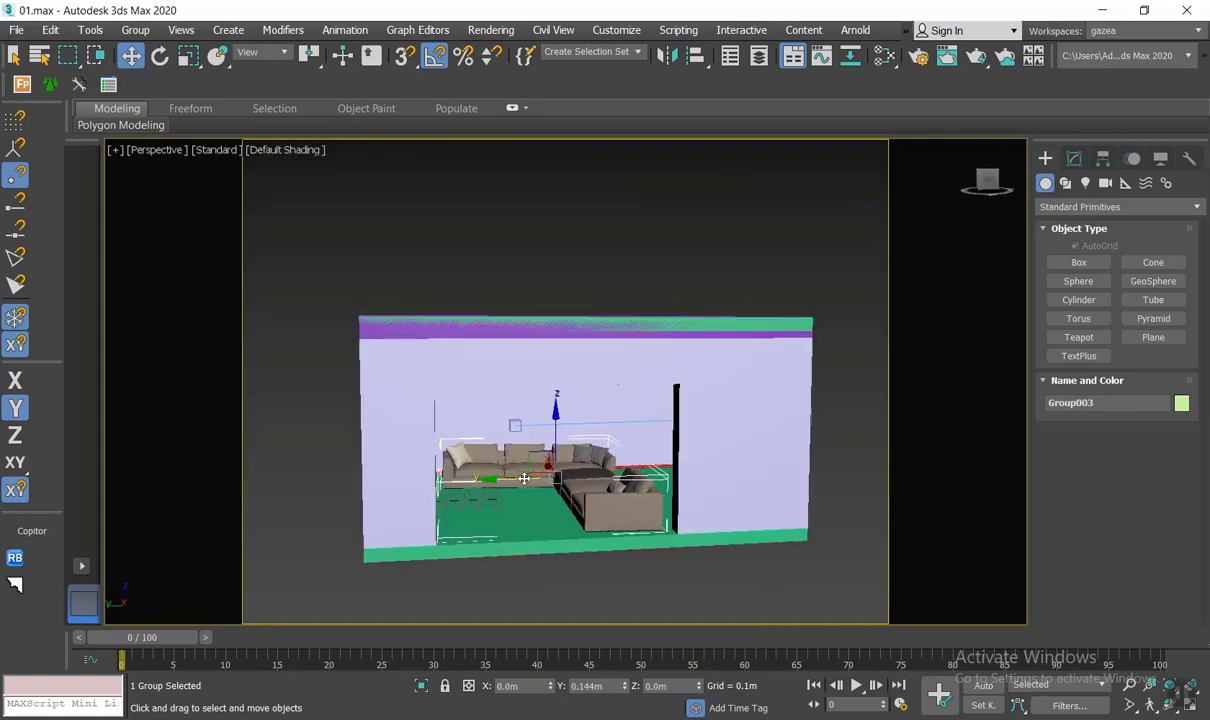
pyautogui.press('c')
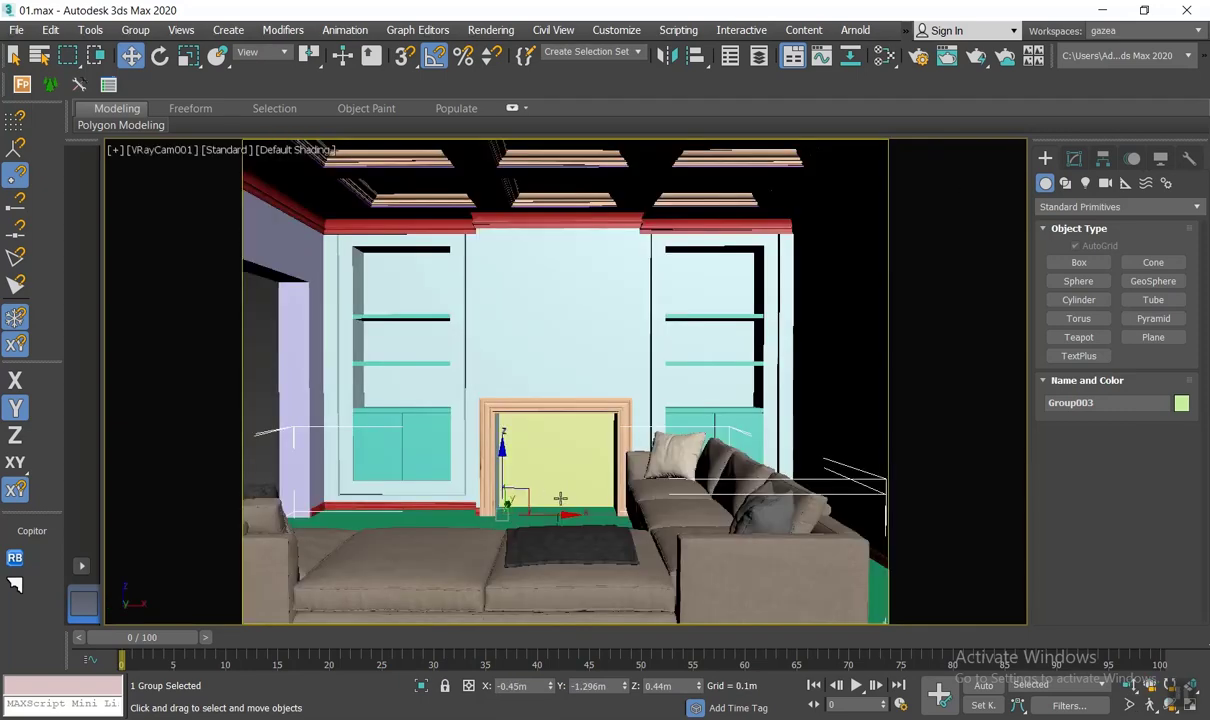
pyautogui.moveTo(520, 512); pyautogui.dragTo(581, 545)
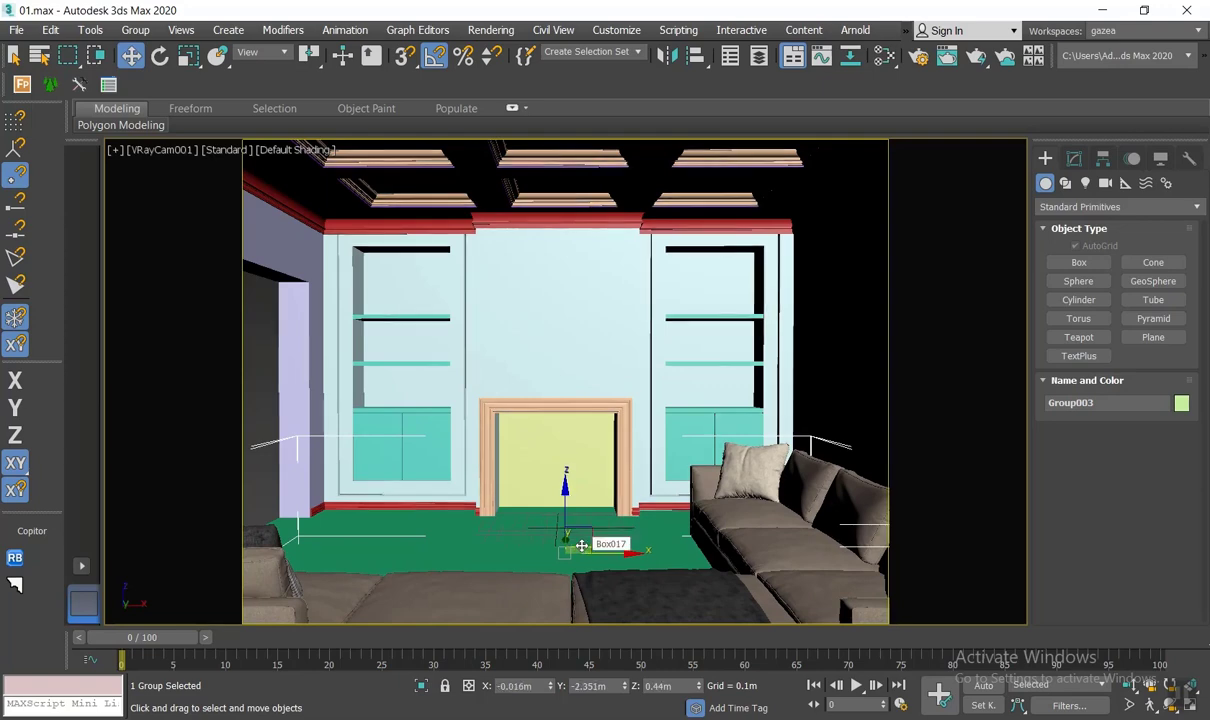
pyautogui.click(253, 356)
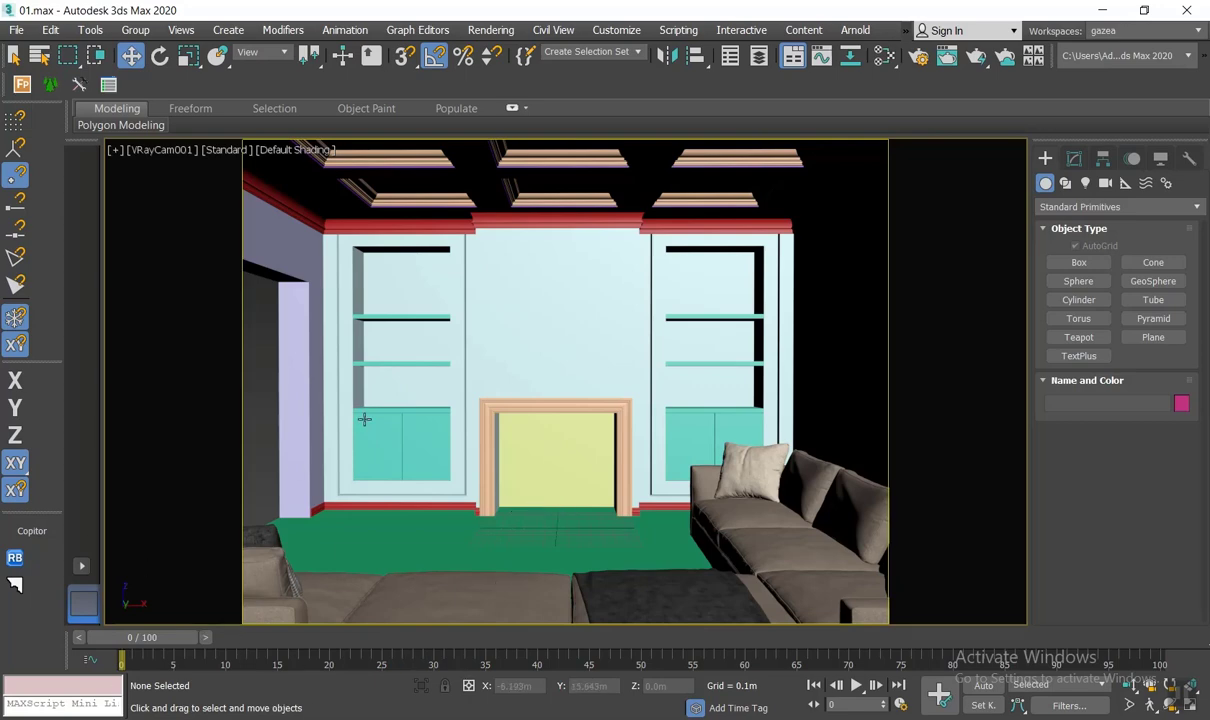
# Step: Create a VRaySun in the wireframe top view from the window side aimed at the room, adding the VRaySky environment map
pyautogui.press('t')
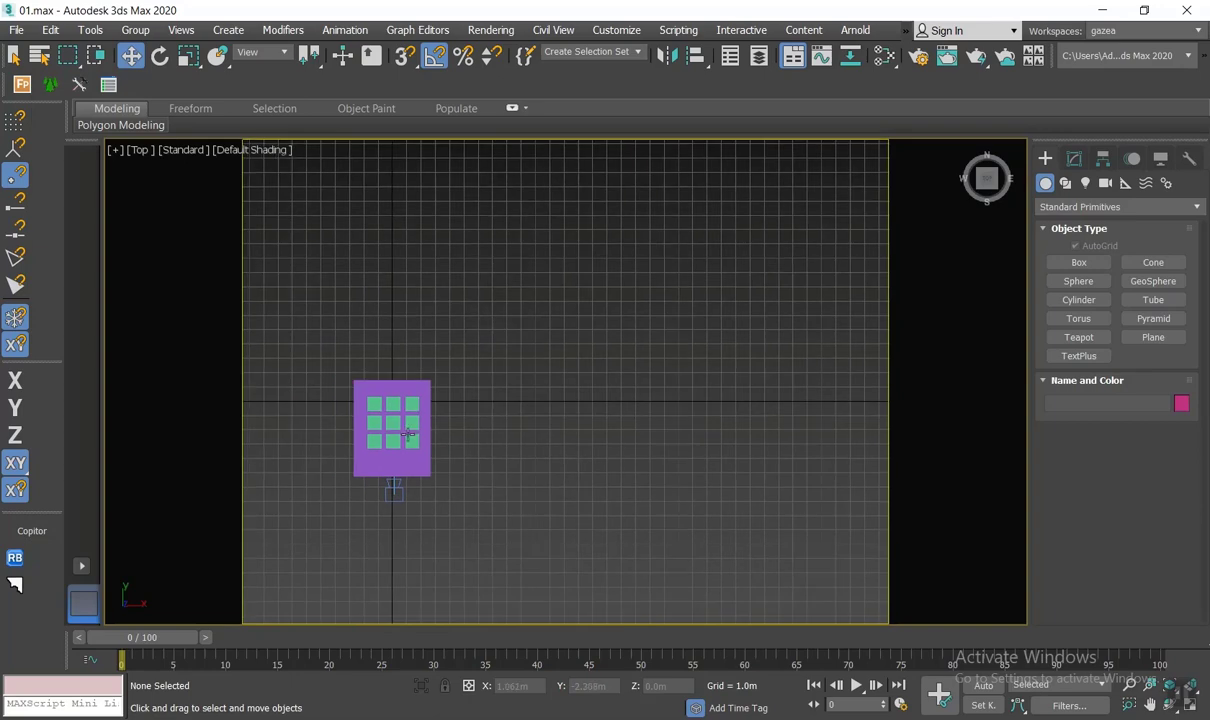
pyautogui.press('F3')
pyautogui.click(1085, 182)
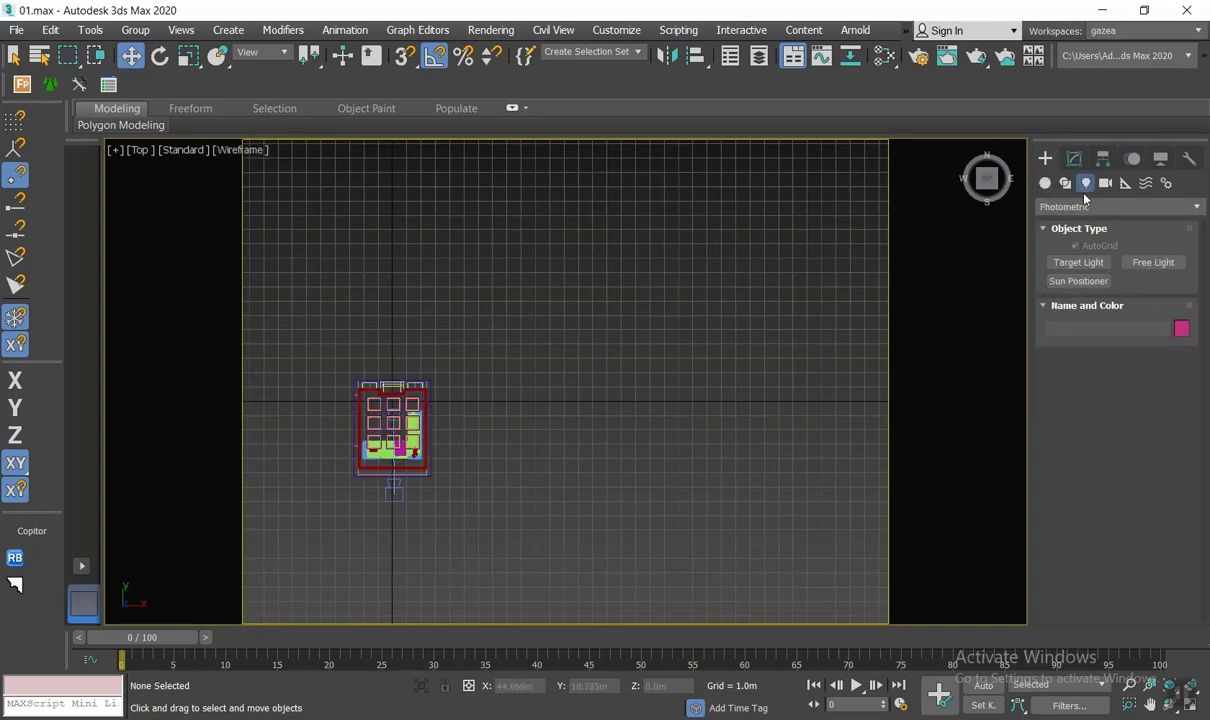
pyautogui.click(1090, 206)
pyautogui.click(1090, 272)
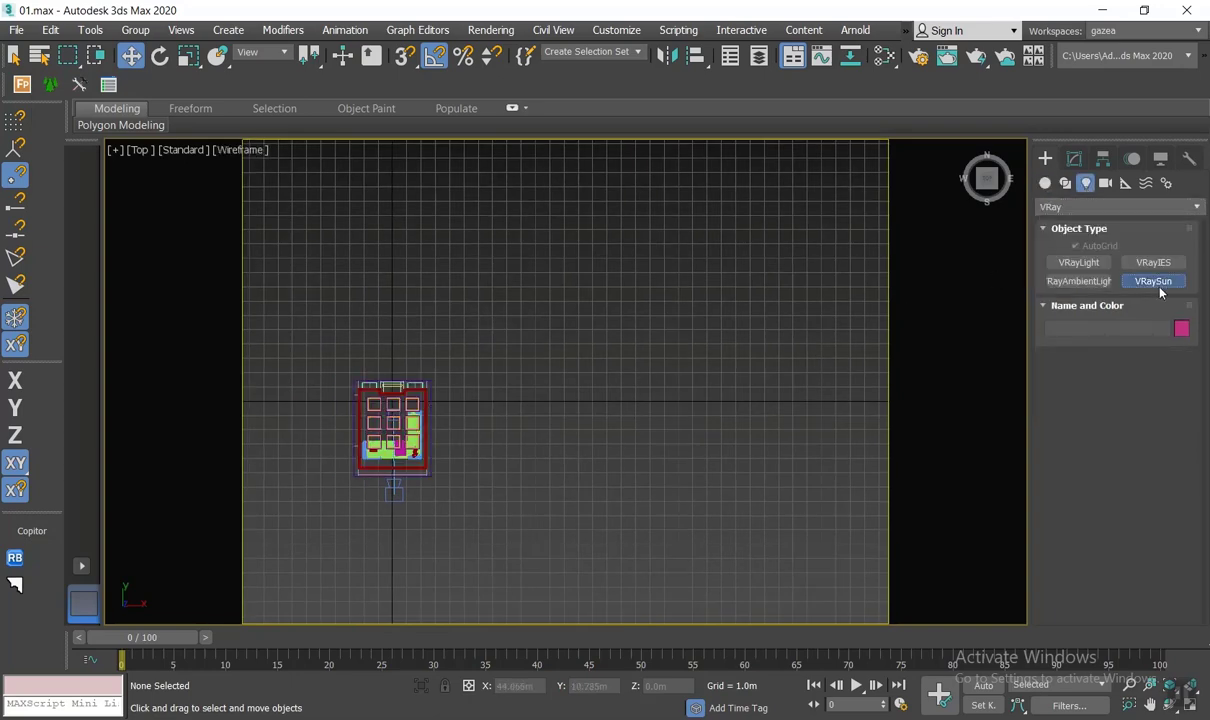
pyautogui.click(1157, 285)
pyautogui.moveTo(310, 510); pyautogui.dragTo(570, 504, button='middle')
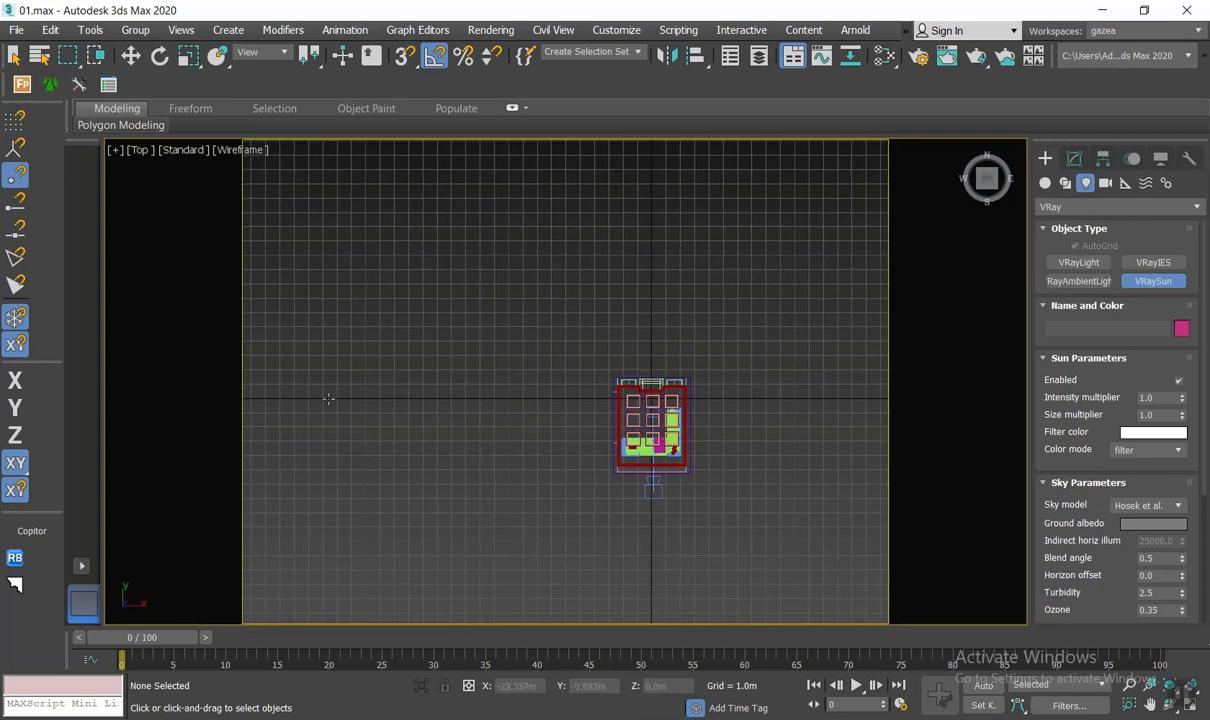
pyautogui.moveTo(328, 398); pyautogui.dragTo(628, 395)
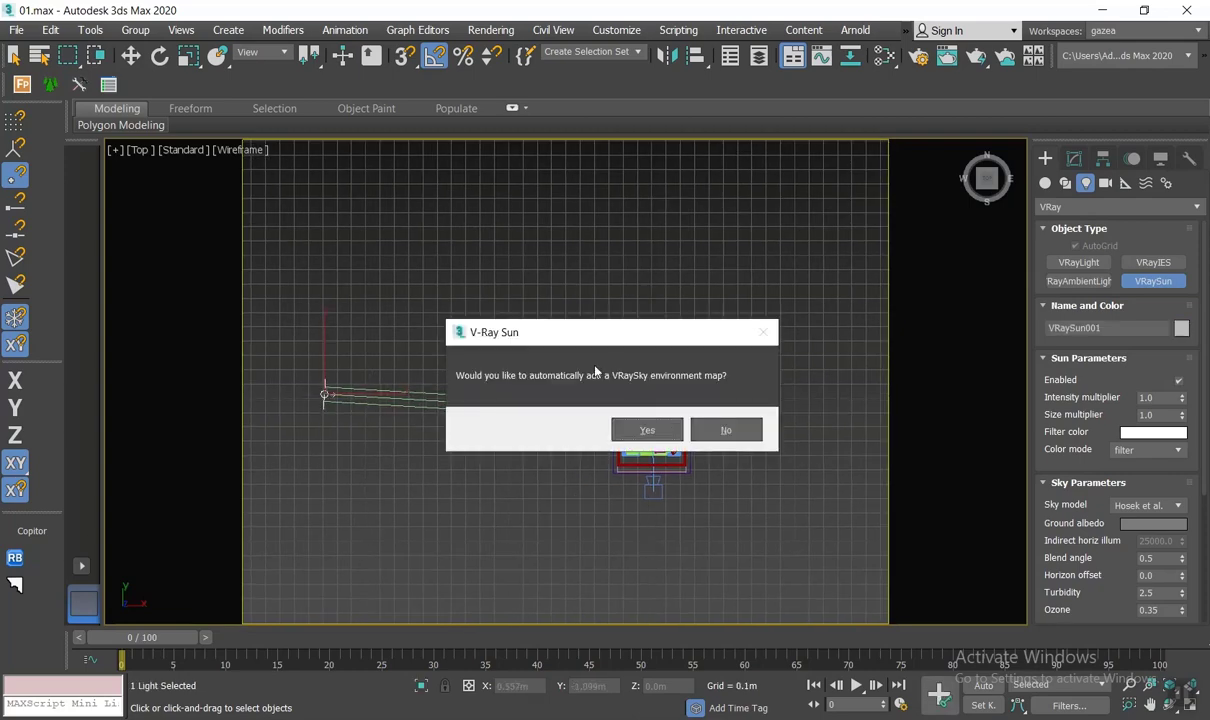
pyautogui.click(656, 431)
# Step: Raise the VRaySun in the perspective view to a height of about 27.8 m
pyautogui.press('w')
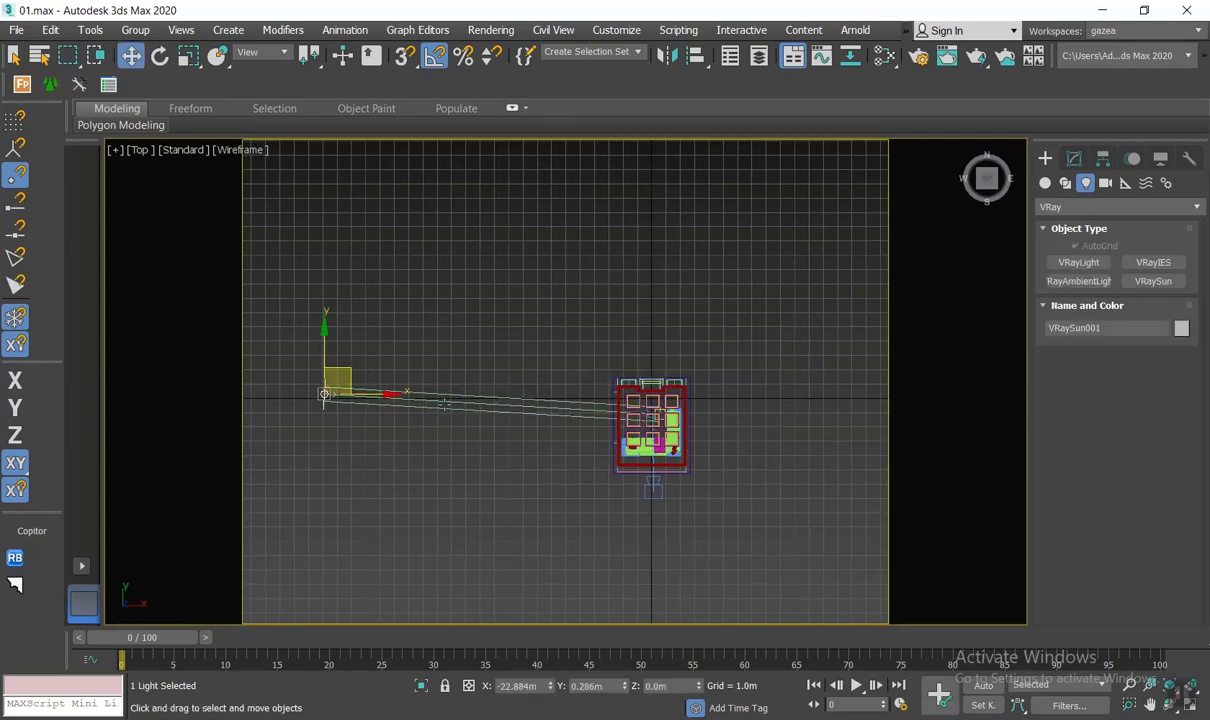
pyautogui.moveTo(444, 427); pyautogui.dragTo(476, 461, button='middle')
pyautogui.press('p')
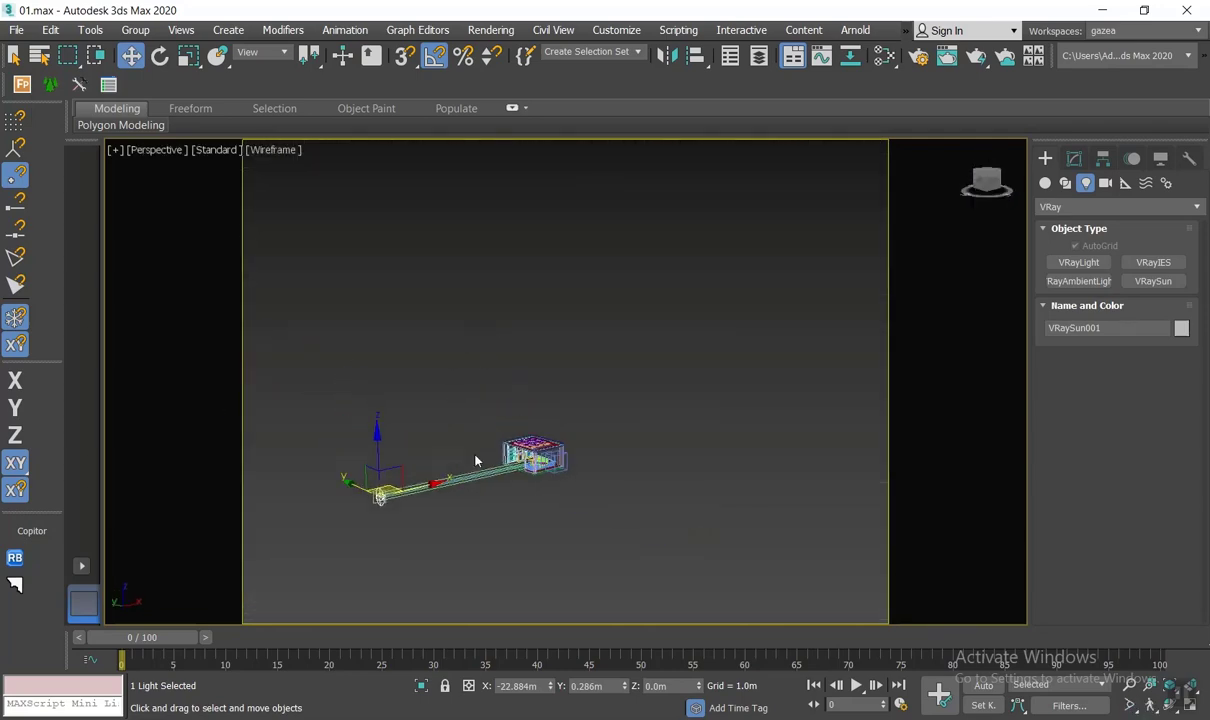
pyautogui.moveTo(380, 448); pyautogui.dragTo(378, 219)
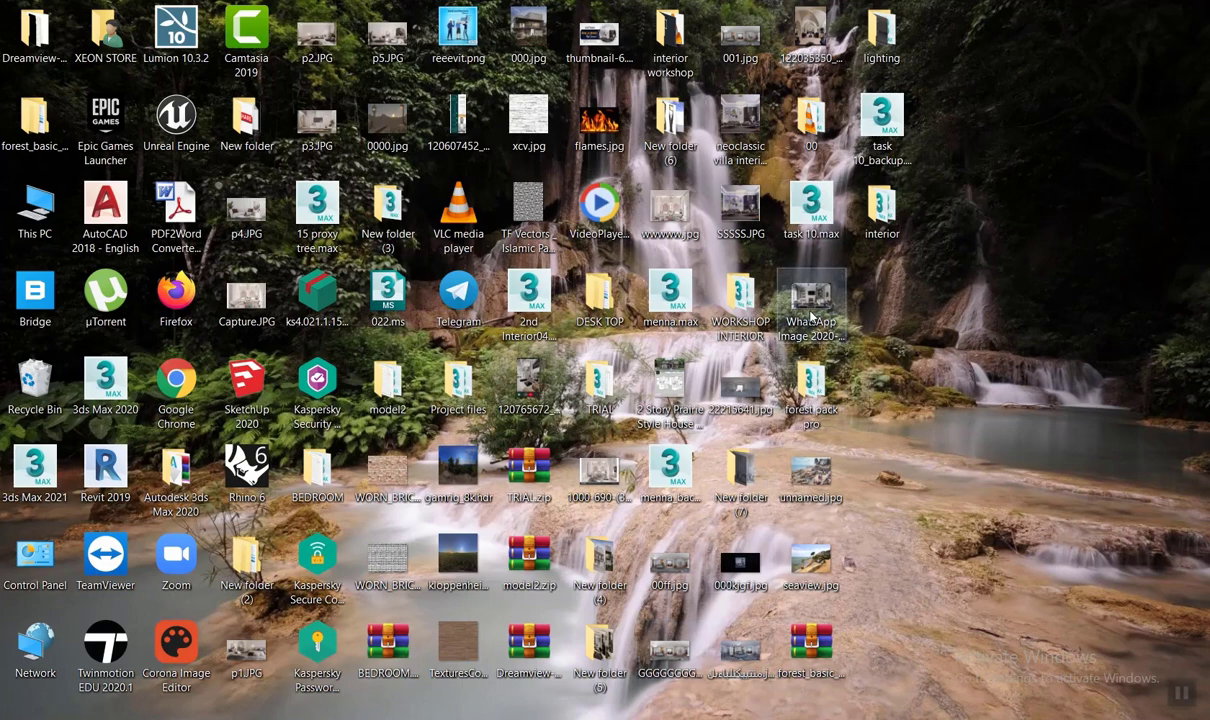
# Step: Examine the room's lighting and furniture in the reference photo, and return to the shaded camera view of the scene
pyautogui.doubleClick(810, 300)
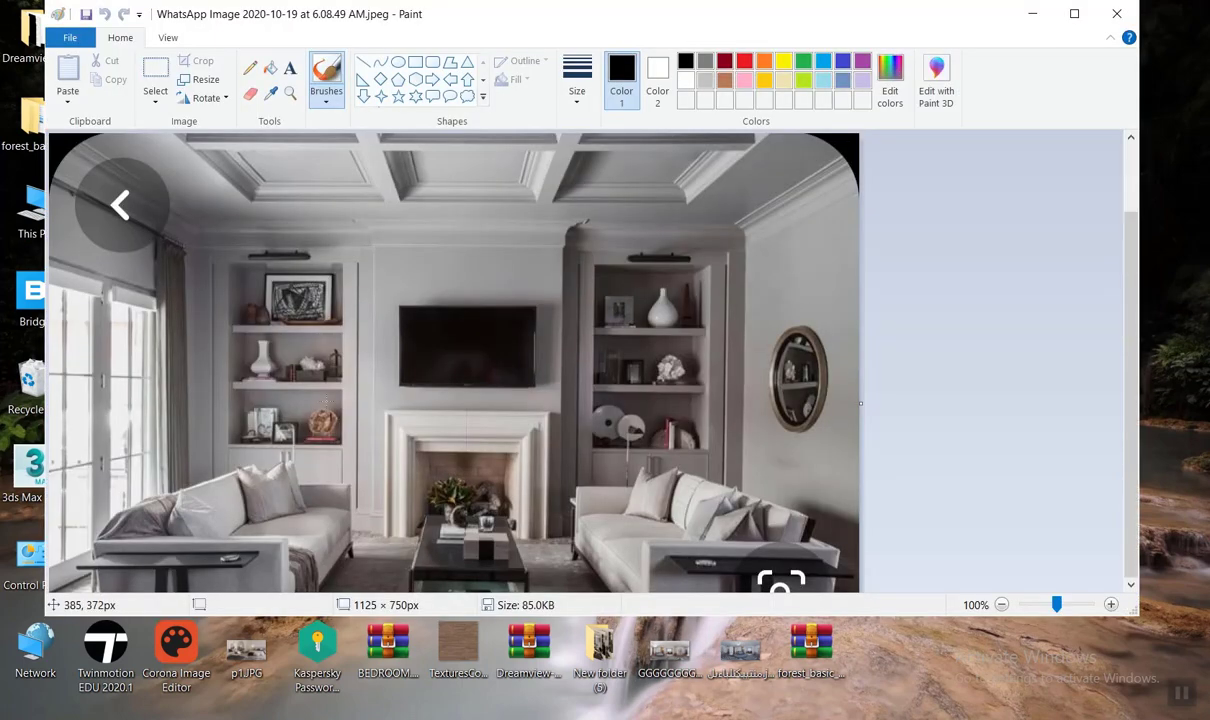
pyautogui.scroll(-2, 325, 400)
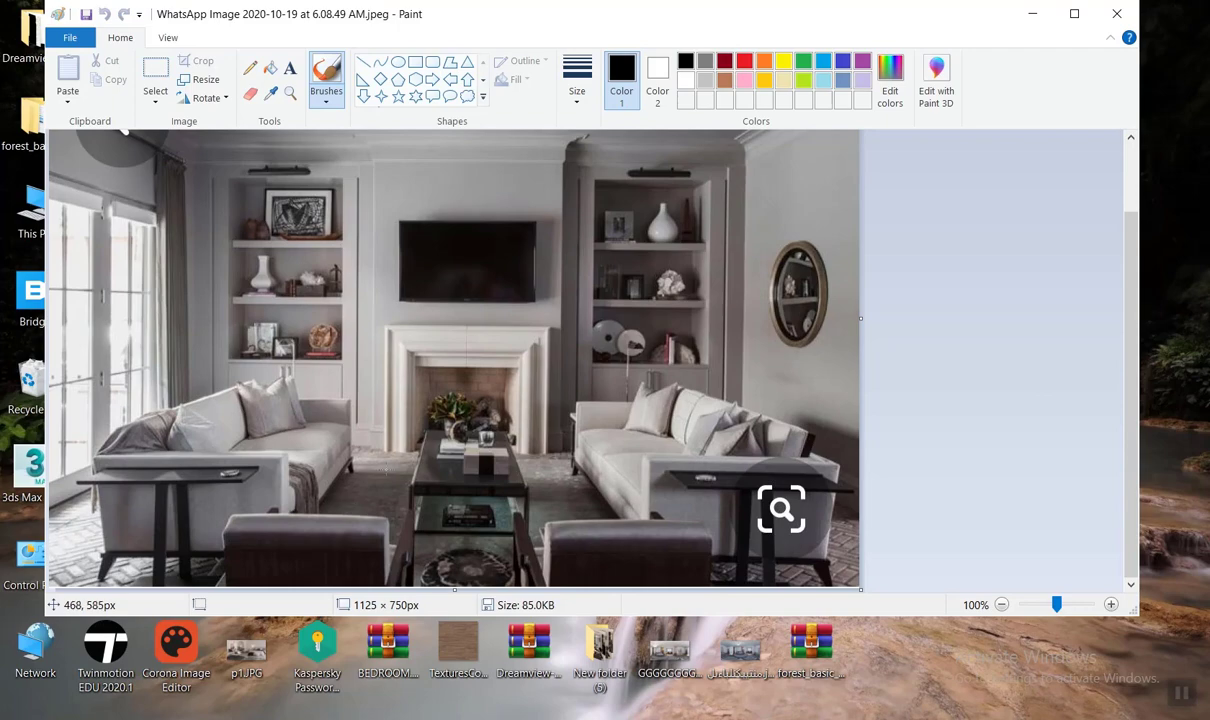
pyautogui.click(1033, 15)
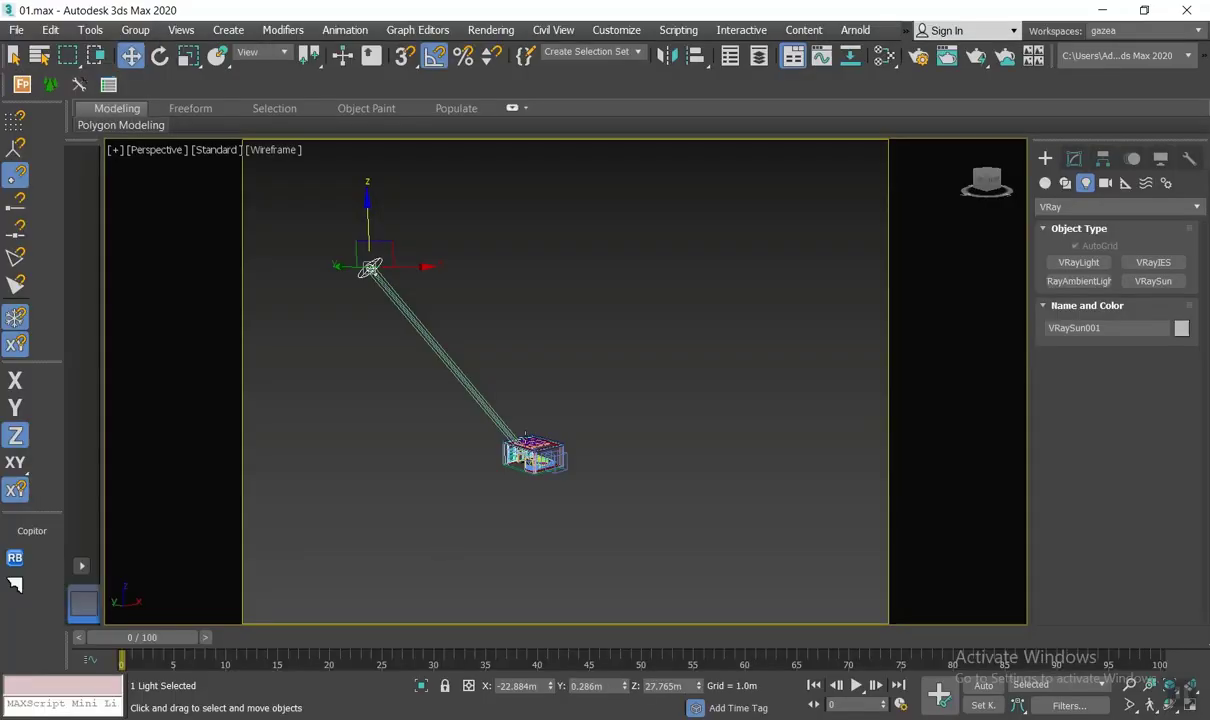
pyautogui.press('c')
pyautogui.press('F3')
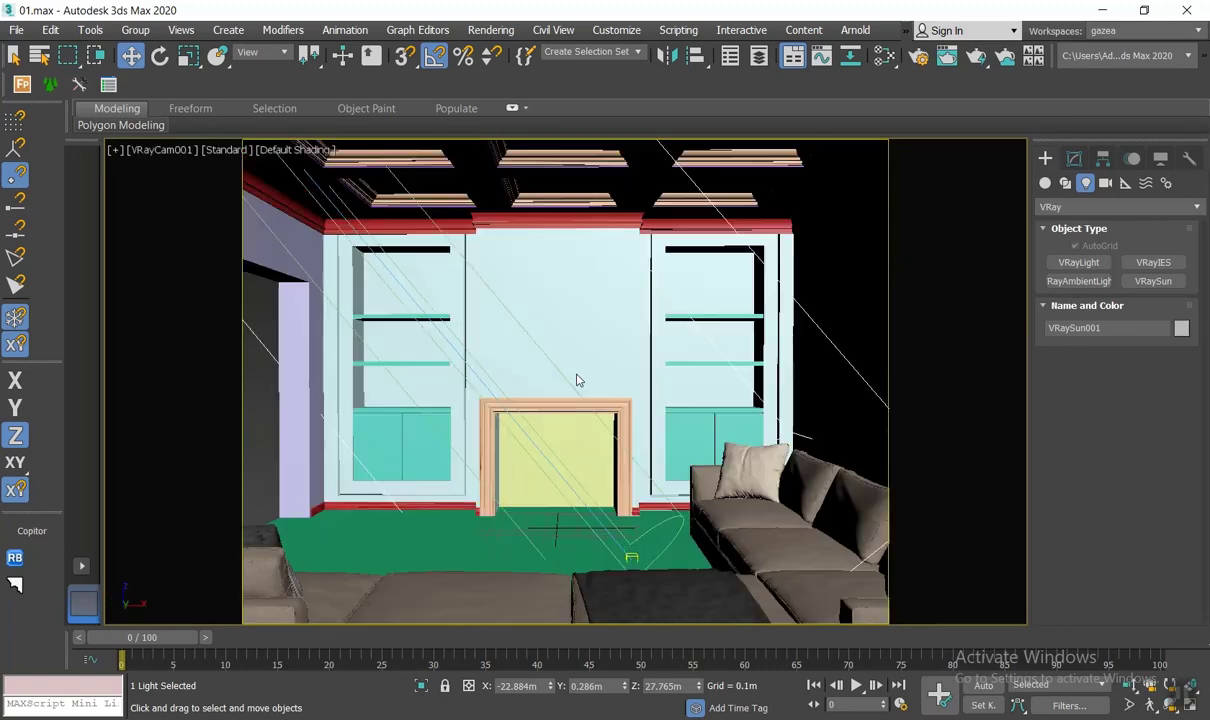
# Step: Set the renderer to V-Ray 5, hotfix 1 and its image sampler type to Bucket
pyautogui.click(485, 29)
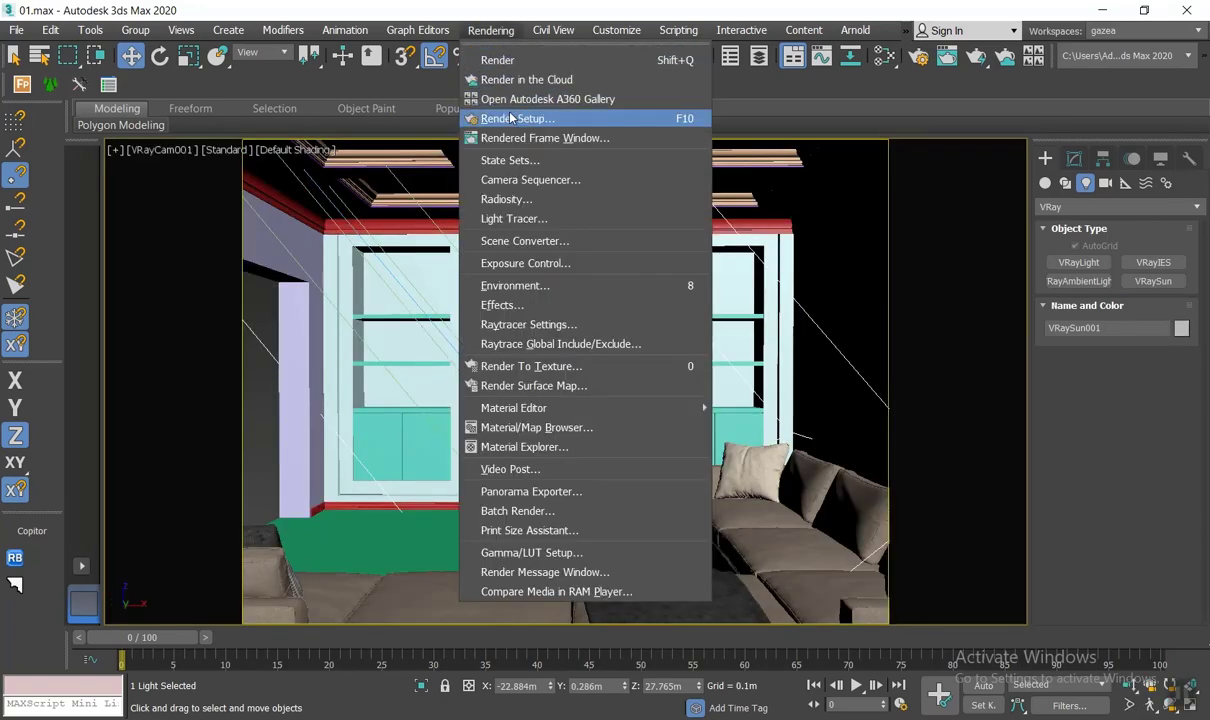
pyautogui.click(509, 121)
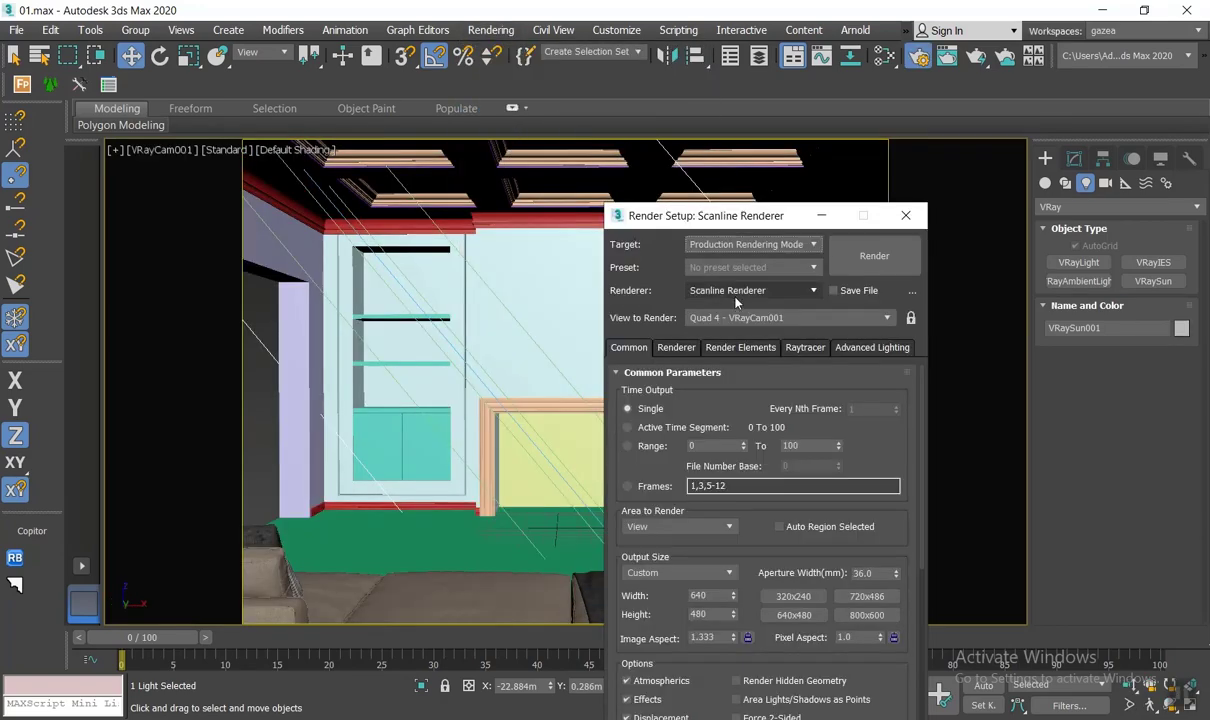
pyautogui.click(700, 291)
pyautogui.click(706, 386)
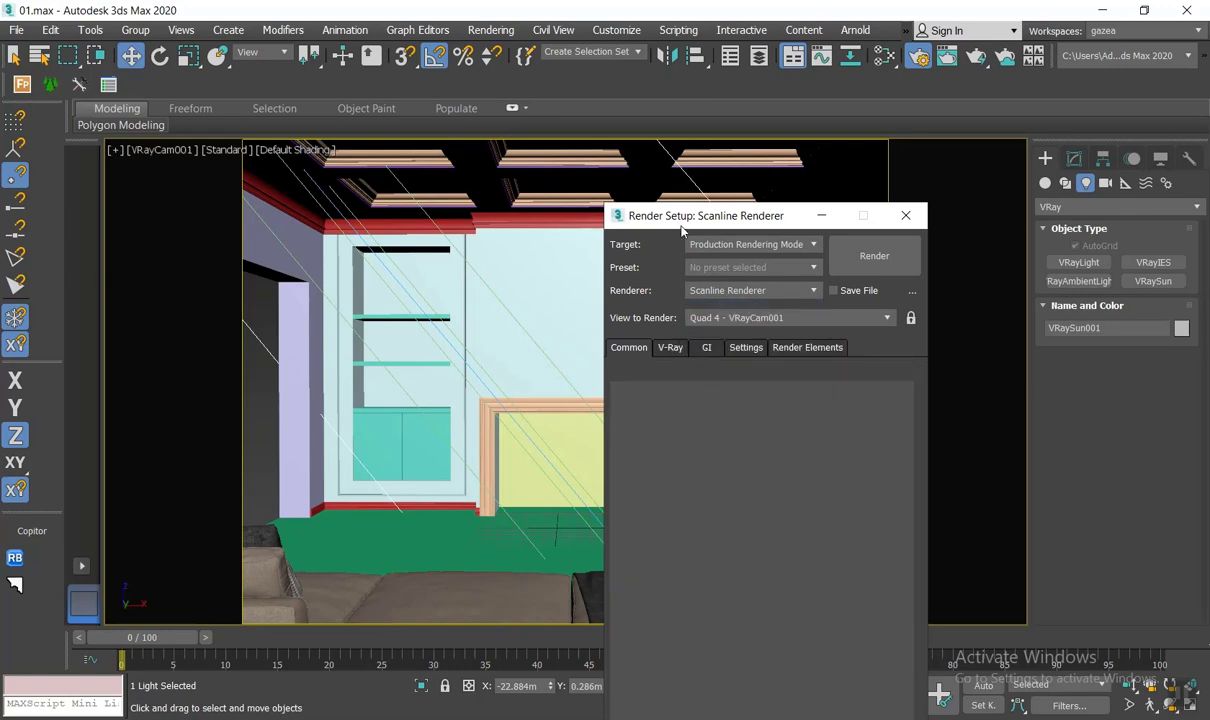
pyautogui.moveTo(681, 230); pyautogui.dragTo(626, 88)
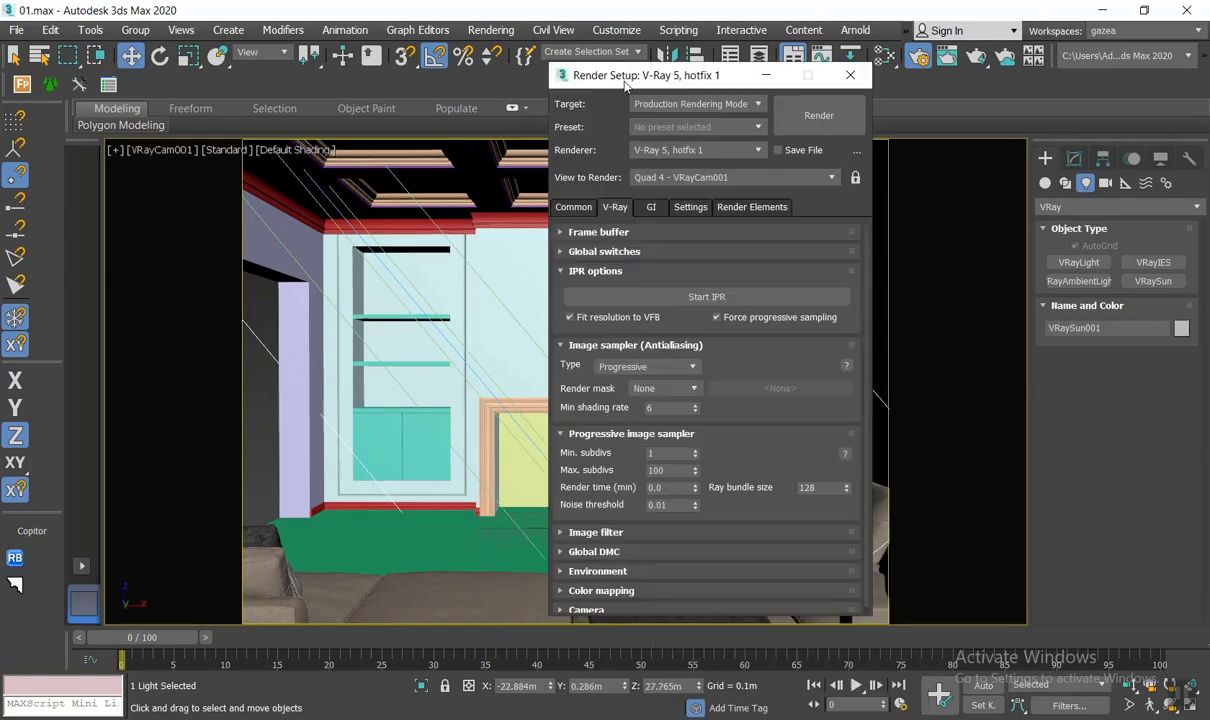
pyautogui.click(656, 366)
pyautogui.click(618, 380)
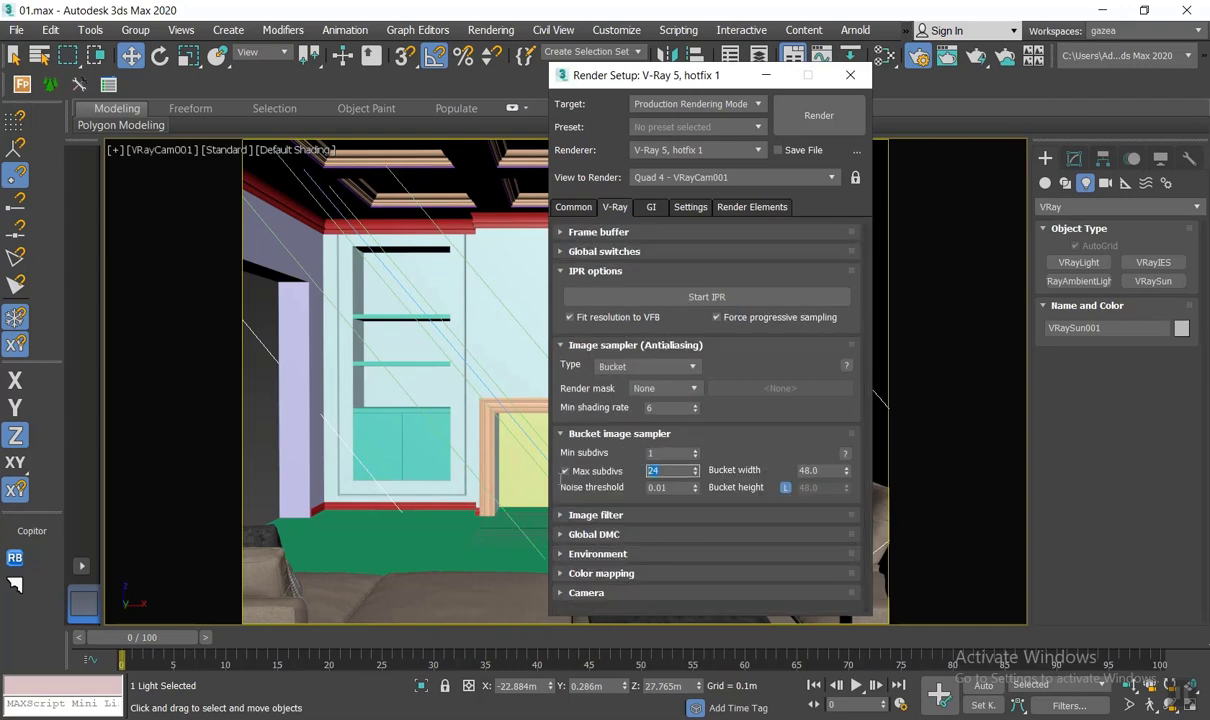
# Step: Set the primary GI engine to Irradiance map and choose a low-quality preset for it
pyautogui.click(651, 206)
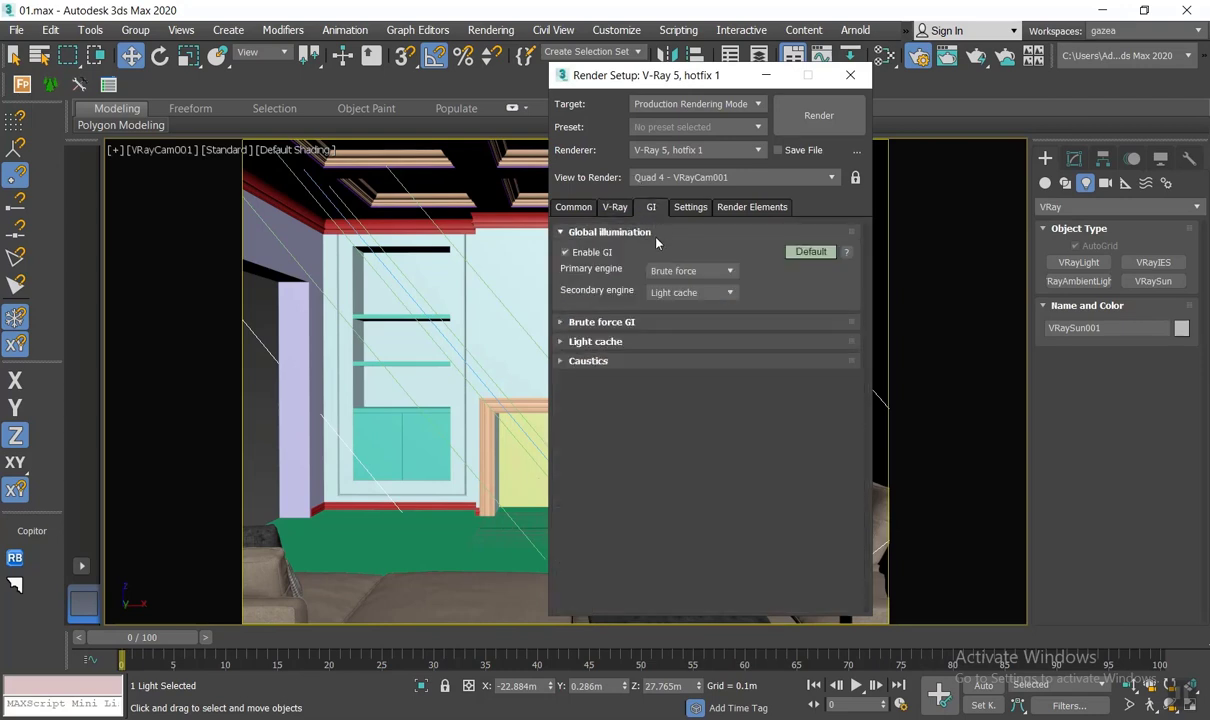
pyautogui.click(690, 270)
pyautogui.click(636, 277)
pyautogui.click(672, 321)
pyautogui.click(669, 342)
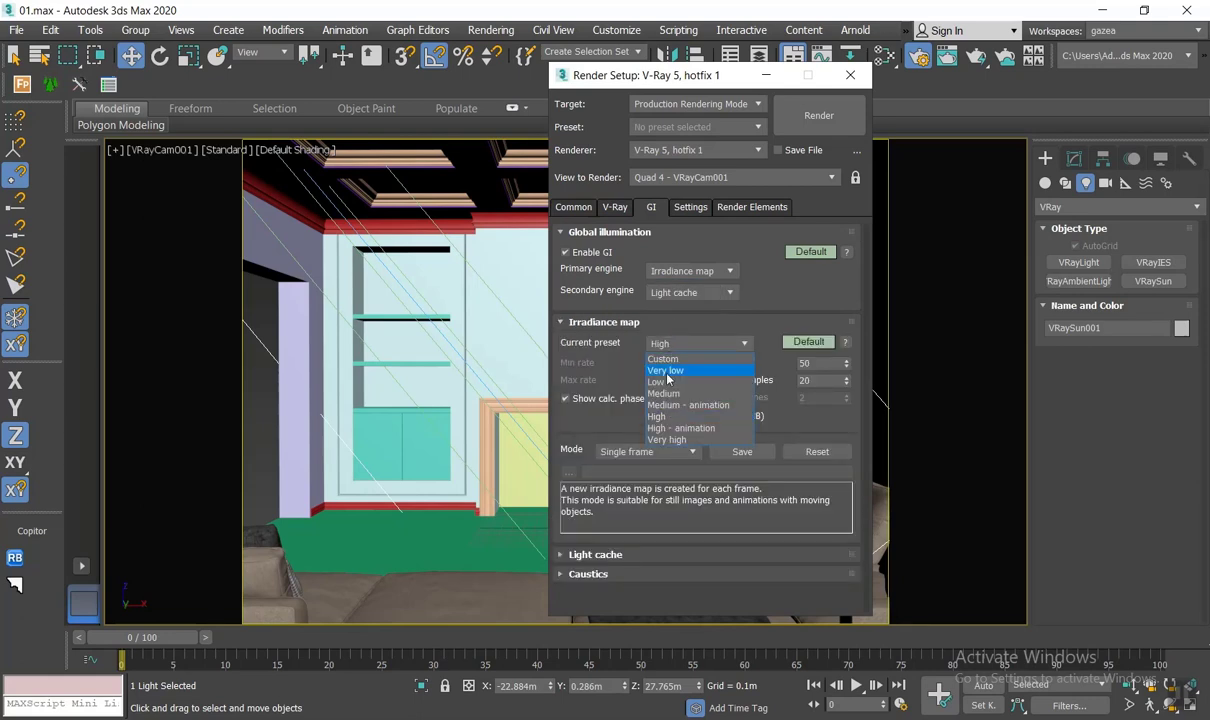
pyautogui.click(653, 351)
# Step: Edit the light cache subdivs, check the system and render element settings, and close the render setup
pyautogui.click(627, 321)
pyautogui.click(640, 341)
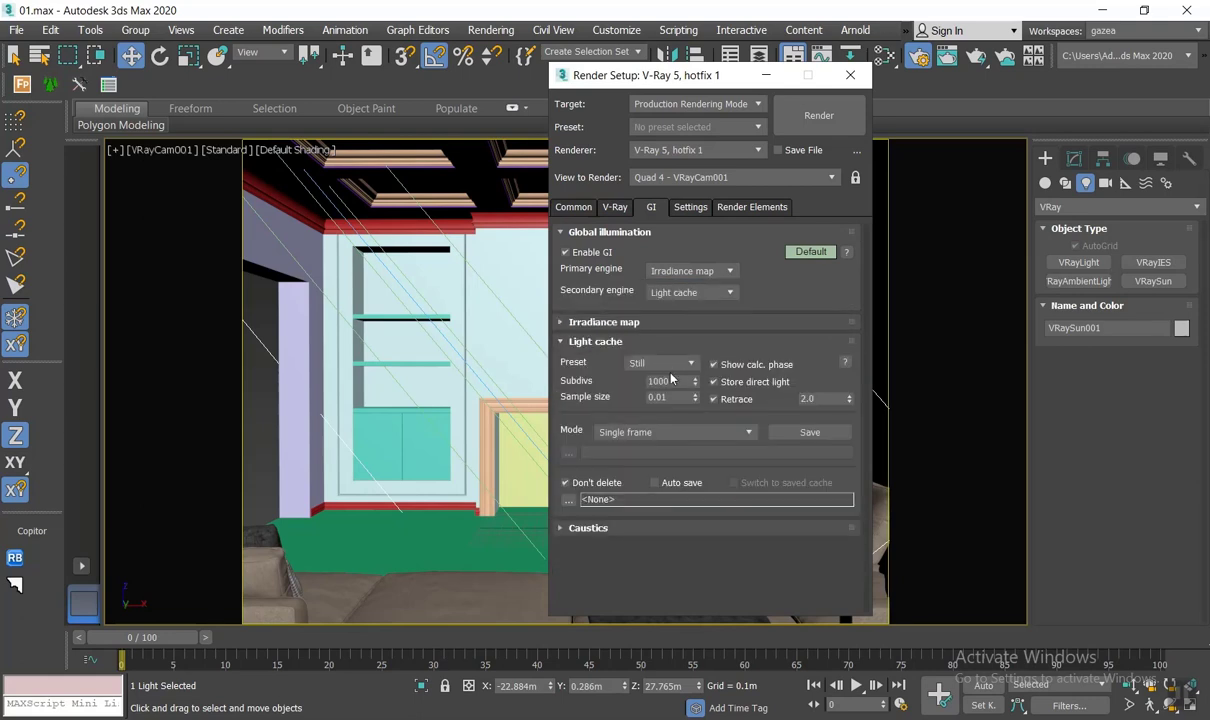
pyautogui.doubleClick(670, 381)
pyautogui.click(690, 207)
pyautogui.click(725, 207)
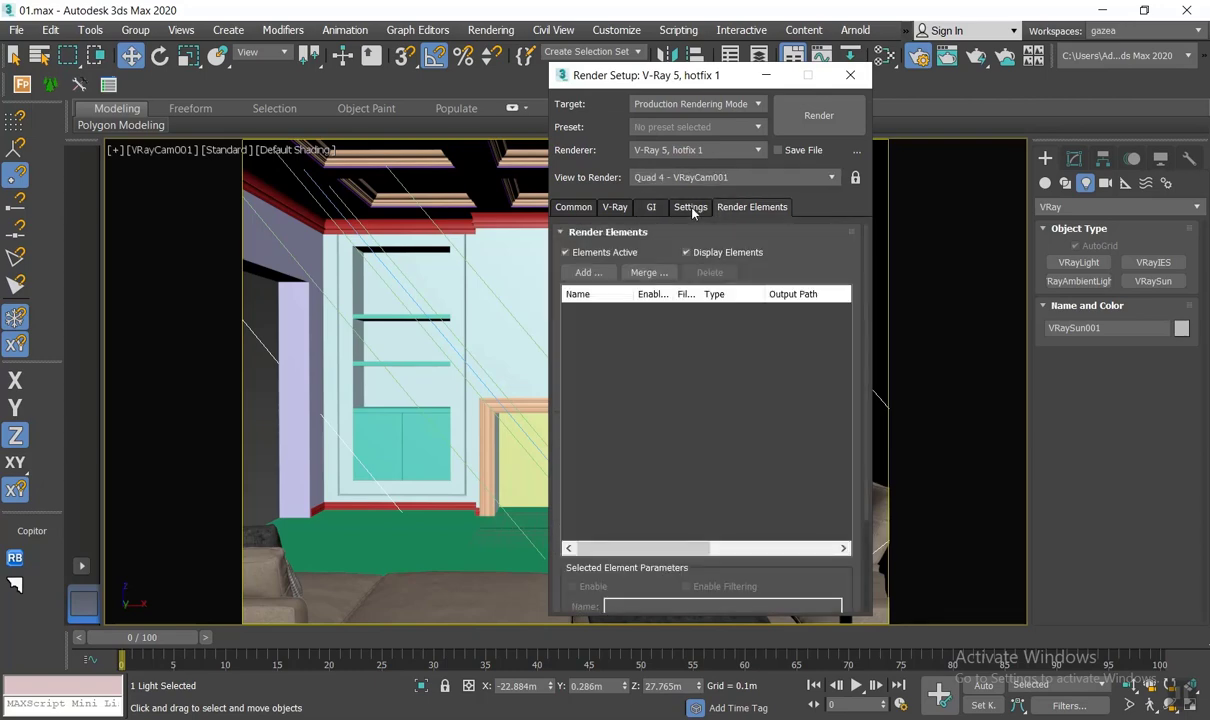
pyautogui.click(690, 207)
pyautogui.click(850, 75)
# Step: Enable the material override in the V-Ray global switches with a VRayMtl, and close the render setup
pyautogui.rightClick(448, 225)
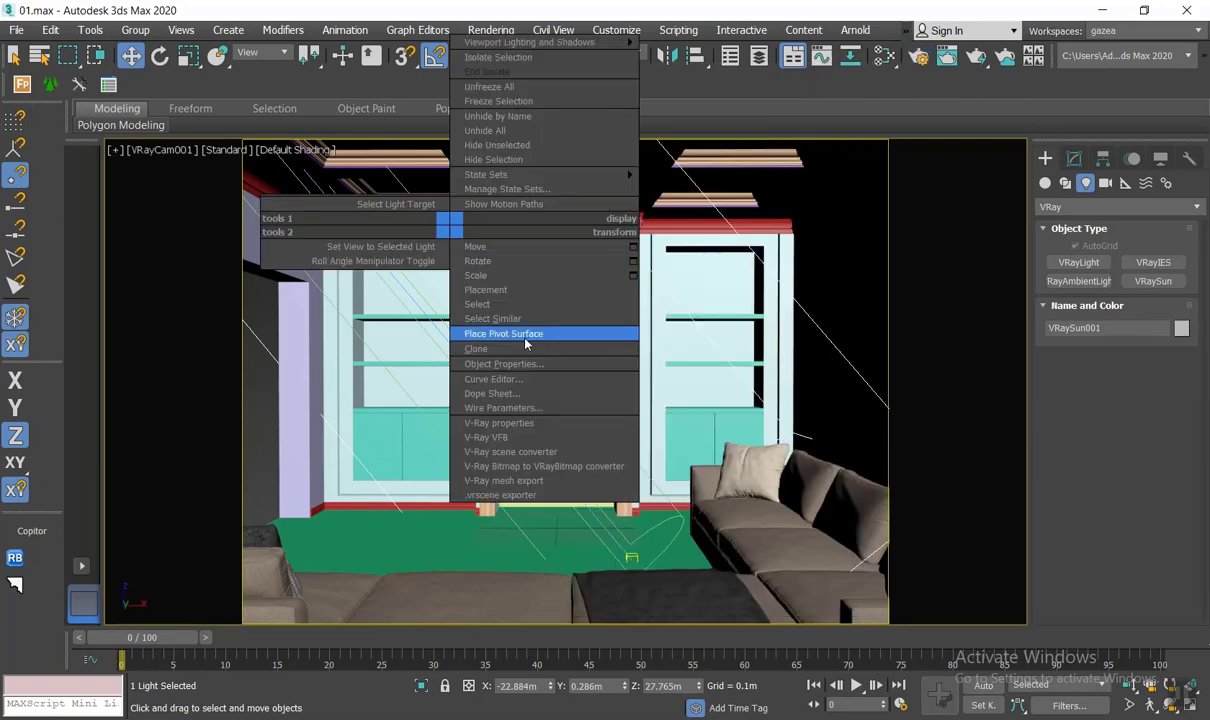
pyautogui.click(482, 29)
pyautogui.click(520, 120)
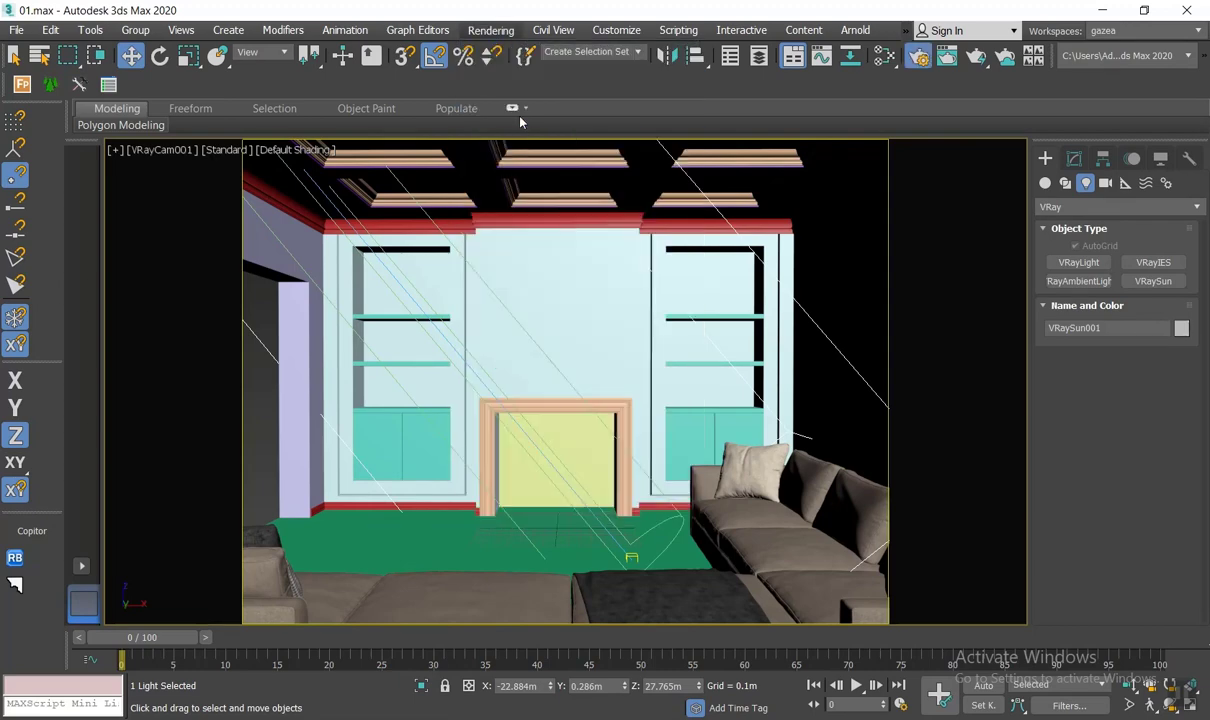
pyautogui.click(536, 340)
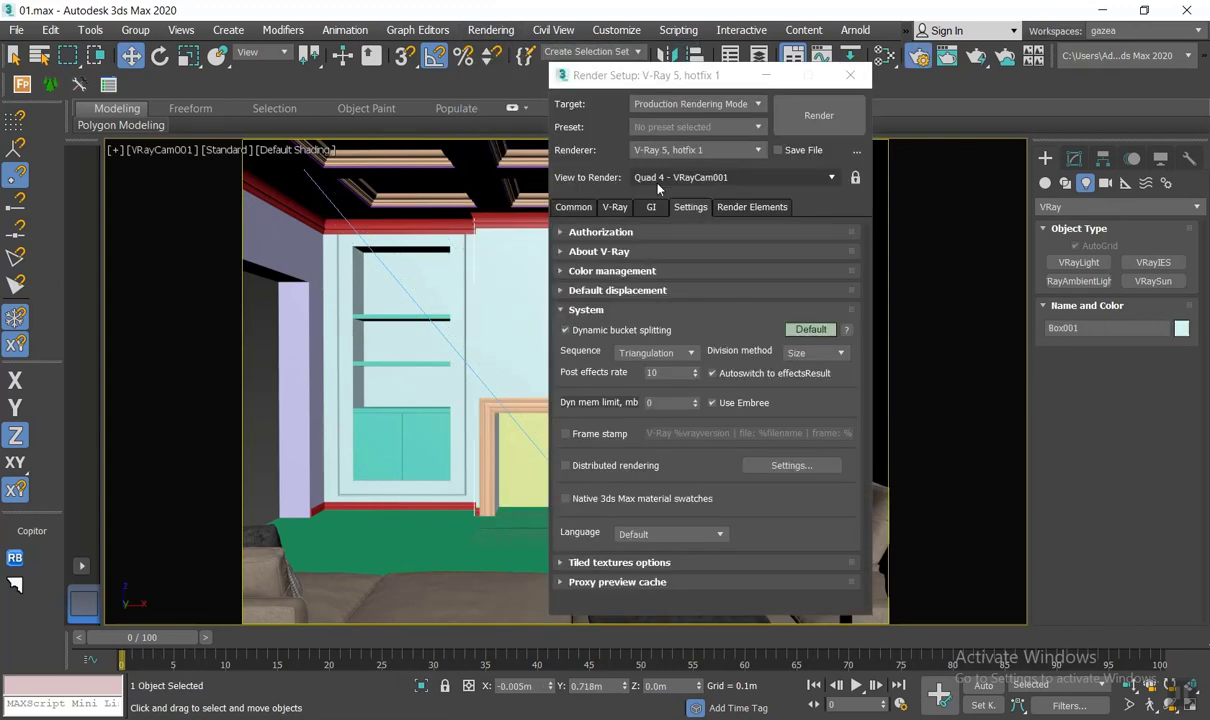
pyautogui.click(614, 207)
pyautogui.click(608, 251)
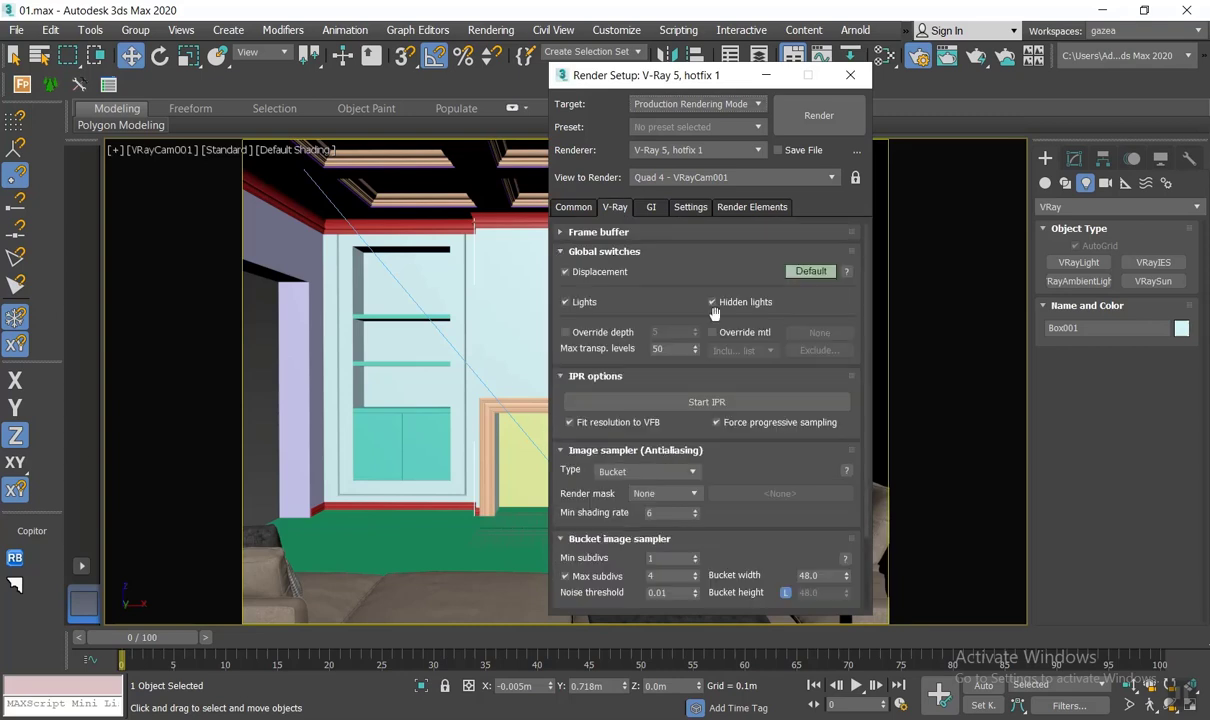
pyautogui.click(744, 337)
pyautogui.click(825, 333)
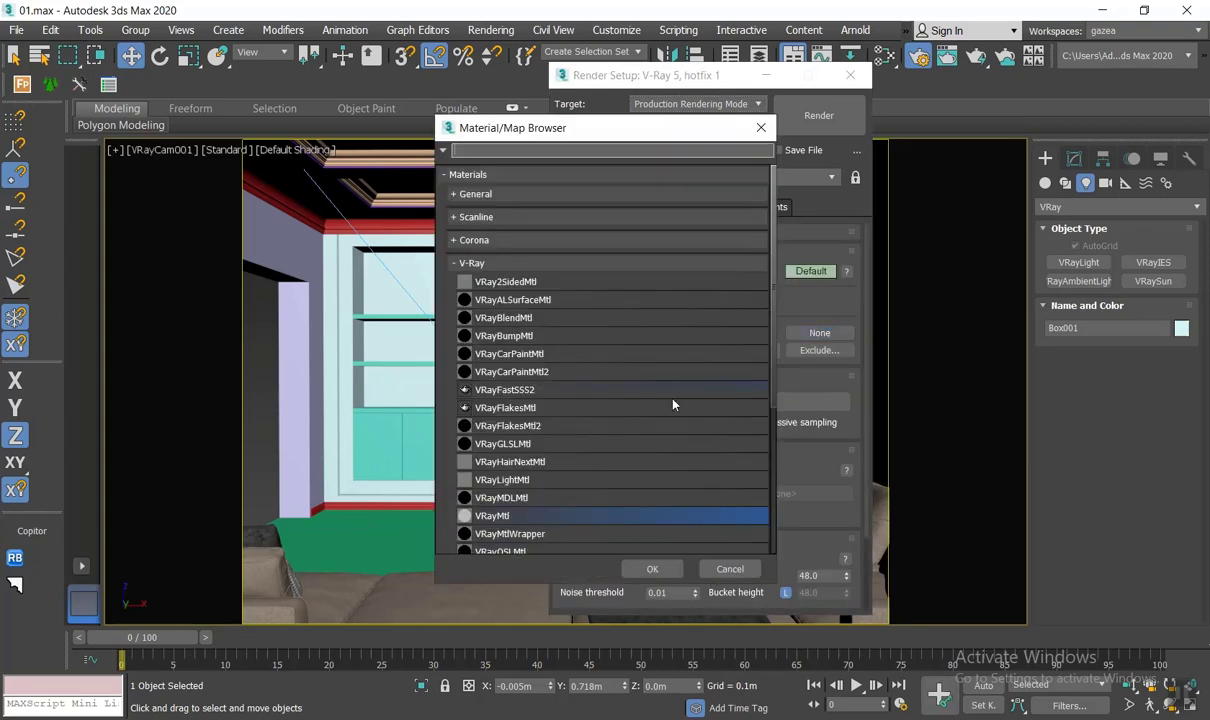
pyautogui.doubleClick(535, 514)
pyautogui.click(850, 75)
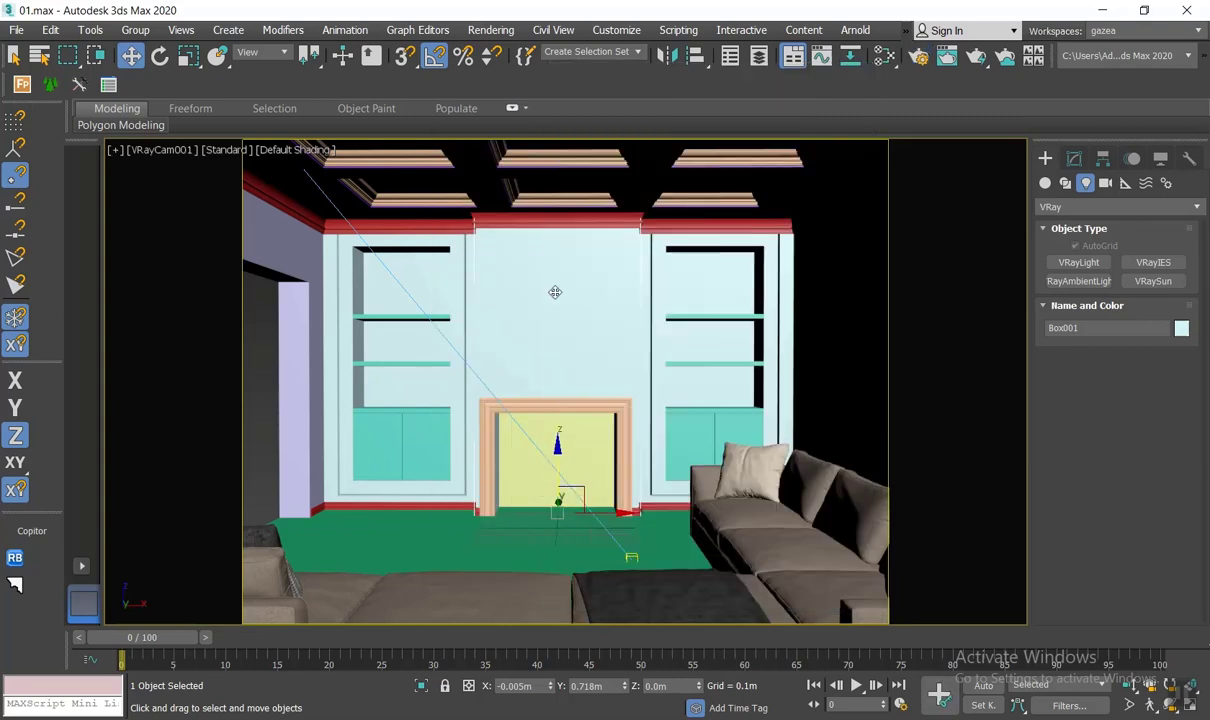
# Step: Bring up the V-Ray frame buffer and start an interactive render of the camera view
pyautogui.rightClick(724, 277)
pyautogui.click(640, 503)
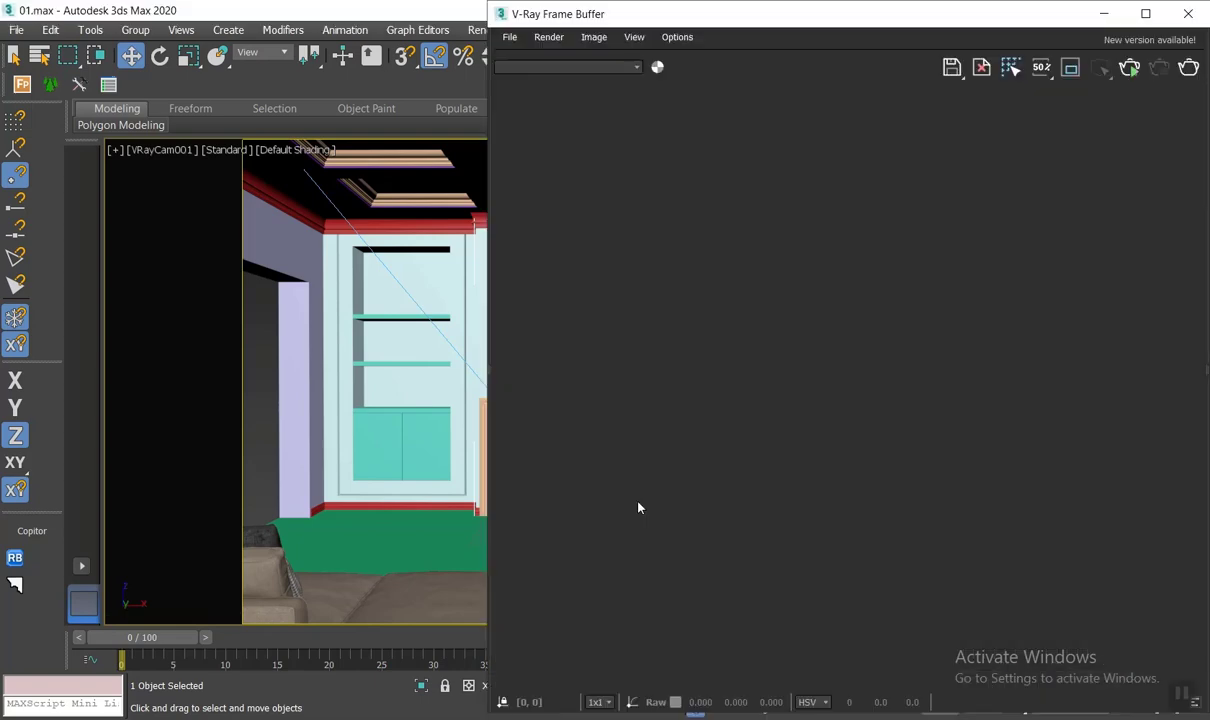
pyautogui.moveTo(970, 30); pyautogui.dragTo(649, 64)
pyautogui.click(829, 94)
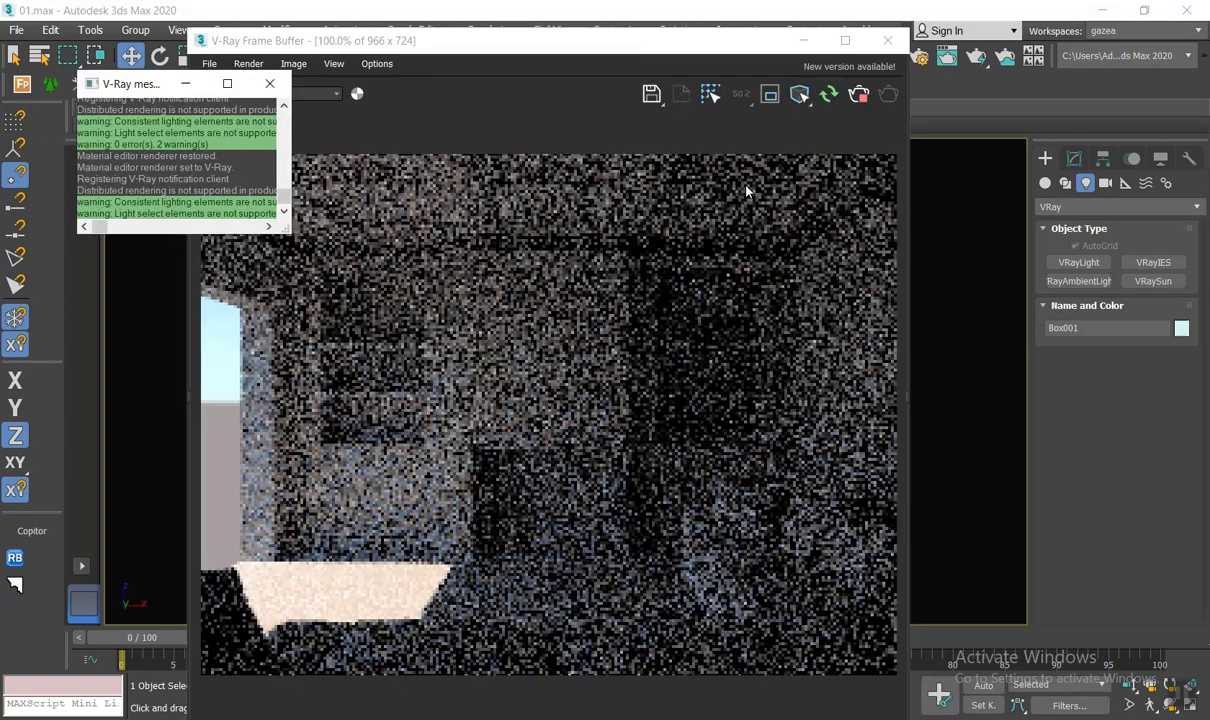
pyautogui.scroll(-2, 659, 293)
pyautogui.scroll(2, 659, 293)
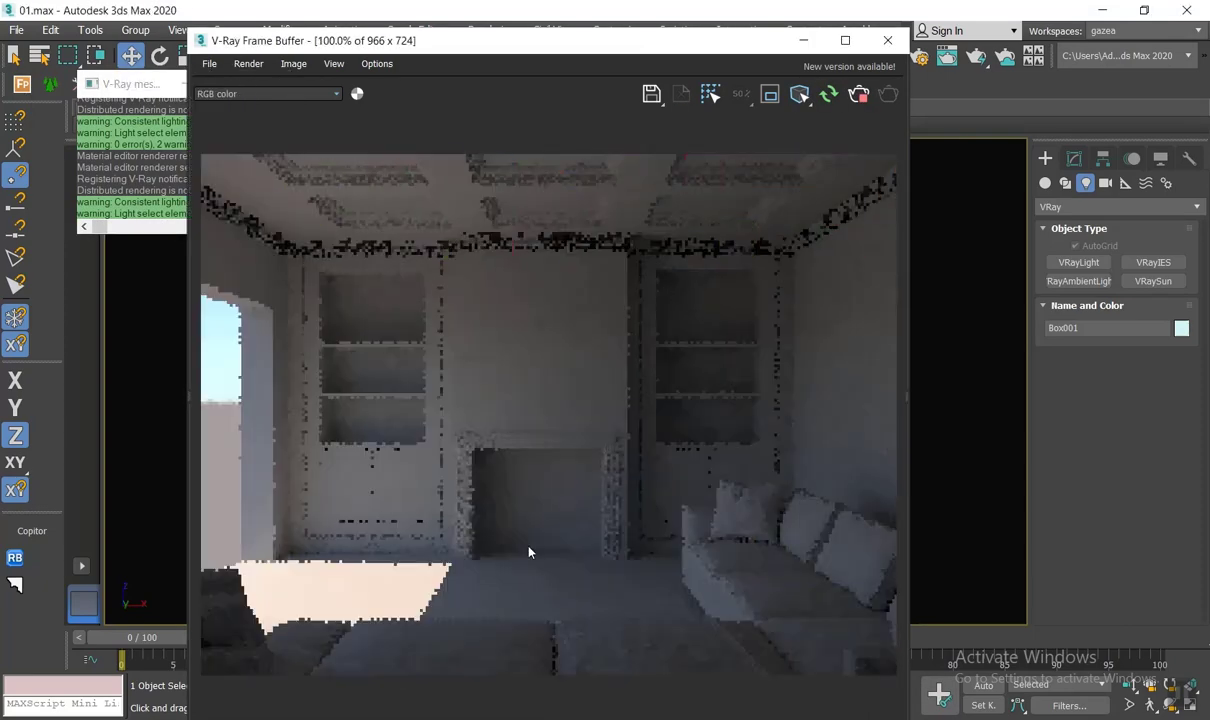
pyautogui.moveTo(589, 50); pyautogui.dragTo(824, 63)
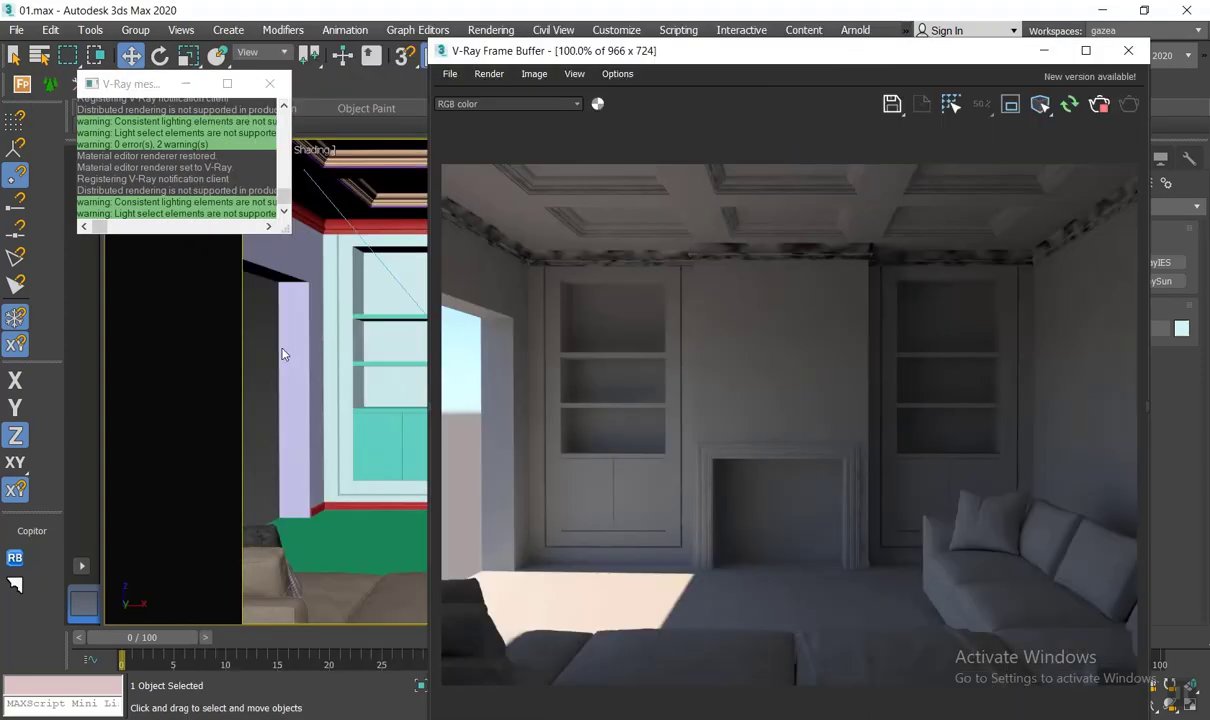
# Step: Select the VRaySun light by way of its target in the camera view, keeping the render in sight
pyautogui.click(346, 216)
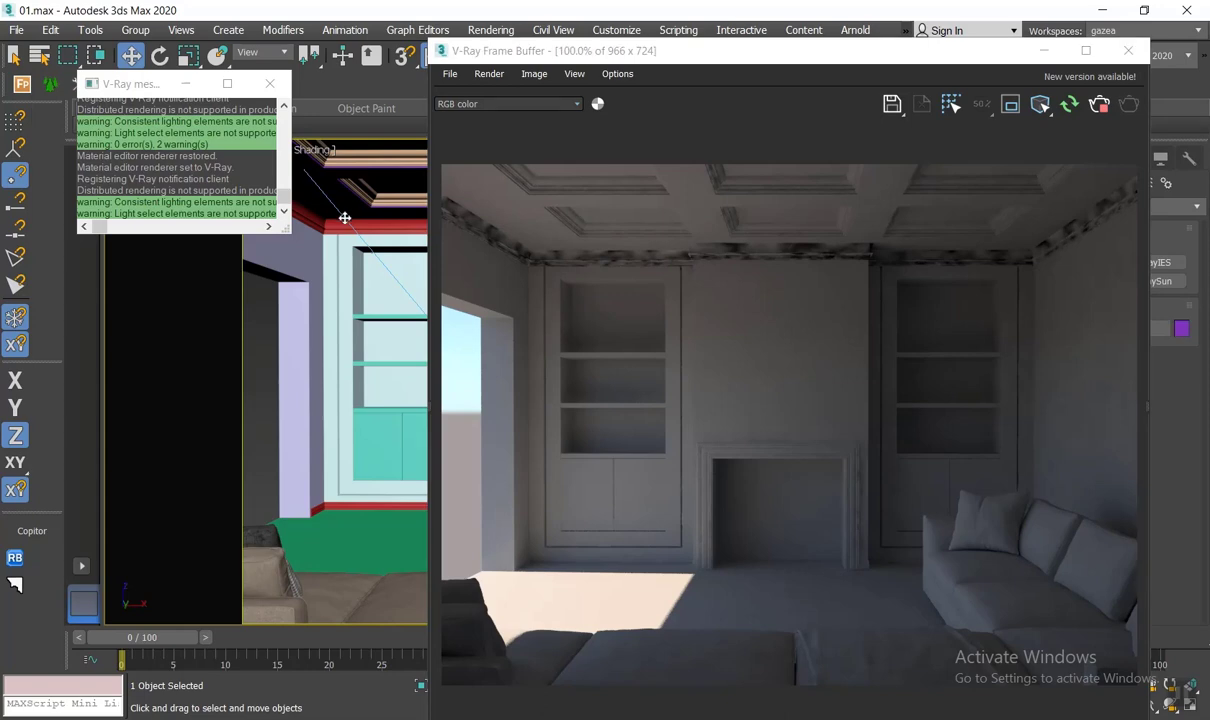
pyautogui.click(343, 217)
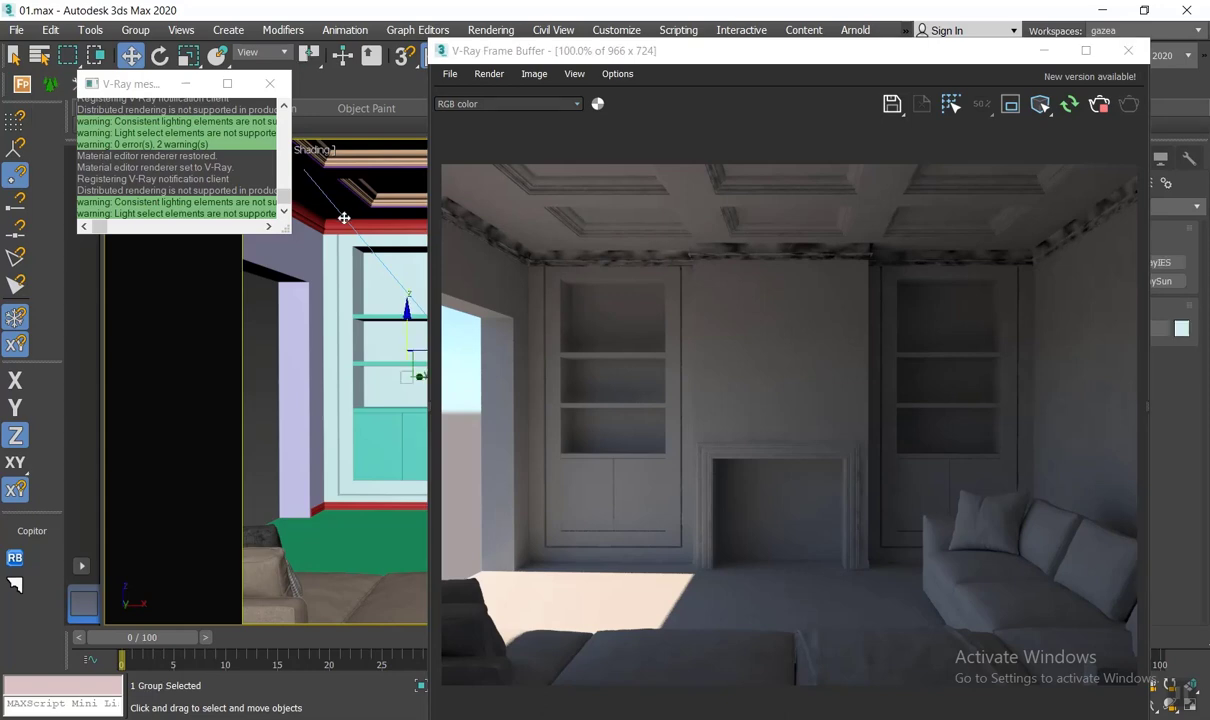
pyautogui.moveTo(824, 55); pyautogui.dragTo(48, 594)
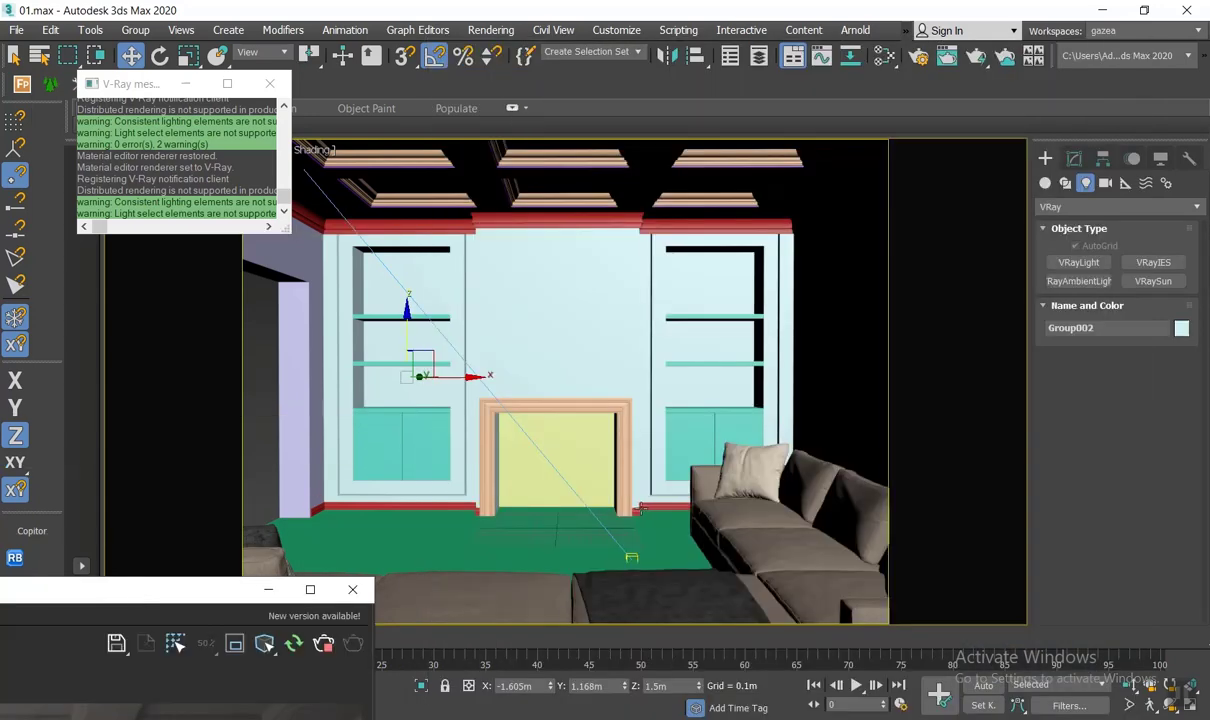
pyautogui.click(628, 560)
pyautogui.rightClick(622, 441)
pyautogui.click(606, 422)
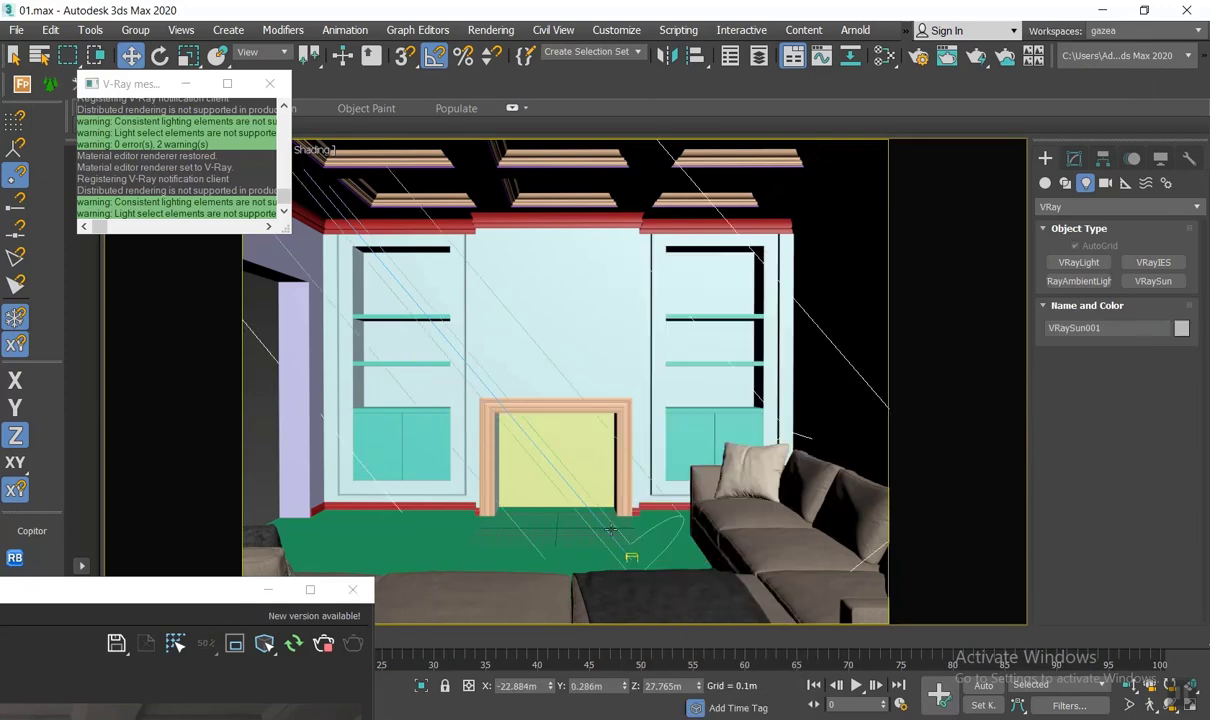
pyautogui.moveTo(178, 594); pyautogui.dragTo(749, 56)
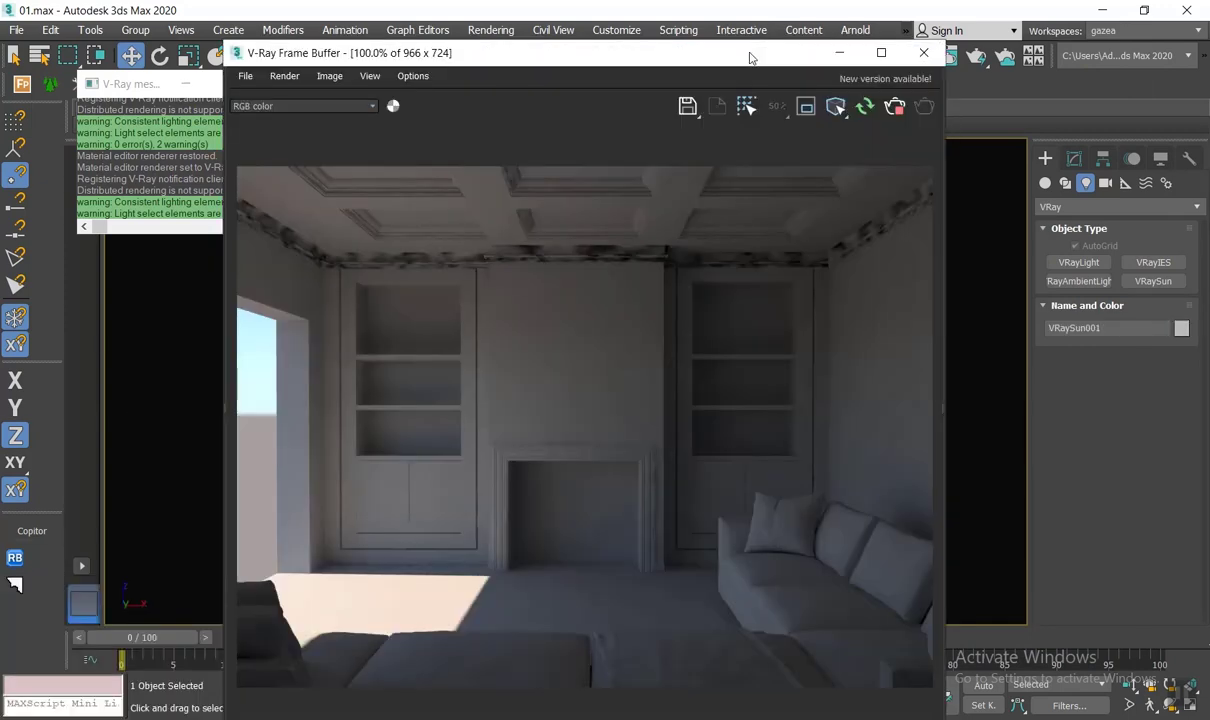
# Step: Set the VRaySun's size multiplier to 100 to soften its shadows
pyautogui.click(1075, 159)
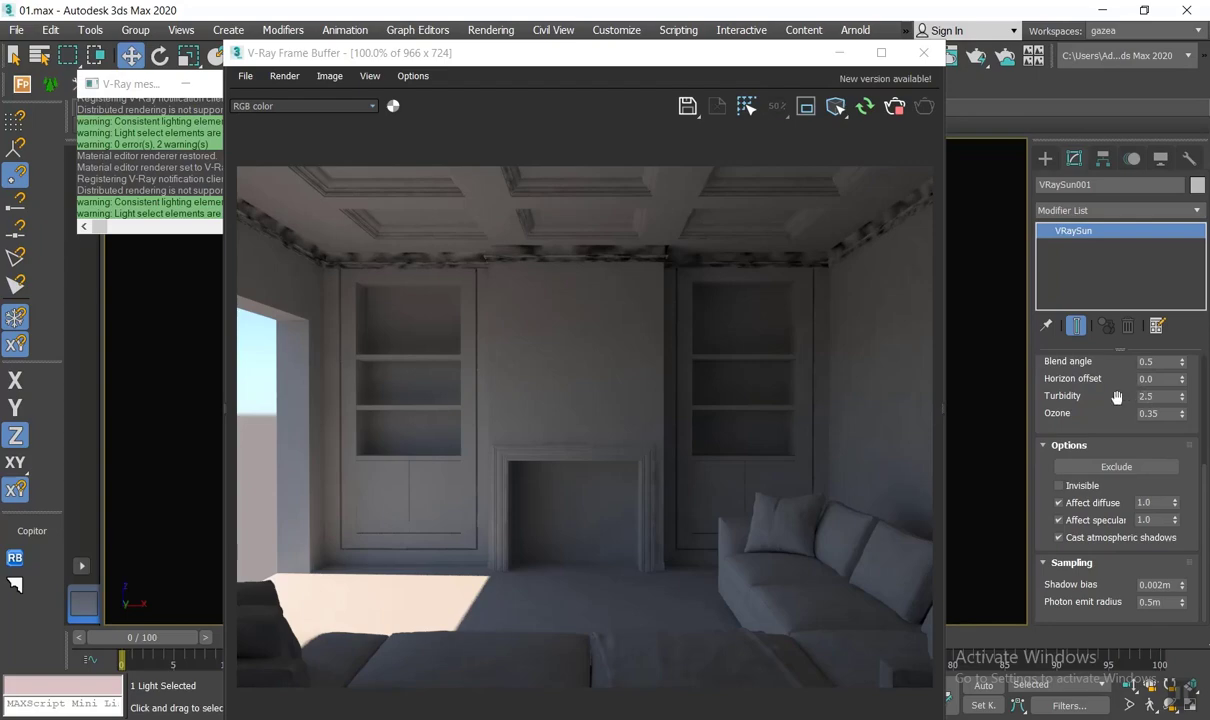
pyautogui.moveTo(1116, 398); pyautogui.dragTo(1092, 608)
pyautogui.doubleClick(1158, 421)
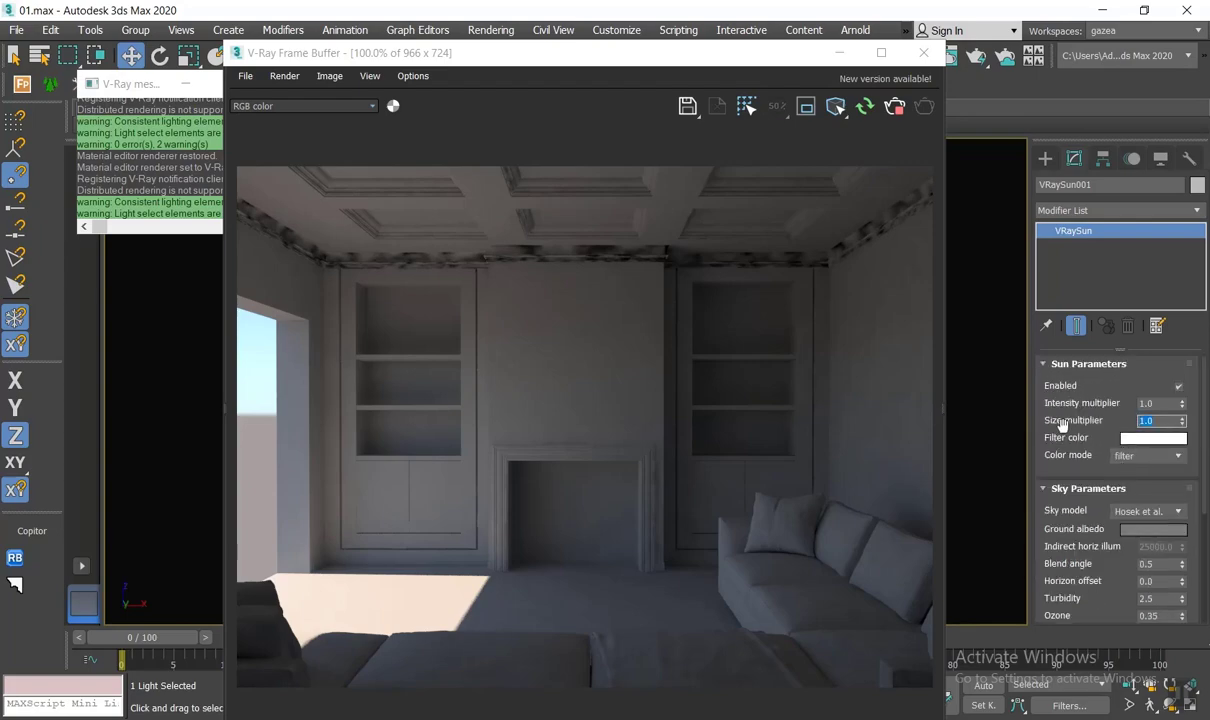
pyautogui.write('50')
pyautogui.press('Return')
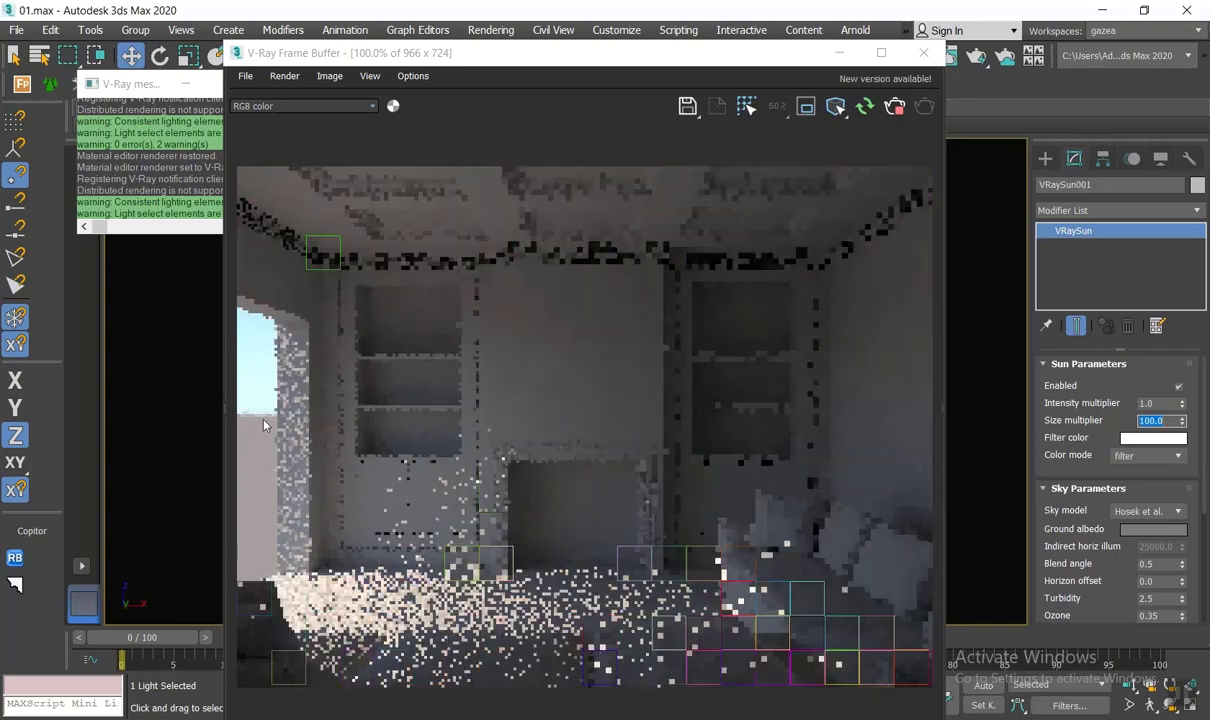
# Step: Set the VRaySun's horizon offset to 30 in its sky parameters
pyautogui.click(1164, 585)
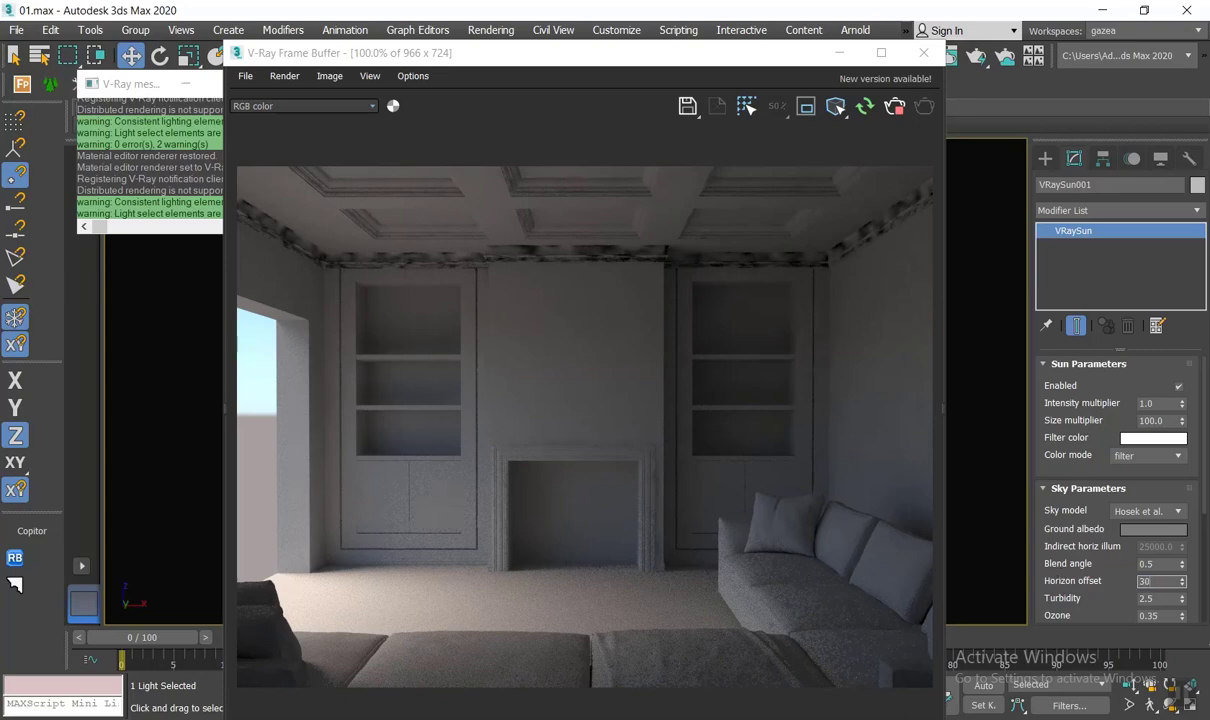
pyautogui.write('30')
pyautogui.press('Return')
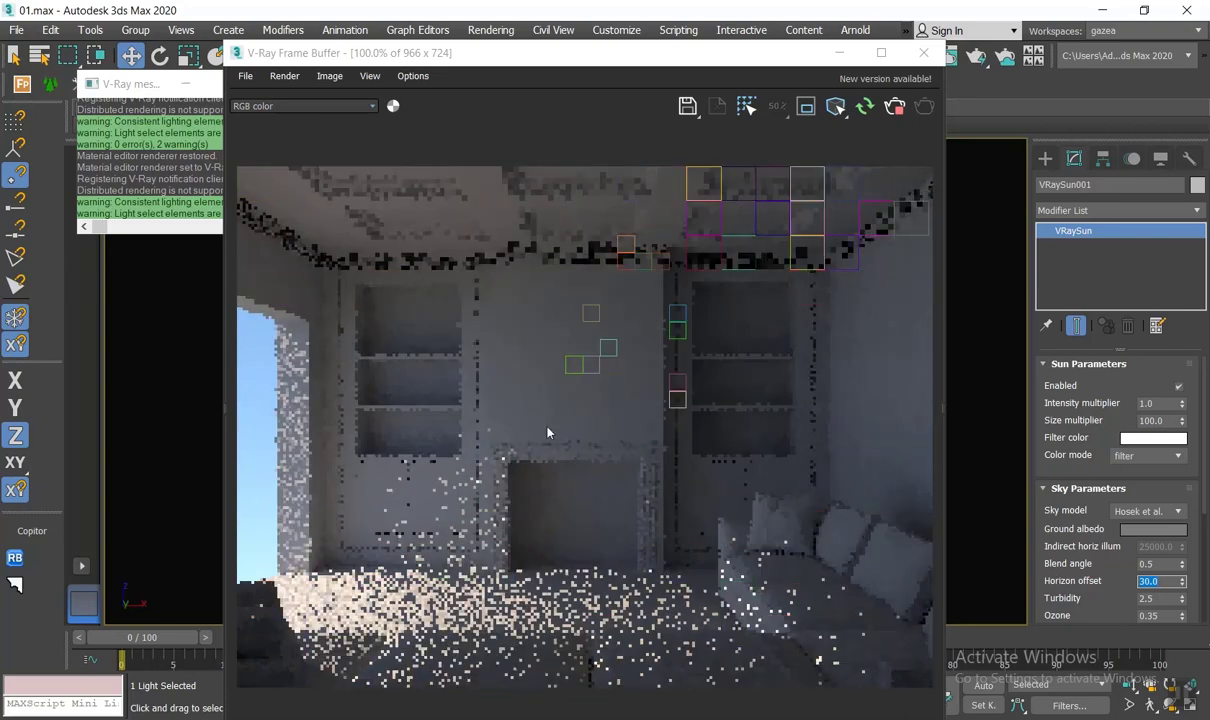
pyautogui.moveTo(600, 60); pyautogui.dragTo(576, 36)
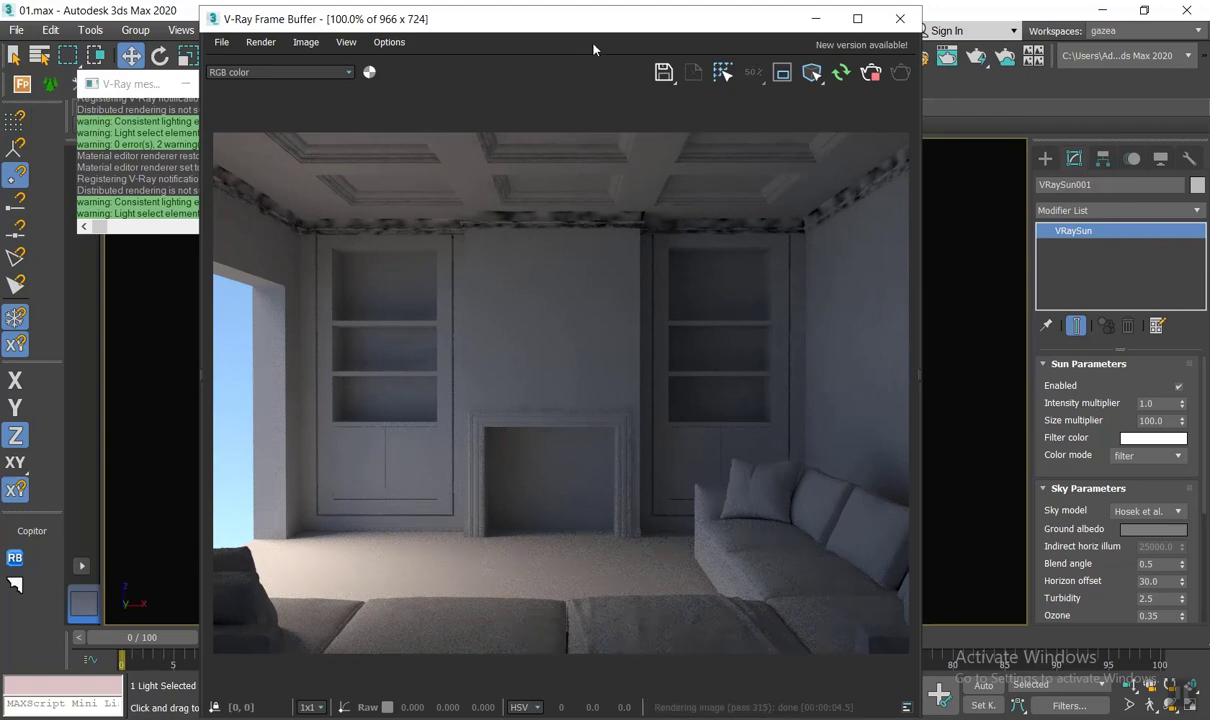
# Step: Select the red crown moulding and enter the Spline sub-object level of its base line
pyautogui.moveTo(560, 19); pyautogui.dragTo(418, 18)
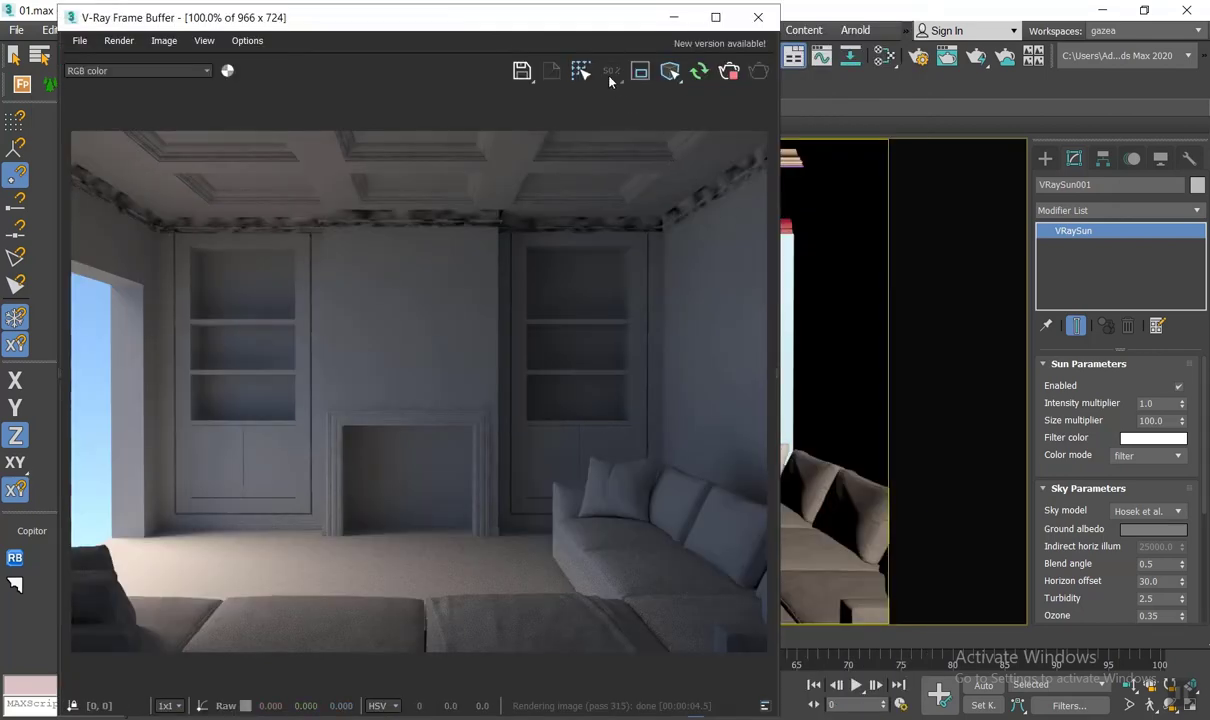
pyautogui.moveTo(515, 27); pyautogui.dragTo(391, 42)
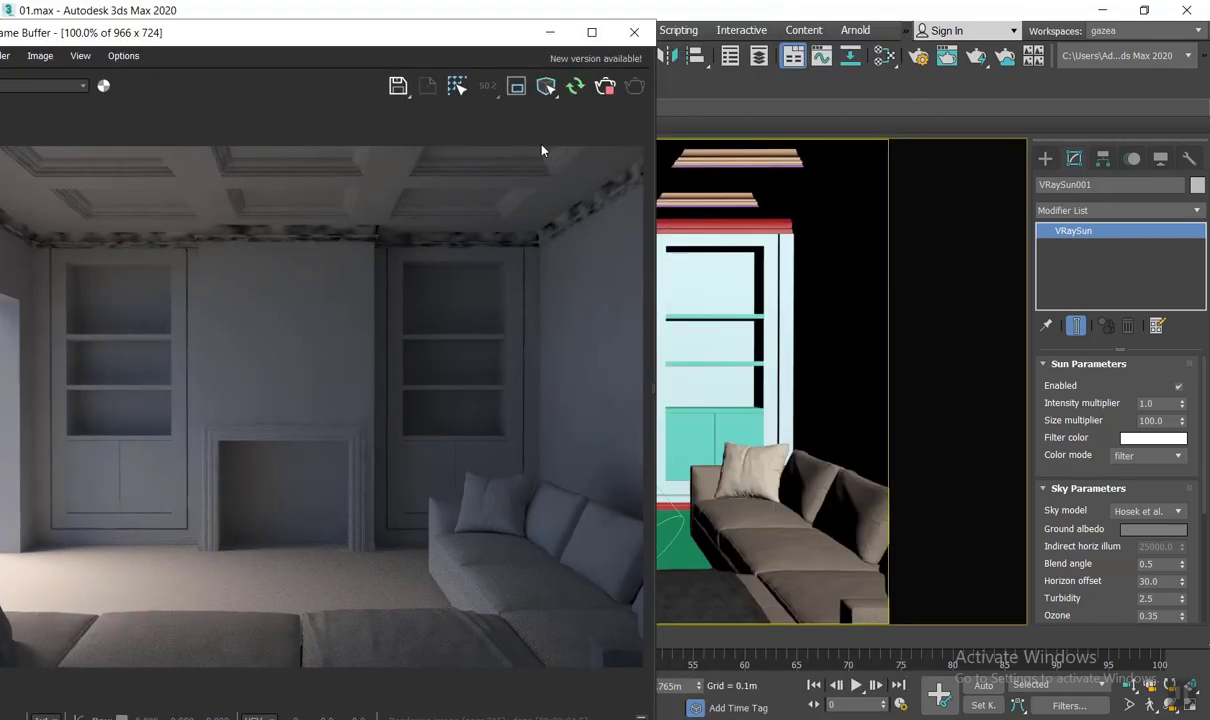
pyautogui.click(716, 226)
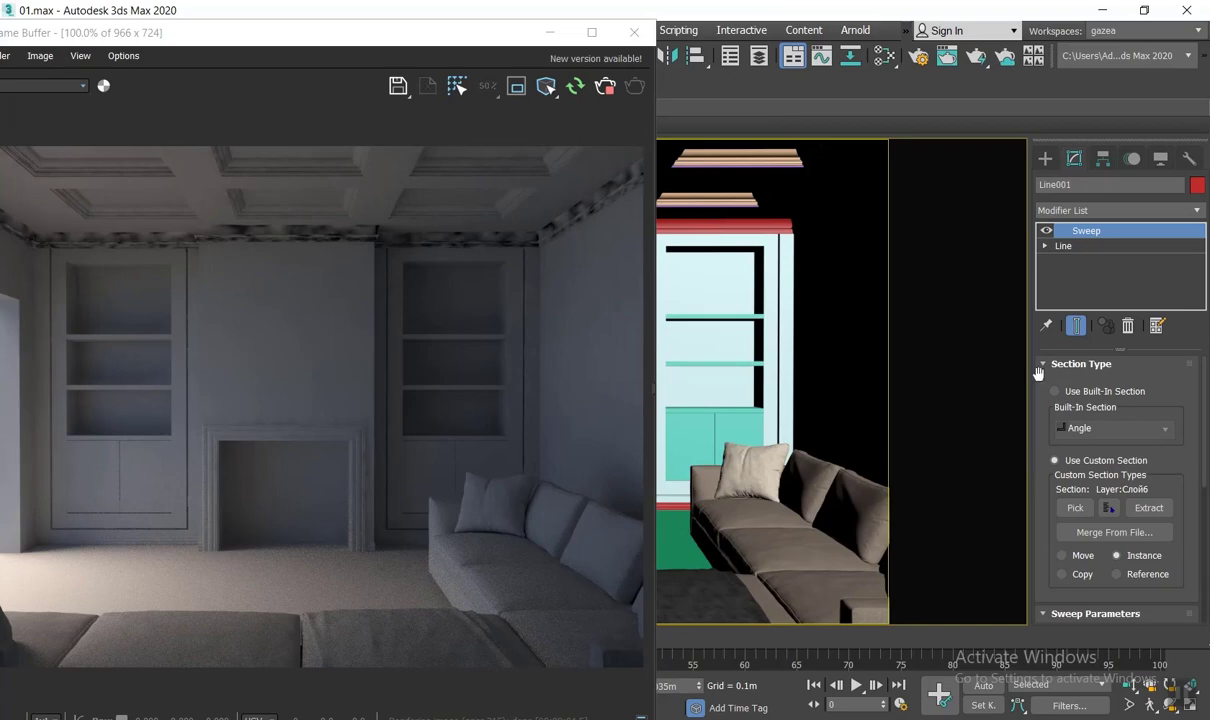
pyautogui.click(1045, 245)
pyautogui.click(1074, 291)
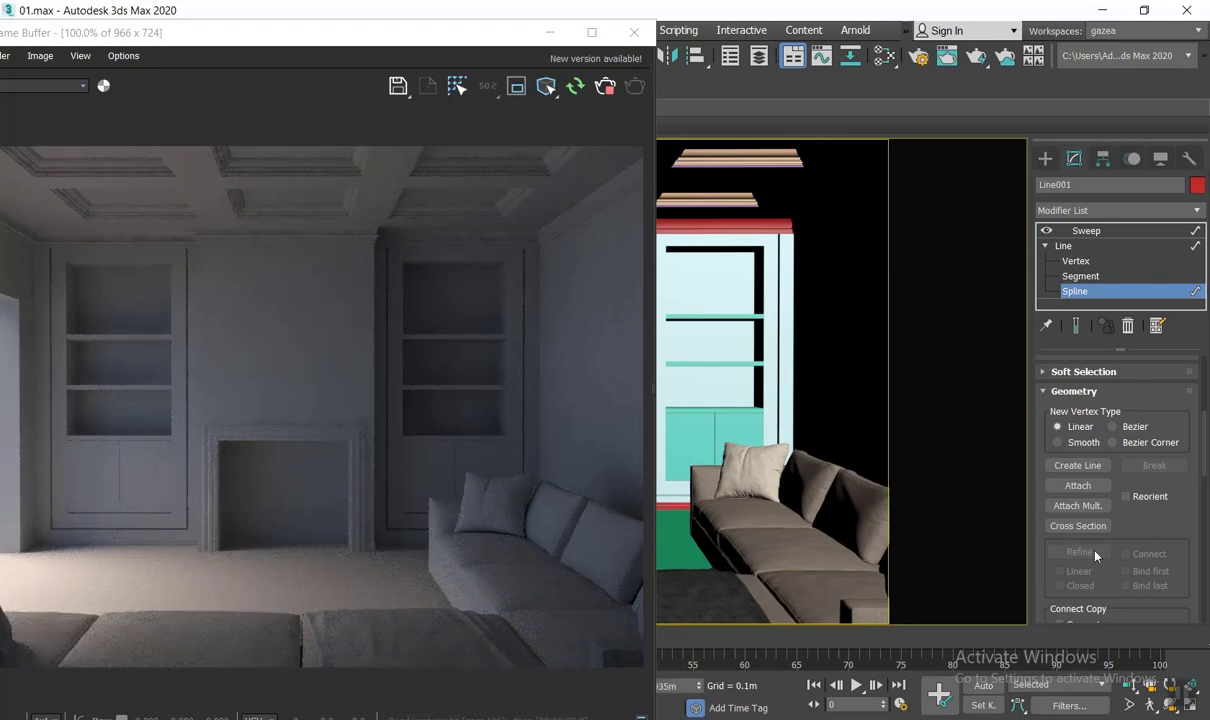
# Step: Enable Smooth Path in the crown moulding's Sweep modifier and bring the full render back into view
pyautogui.click(1119, 233)
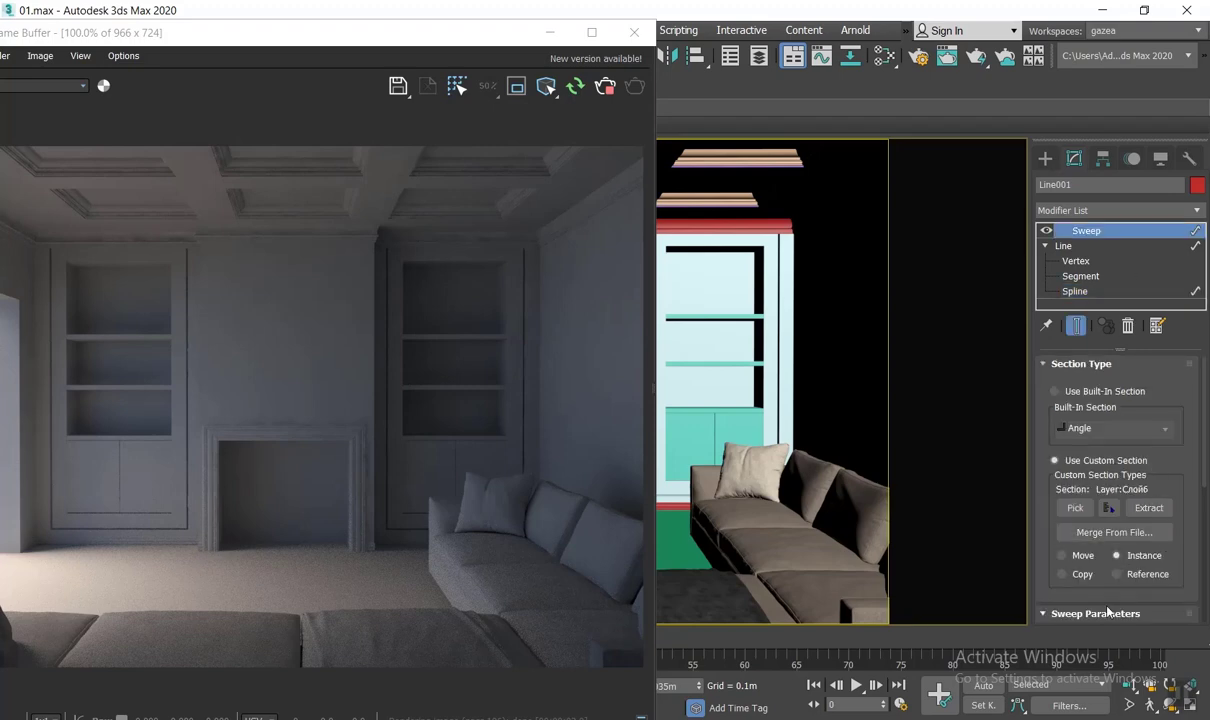
pyautogui.scroll(-5, 1102, 596)
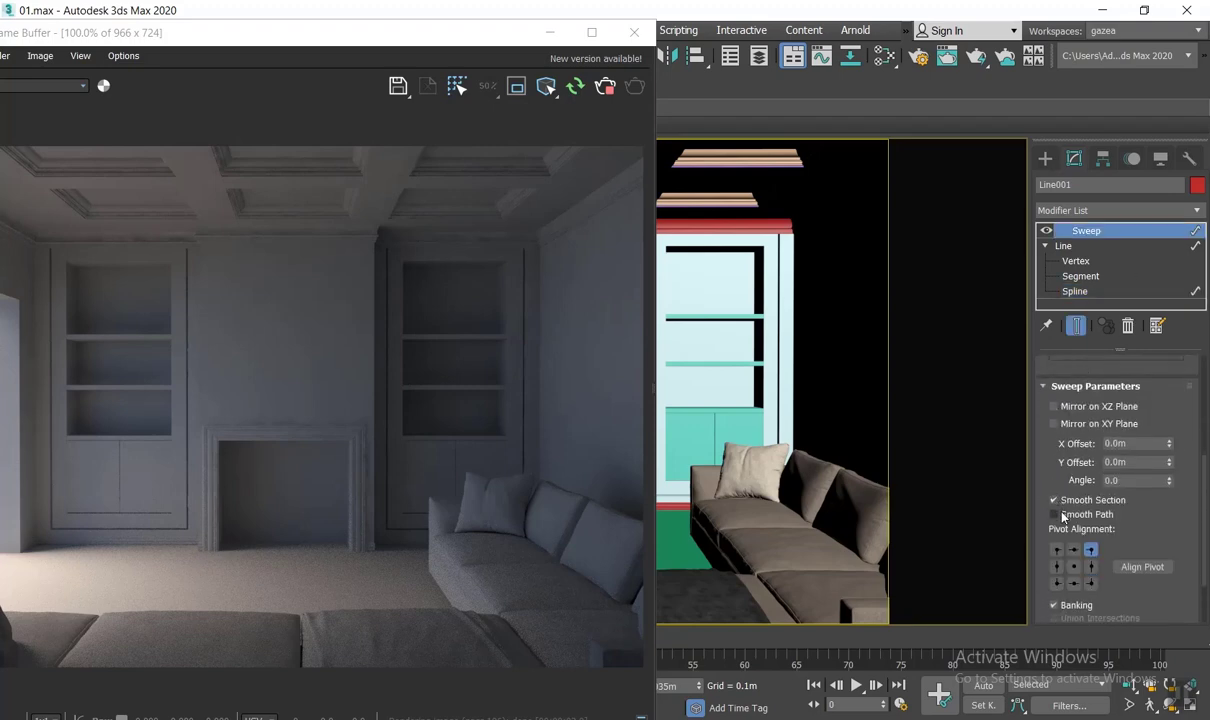
pyautogui.click(1055, 514)
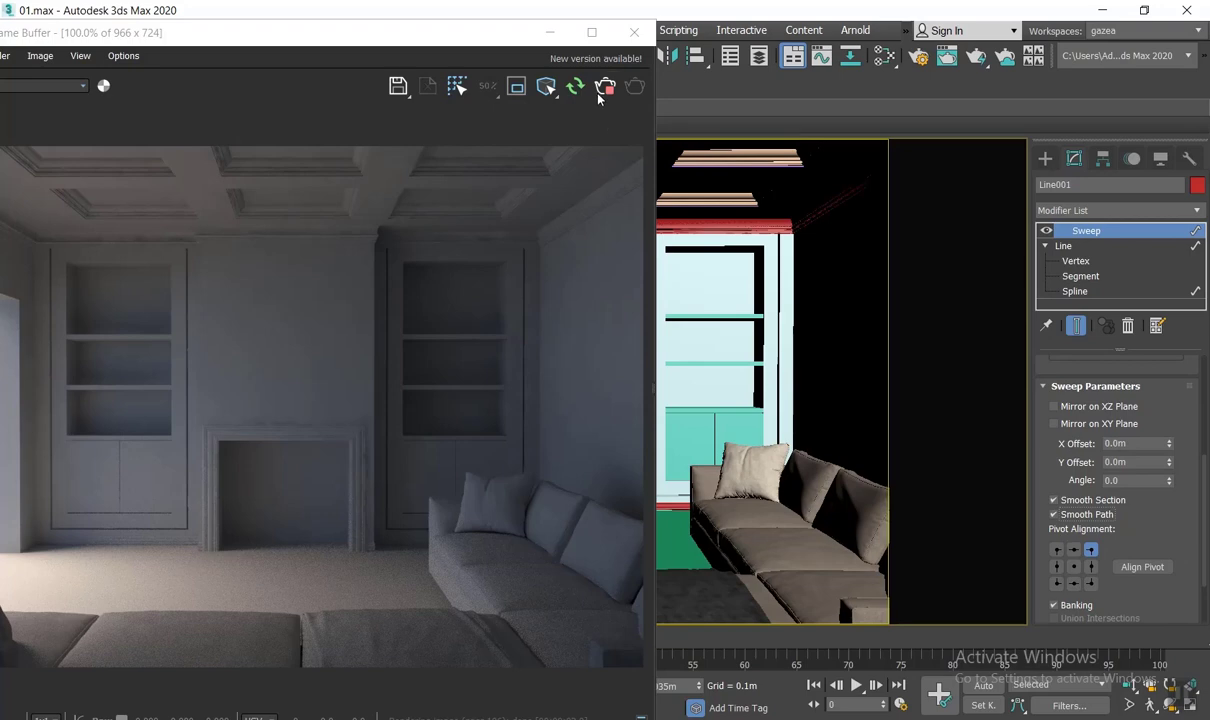
pyautogui.moveTo(357, 36); pyautogui.dragTo(724, 58)
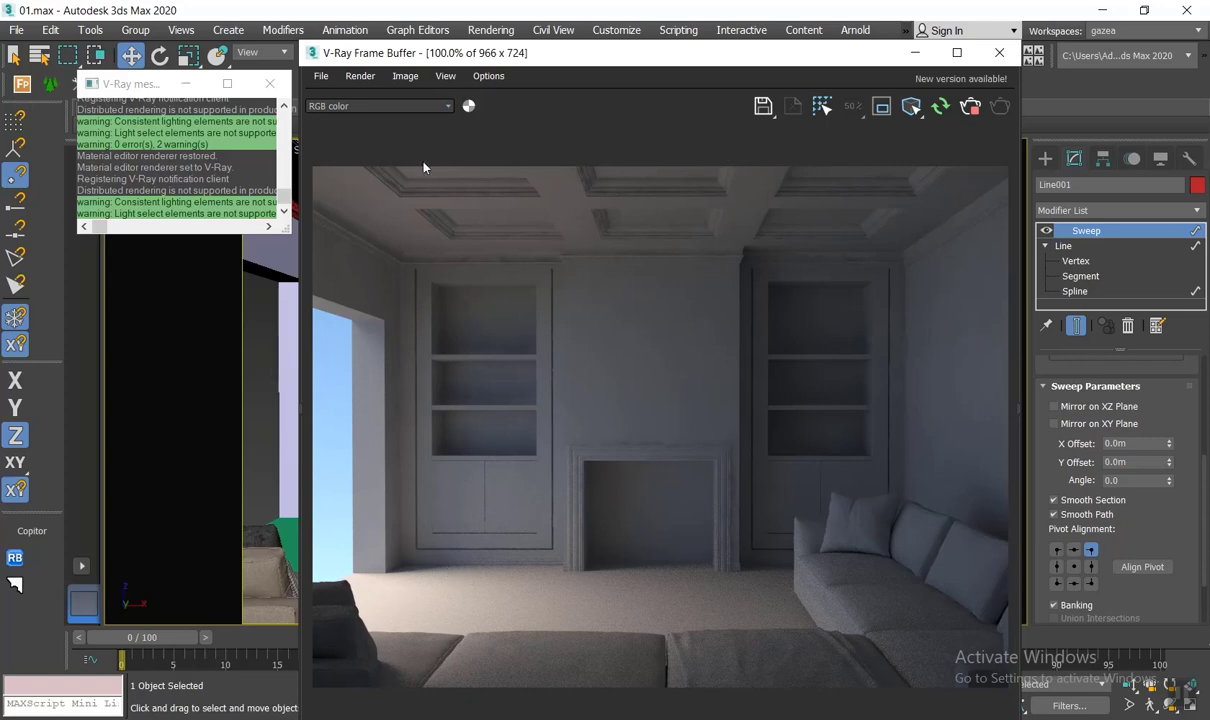
# Step: Close the V-Ray messages window and select the VRayCam001 camera of the current view
pyautogui.click(269, 83)
pyautogui.click(152, 155)
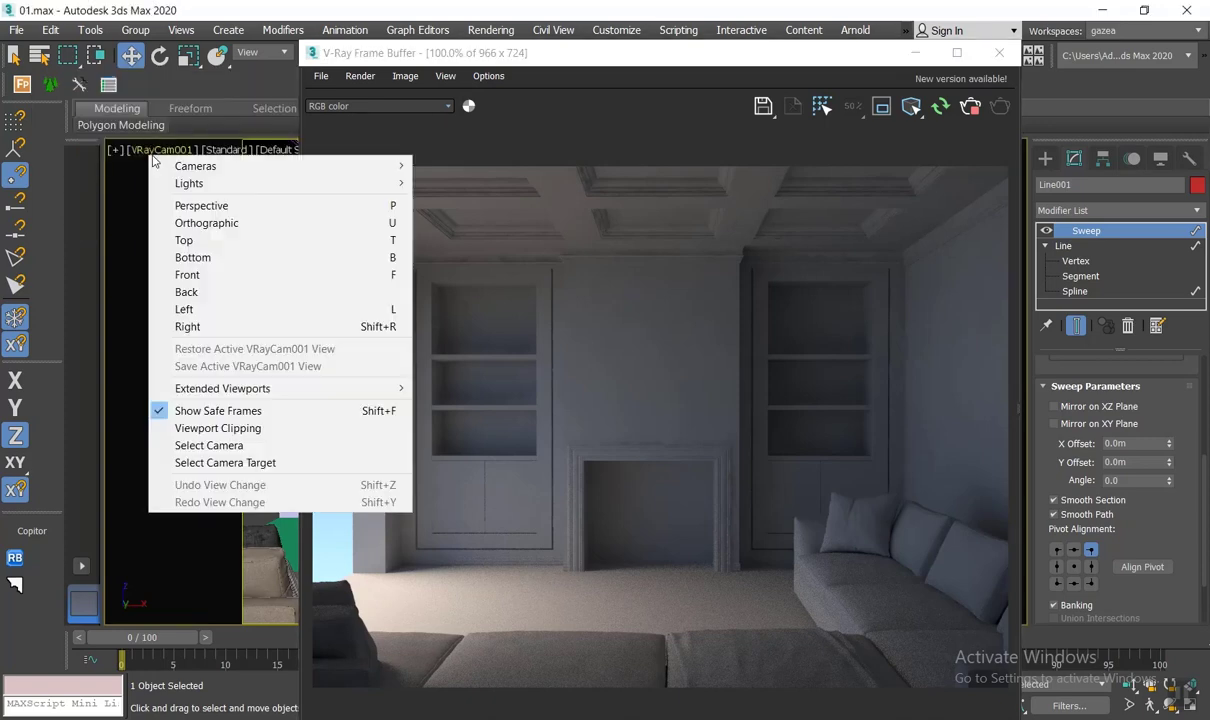
pyautogui.click(209, 445)
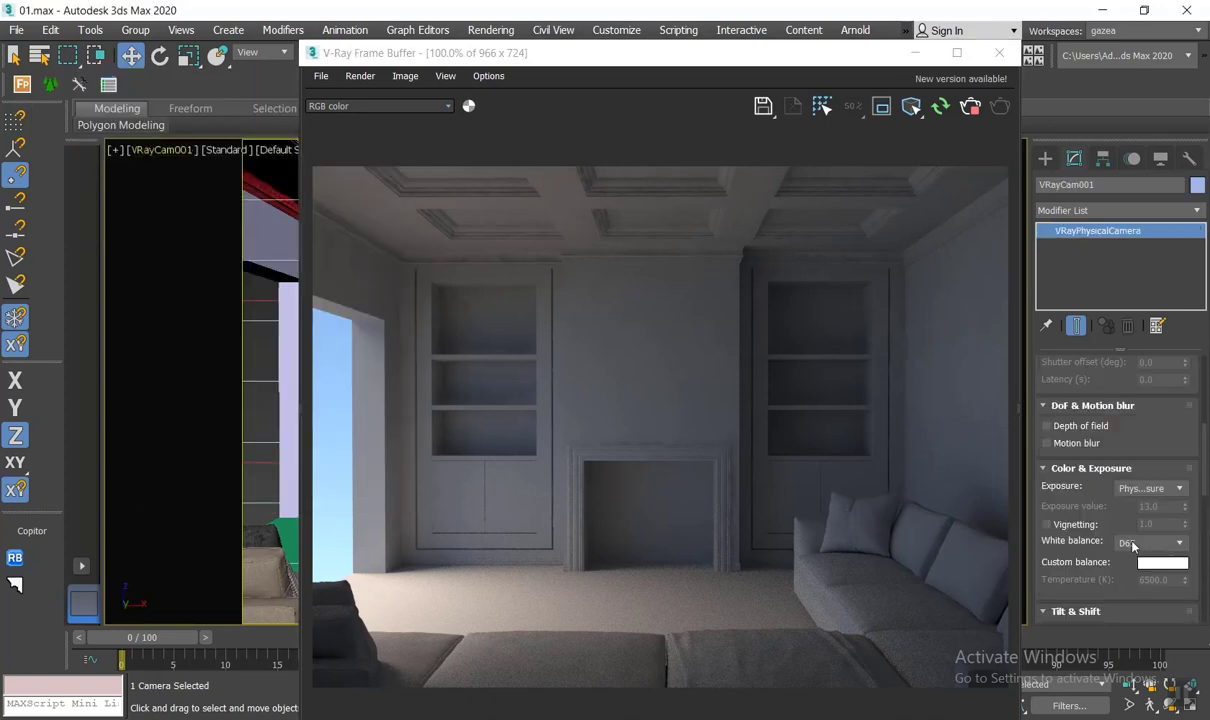
# Step: Set the VRayCam001 camera's shutter speed to 50 in its aperture parameters
pyautogui.scroll(3, 1133, 520)
pyautogui.click(1160, 491)
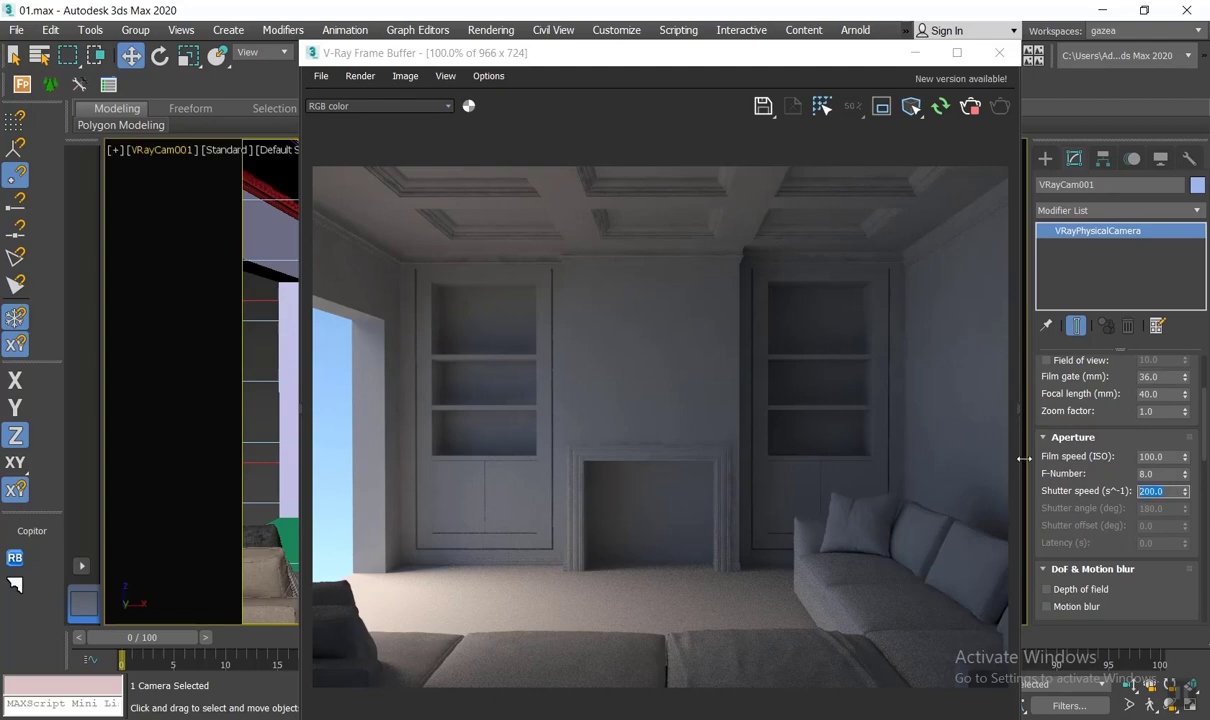
pyautogui.write('50')
pyautogui.press('Return')
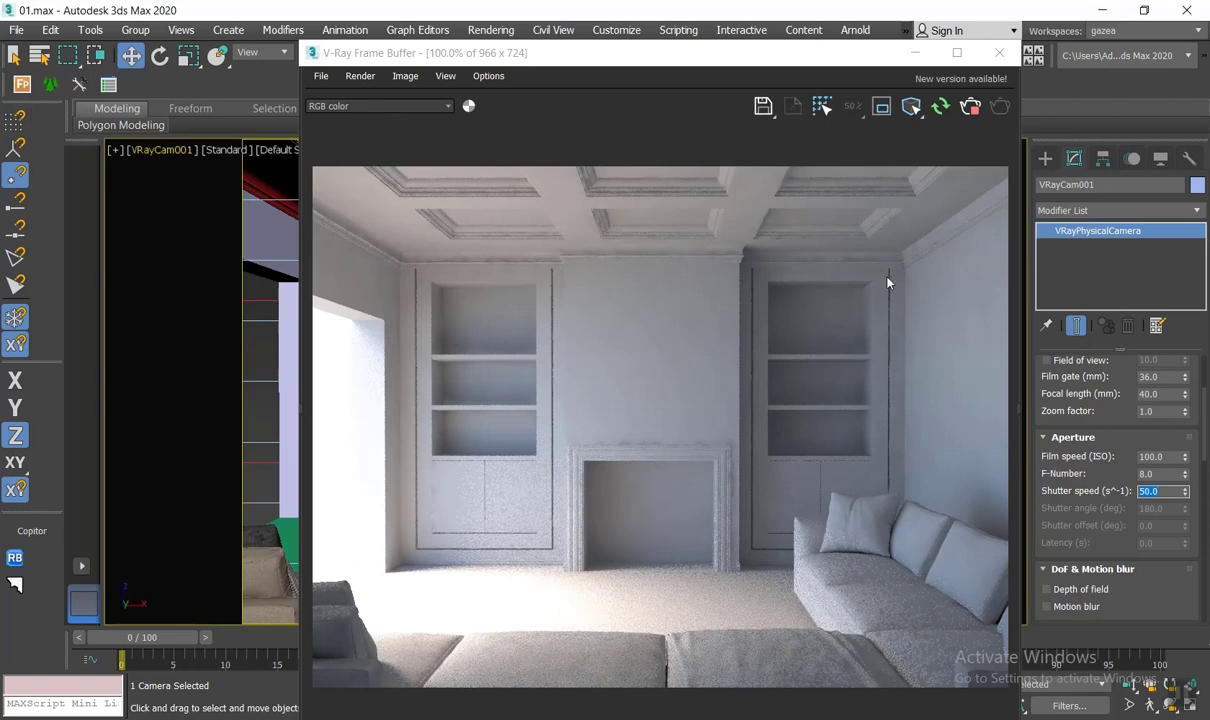
# Step: Move the render window clear of the camera parameters, reveal its layer controls and widen it to show them fully
pyautogui.moveTo(723, 48); pyautogui.dragTo(568, 9)
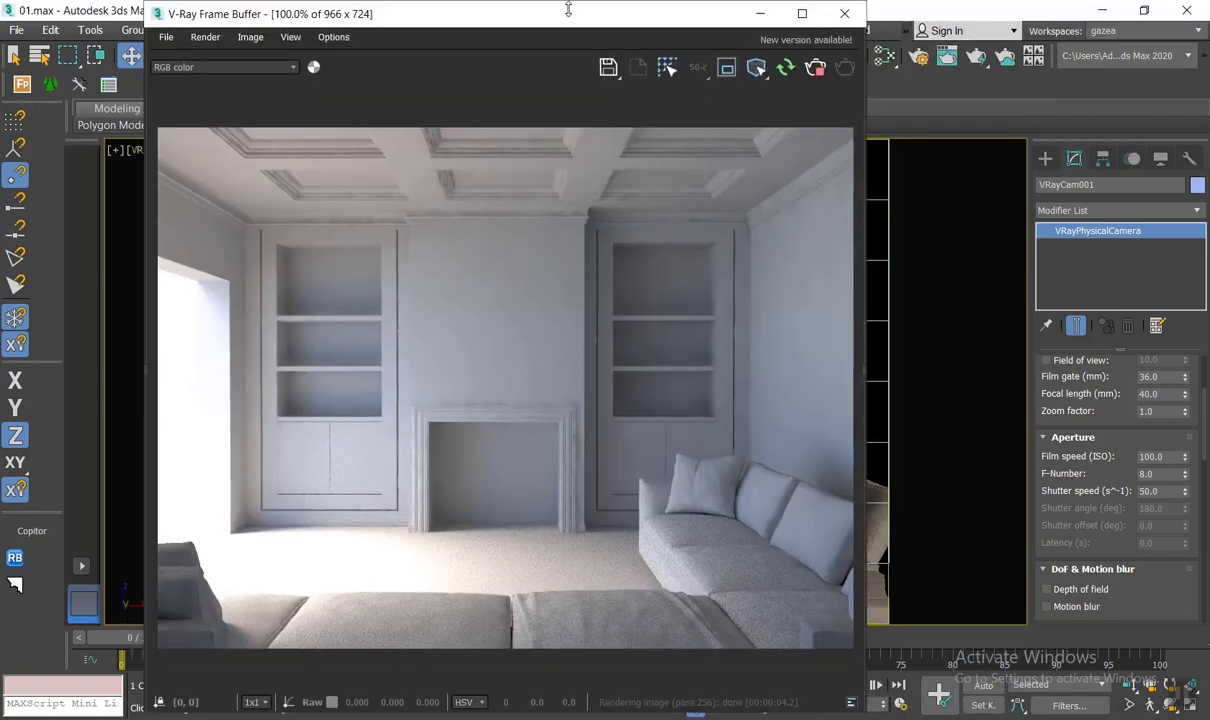
pyautogui.click(860, 367)
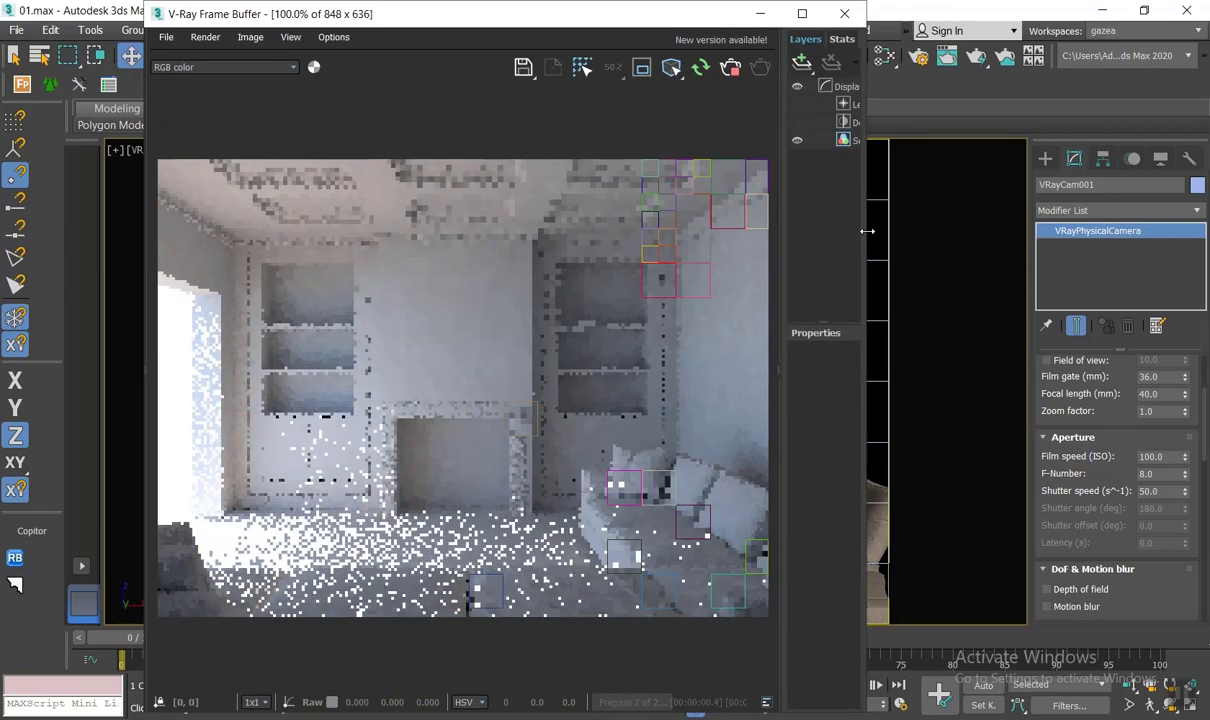
pyautogui.moveTo(868, 232); pyautogui.dragTo(998, 233)
pyautogui.moveTo(910, 236); pyautogui.dragTo(764, 242)
# Step: Add an Exposure correction layer to the render with exposure about 0.89 and highlight burn about 0.09
pyautogui.click(790, 62)
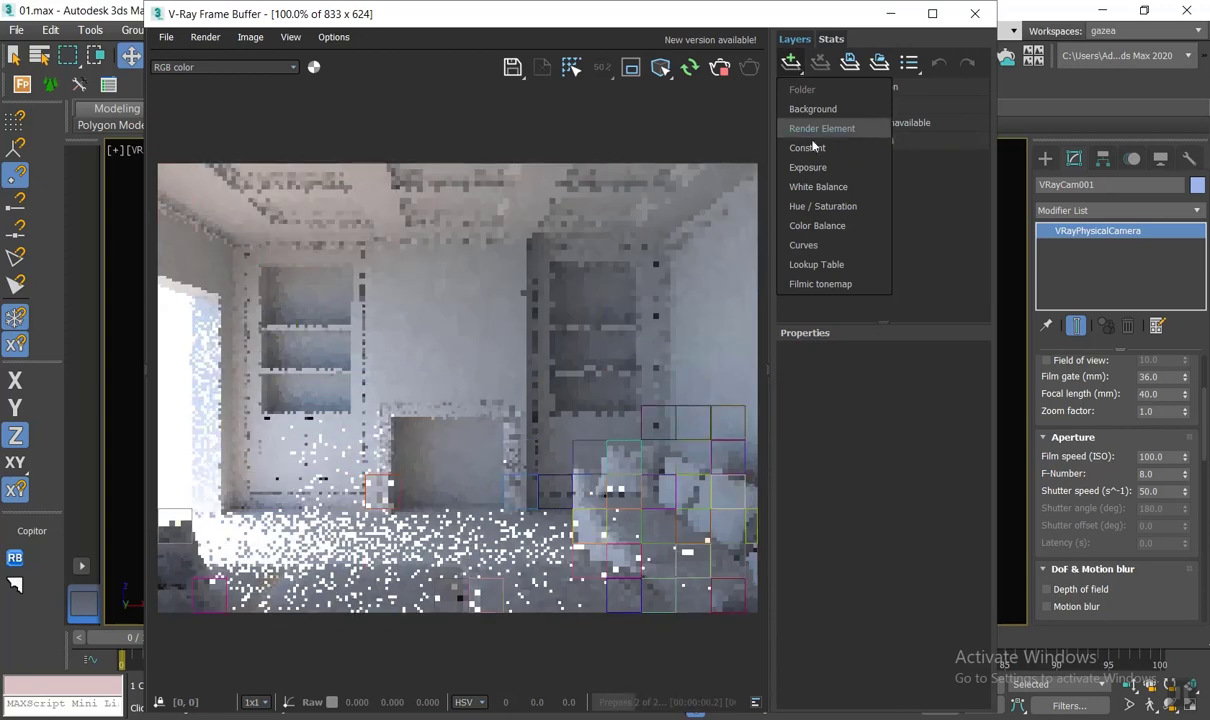
pyautogui.click(817, 169)
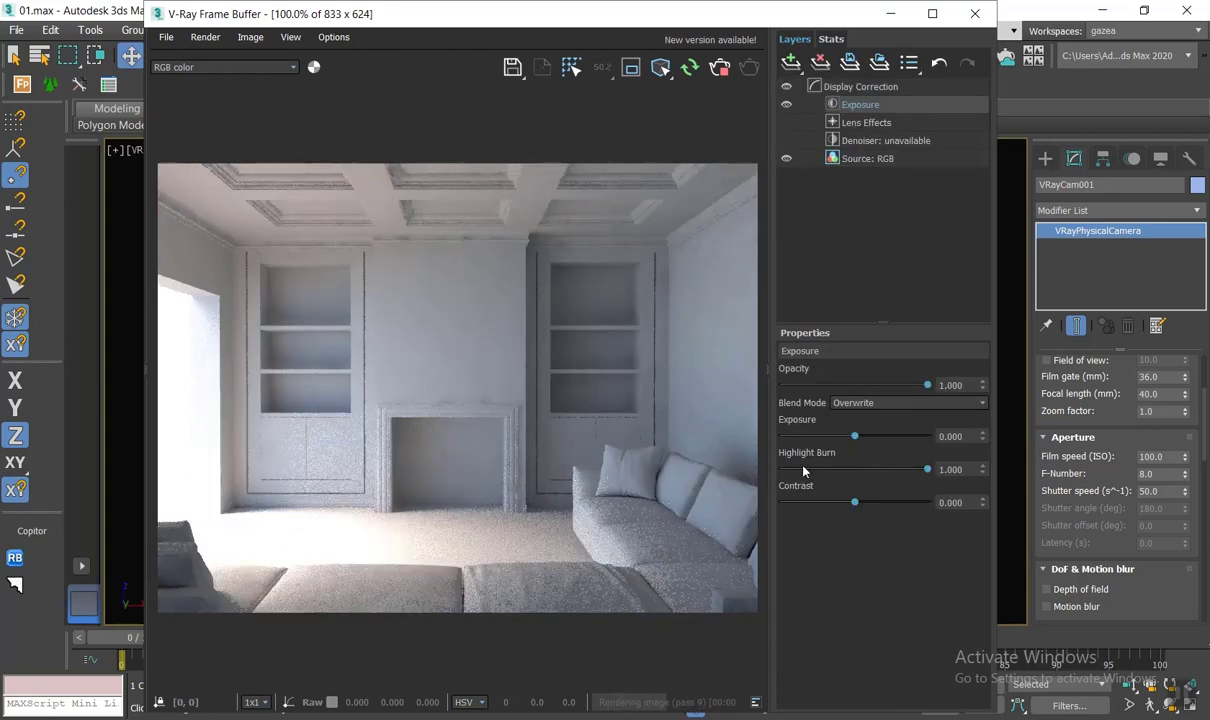
pyautogui.moveTo(840, 467)
pyautogui.mouseDown()
pyautogui.moveTo(813, 470)
pyautogui.moveTo(869, 437)
pyautogui.mouseUp()
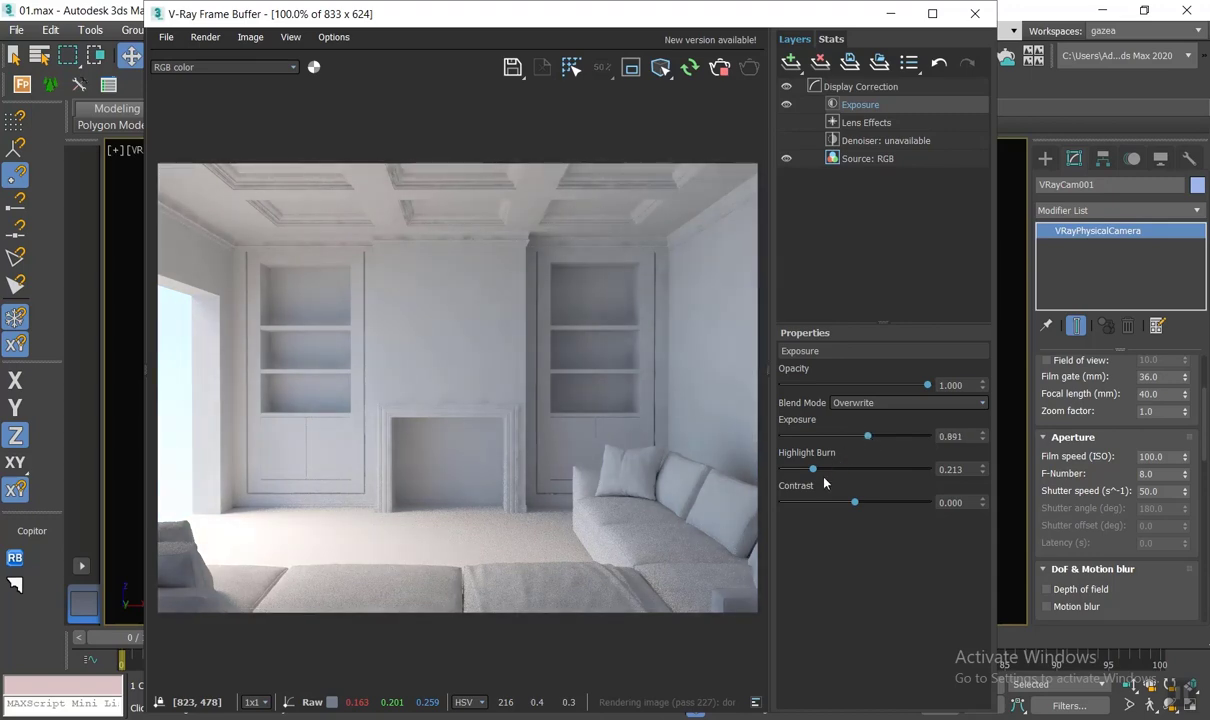
pyautogui.moveTo(812, 469); pyautogui.dragTo(796, 470)
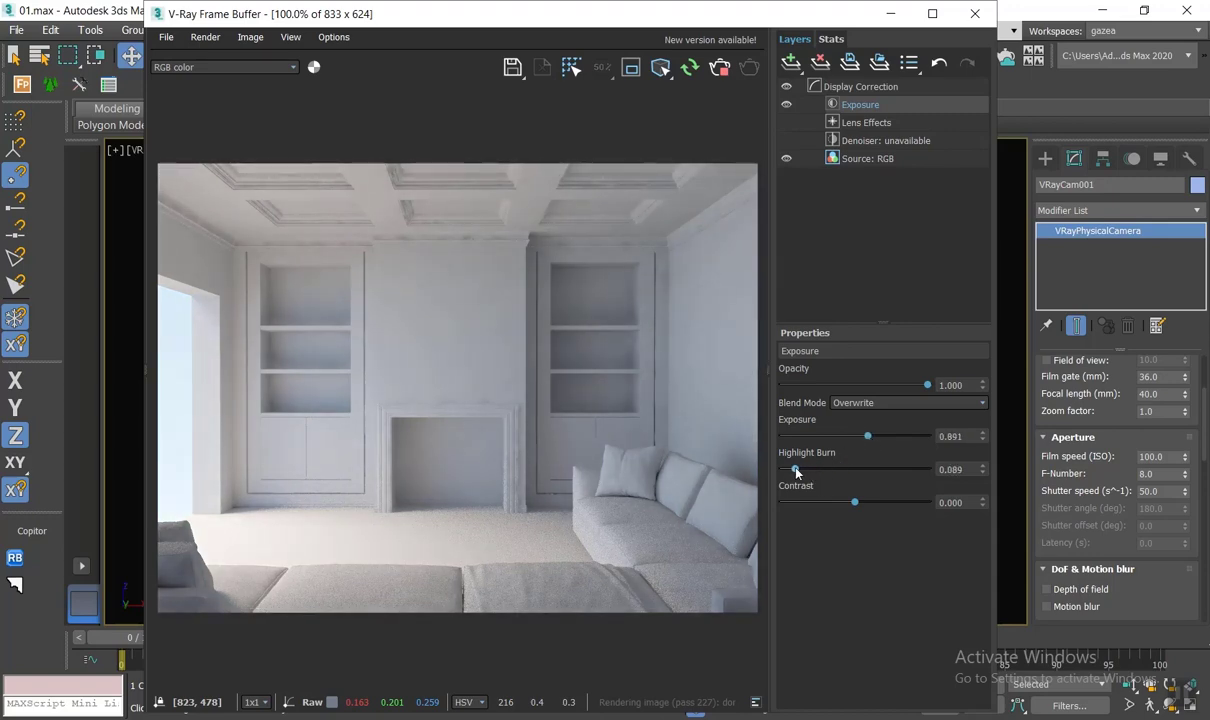